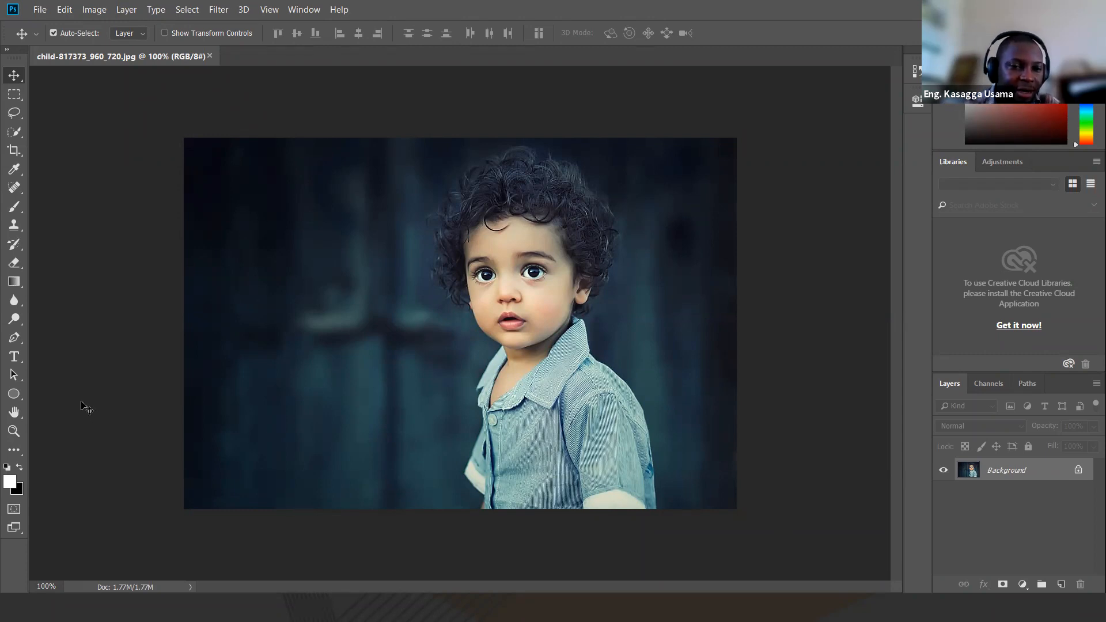
Step: Draw a white block arrow about 324 × 204 px with the Custom Shape tool on the dark background beside the child
click(17, 399)
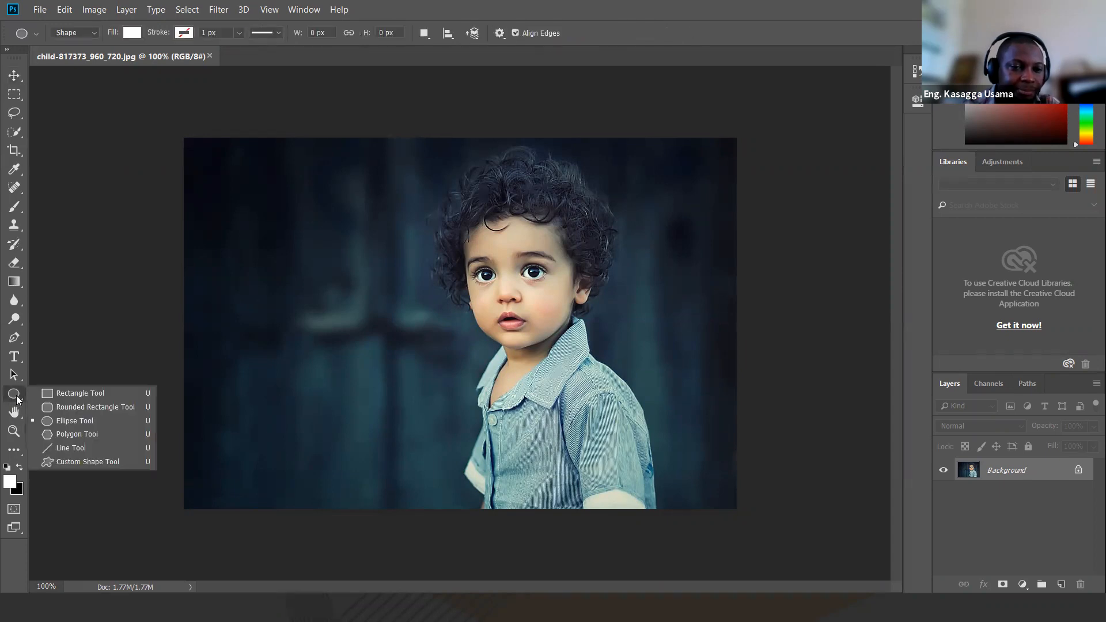
click(92, 394)
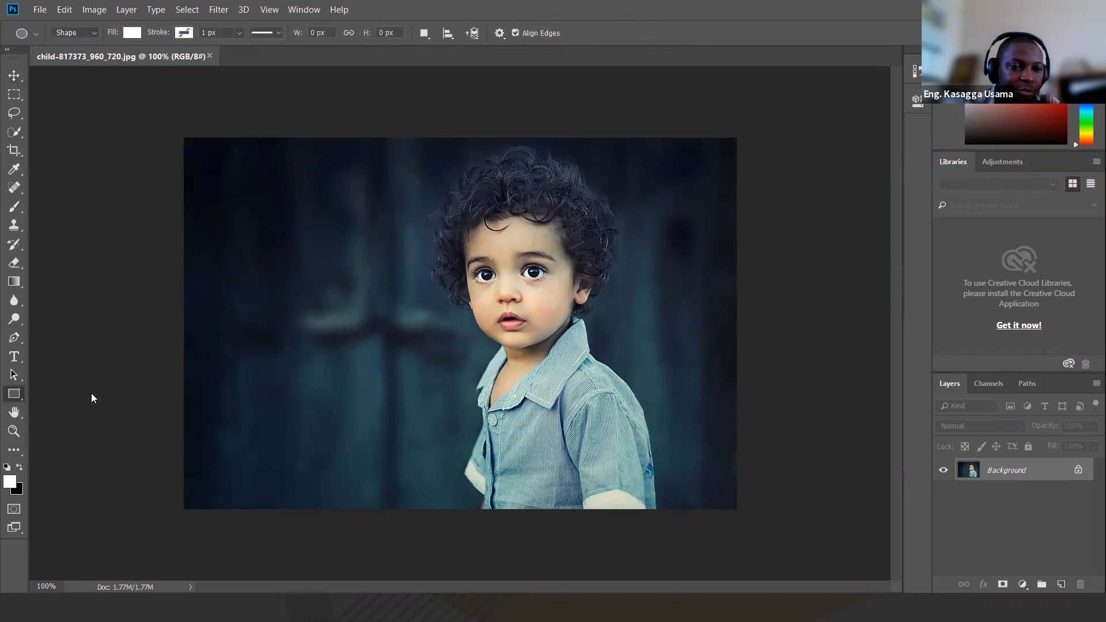
click(17, 395)
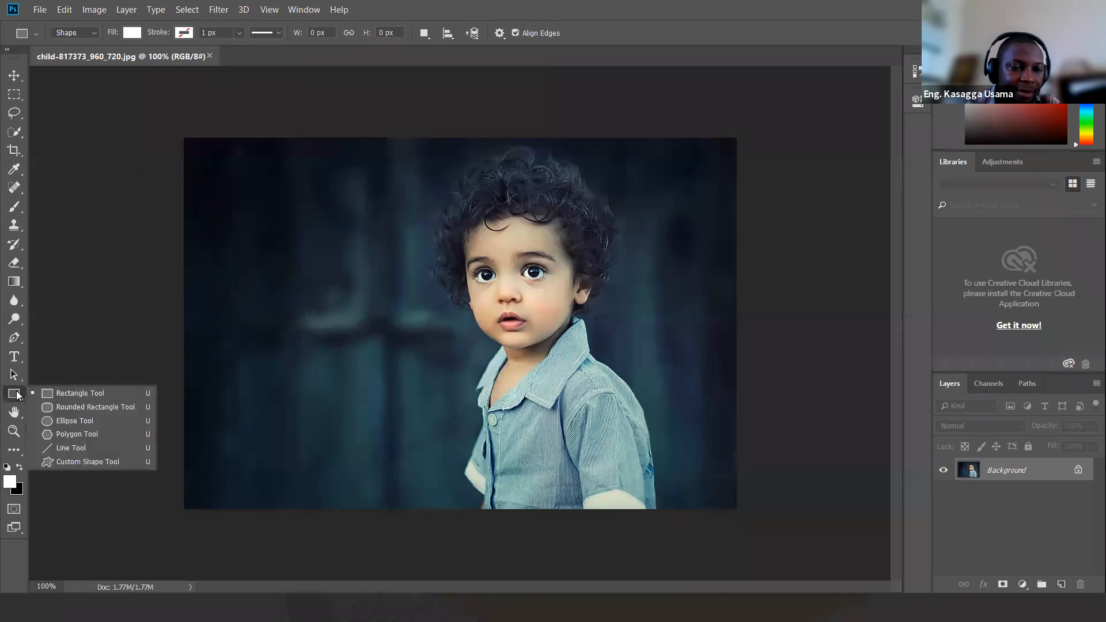
click(90, 459)
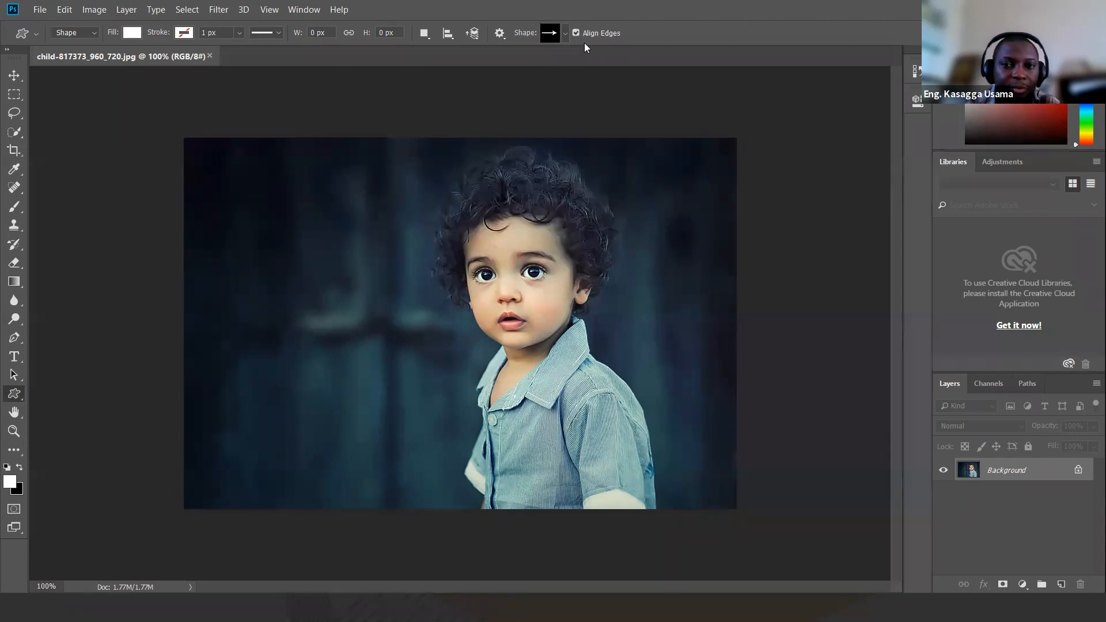
click(564, 32)
click(525, 63)
drag(253, 294, 439, 410)
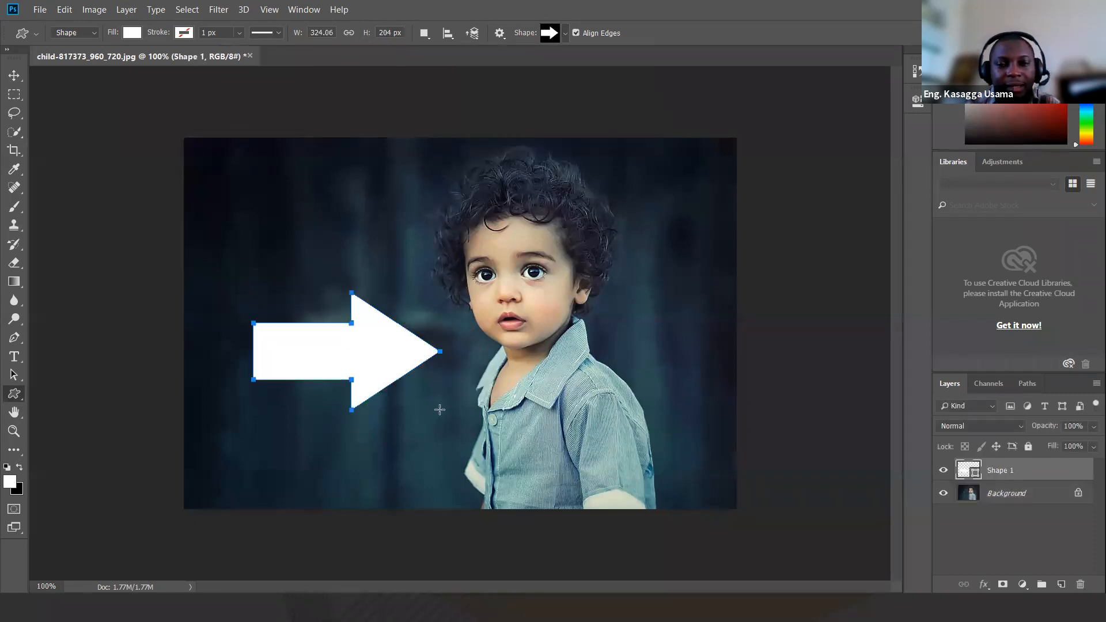
Step: Draw four white flower custom shapes around the child, the last about 101 × 135 px in the photo's lower-right corner
click(564, 33)
click(502, 87)
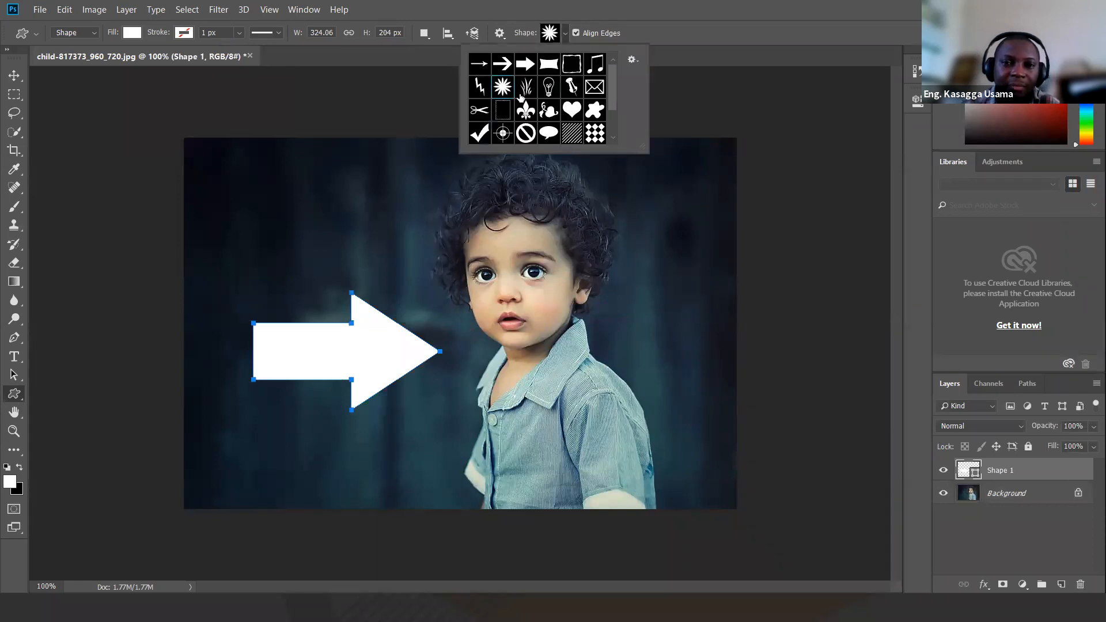
drag(646, 210, 725, 373)
drag(278, 190, 425, 265)
drag(306, 432, 437, 514)
drag(668, 421, 726, 496)
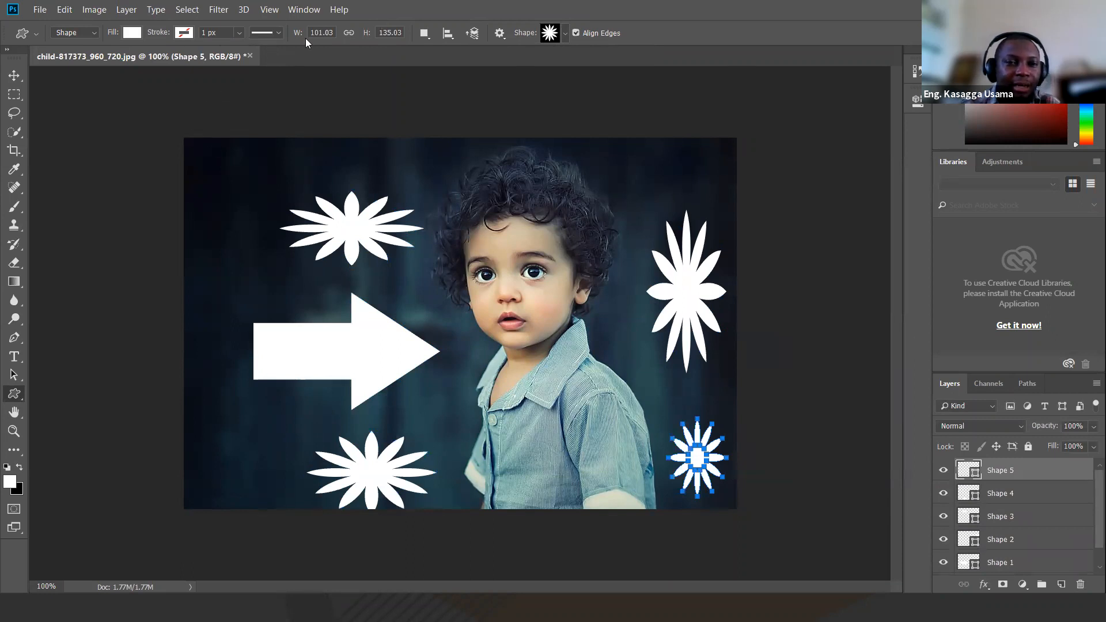
Step: Change the fill of the small flower in the photo's lower-right corner to red
click(131, 32)
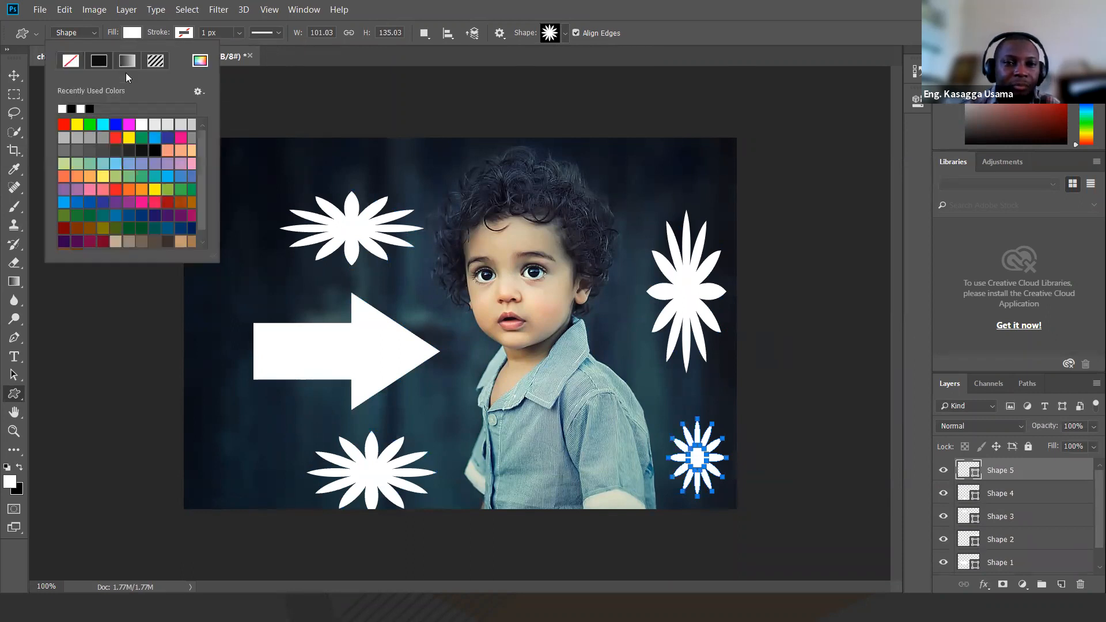
click(77, 124)
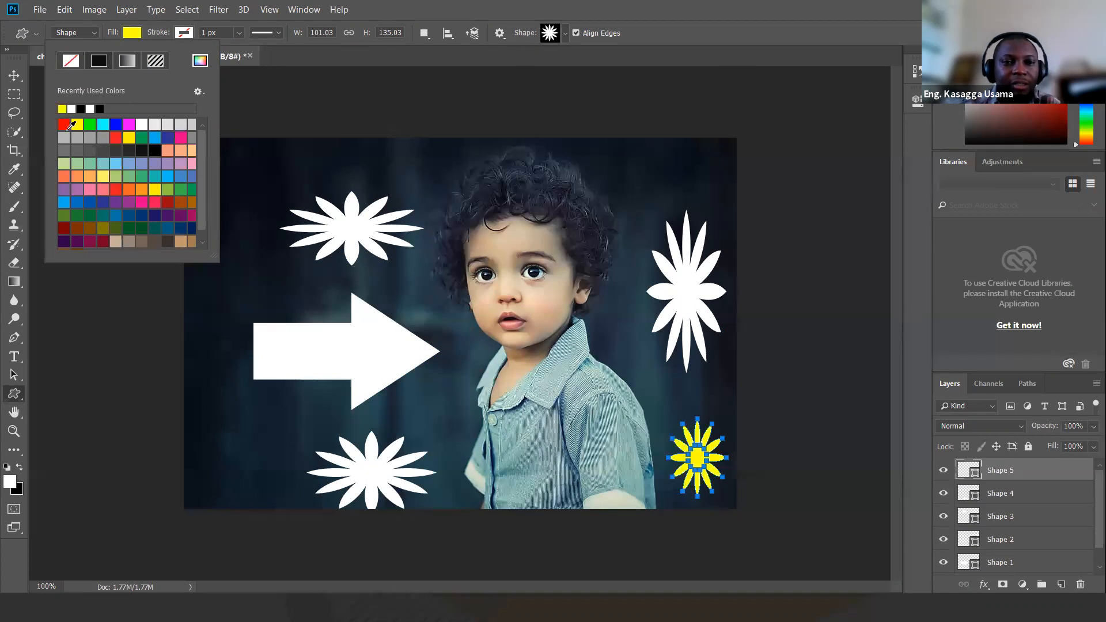
click(63, 124)
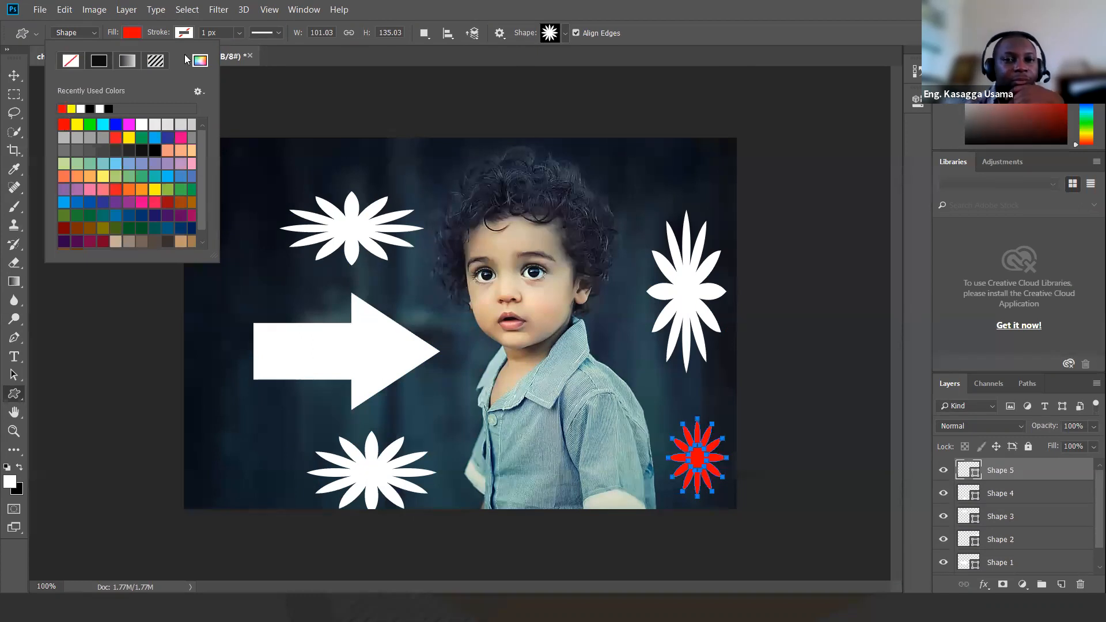
click(632, 18)
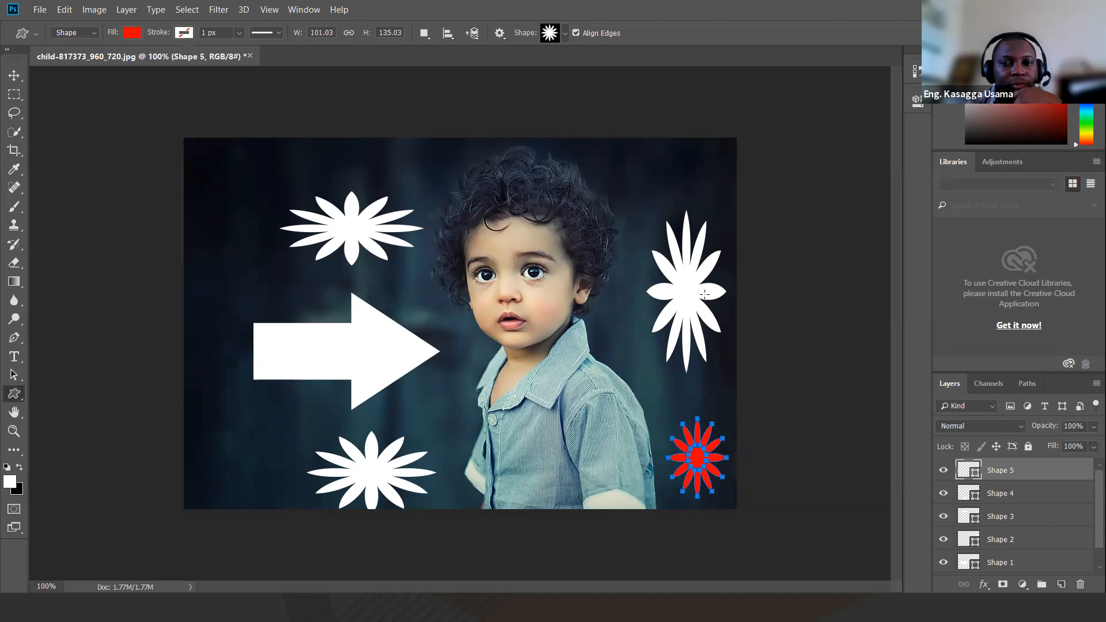
Step: Draw three red grass custom shapes along the photo's lower edge, the last about 171 × 198 px
click(565, 33)
click(526, 88)
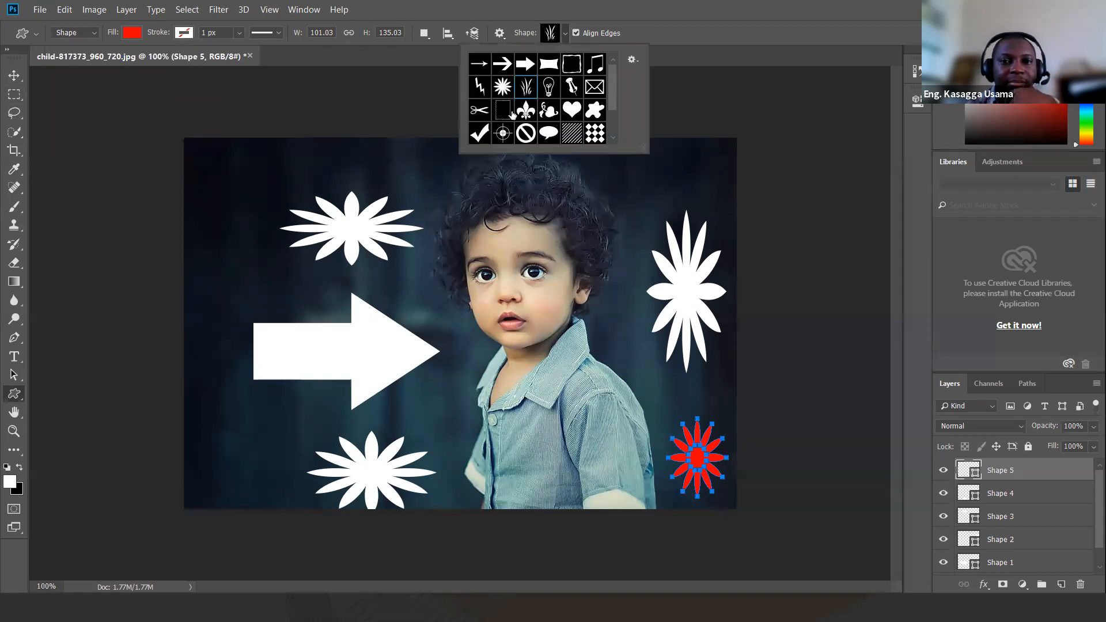
drag(231, 375, 316, 516)
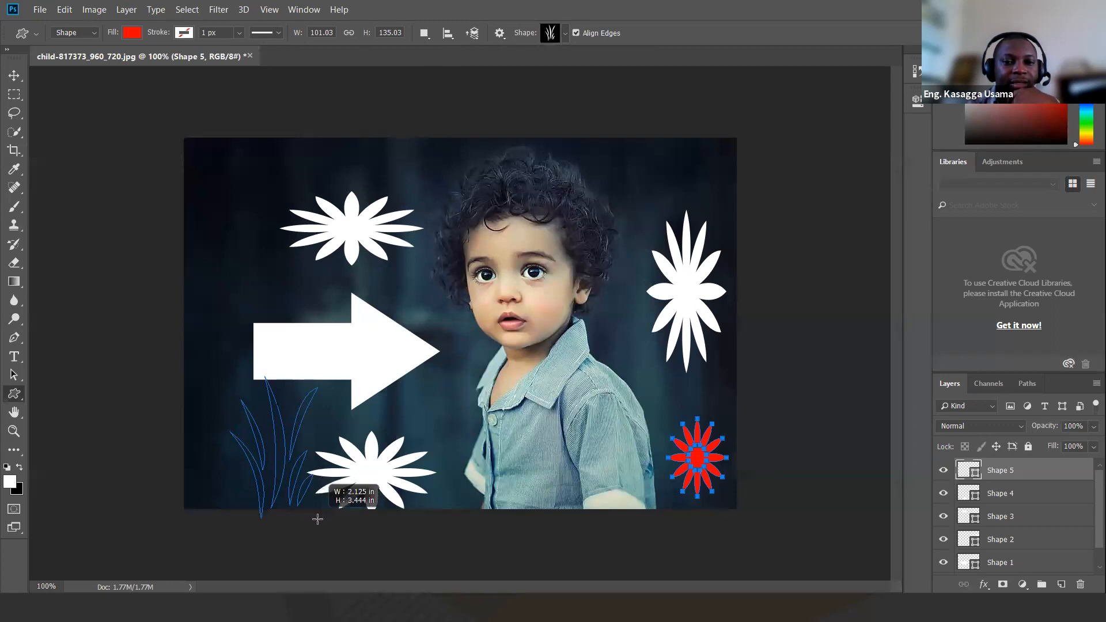
drag(481, 391, 551, 524)
drag(603, 419, 702, 534)
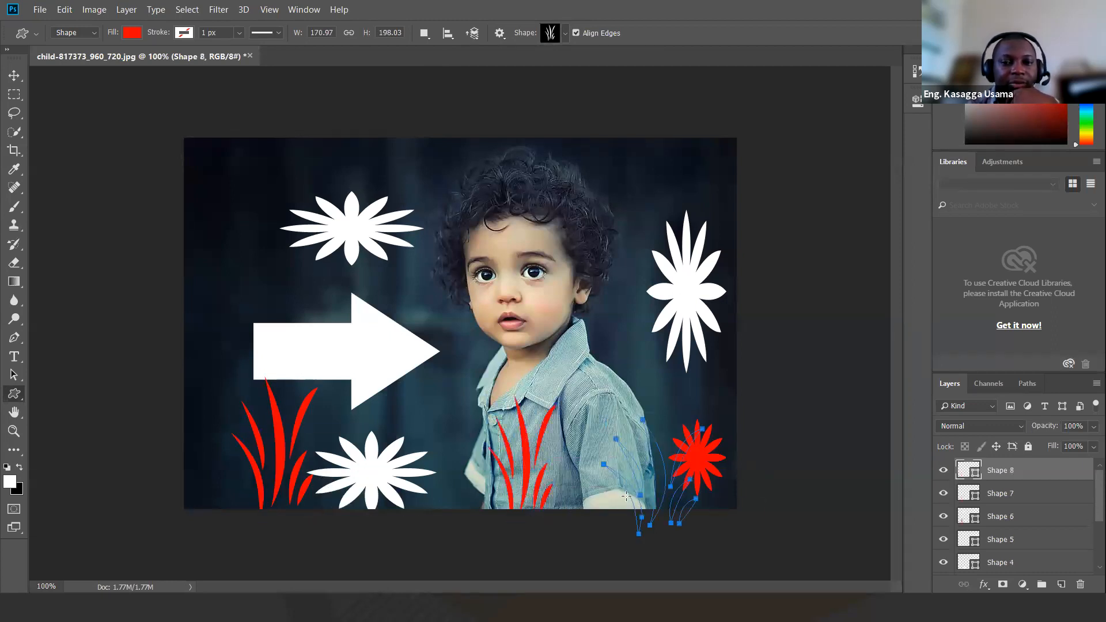
Step: Fill the newest grass shape green and add six more green grass shapes of varying sizes across the photo's lower part
click(132, 32)
click(143, 137)
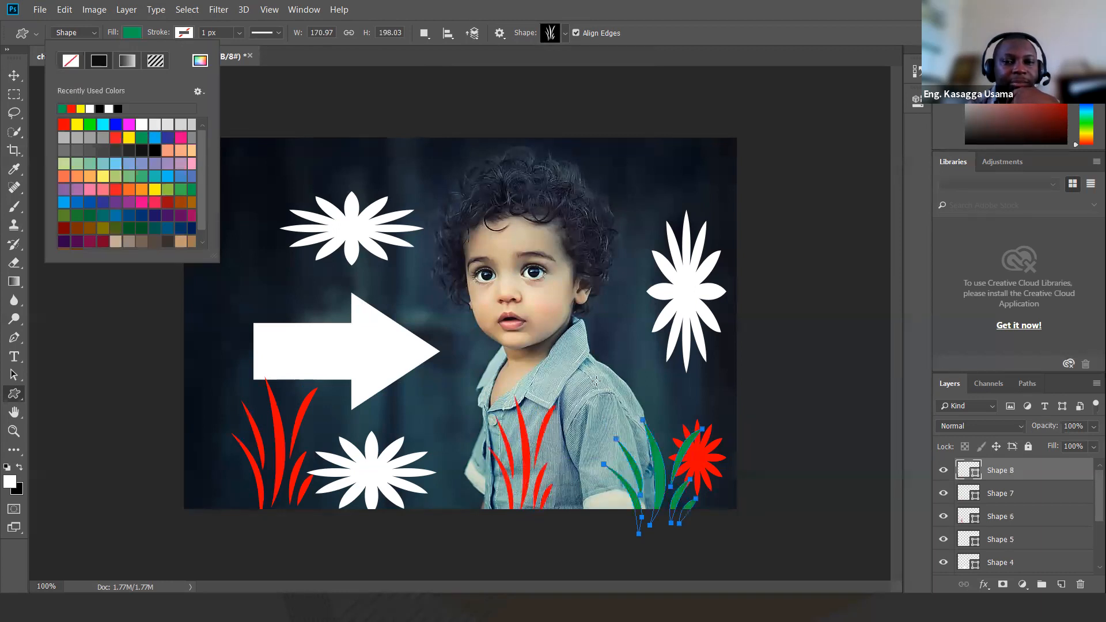
click(435, 421)
drag(435, 421, 455, 499)
drag(593, 383, 636, 475)
drag(723, 368, 726, 457)
mouse_move(368, 350)
mouse_down()
mouse_move(316, 507)
mouse_move(286, 510)
mouse_up()
drag(426, 376, 440, 573)
drag(510, 419, 651, 571)
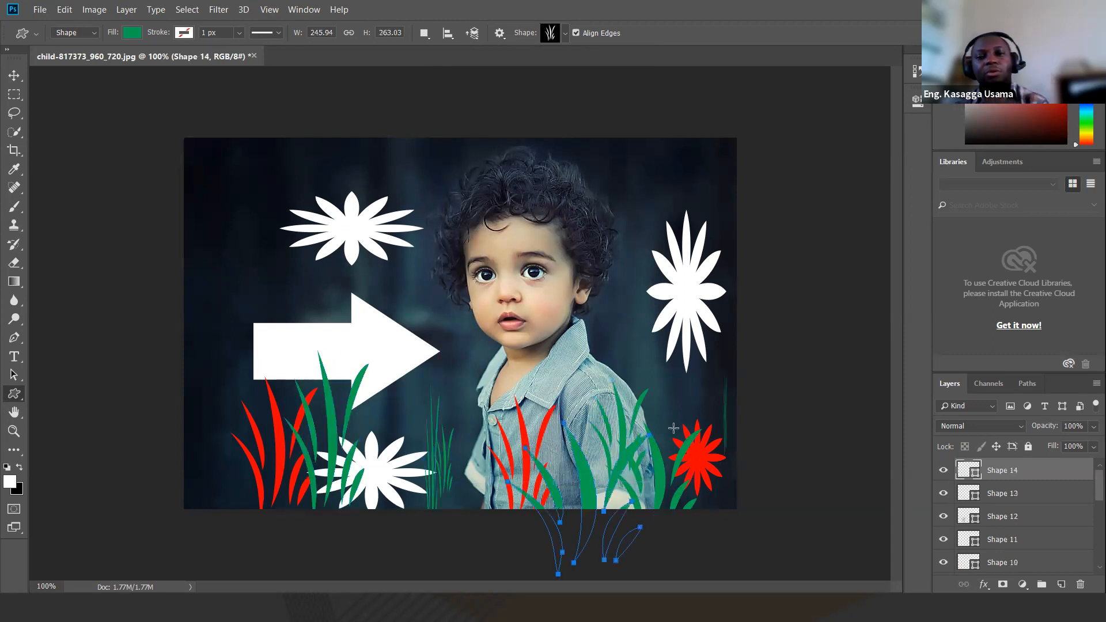
Step: Enlarge the layer list and select individual shape layers to review them
click(14, 77)
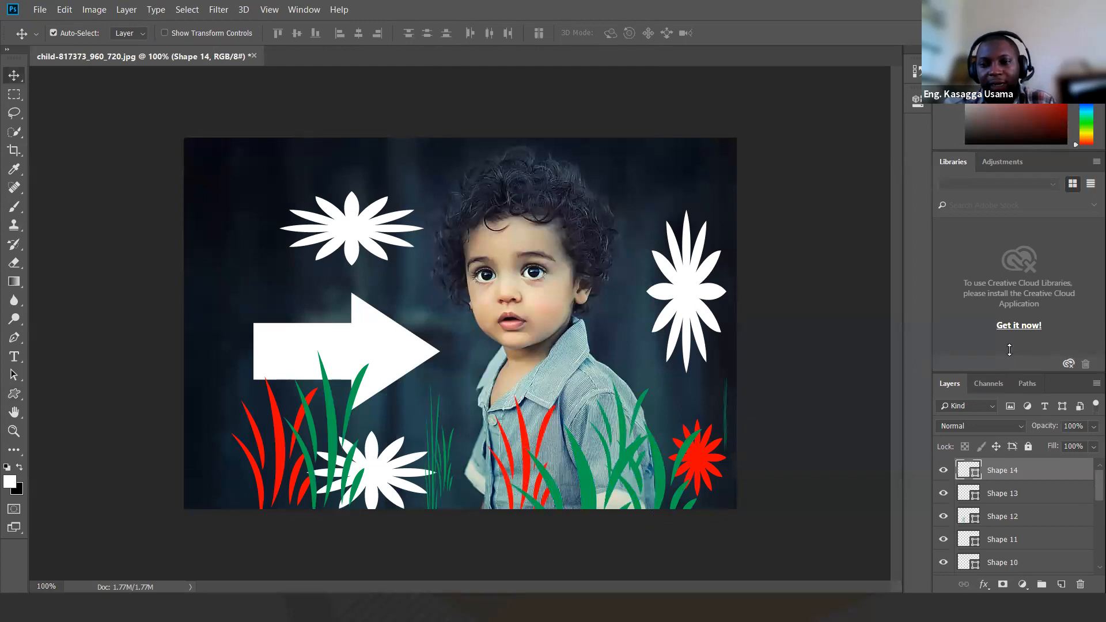
drag(1007, 373, 1017, 305)
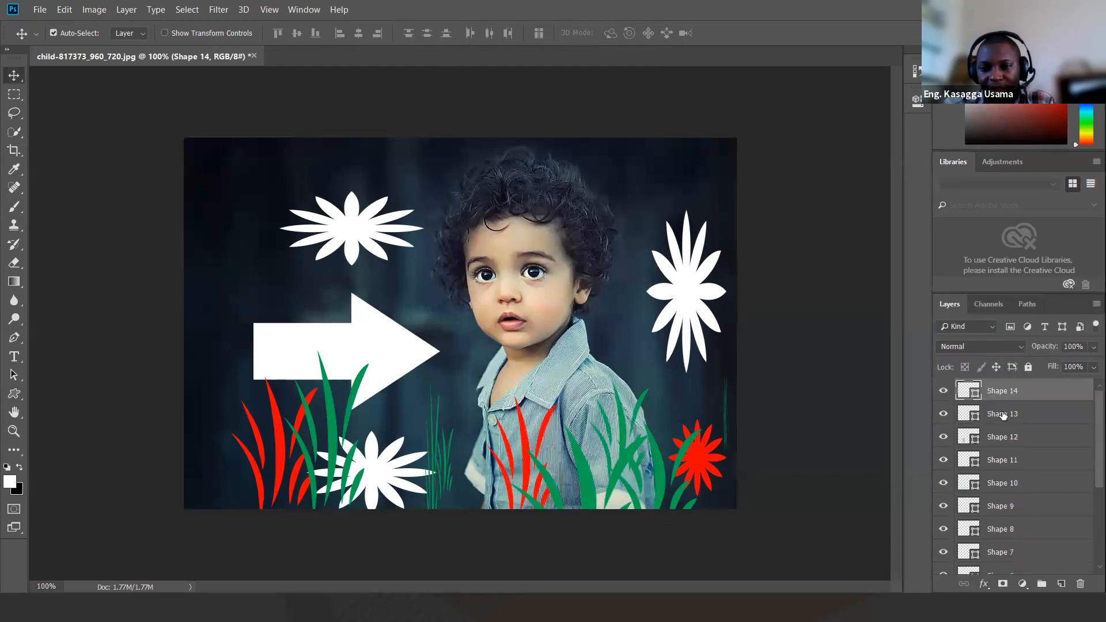
click(1003, 413)
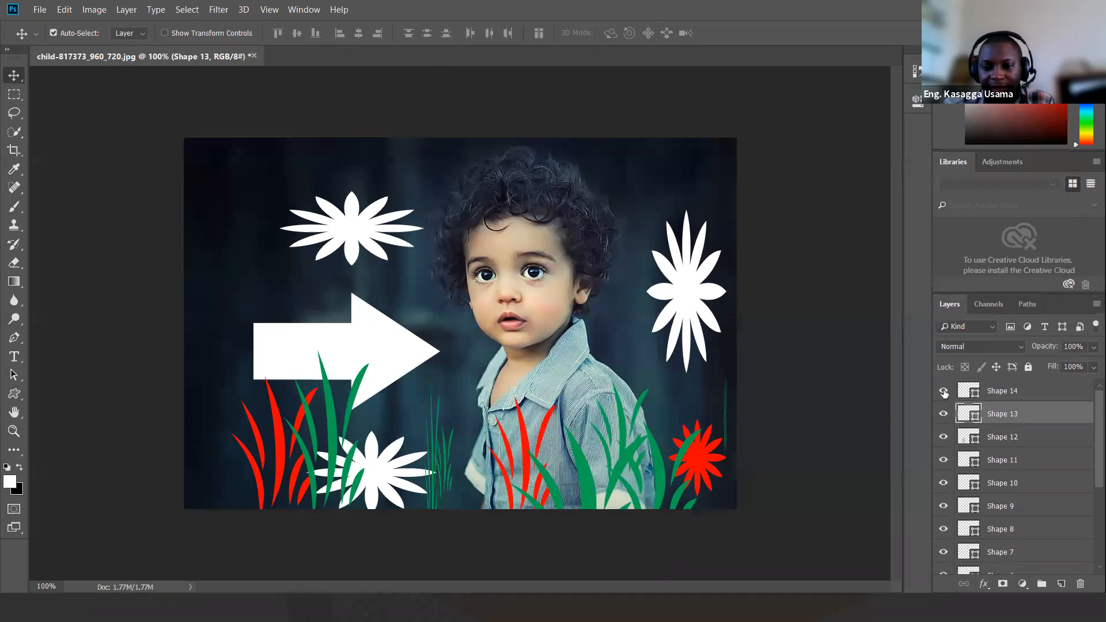
click(1004, 396)
click(1006, 414)
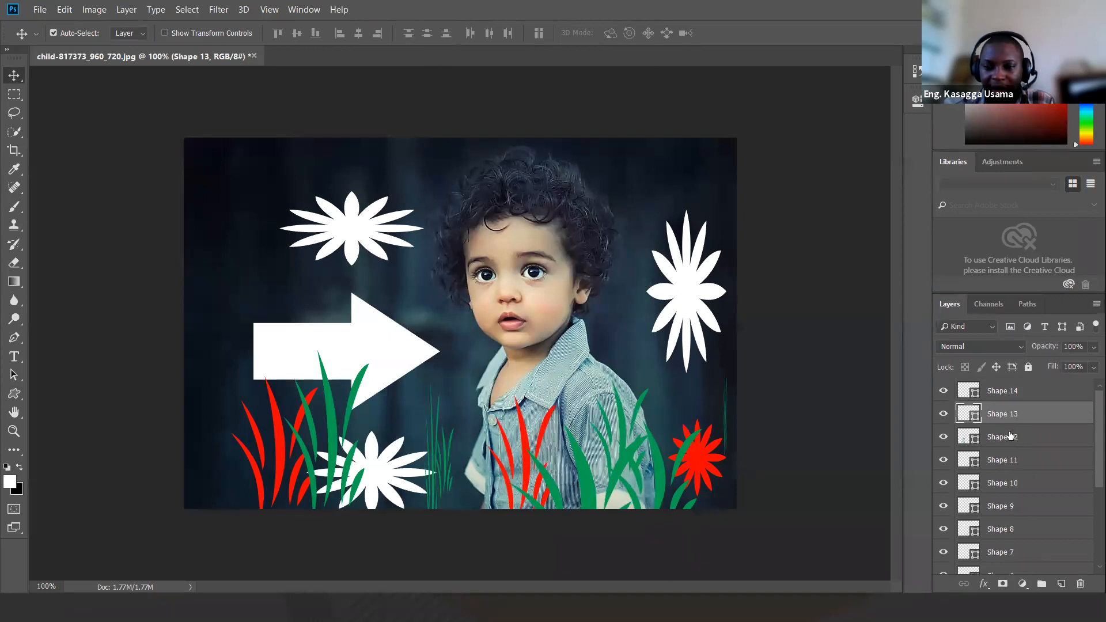
click(1009, 437)
Step: Delete all the shape layers from Shape 14 down to Shape 1, keeping only the Background
click(1012, 397)
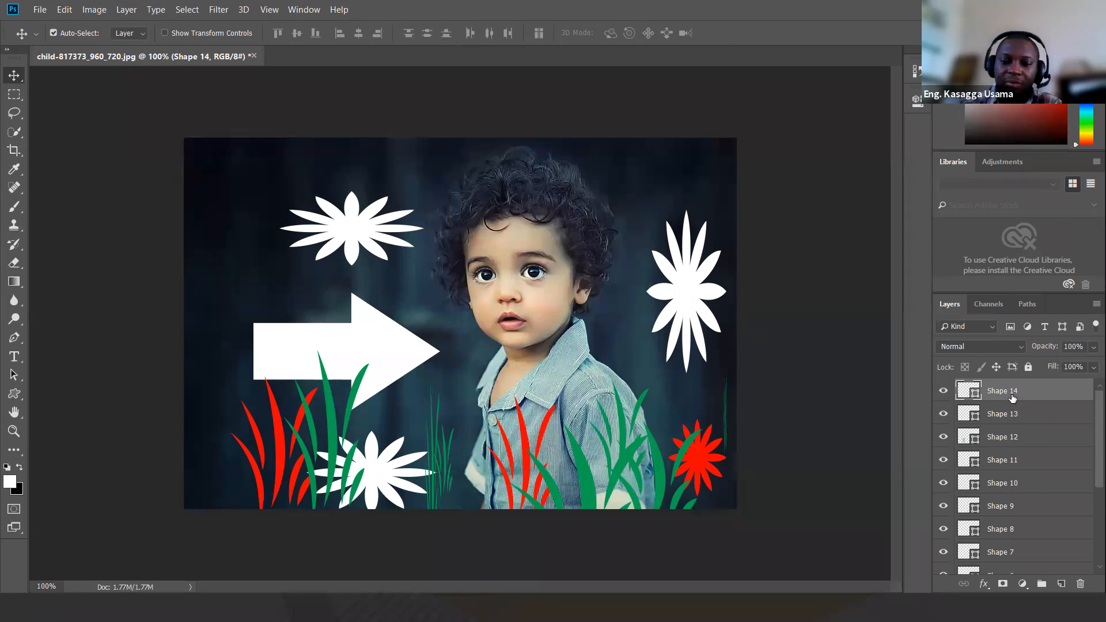
key(Delete)
key(Delete)
key(Delete)
key(Delete)
key(Delete)
key(Delete)
key(Delete)
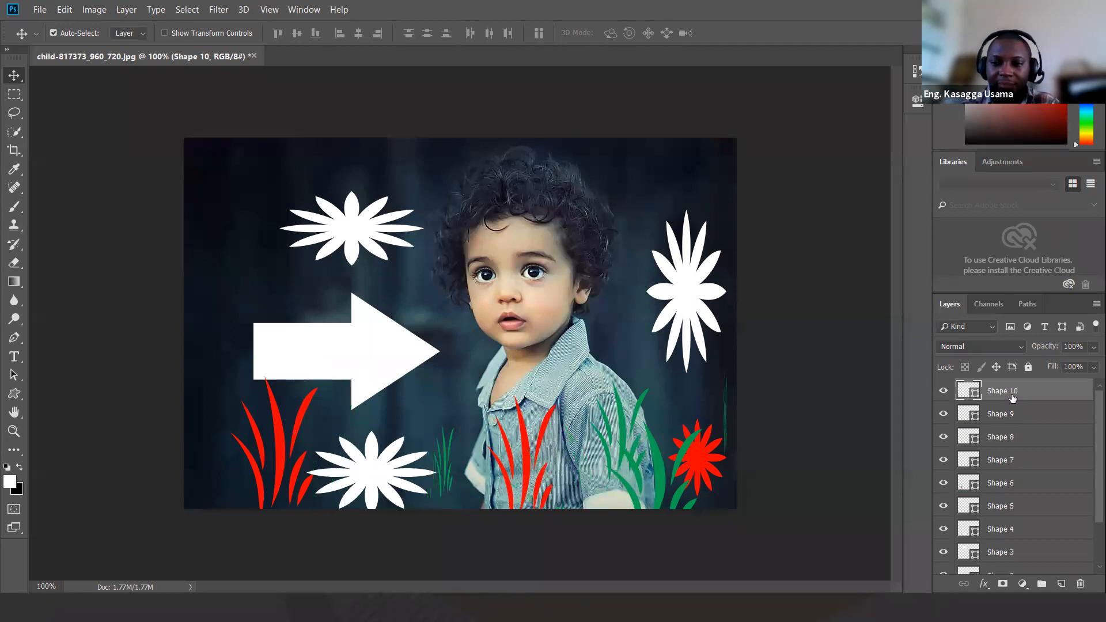
key(Delete)
key(Delete)
key(Delete)
key(Delete)
key(Delete)
key(Delete)
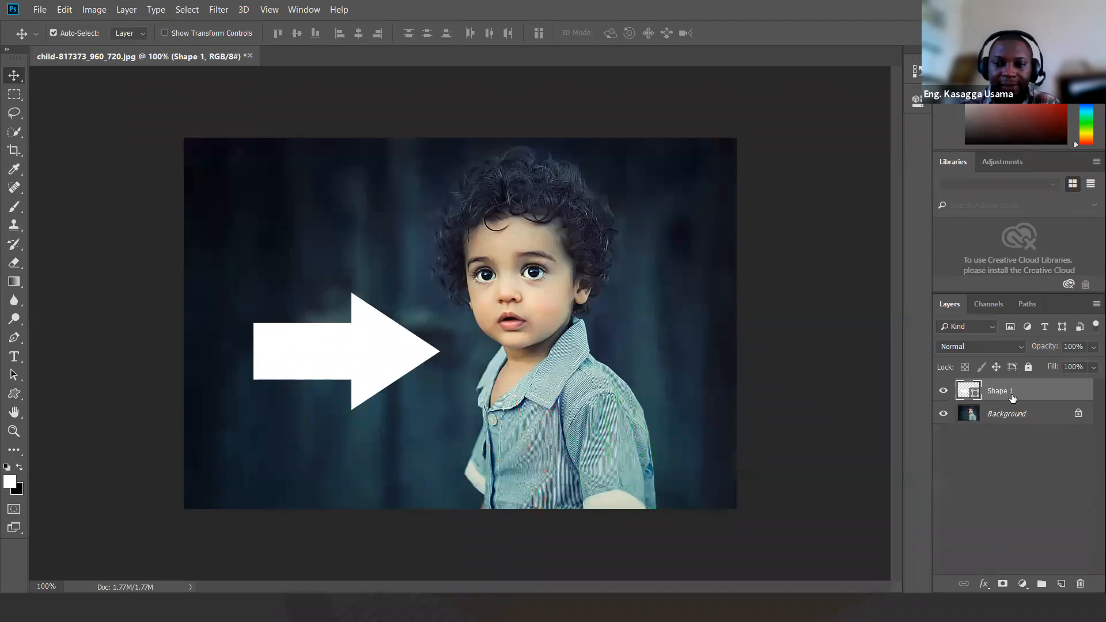
key(Delete)
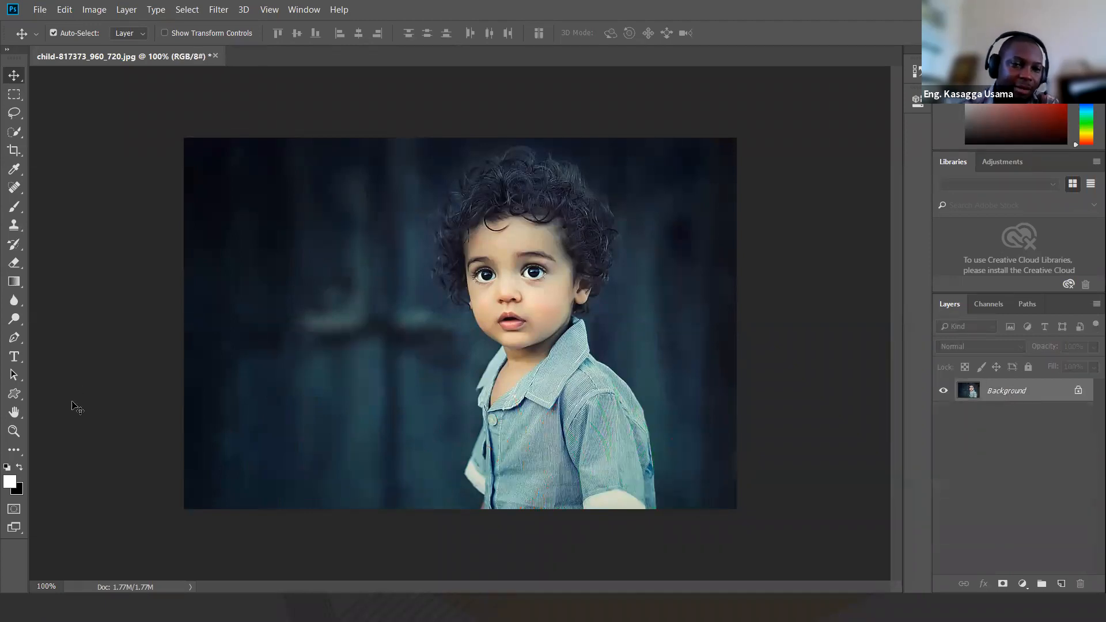
Step: Draw a white diamond tile pattern about 373 × 306 px in the photo's lower-left area with the Custom Shape tool
click(15, 395)
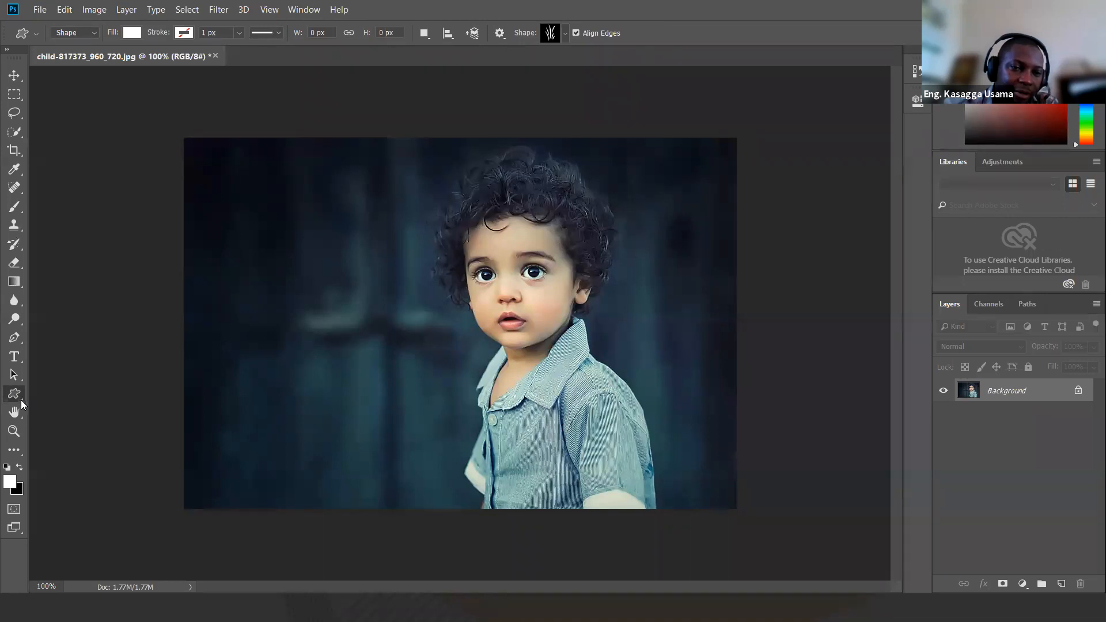
right_click(21, 404)
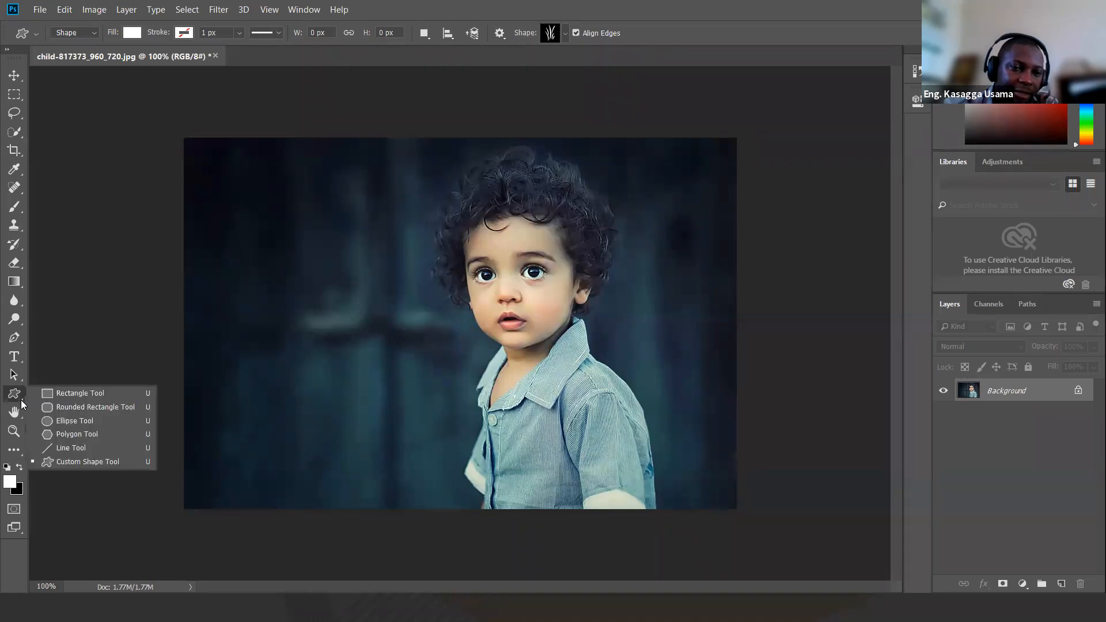
click(87, 462)
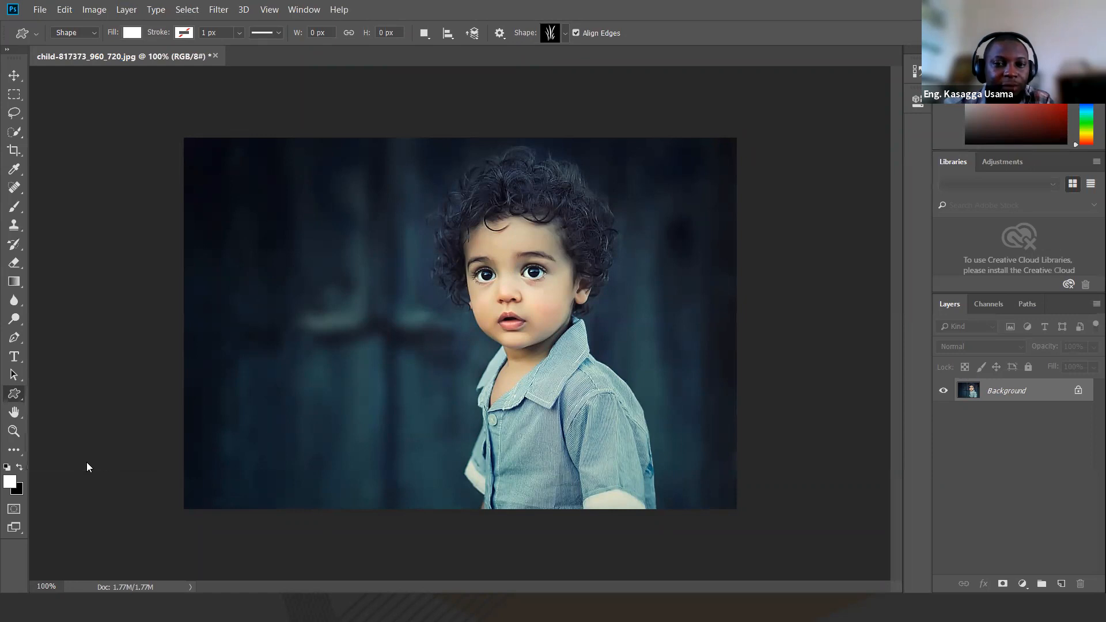
click(565, 33)
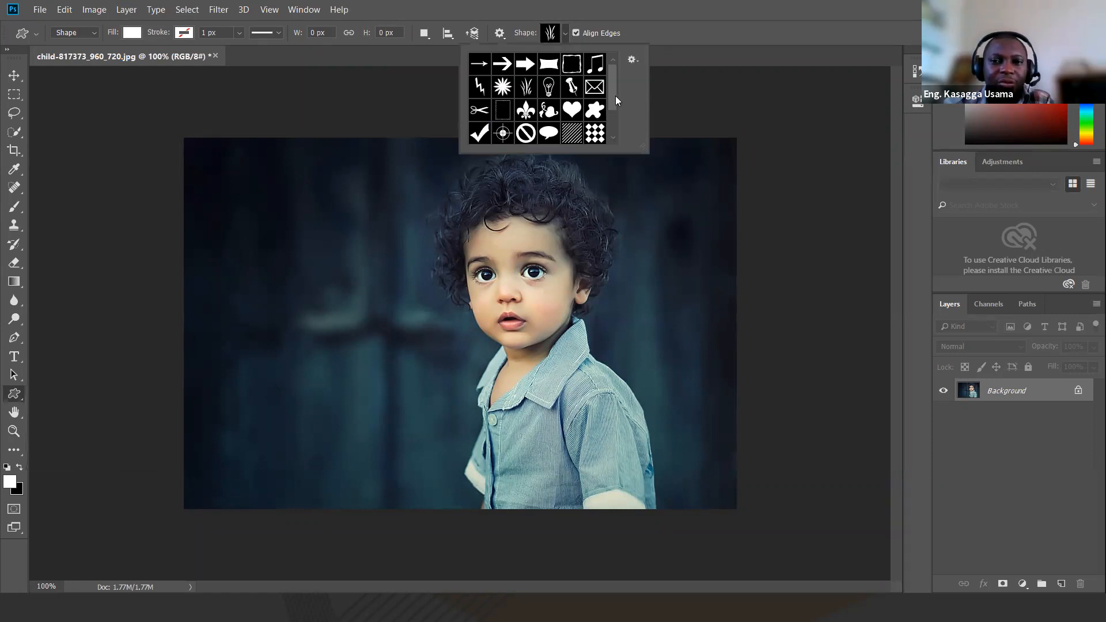
drag(615, 101, 611, 129)
click(595, 89)
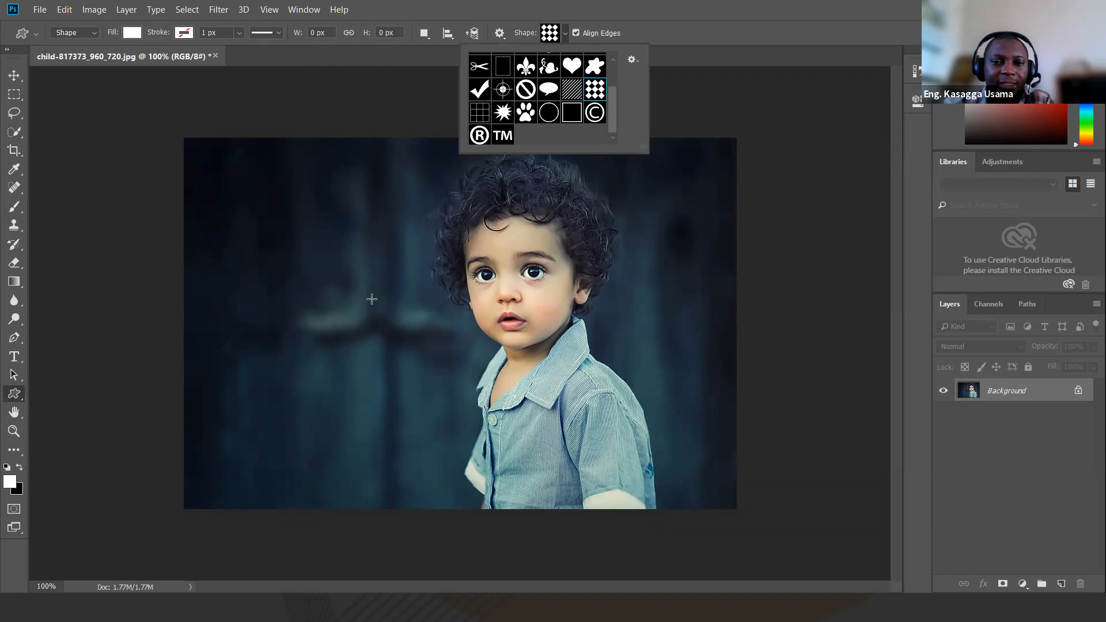
click(198, 347)
drag(411, 522, 412, 523)
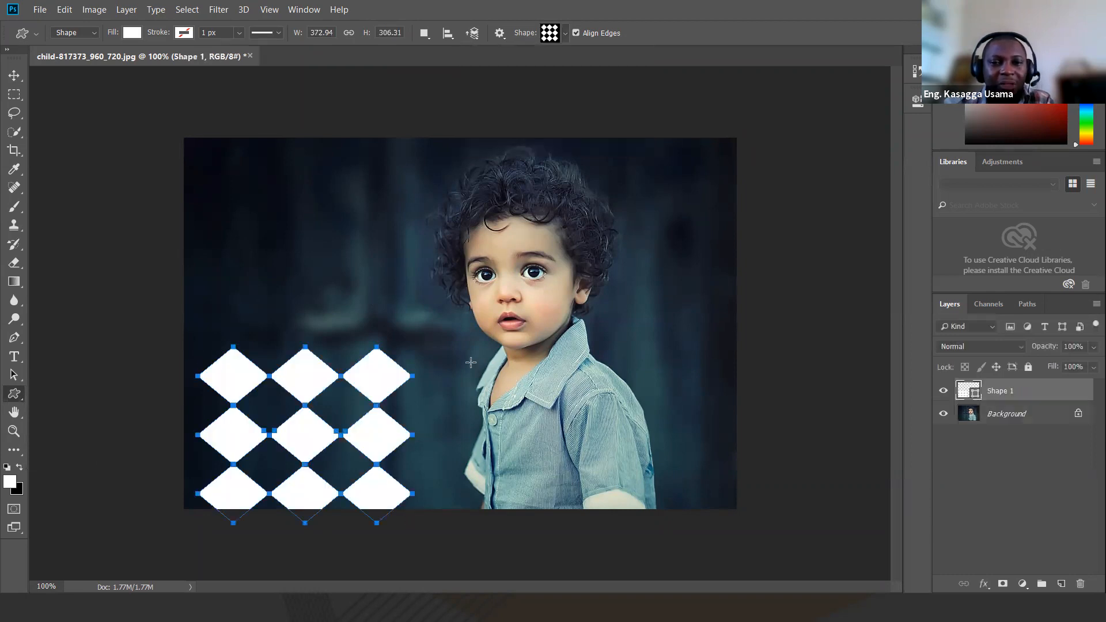
Step: Add two more white diamond patterns along the photo's lower edge and shift the last one left to meet its neighbour
drag(413, 376, 606, 508)
drag(640, 422, 748, 569)
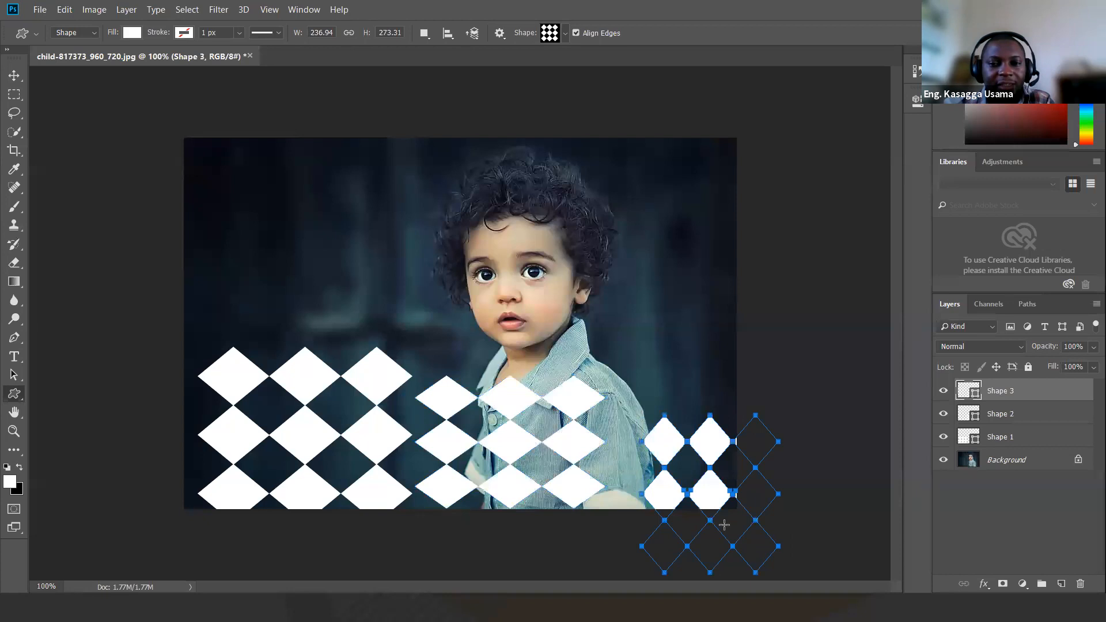
click(14, 74)
drag(706, 445, 672, 446)
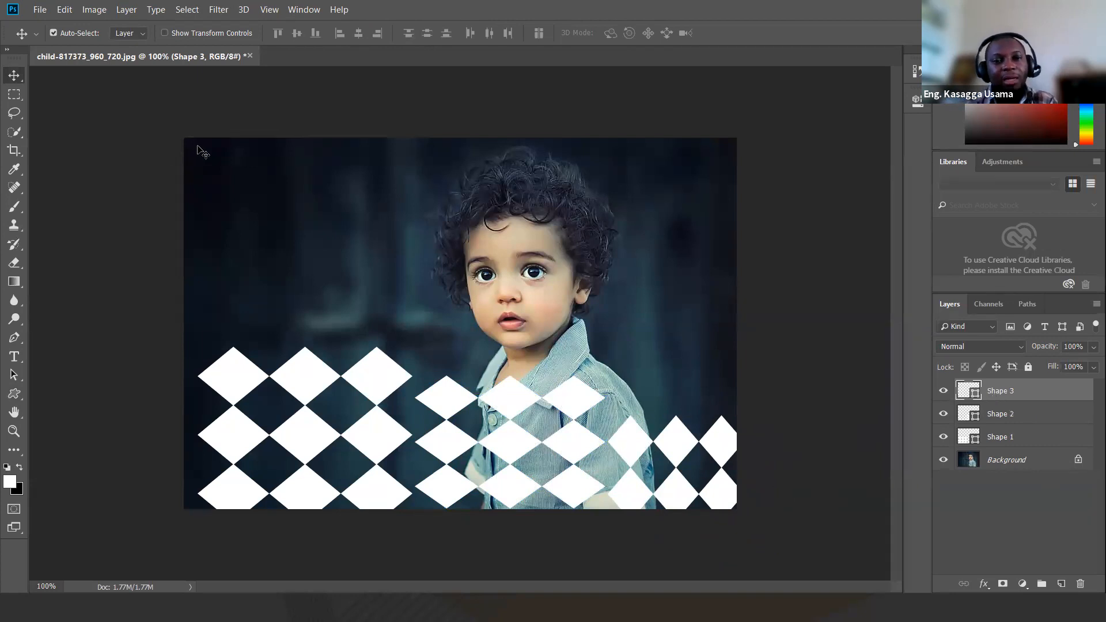
click(160, 291)
Step: Draw one white diamond pattern in the photo's upper-left area and another about 171 × 416 px along its right edge
click(14, 393)
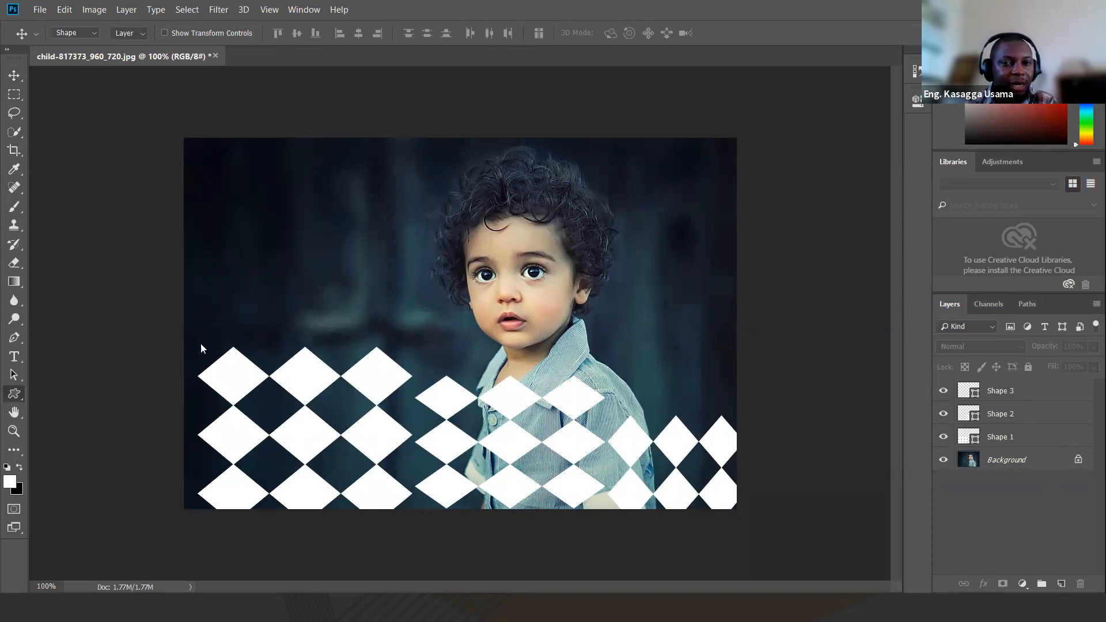
drag(196, 173, 387, 352)
drag(651, 191, 749, 432)
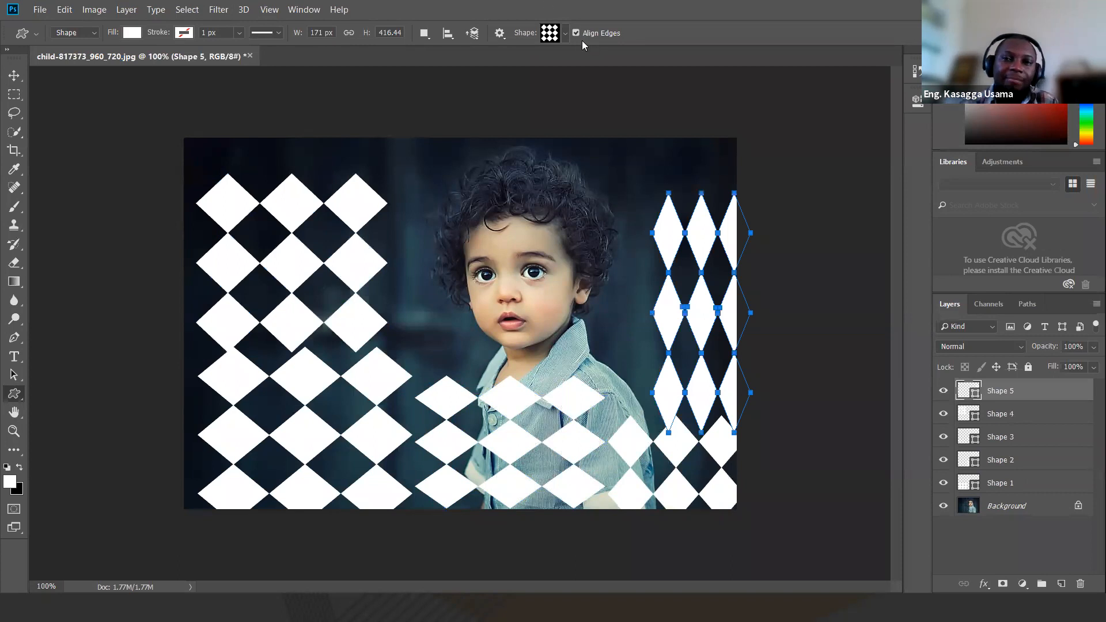
Step: Draw two white starburst custom shapes of about 135 × 318 px and 197 × 232 px on either side of the child's face
click(566, 35)
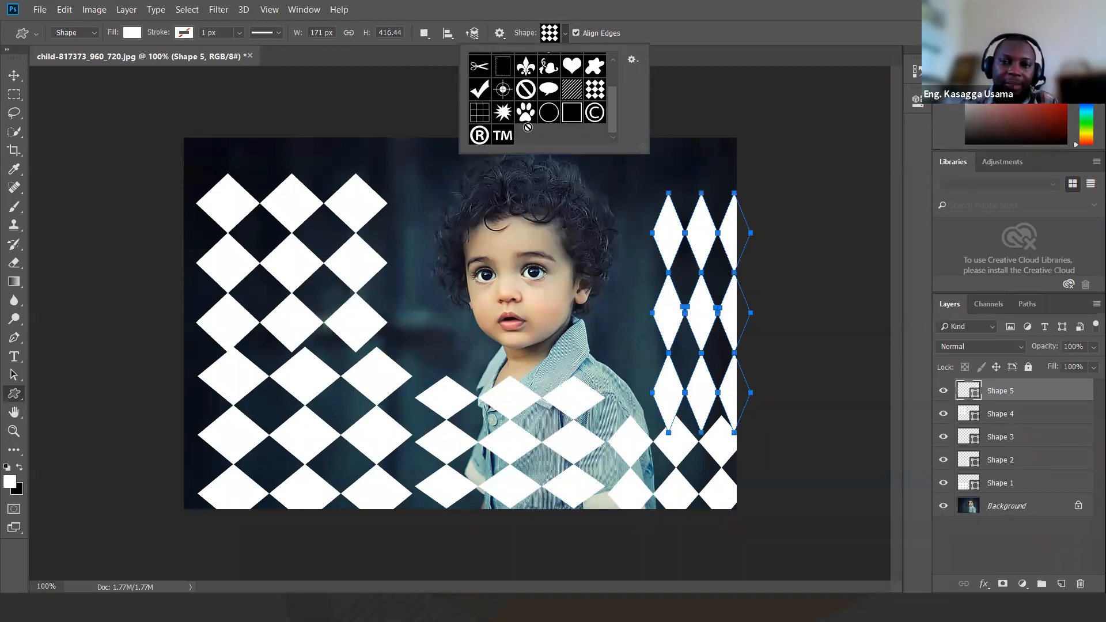
click(501, 113)
drag(412, 221, 486, 389)
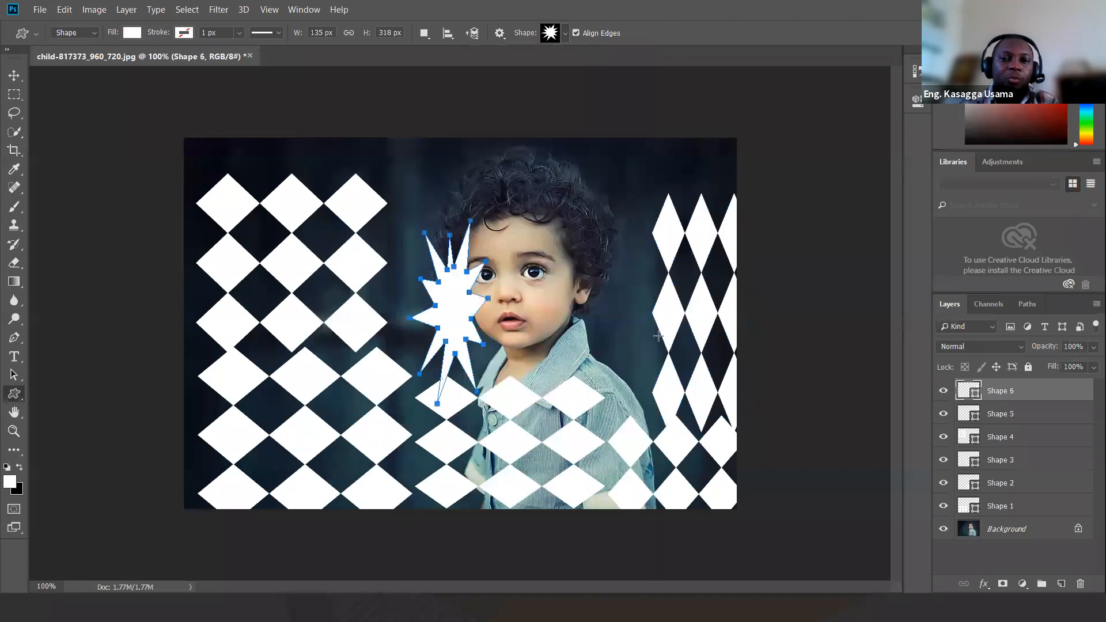
drag(638, 329, 695, 386)
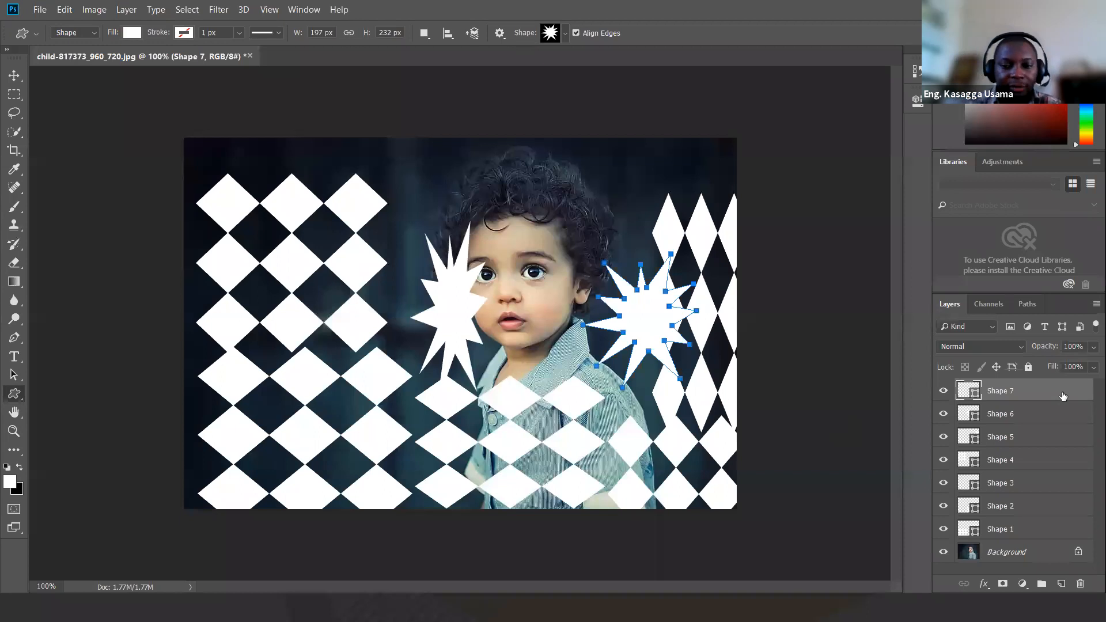
Step: Remove all the shape layers and duplicate the Background layer once
key(ctrl+z)
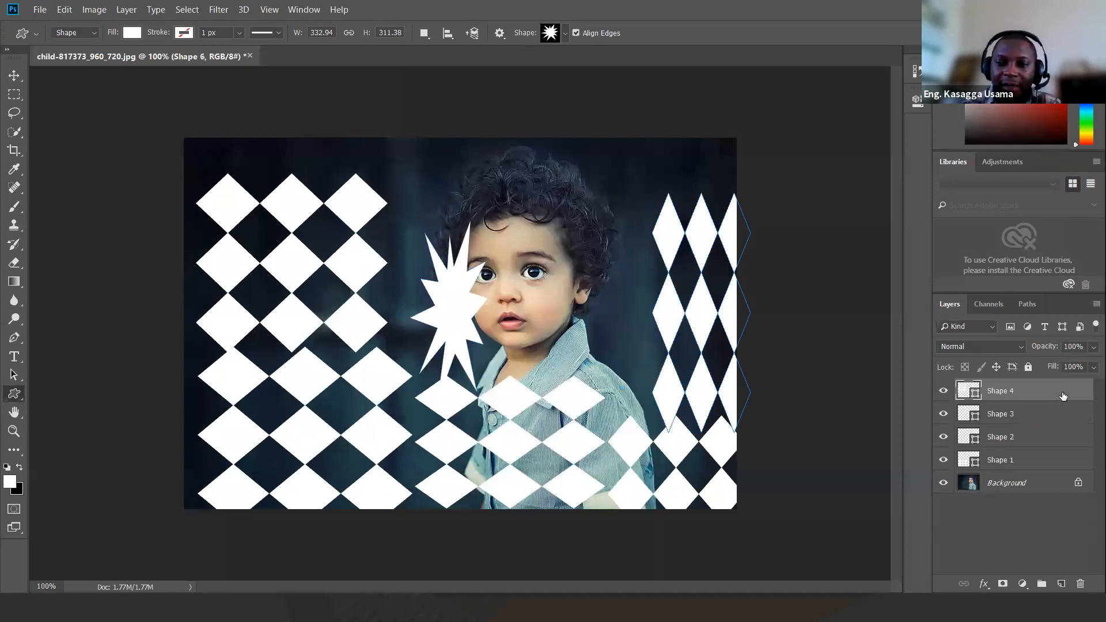
key(ctrl+z)
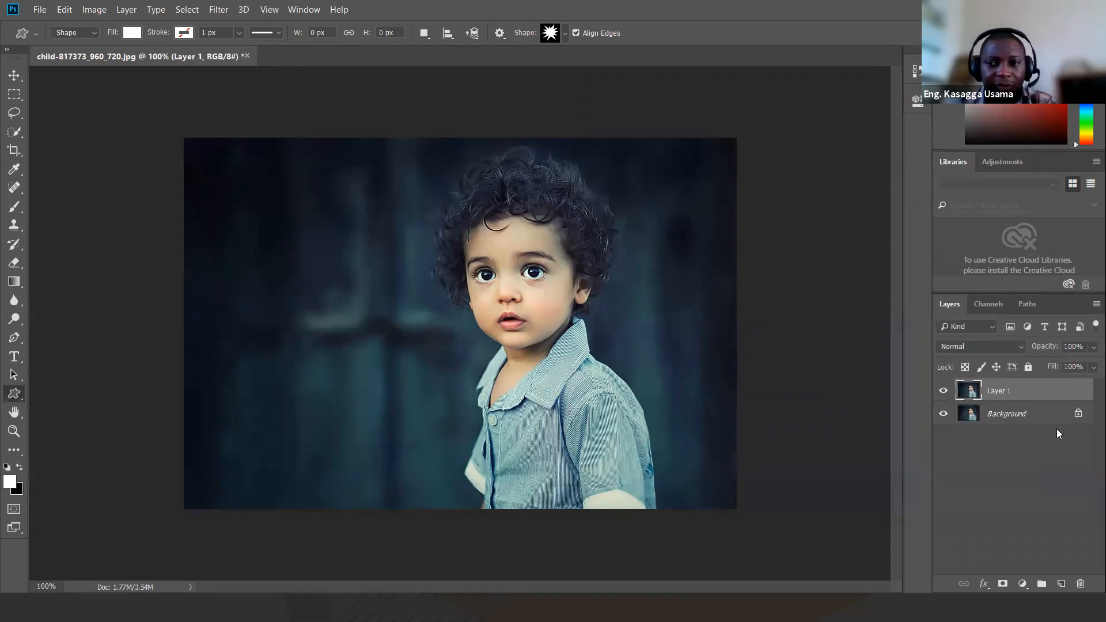
right_click(1028, 415)
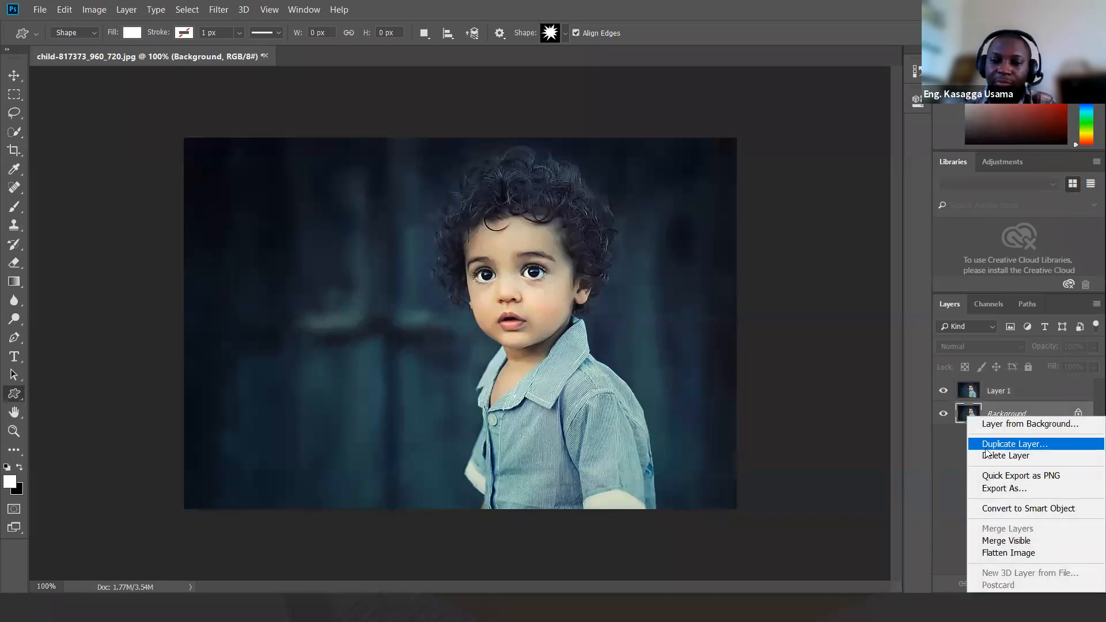
click(945, 454)
click(1028, 396)
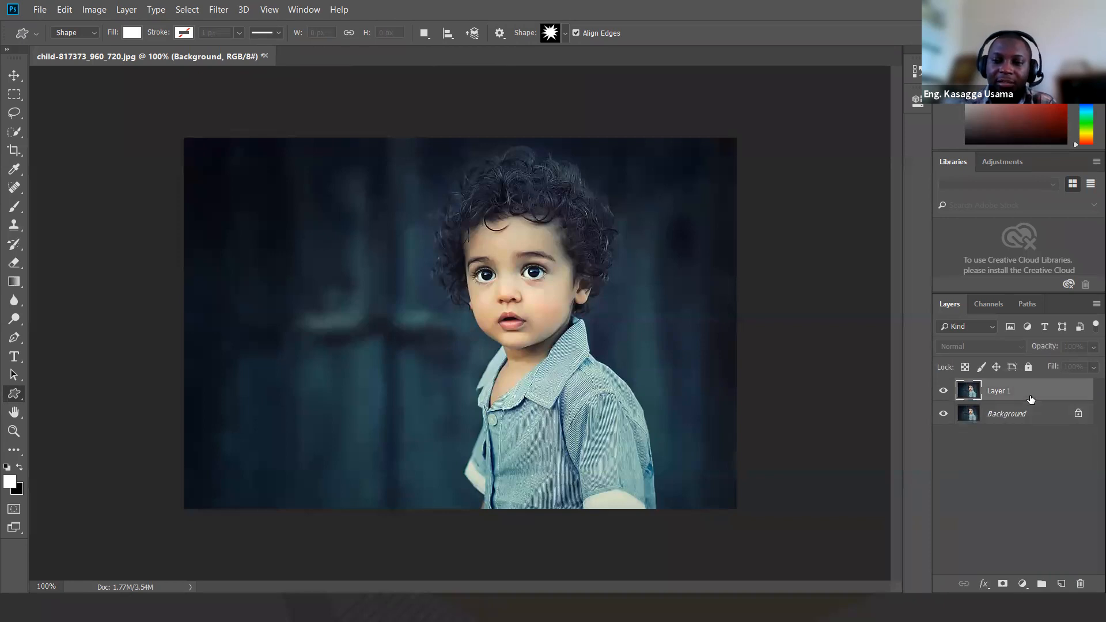
click(1025, 429)
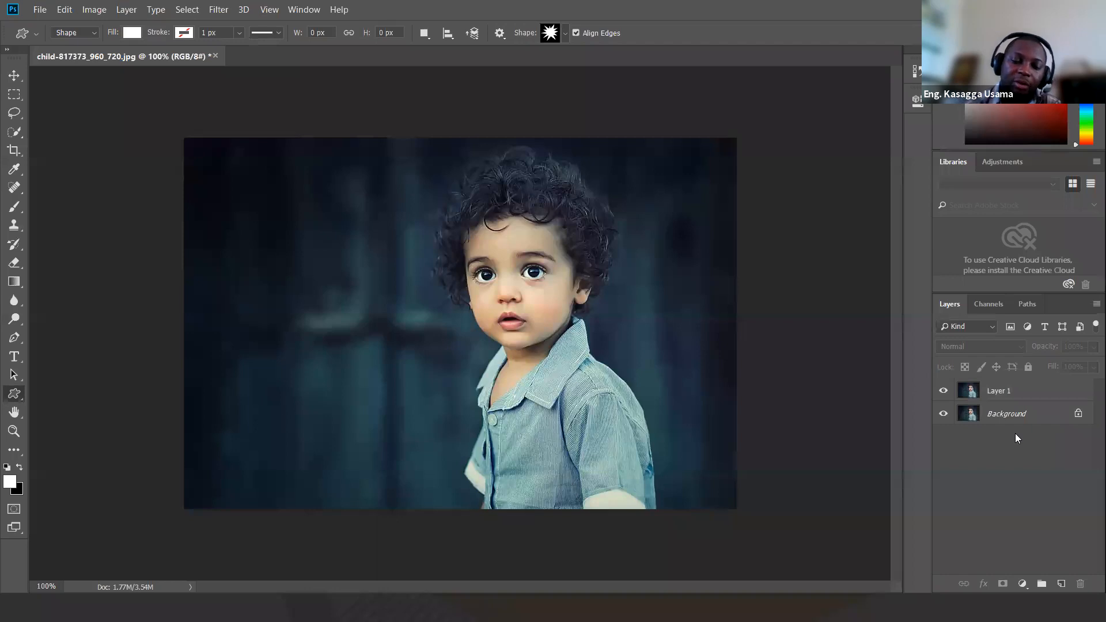
Step: Duplicate Layer 1 four times
click(1023, 393)
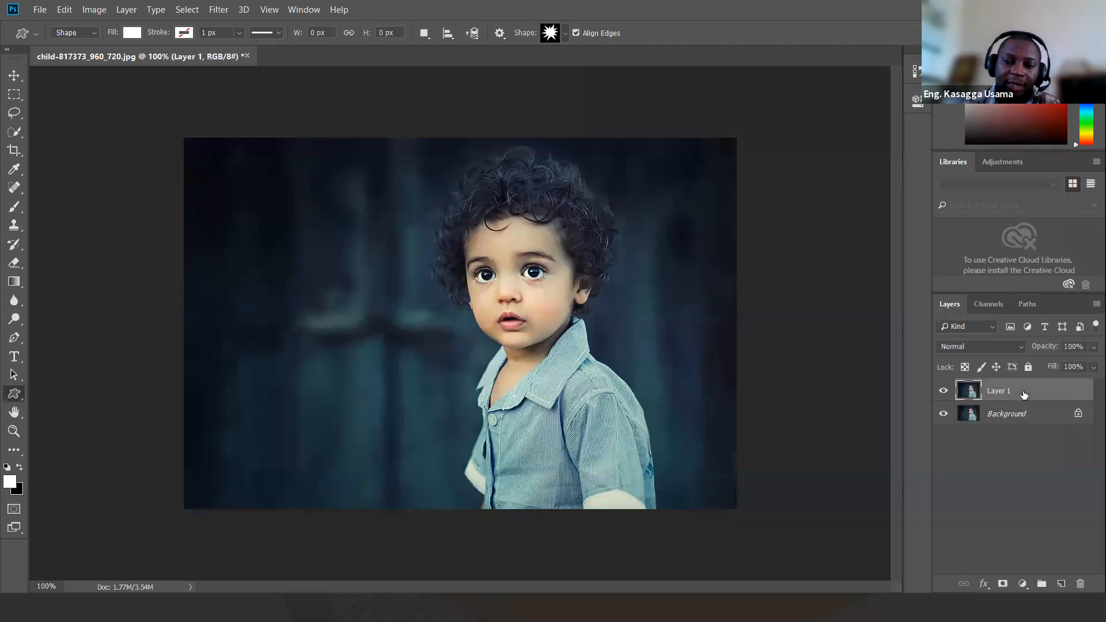
key(ctrl+j)
key(ctrl+j)
key(ctrl+j)
key(ctrl+j)
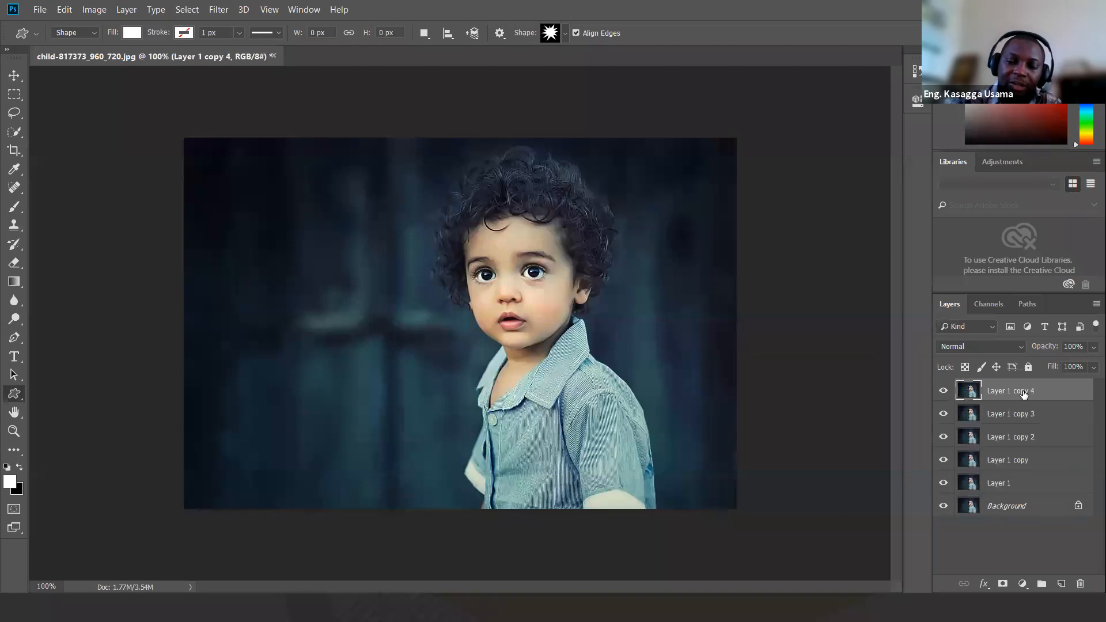
Step: Undo the four duplications of Layer 1
key(ctrl+z)
key(ctrl+z)
key(ctrl+z)
key(ctrl+z)
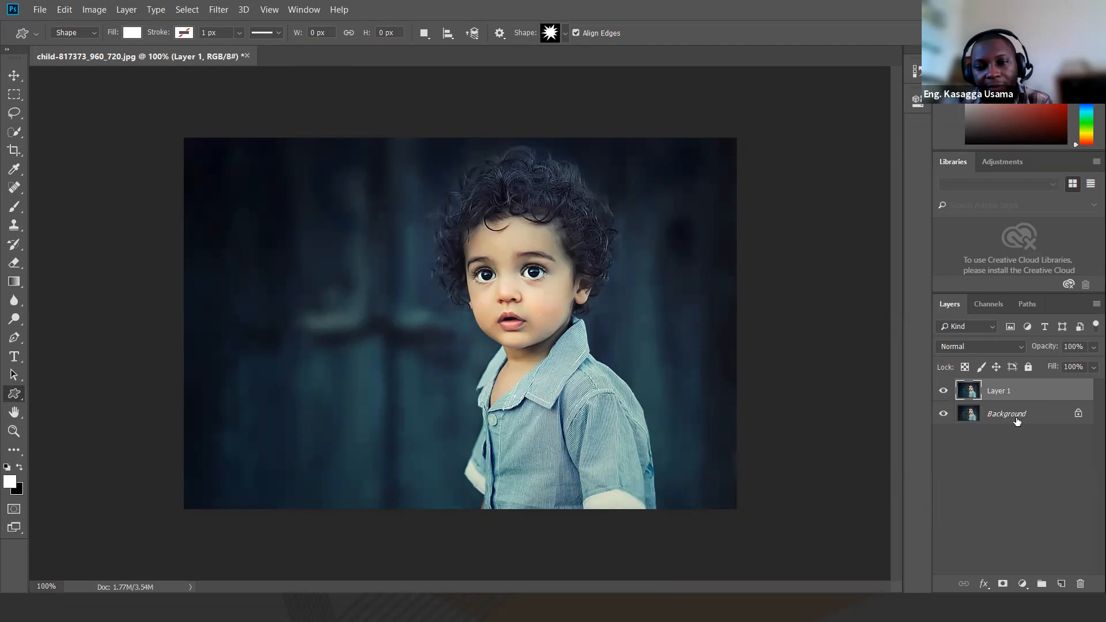
click(1016, 422)
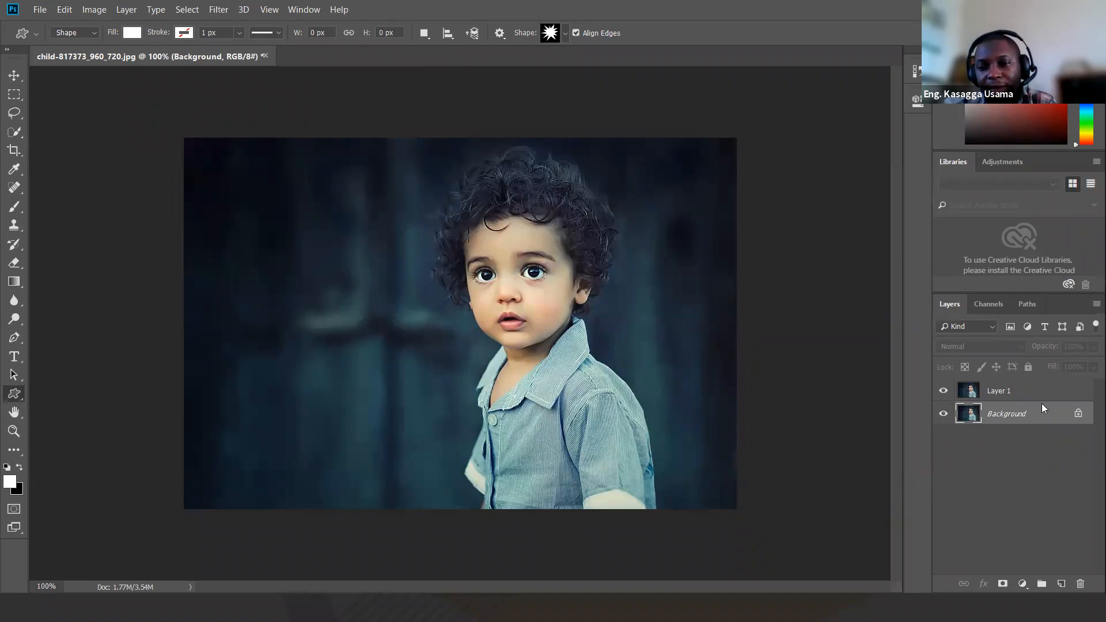
click(1010, 455)
click(1012, 415)
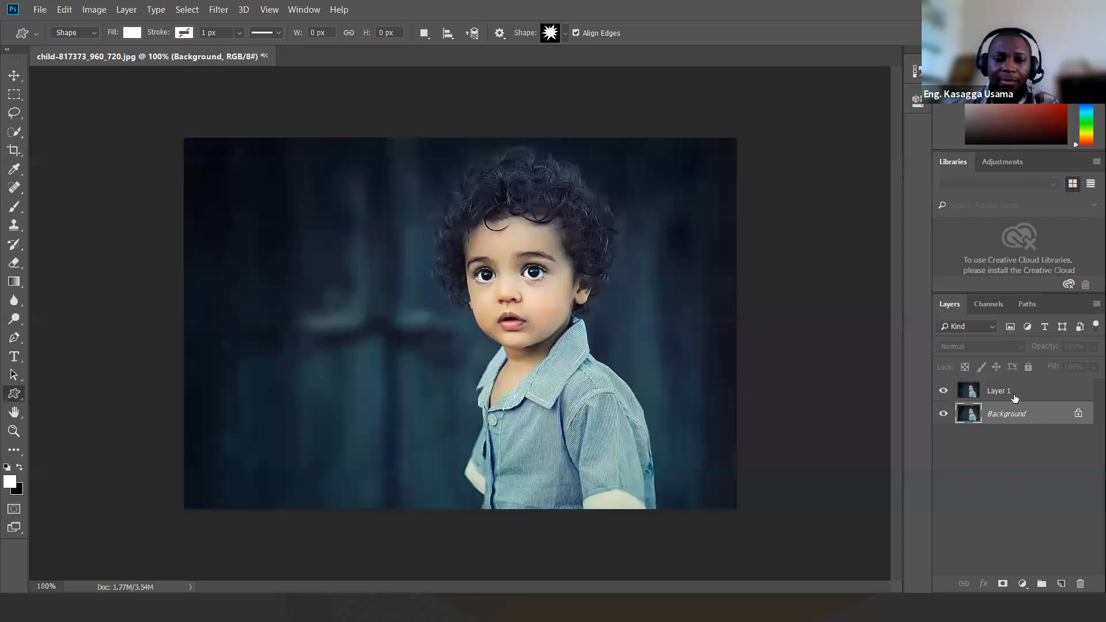
Step: Draw a tall white rectangle about 161 × 481 px above Layer 1, just left of the child, with the Rectangle tool
click(1014, 398)
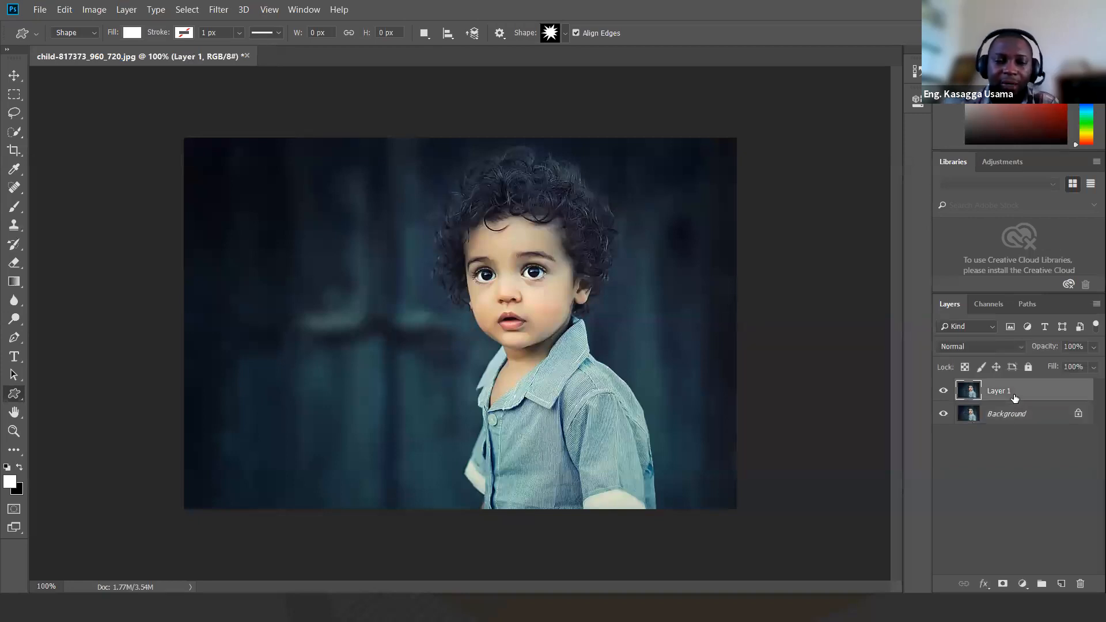
right_click(14, 398)
click(111, 393)
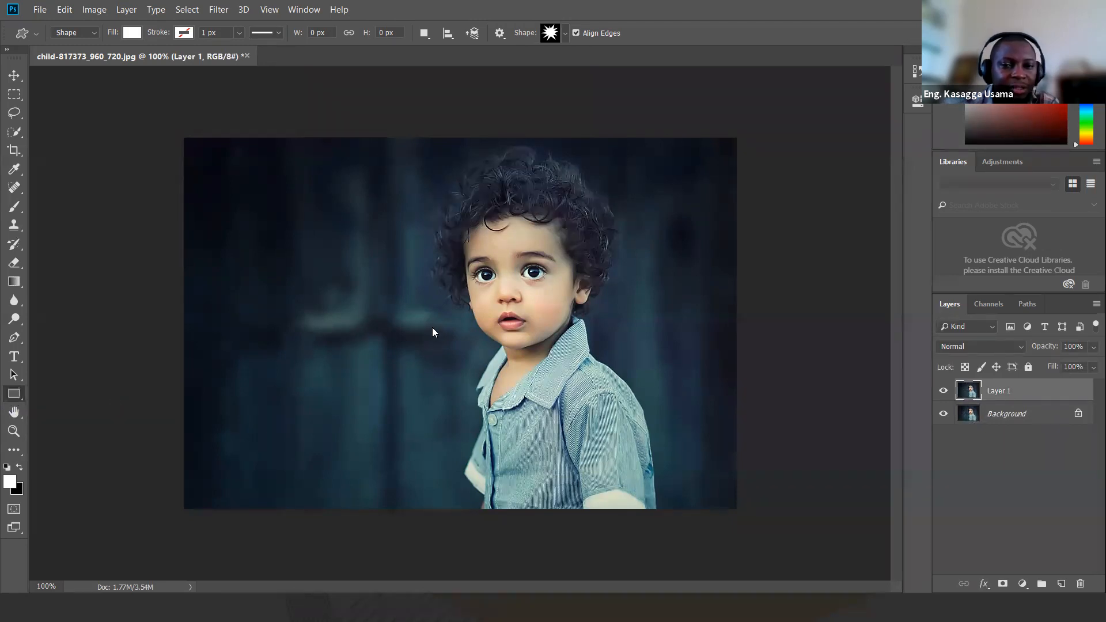
drag(354, 205, 446, 482)
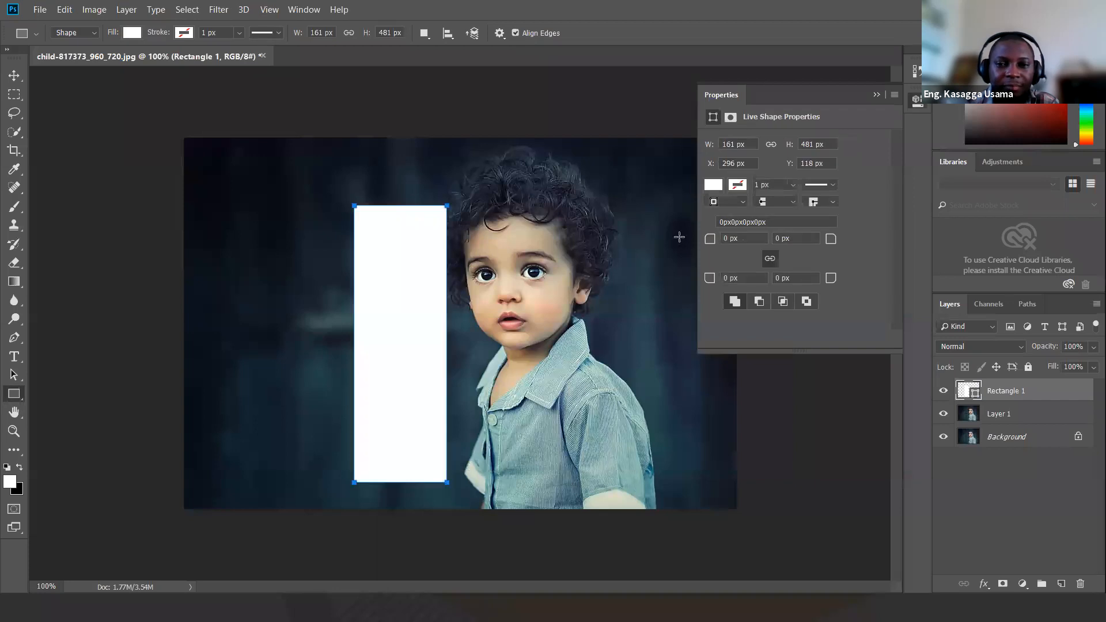
click(876, 94)
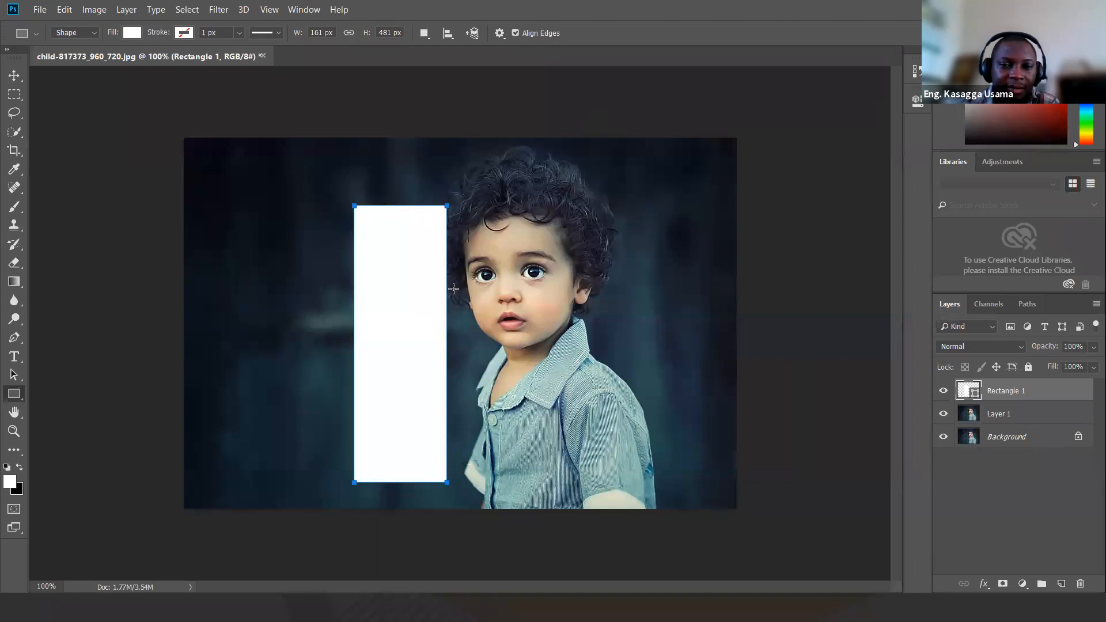
Step: Draw three more tall white rectangles across the child, about 48 × 353, 42 × 493 and 151 × 561 px, from left to right
drag(451, 301, 478, 505)
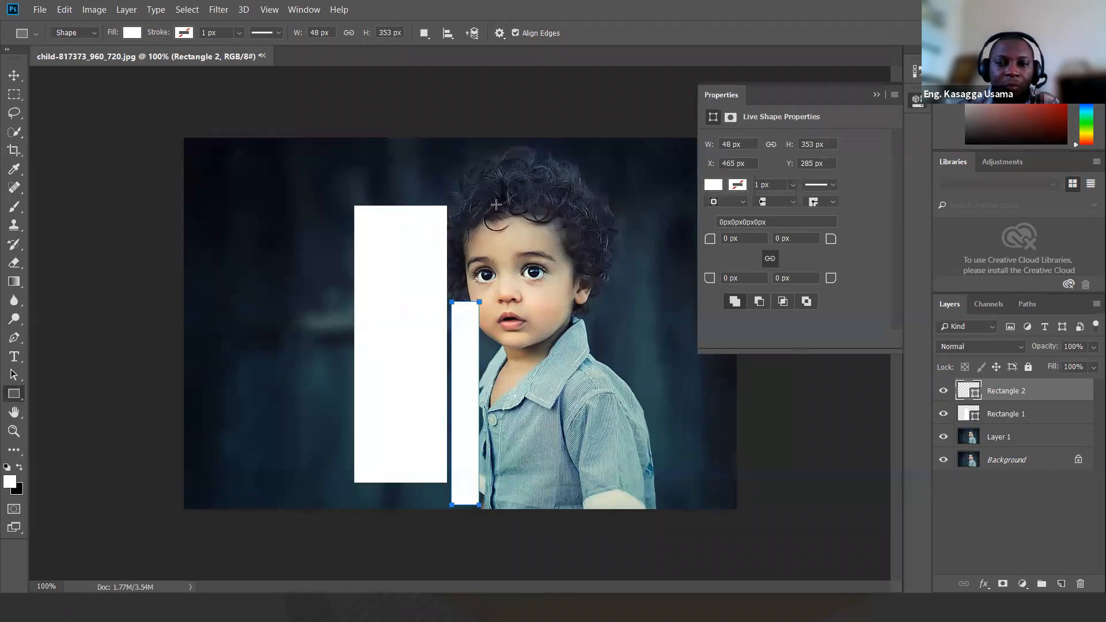
drag(497, 204, 518, 487)
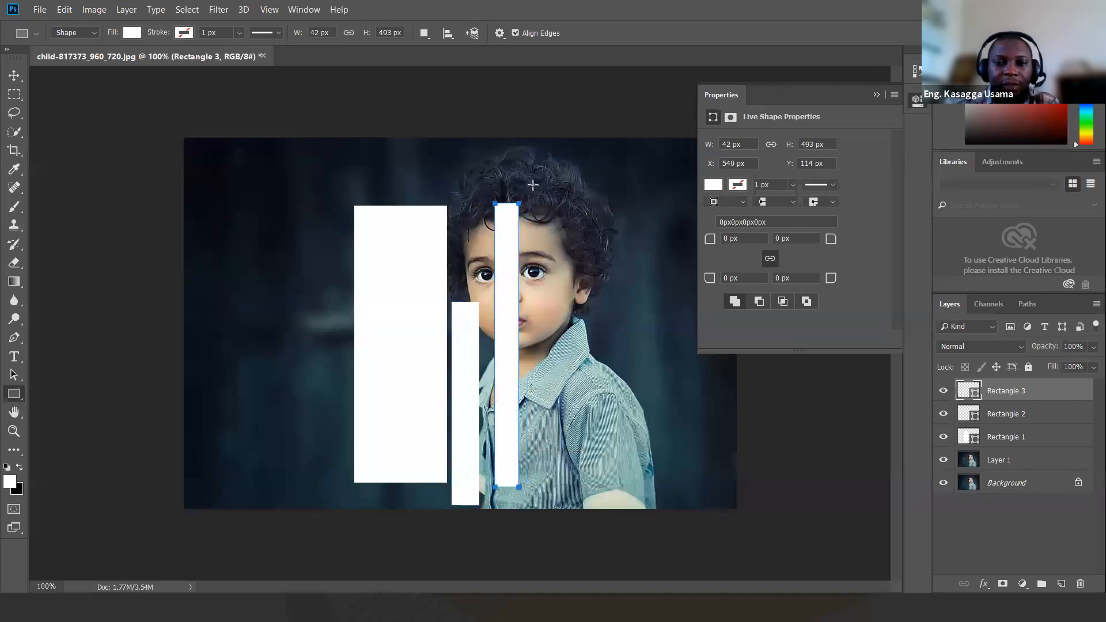
drag(533, 185, 619, 508)
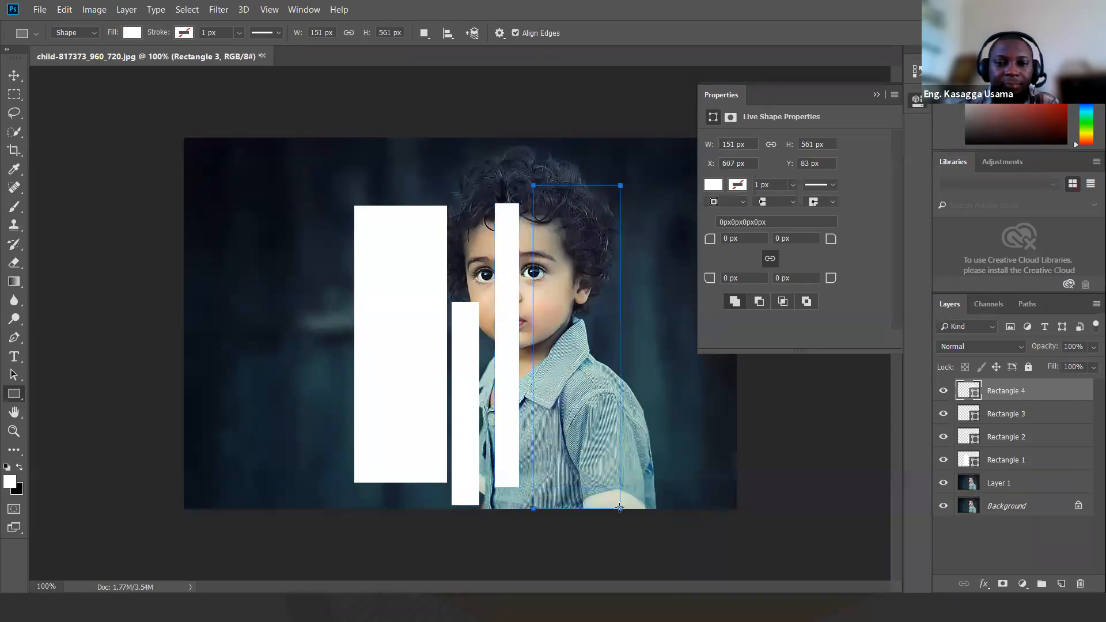
click(873, 91)
Step: Move the two rightmost rectangles slightly left and the short narrow one slightly right to even out the gaps
click(14, 75)
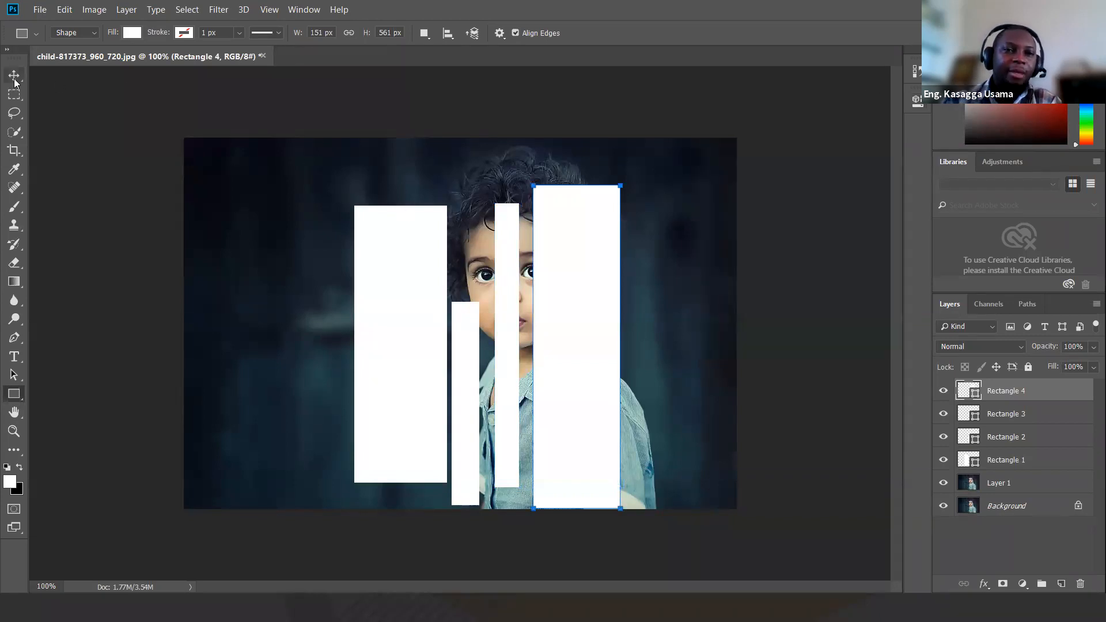
drag(577, 325, 567, 324)
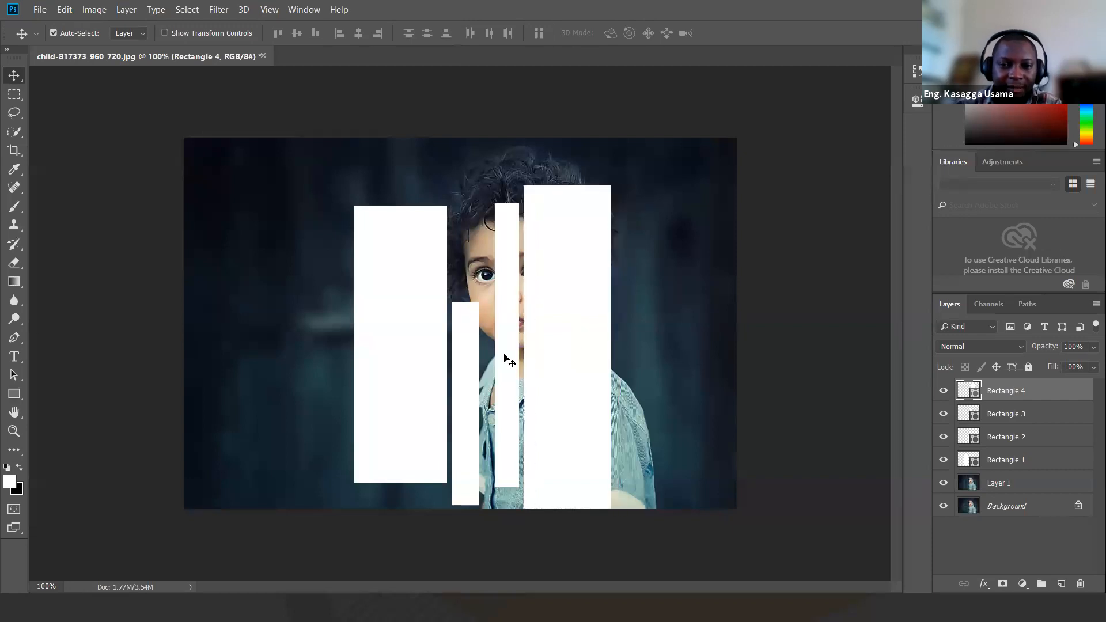
click(504, 359)
drag(505, 358, 464, 365)
click(460, 366)
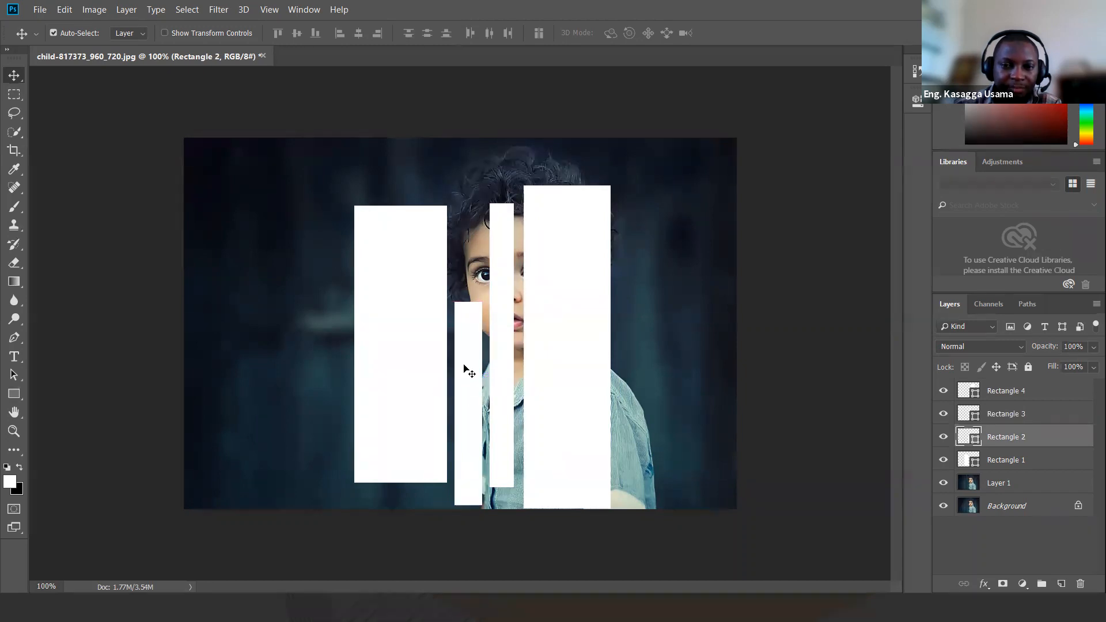
Step: Nudge the wide rightmost rectangle a few pixels left towards its narrow neighbour
click(595, 344)
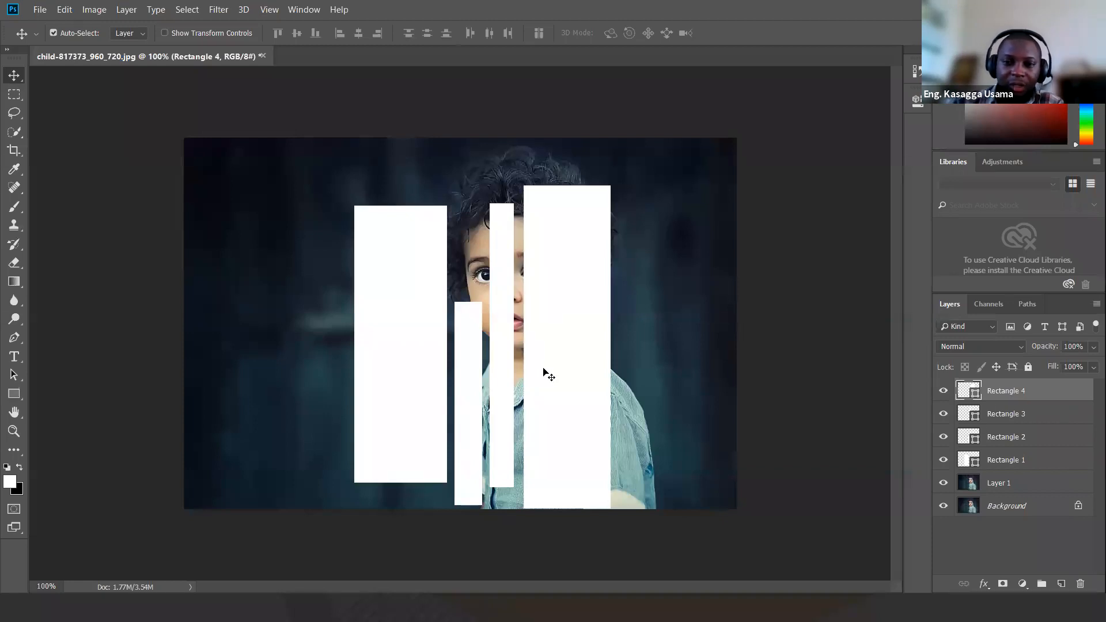
key(Left)
key(Left)
key(Left)
key(Left)
key(Left)
key(Left)
key(Left)
key(Left)
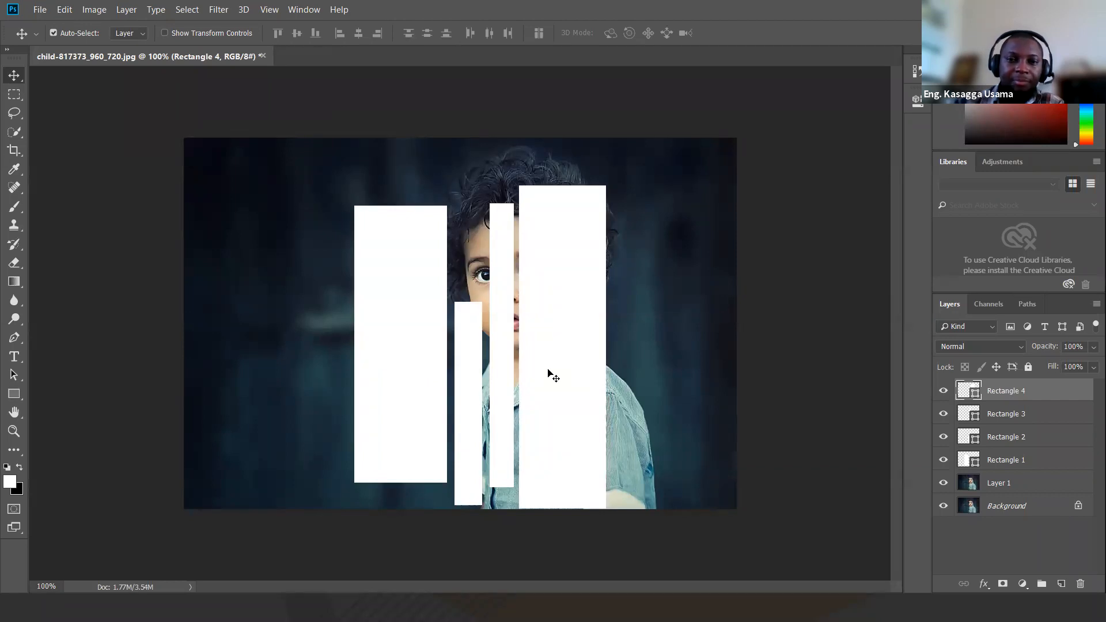
Step: Nudge the taller narrow rectangle three pixels left between its neighbours
click(503, 375)
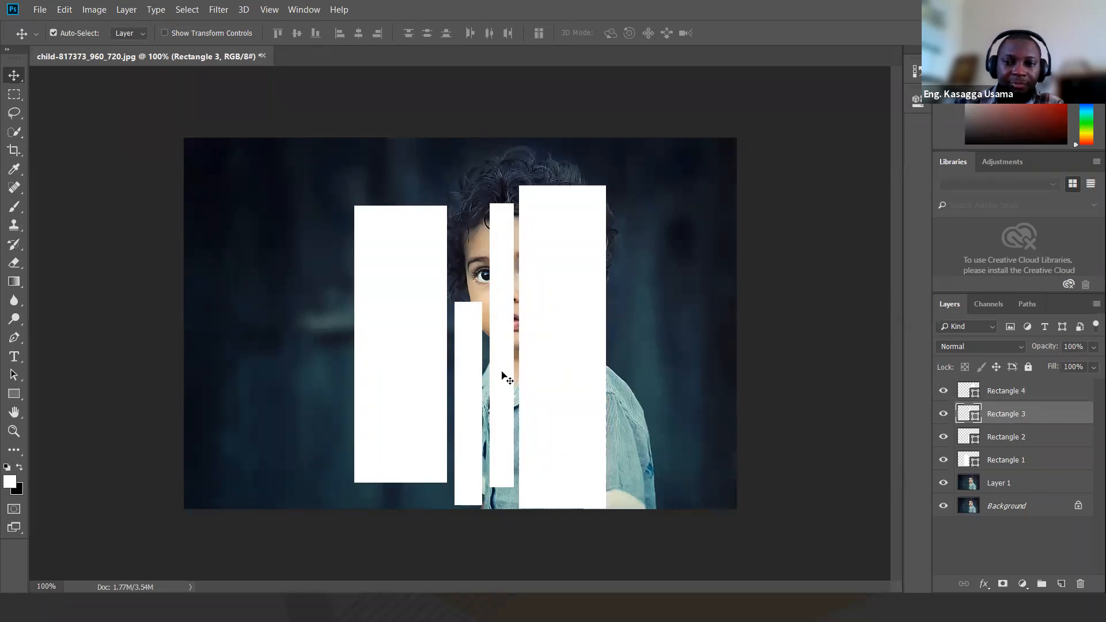
key(Left)
key(Left)
key(Left)
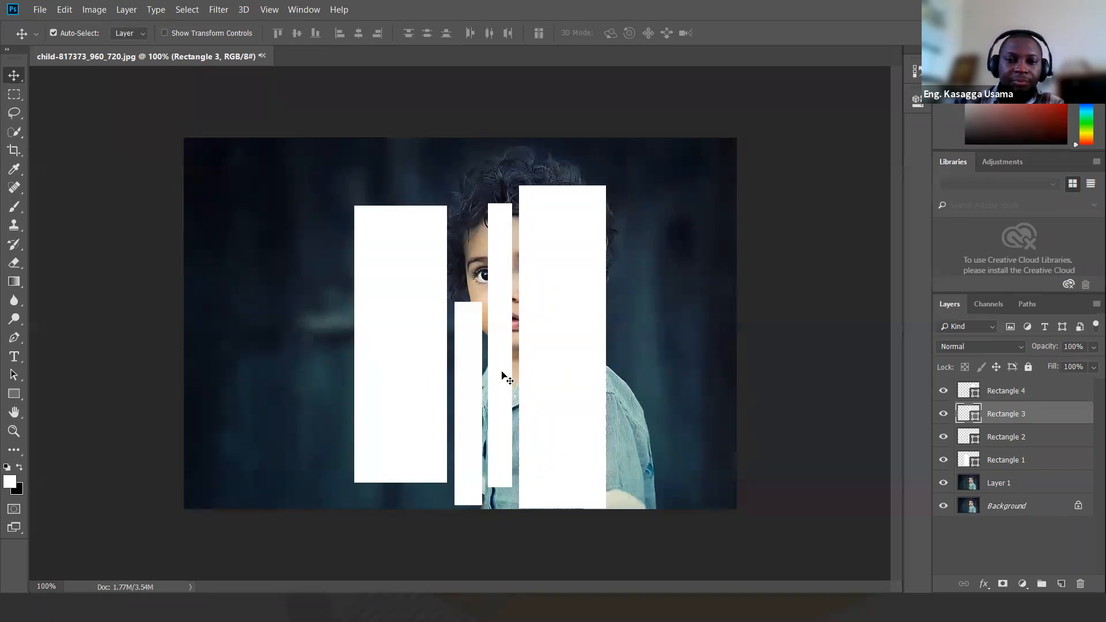
Step: Merge the four rectangle layers, Rectangle 1 to Rectangle 4, into a single shape layer
click(1040, 394)
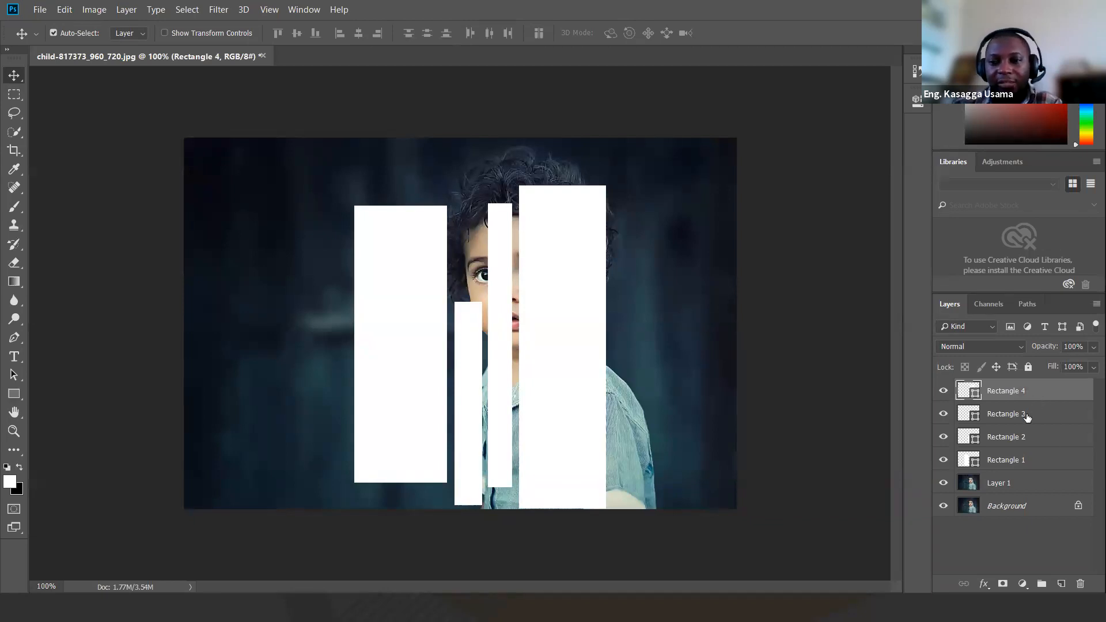
shift+click(1027, 415)
shift+click(1018, 443)
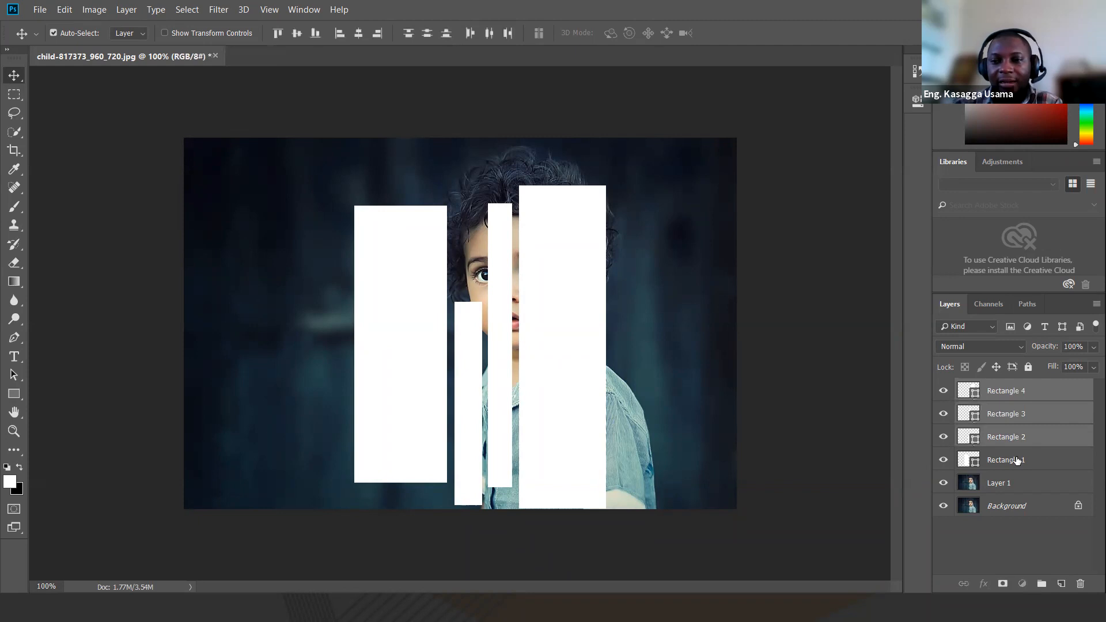
shift+click(1017, 459)
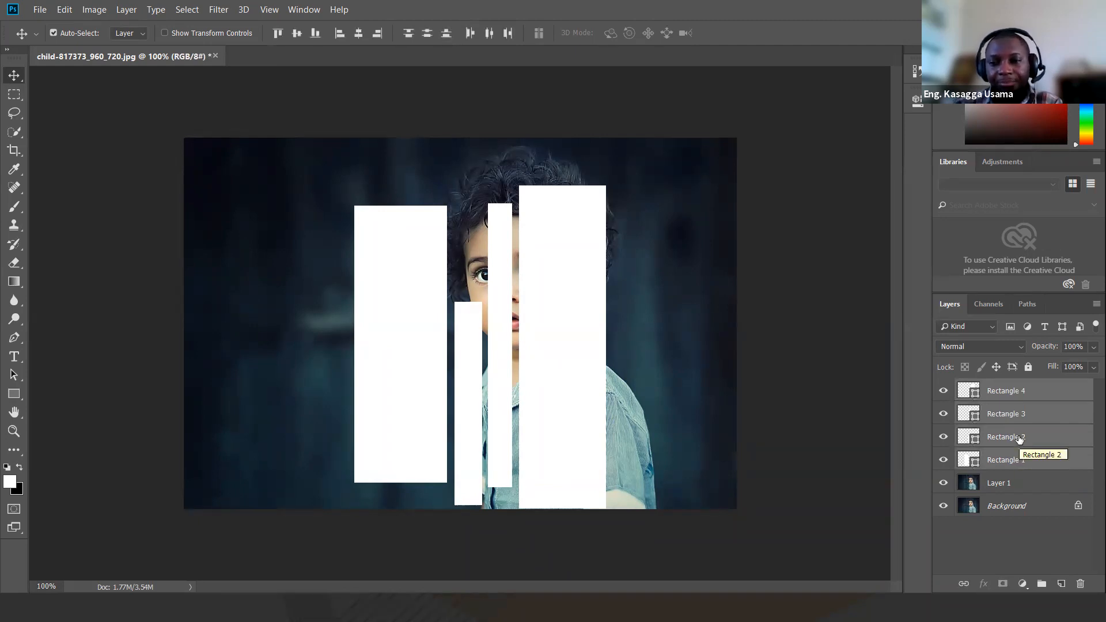
right_click(1018, 437)
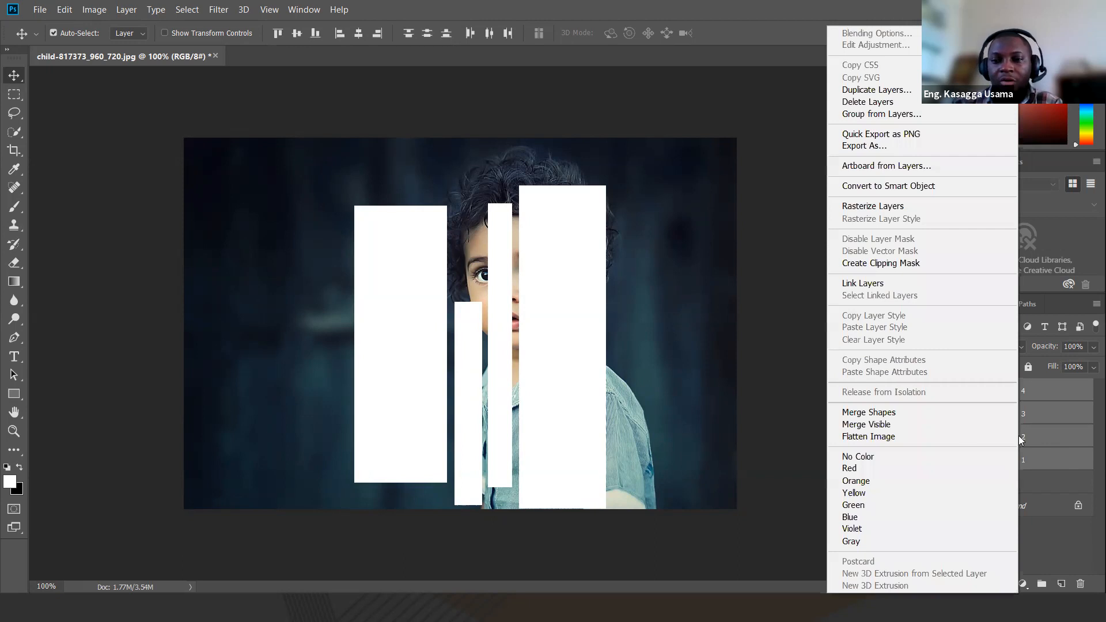
click(885, 416)
Step: Move the merged rectangles up slightly and rotate them 32.47° clockwise with Free Transform
mouse_move(567, 336)
mouse_down()
mouse_move(576, 328)
mouse_move(437, 280)
mouse_move(577, 328)
mouse_move(567, 327)
mouse_up()
key(ctrl+t)
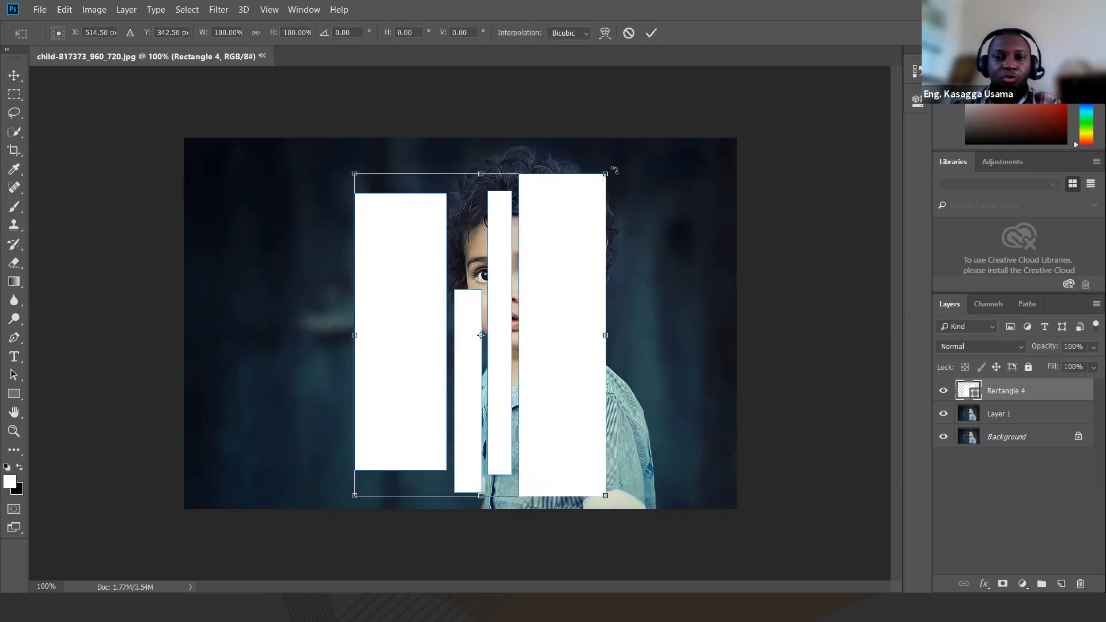
drag(615, 166, 691, 266)
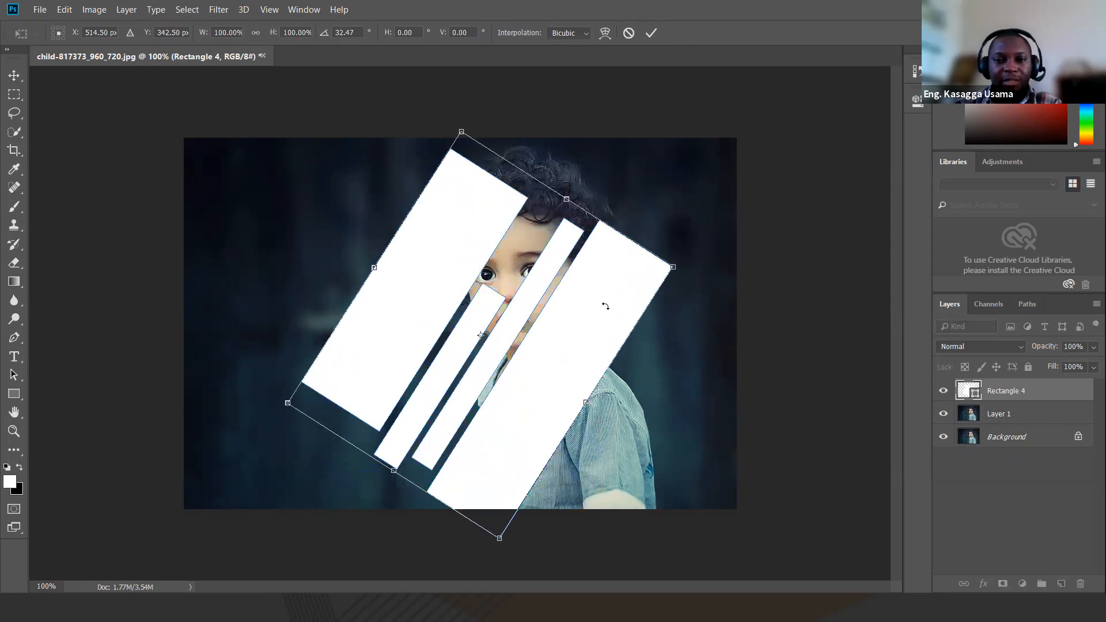
Step: Narrow the rotated rectangles slightly and reposition them to the right over the child
drag(604, 306, 635, 295)
drag(615, 392, 588, 367)
click(651, 33)
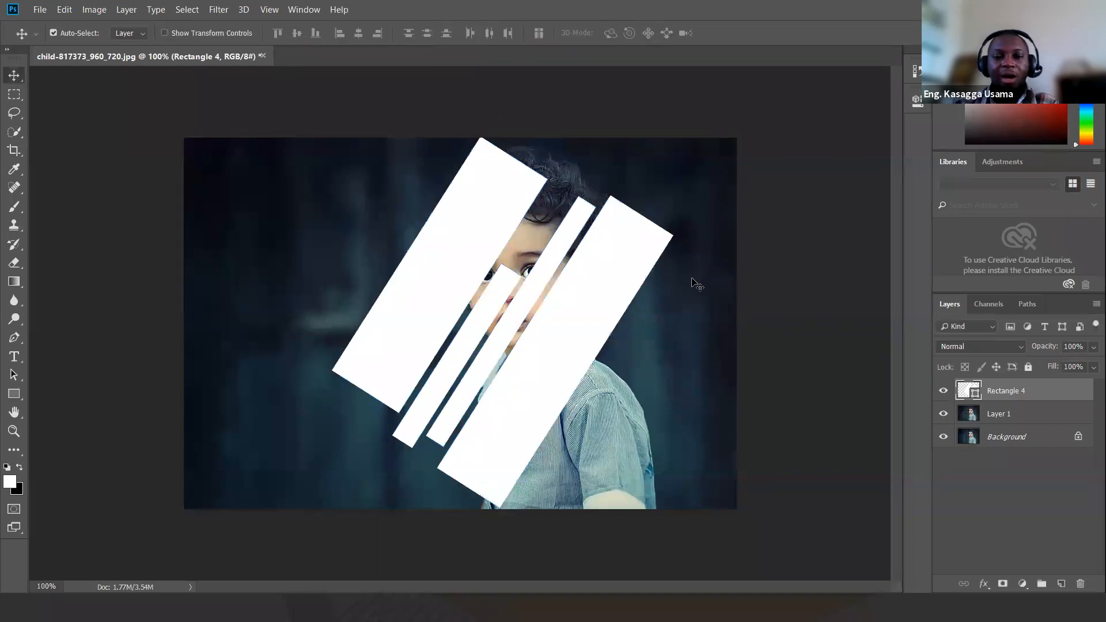
drag(585, 317, 593, 320)
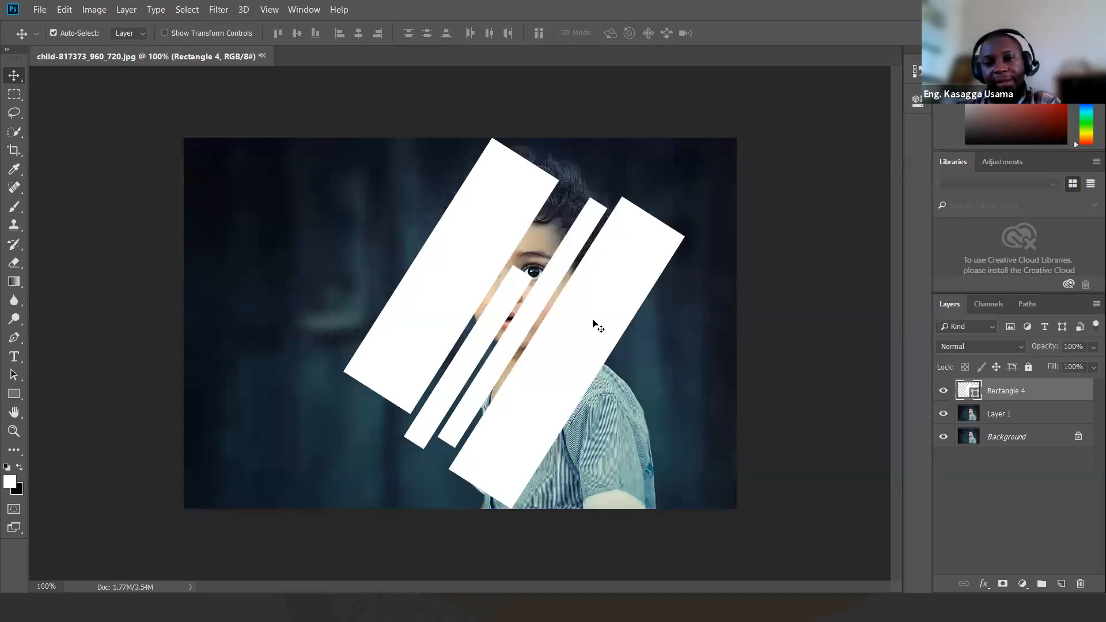
Step: Move Layer 1 above the Rectangle 4 layer and hide the Background layer
click(1009, 416)
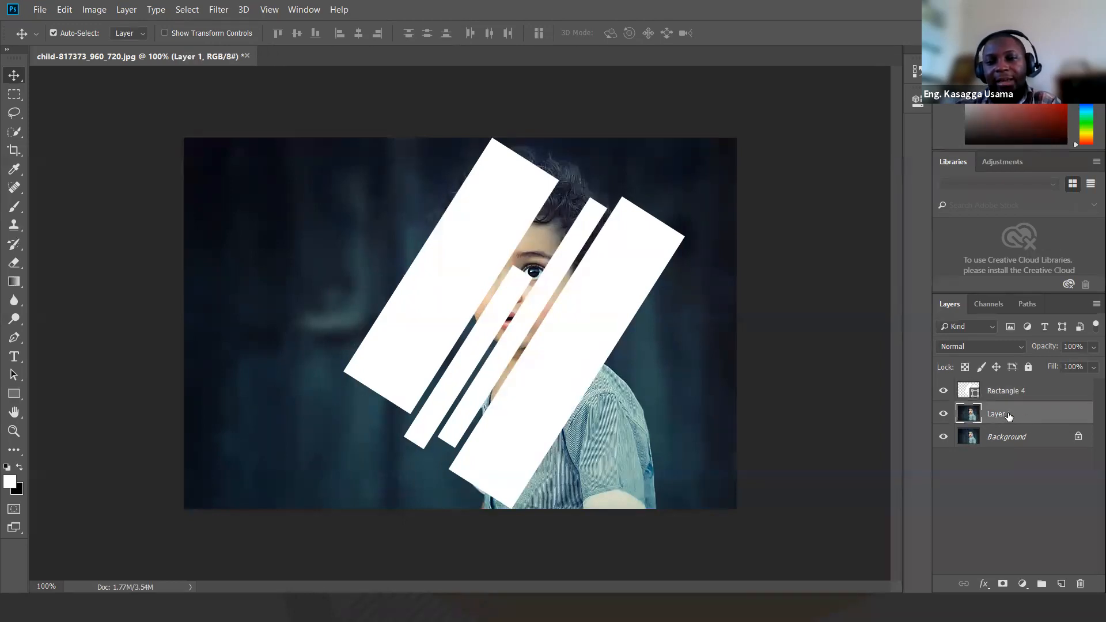
drag(1009, 416, 1009, 391)
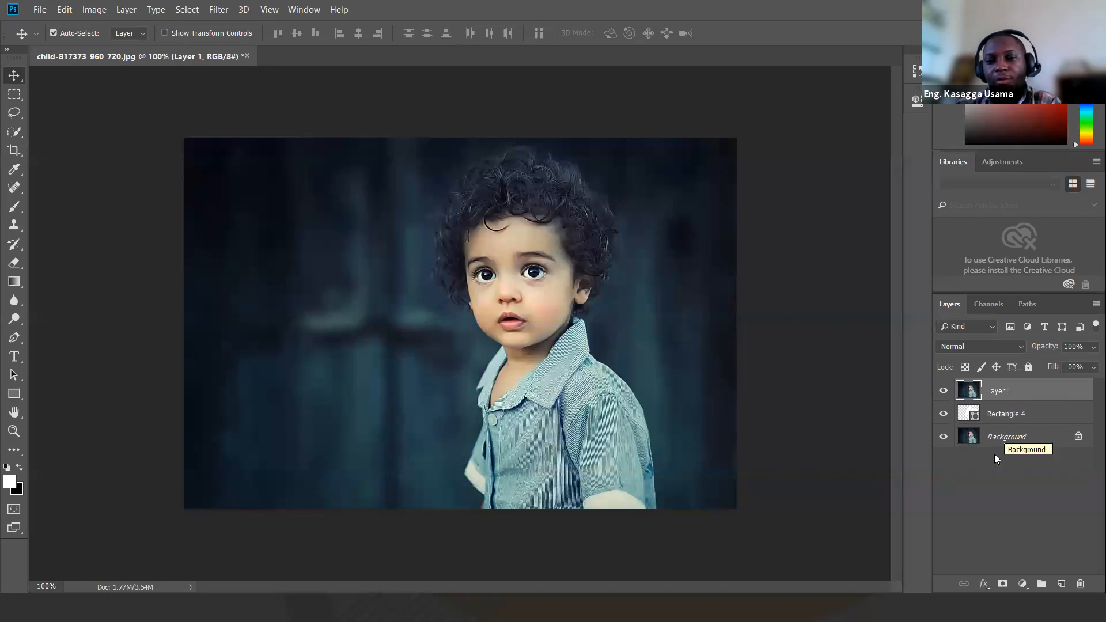
click(942, 438)
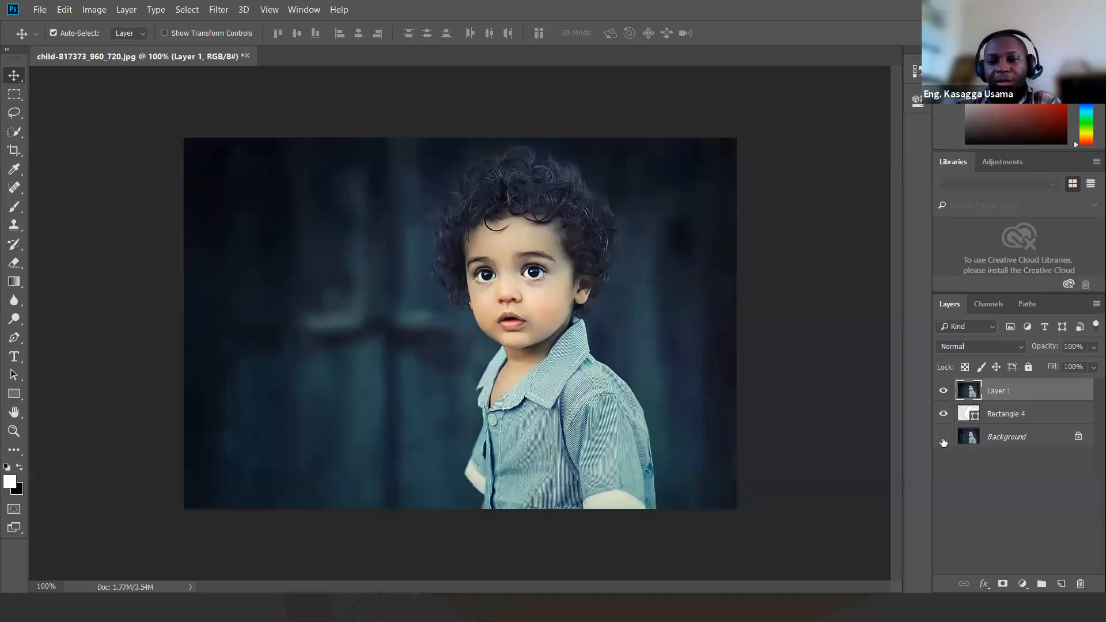
Step: Clip the Layer 1 photo to the Rectangle 4 shapes with a clipping mask
right_click(1007, 392)
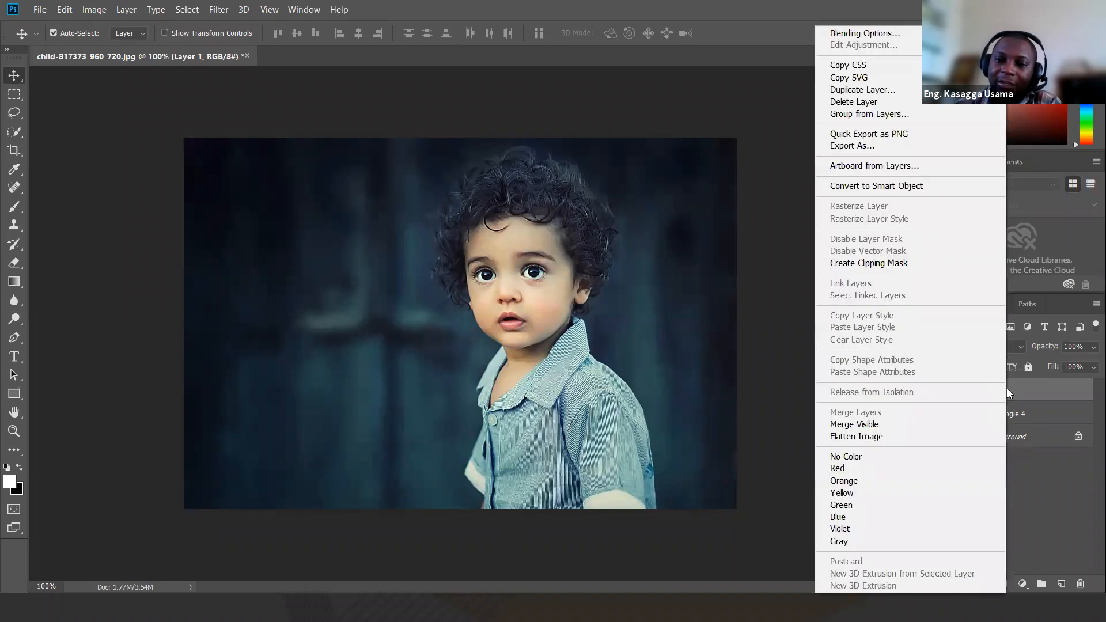
click(869, 263)
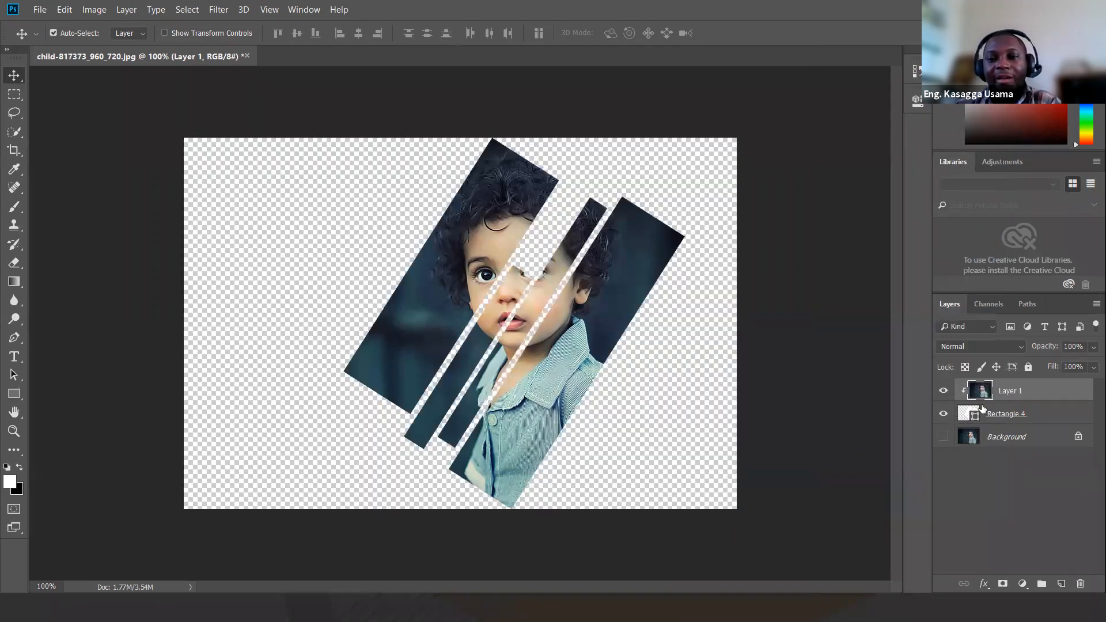
Step: Select the Background layer and compare the composition with that layer shown and hidden, leaving it hidden
click(1021, 437)
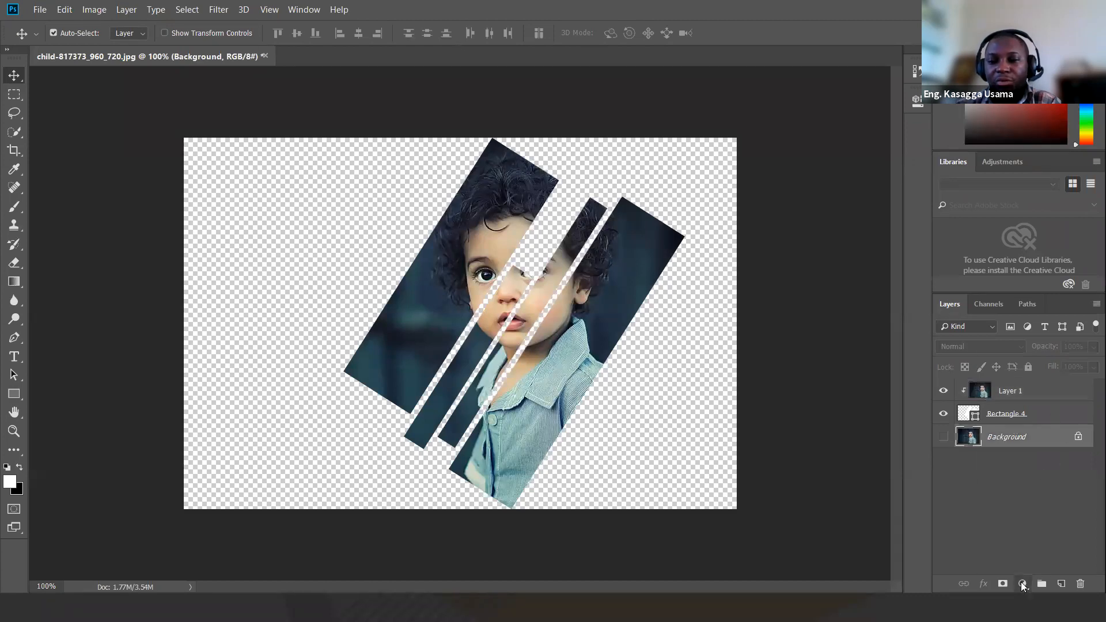
click(1022, 583)
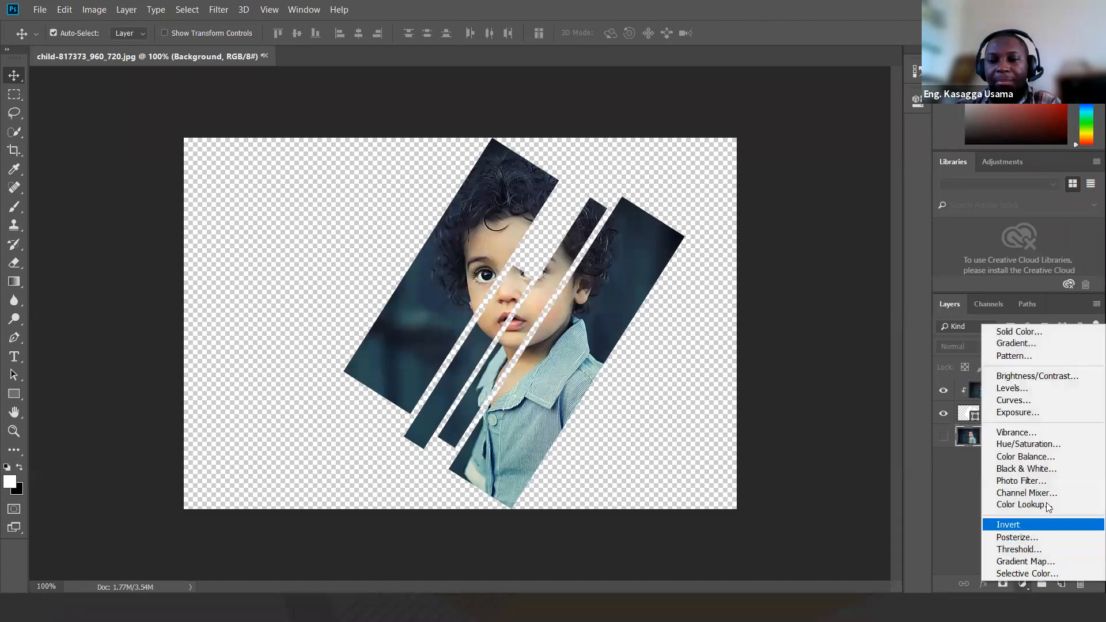
click(957, 521)
click(942, 437)
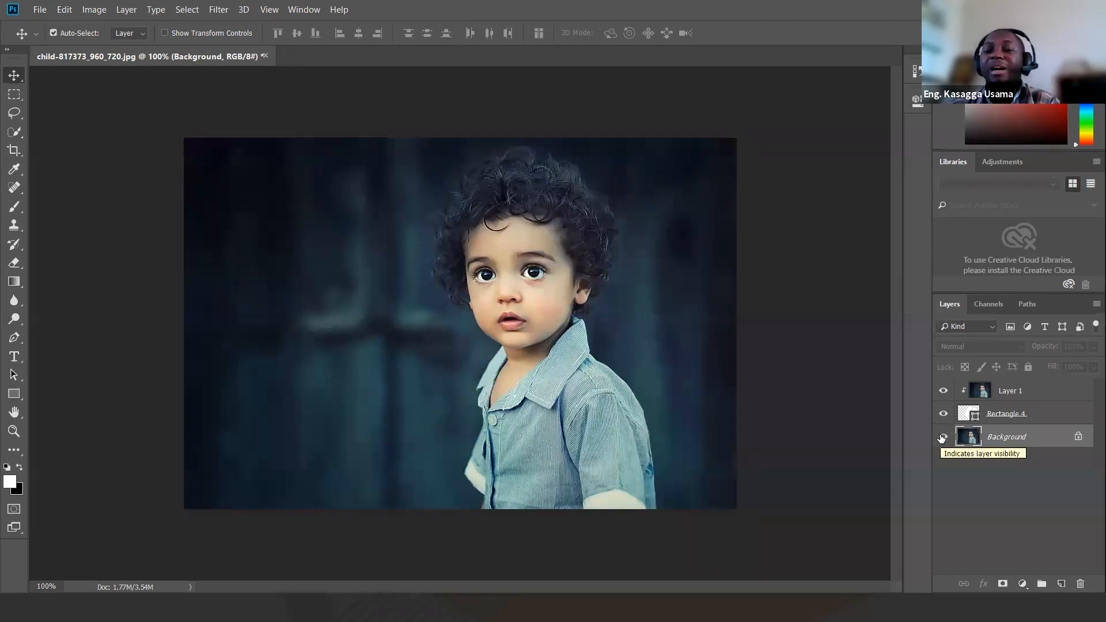
click(942, 437)
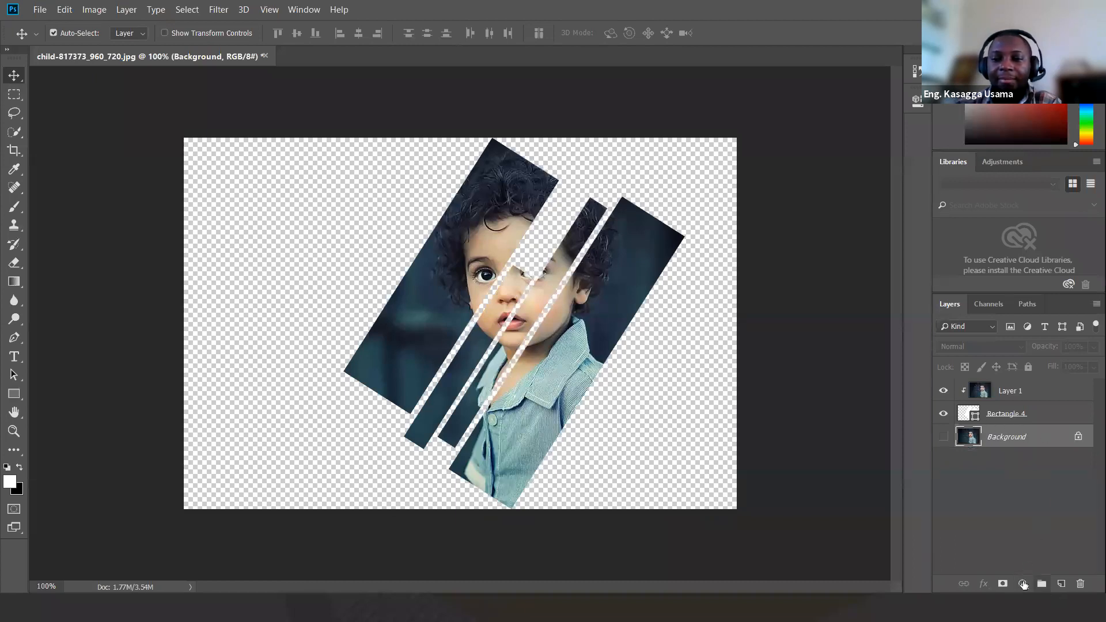
Step: Add a Solid Color fill layer in dark red directly above the Background layer
click(1022, 584)
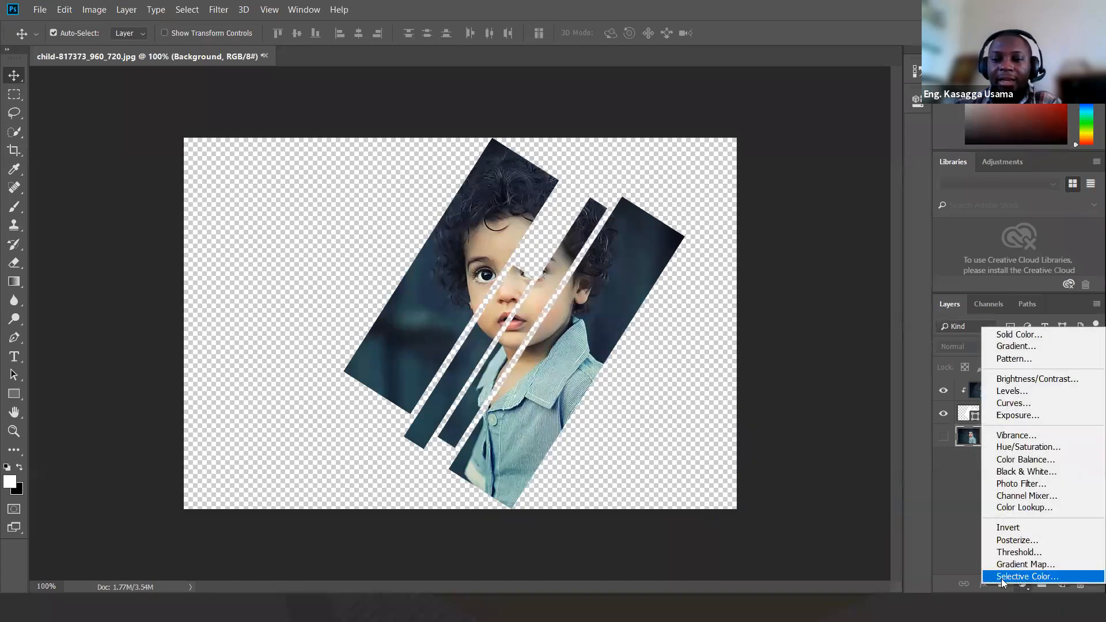
click(1041, 335)
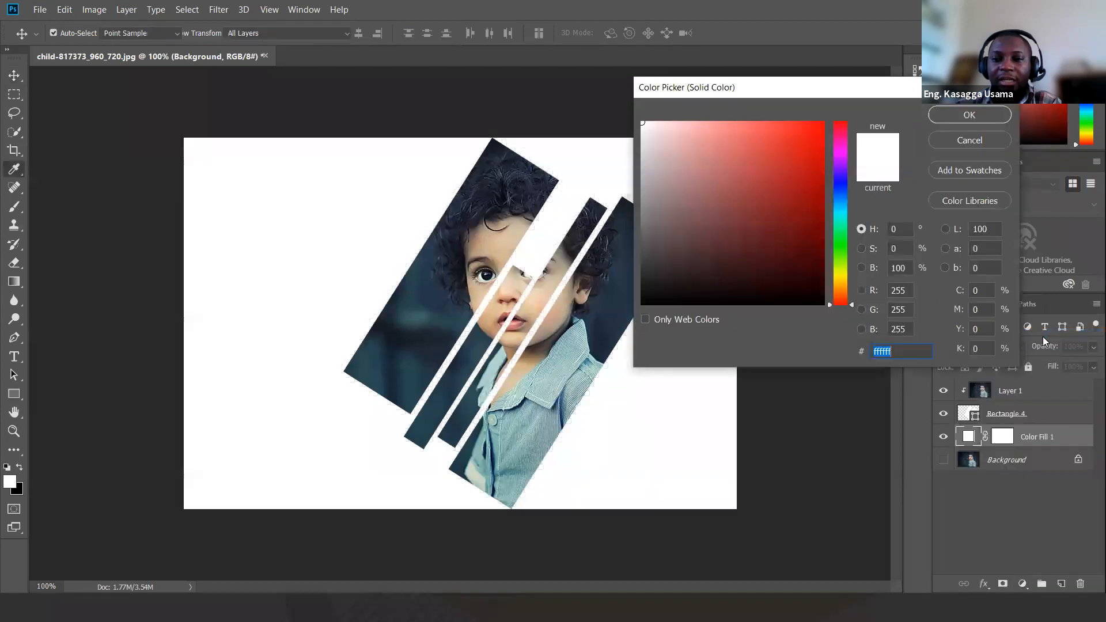
click(792, 133)
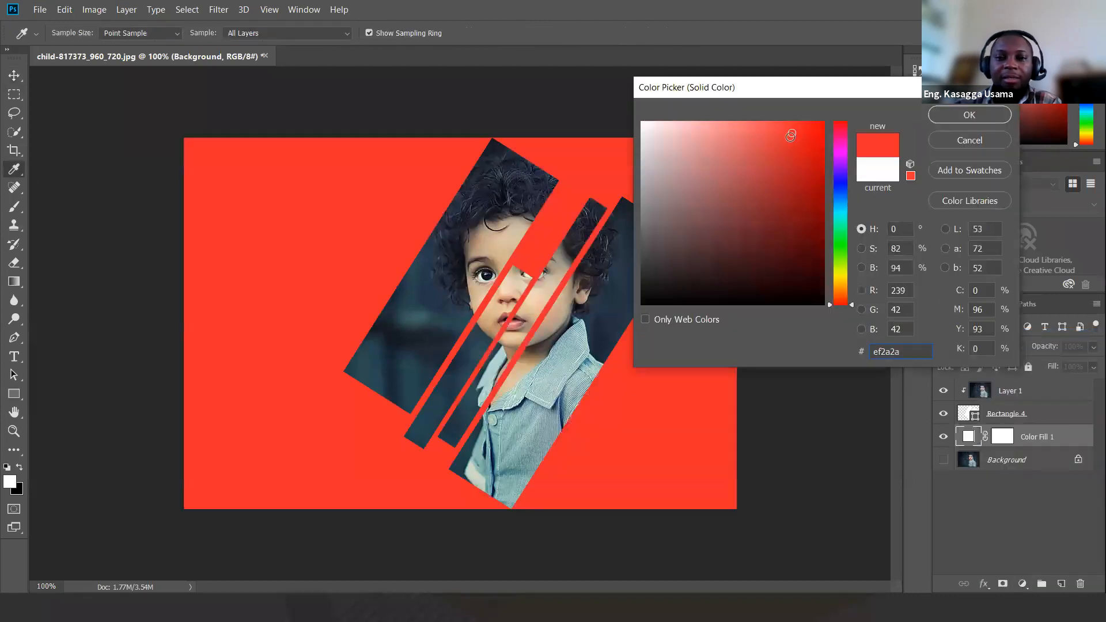
click(793, 167)
click(790, 189)
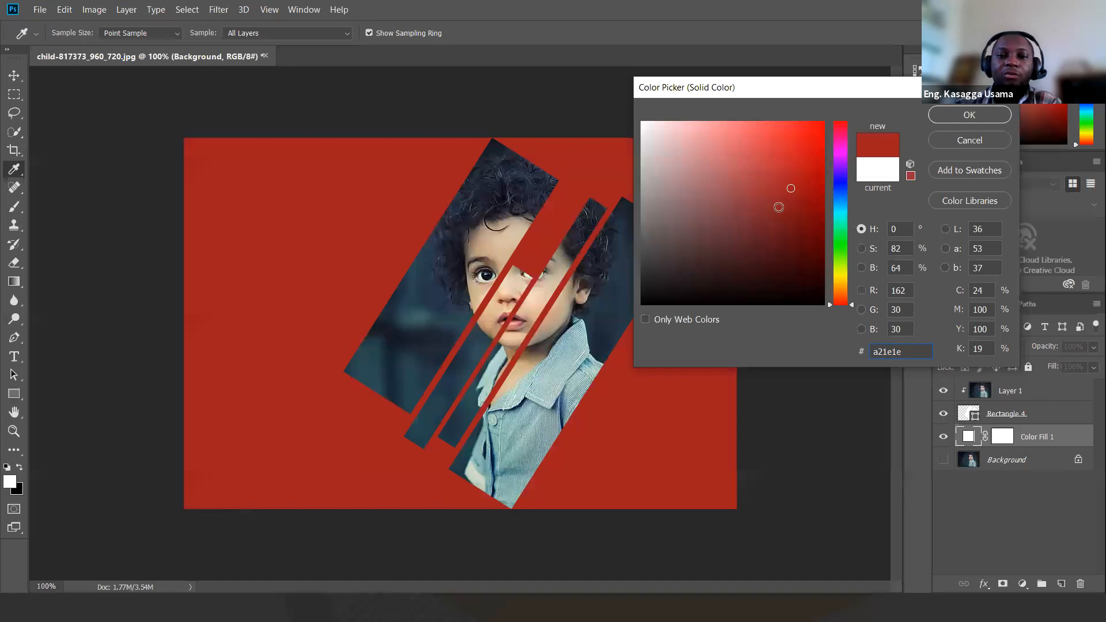
click(812, 184)
click(803, 202)
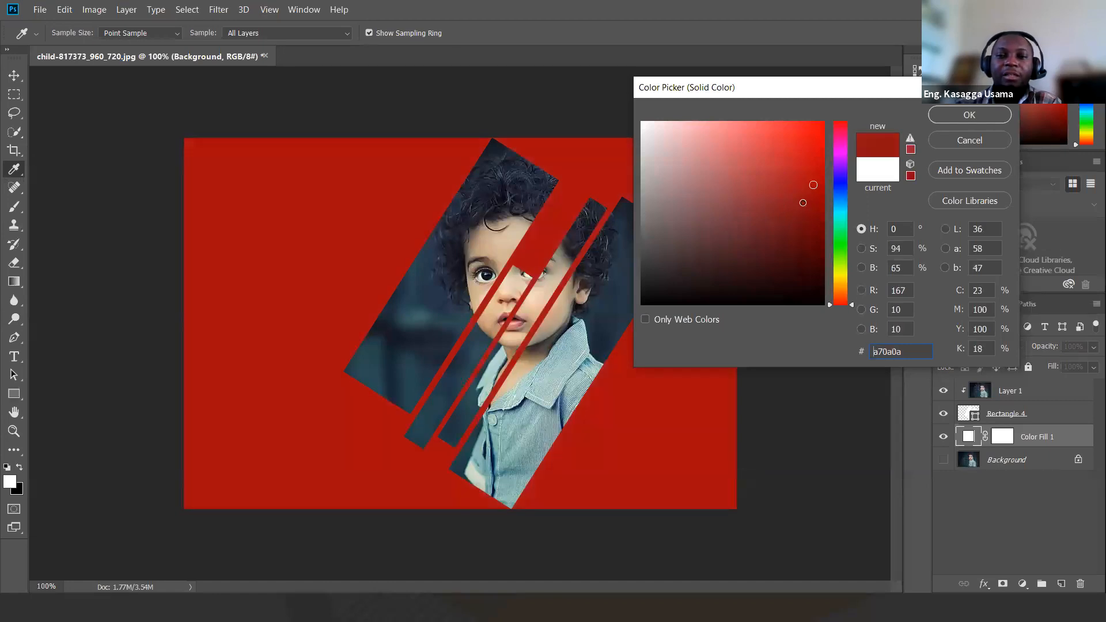
click(971, 115)
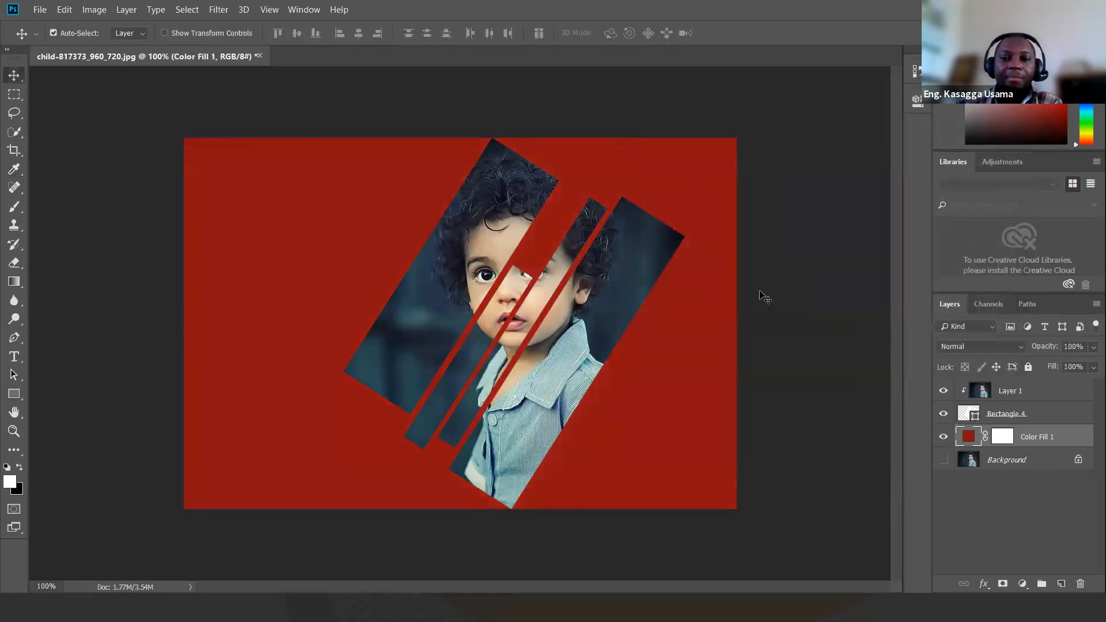
Step: Open the blending options of the Rectangle 4 layer and enable a Stroke around the shapes
click(1005, 412)
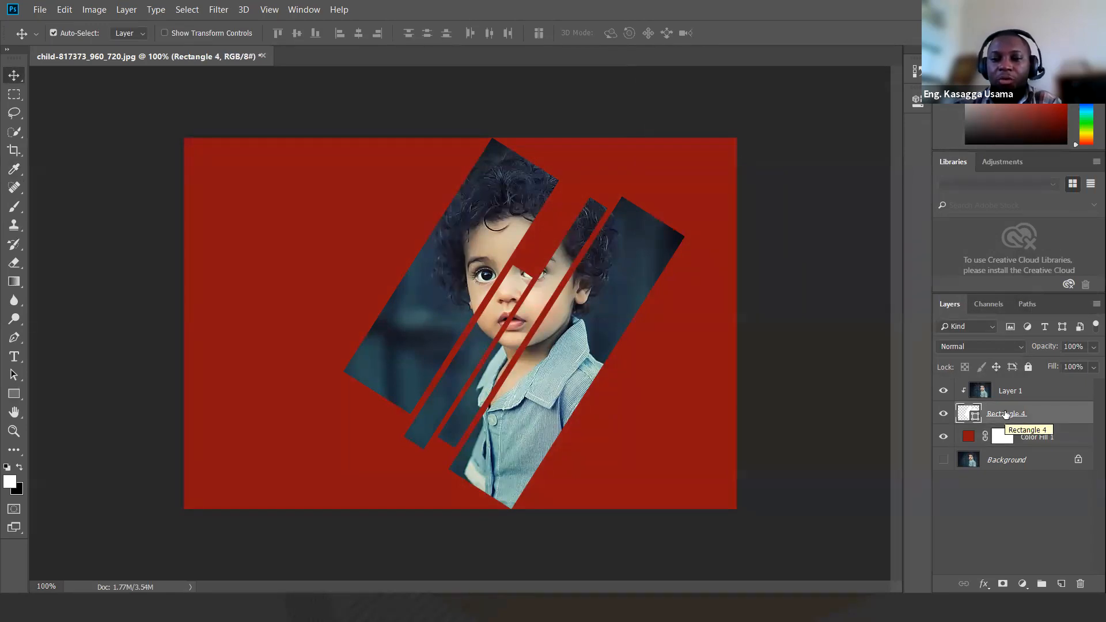
right_click(1005, 414)
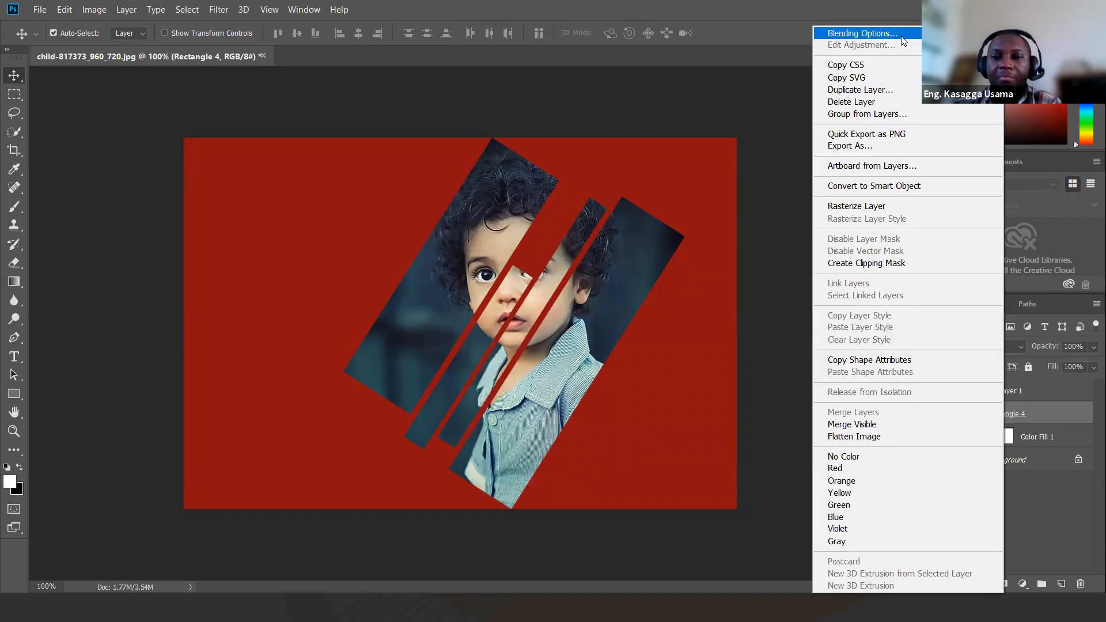
key(Escape)
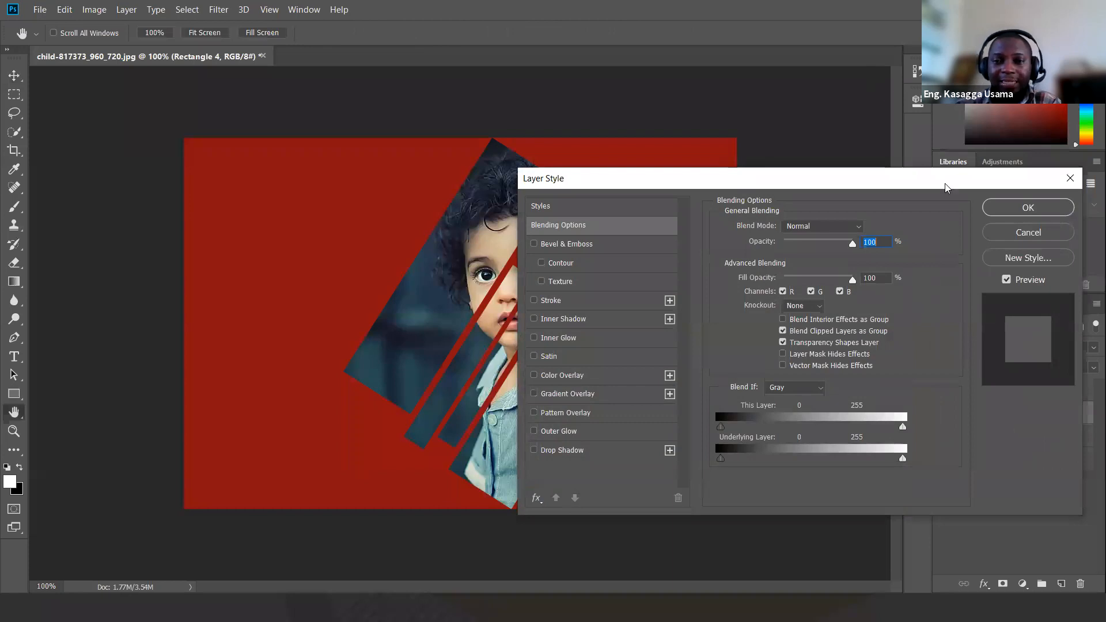
drag(746, 182, 959, 187)
click(762, 306)
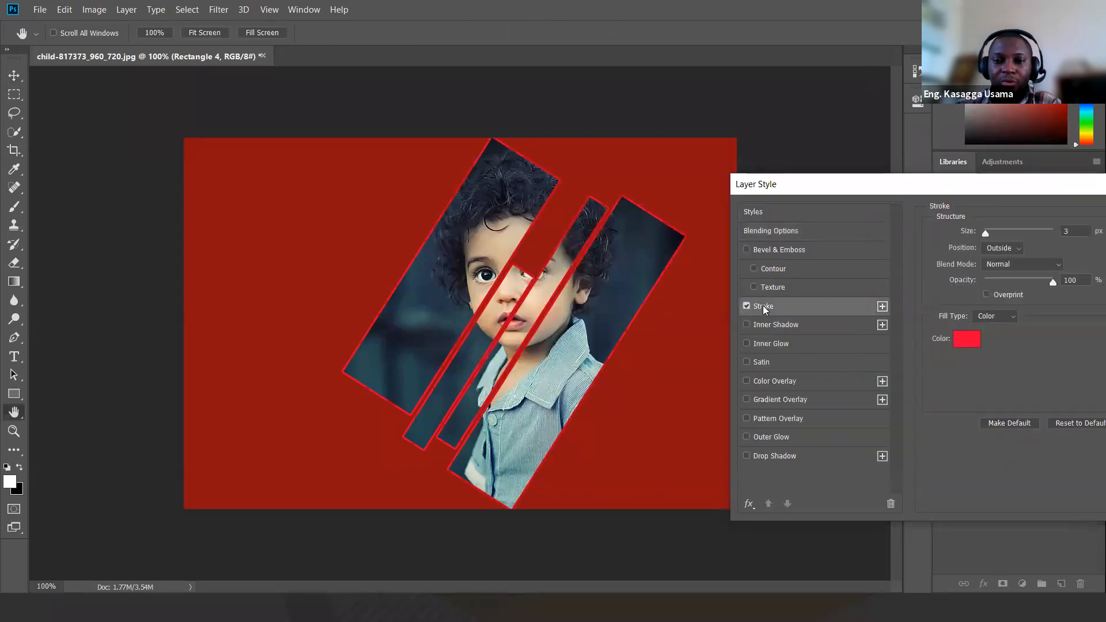
click(746, 306)
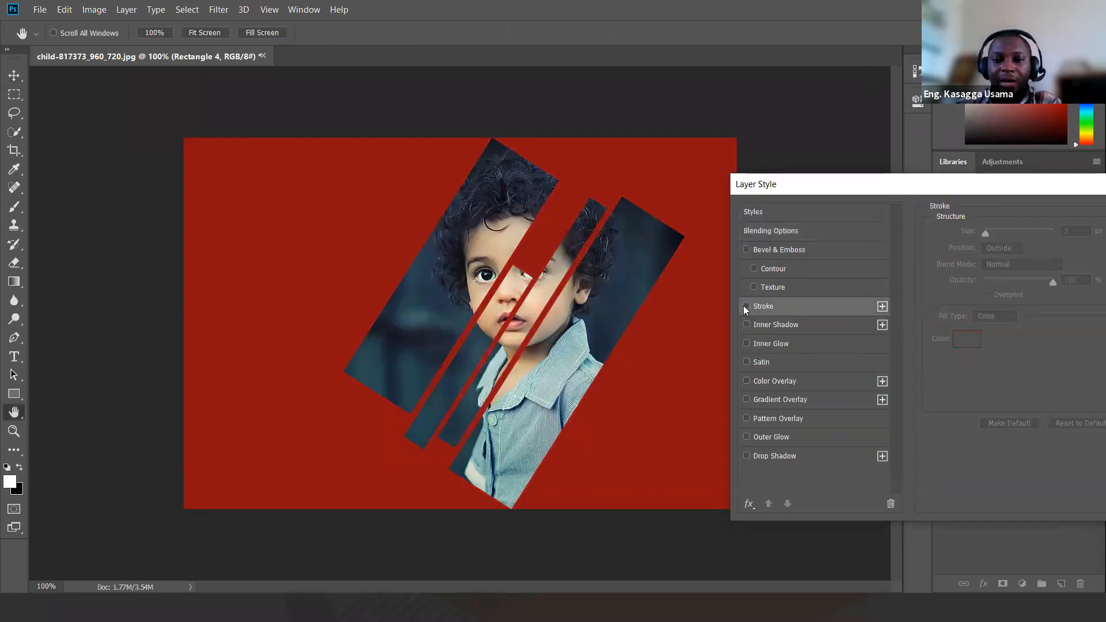
click(746, 306)
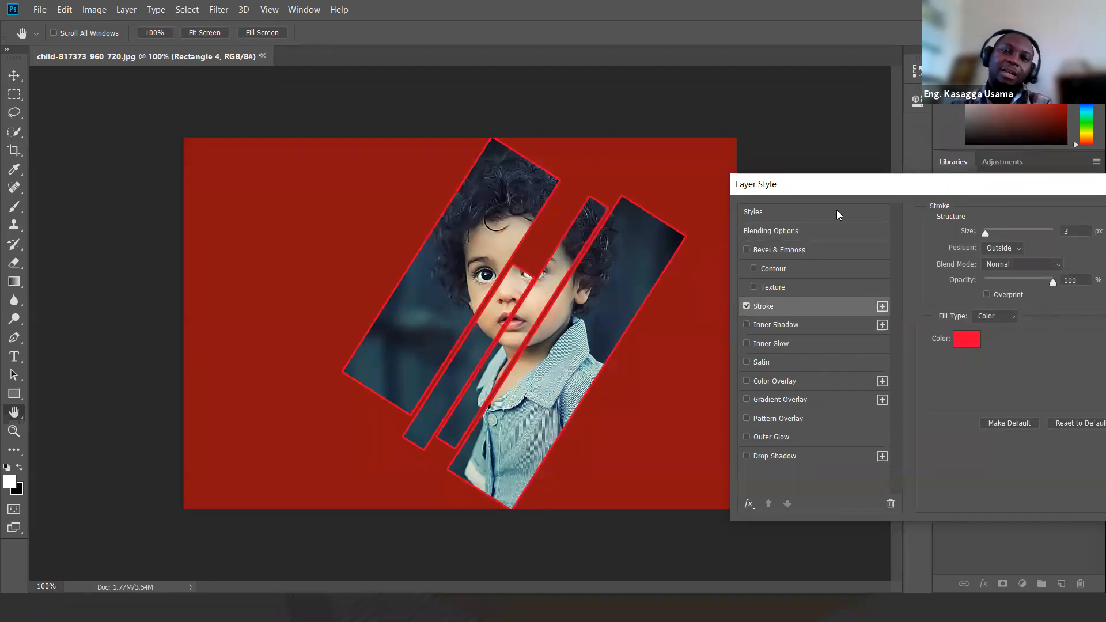
Step: Reposition the Layer Style dialog beside the photo and set the stroke's opacity to 79%
drag(901, 190, 764, 184)
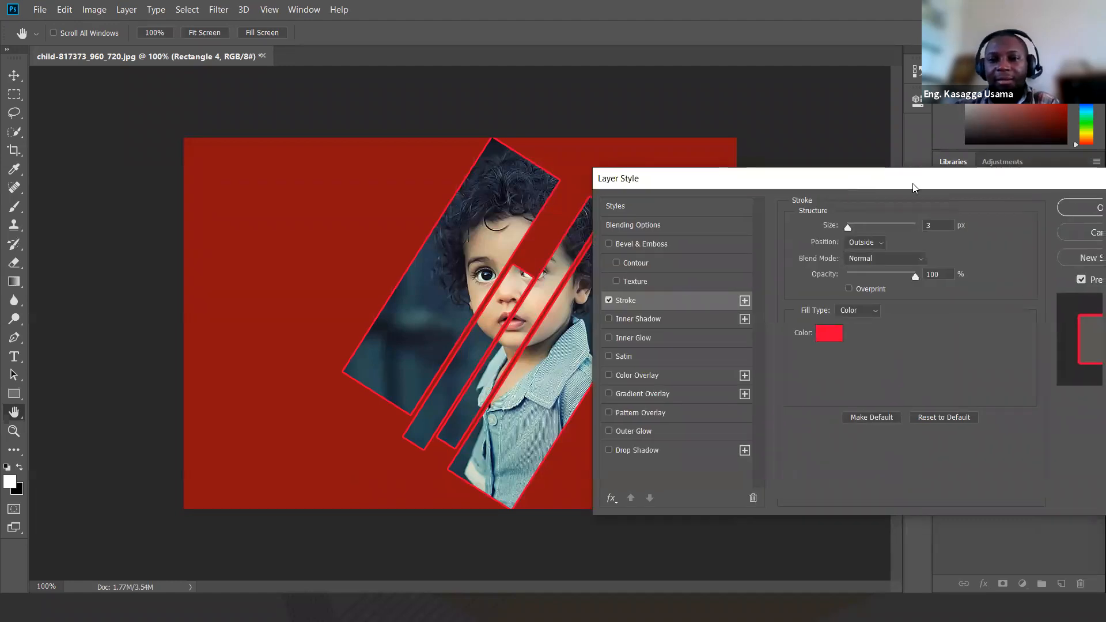
drag(913, 187, 977, 191)
drag(980, 280, 966, 282)
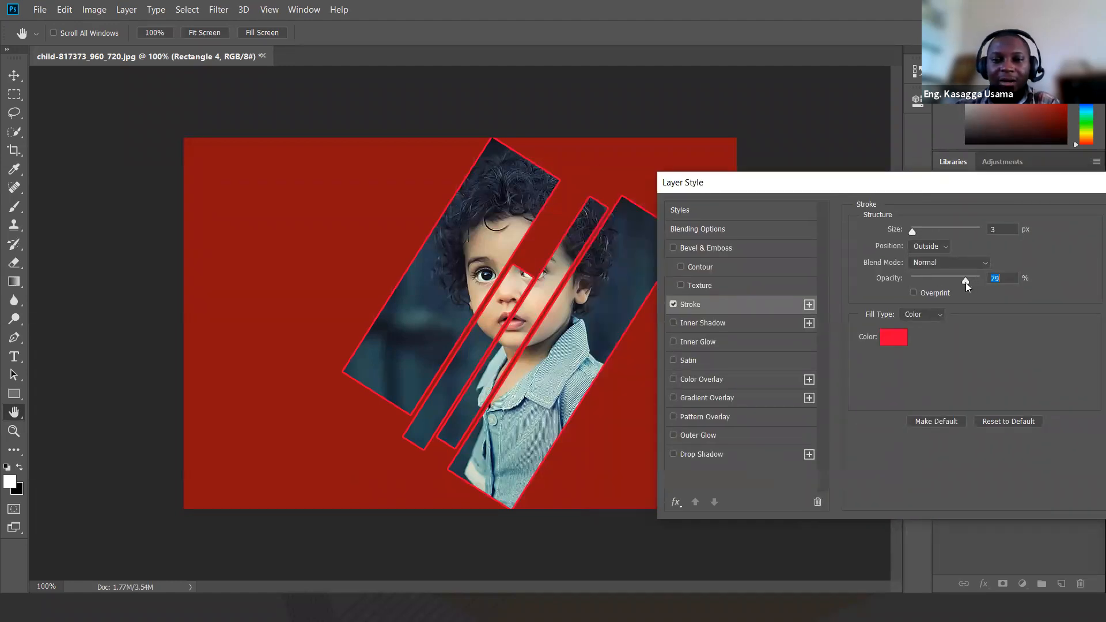
Step: Try white, red, blue and green tones for the stroke color and settle on yellow-green #c2e309
click(904, 342)
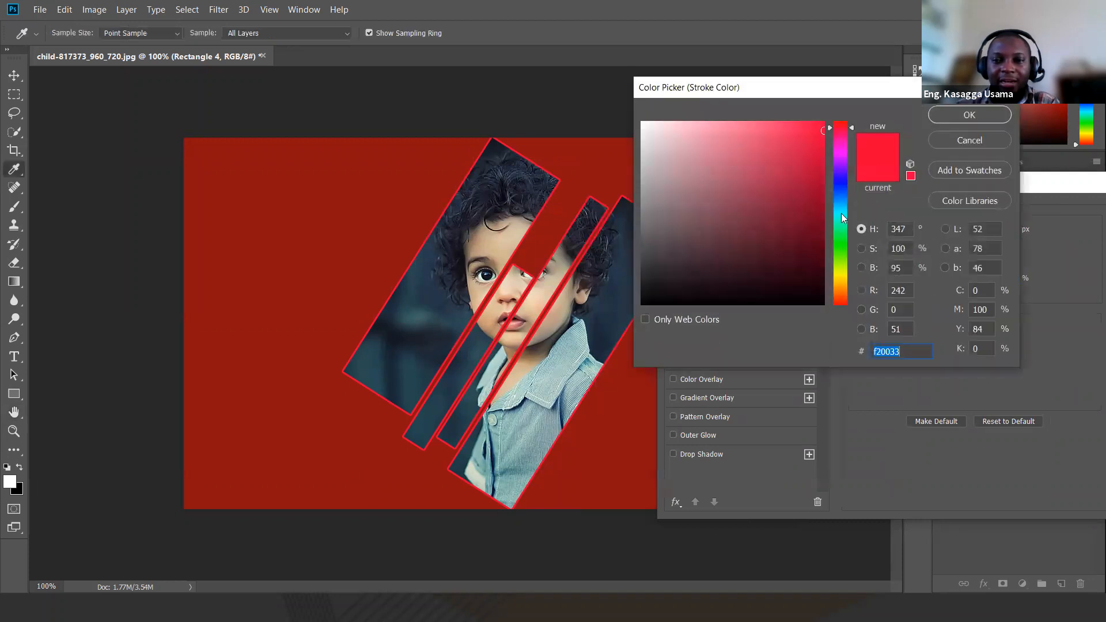
click(673, 138)
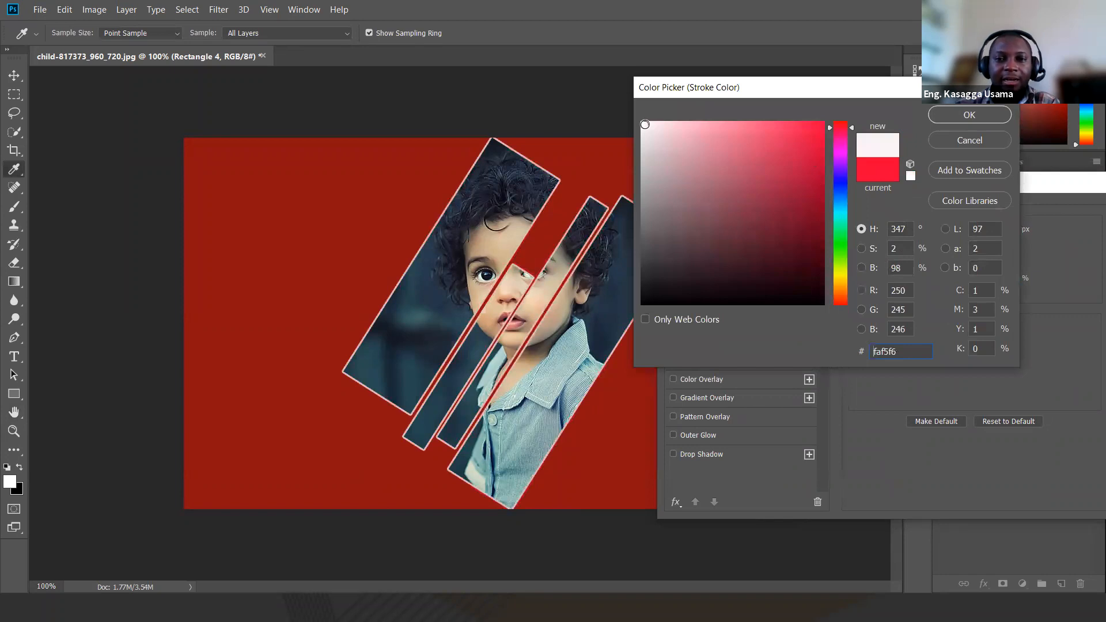
click(731, 153)
click(787, 193)
click(790, 250)
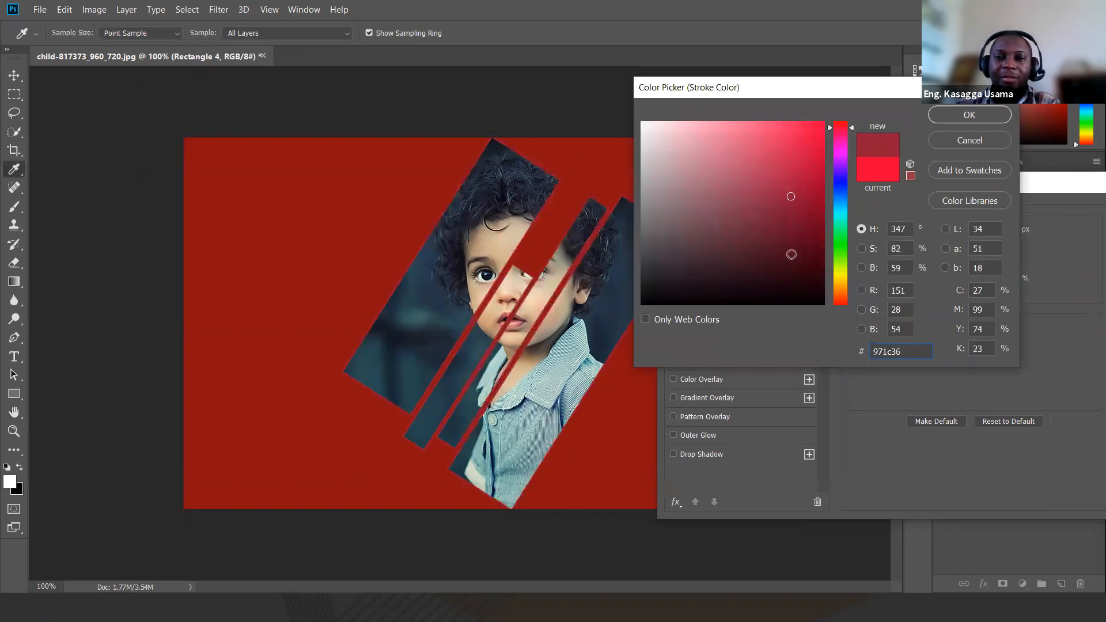
click(759, 258)
click(718, 236)
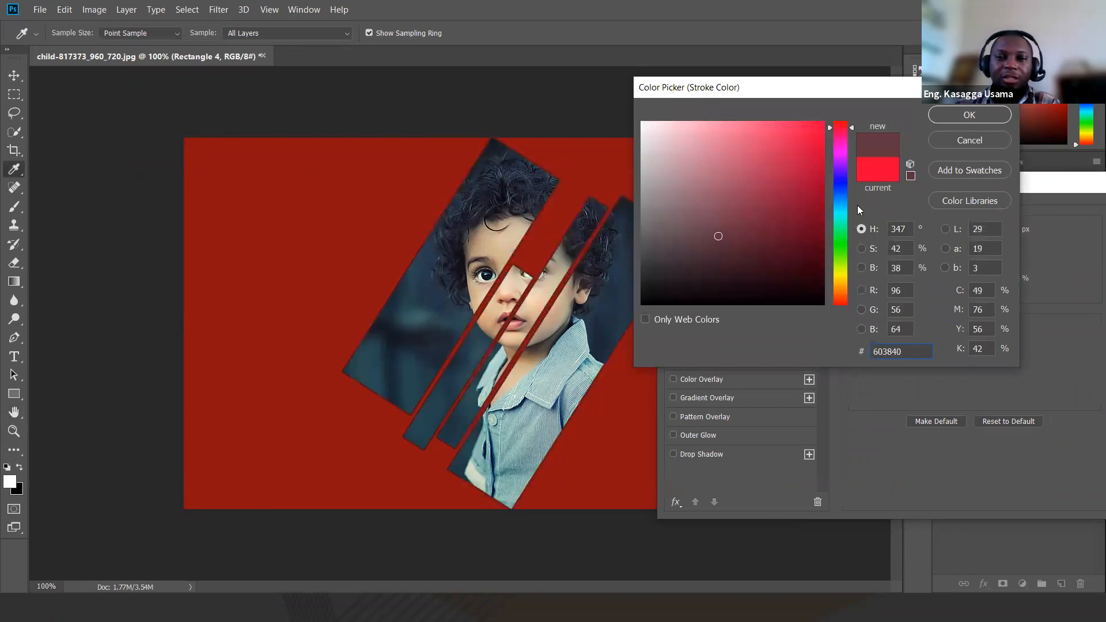
click(840, 184)
click(758, 147)
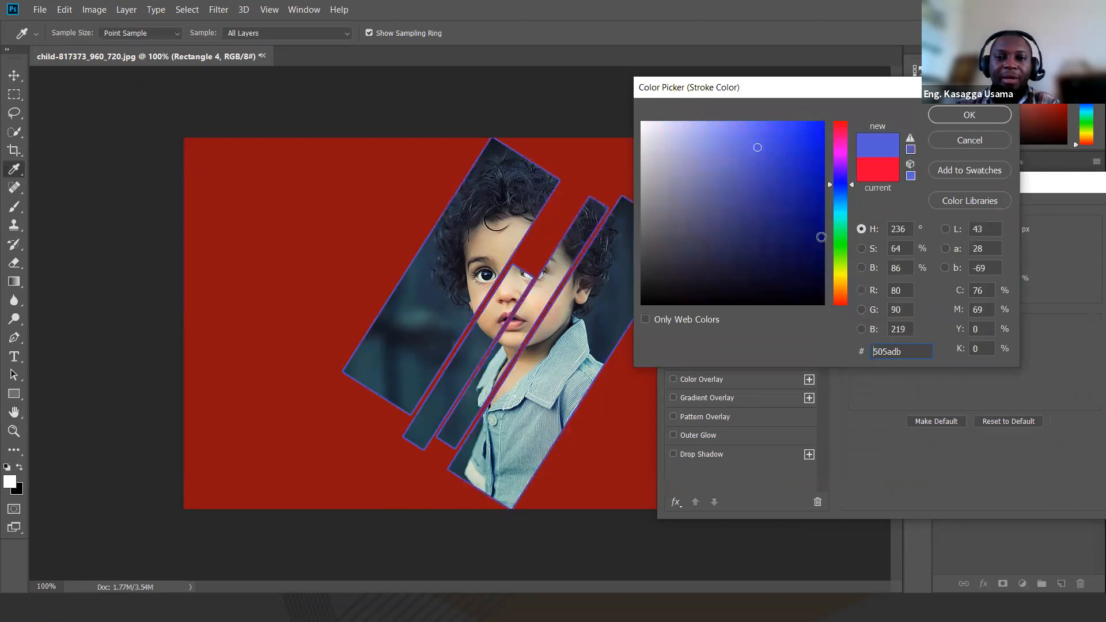
click(843, 230)
click(840, 269)
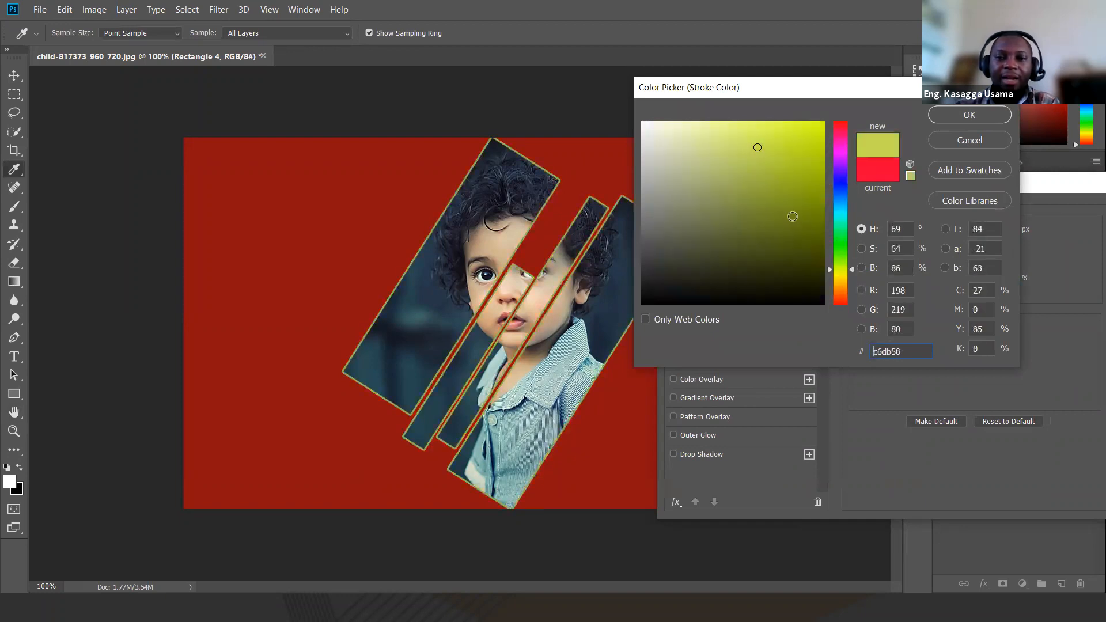
click(797, 171)
click(817, 142)
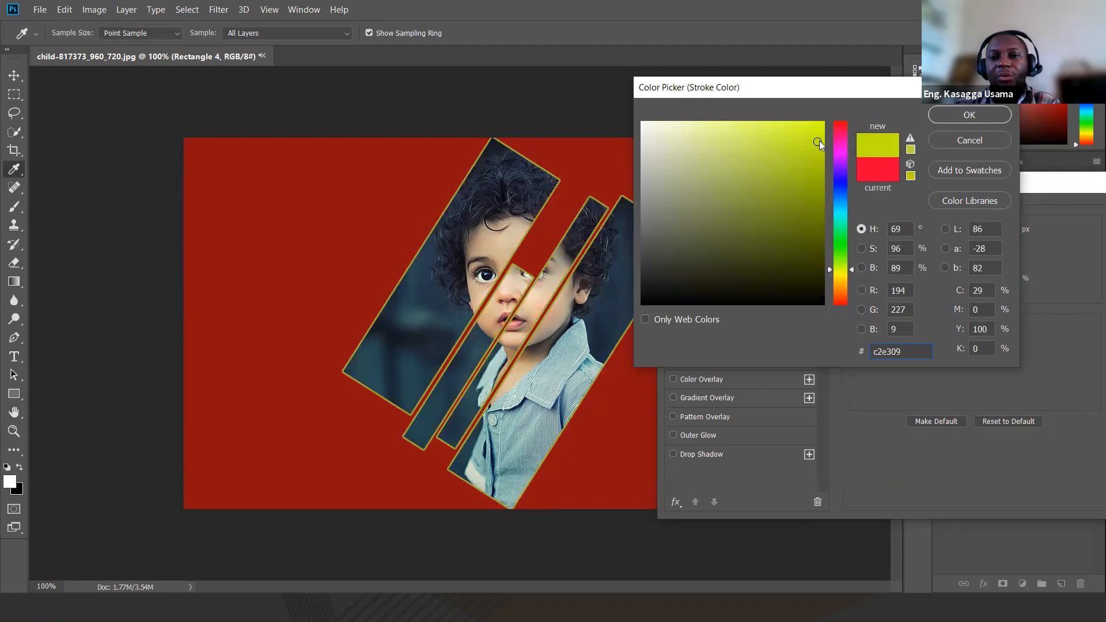
click(969, 115)
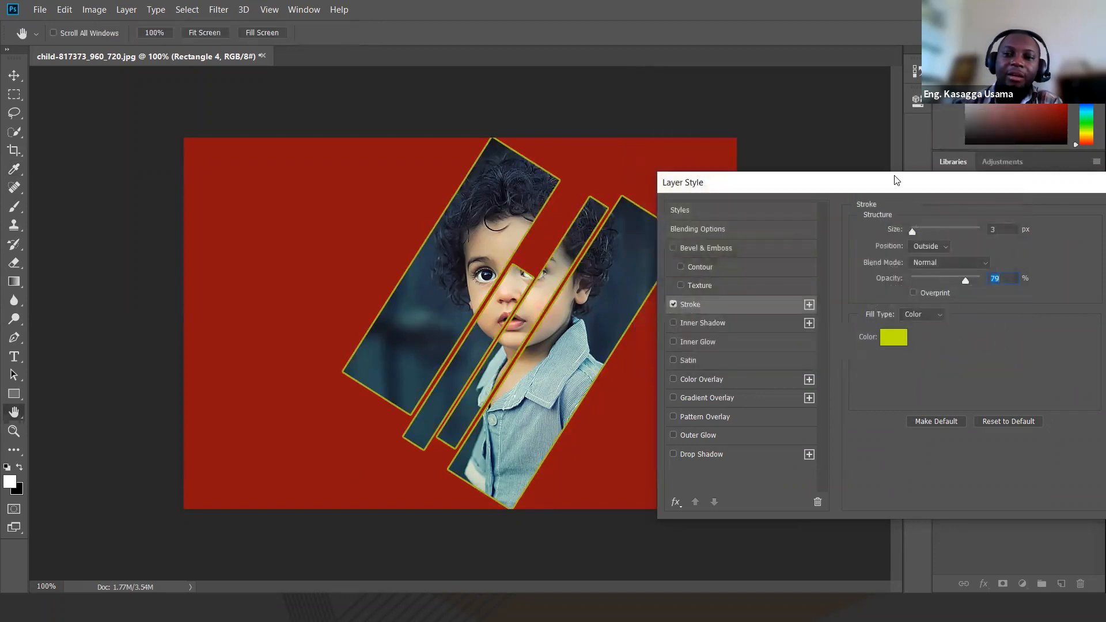
Step: Add a Drop Shadow to the Rectangle 4 shapes and set its color to blue #0a0ec3
click(698, 455)
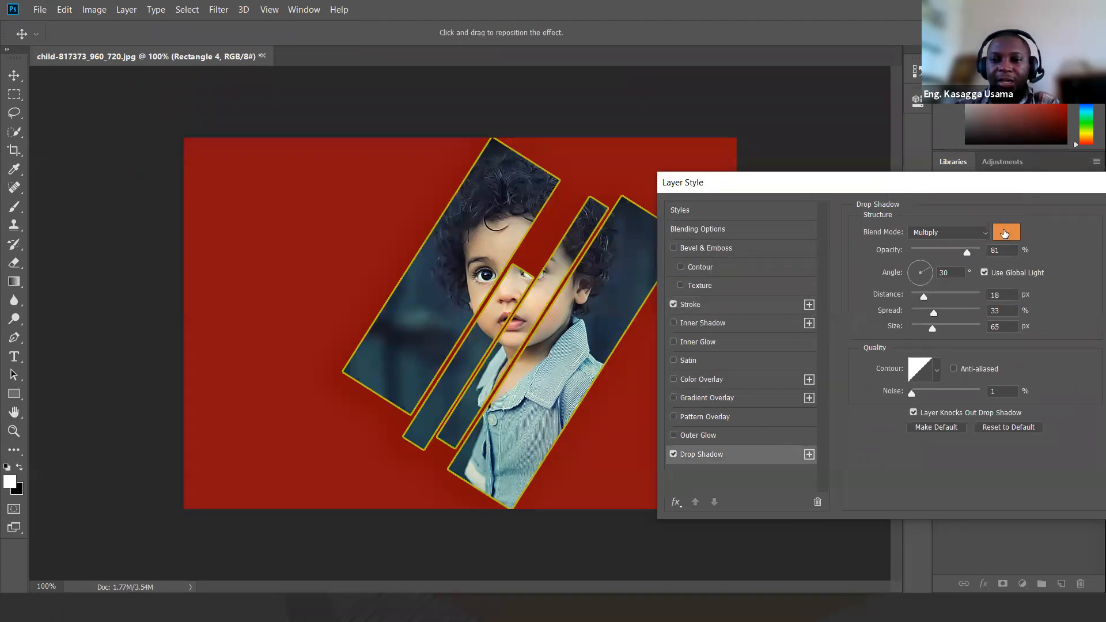
click(1006, 232)
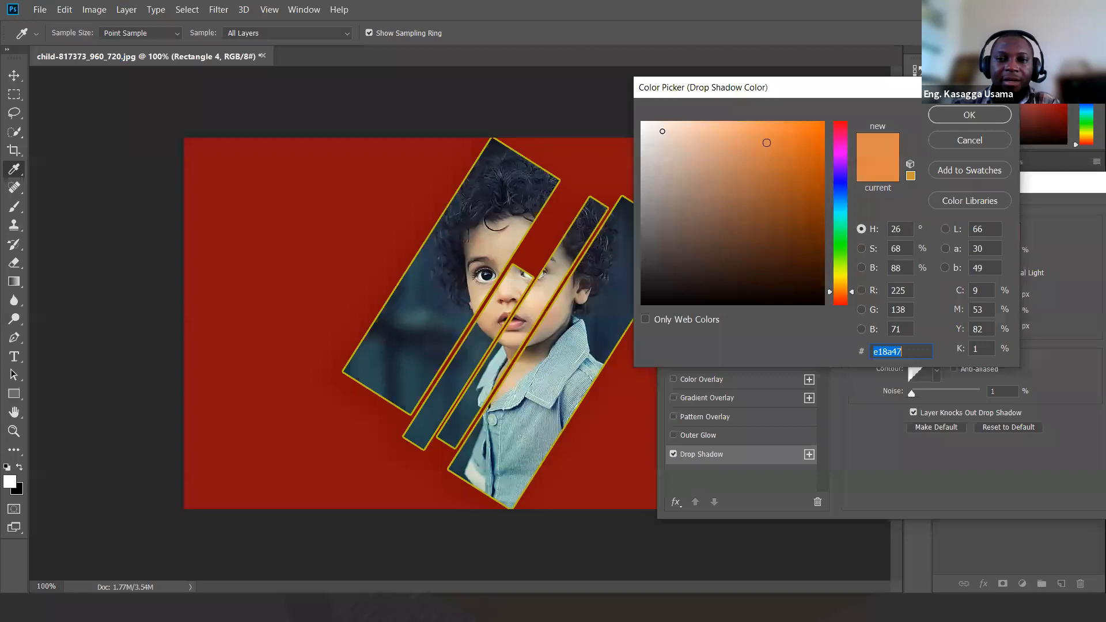
click(653, 133)
mouse_move(723, 150)
mouse_down()
mouse_move(804, 168)
mouse_move(811, 191)
mouse_up()
click(840, 231)
click(806, 175)
click(831, 184)
click(815, 165)
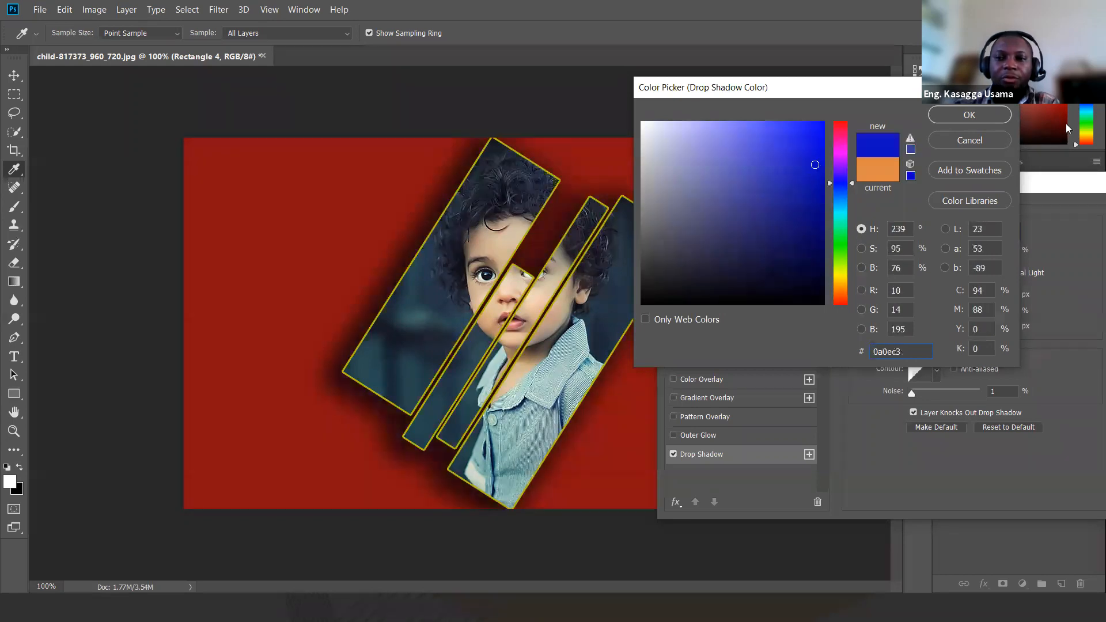
click(1003, 119)
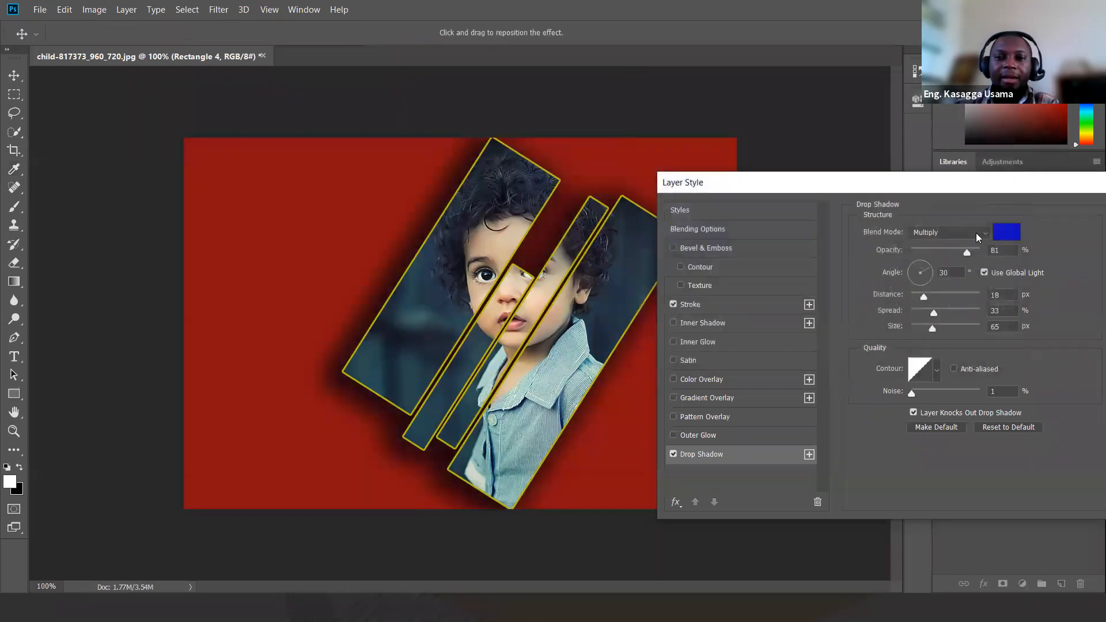
Step: Move the Layer Style dialog clear of the photo and apply the Stroke and Drop Shadow to the Rectangle 4 layer
drag(977, 186, 797, 165)
click(990, 185)
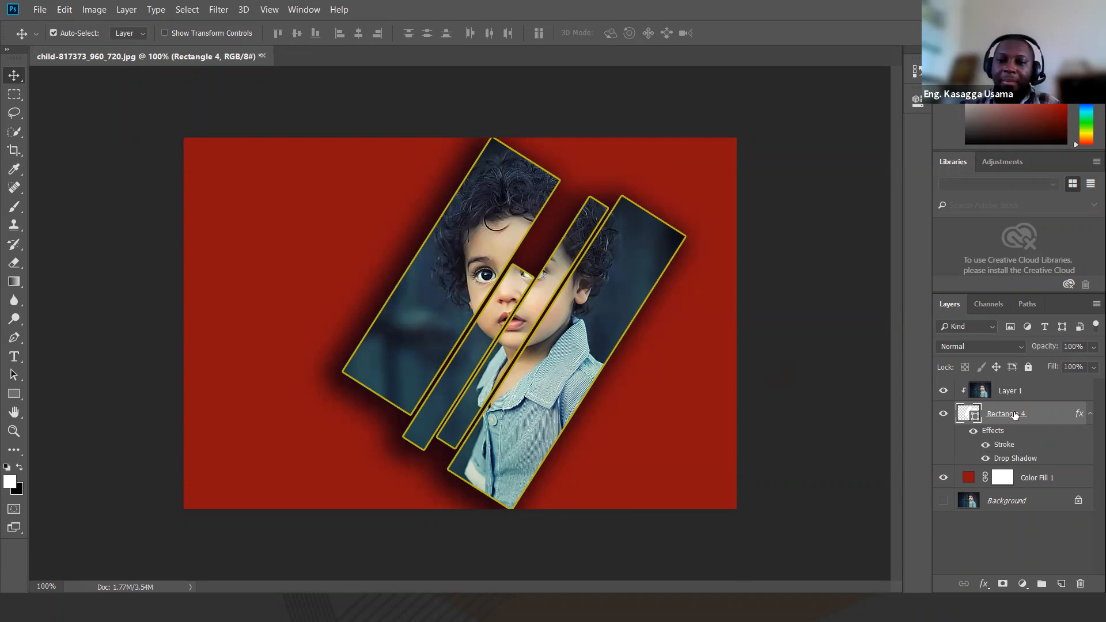
Step: Free-transform the Rectangle 4 shapes, rotating them about 42.8° and positioning them so the strips frame the child's face and shirt
key(ctrl)
key(ctrl+t)
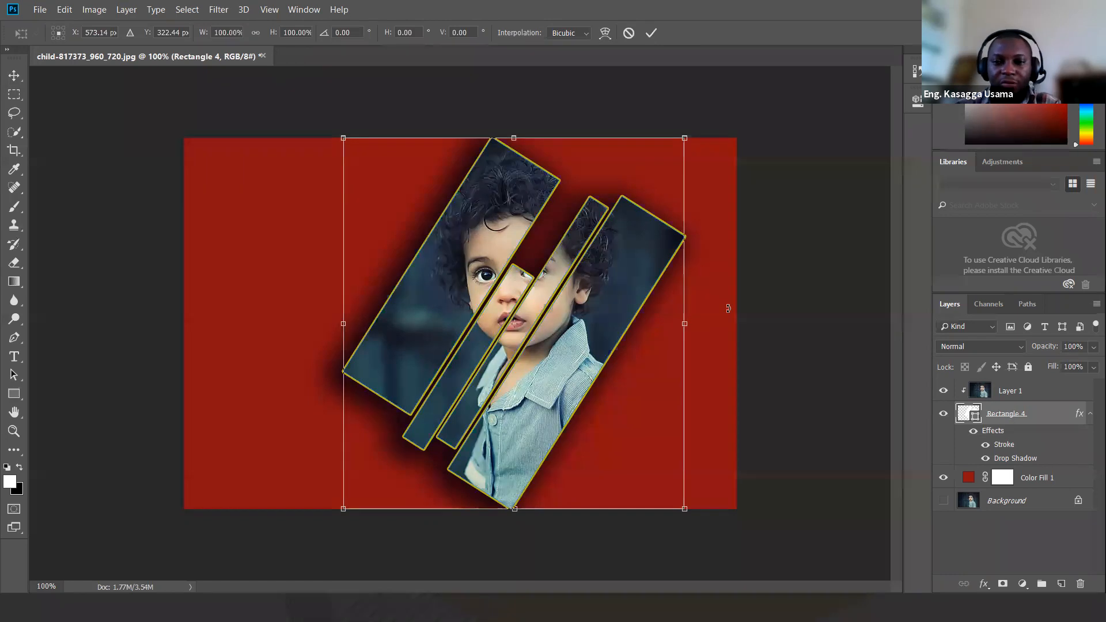
drag(628, 285, 556, 290)
drag(650, 136, 694, 387)
drag(486, 331, 532, 314)
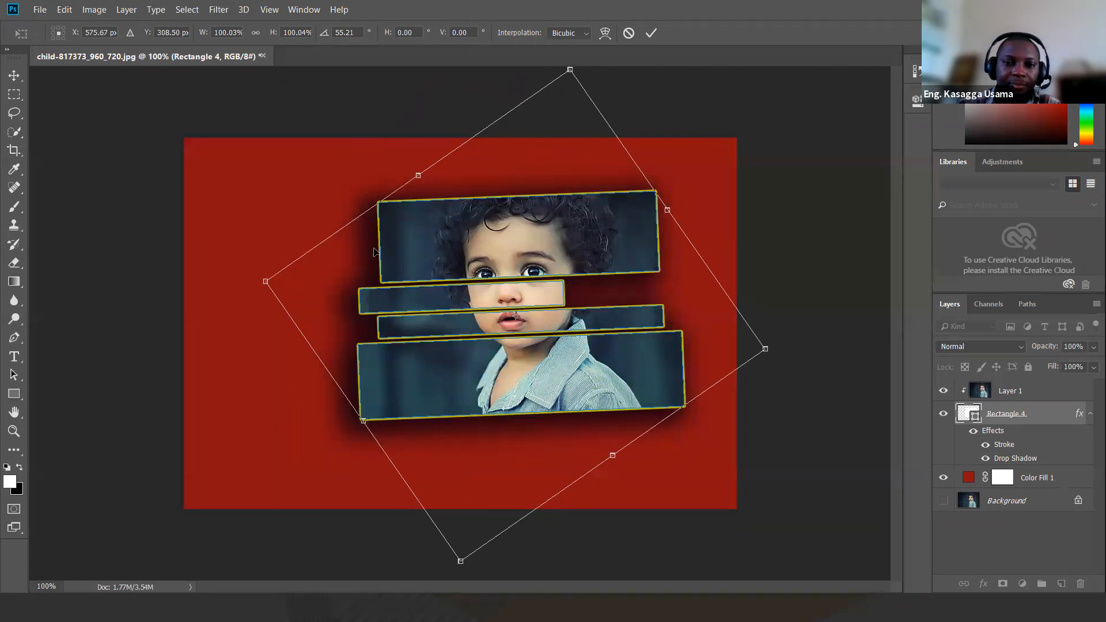
drag(253, 276, 252, 330)
drag(565, 320, 536, 321)
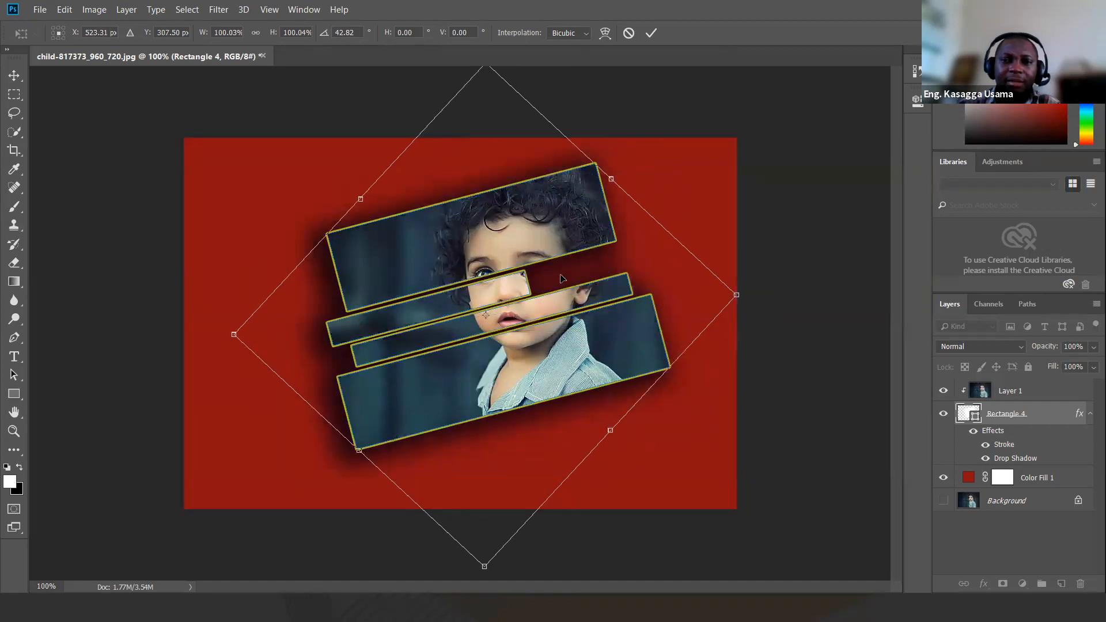
drag(566, 232, 573, 256)
click(651, 32)
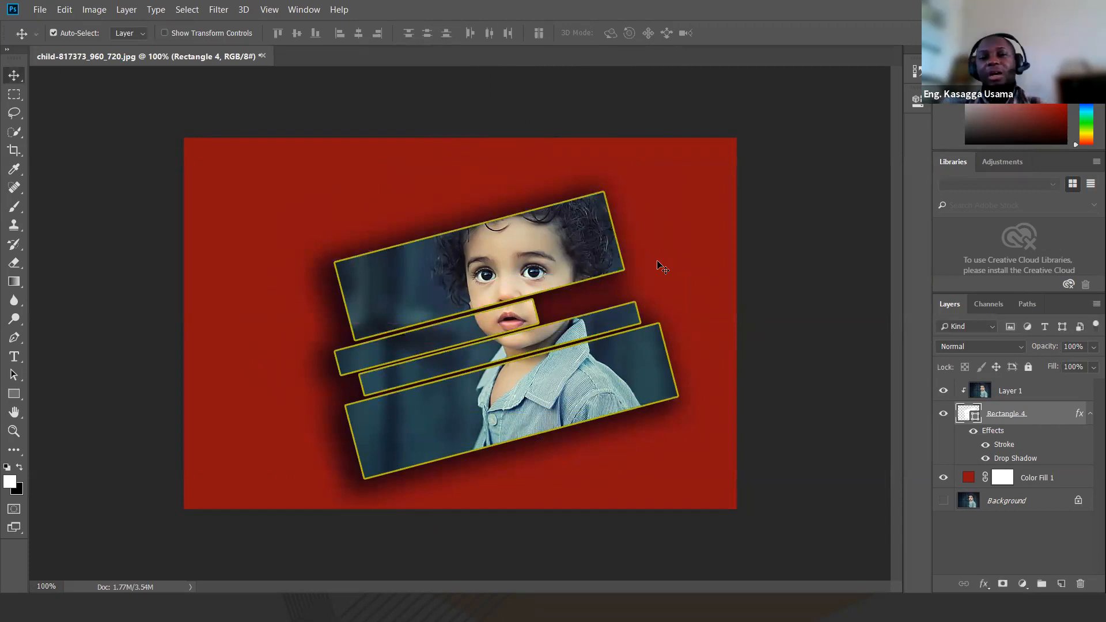
click(40, 9)
click(47, 37)
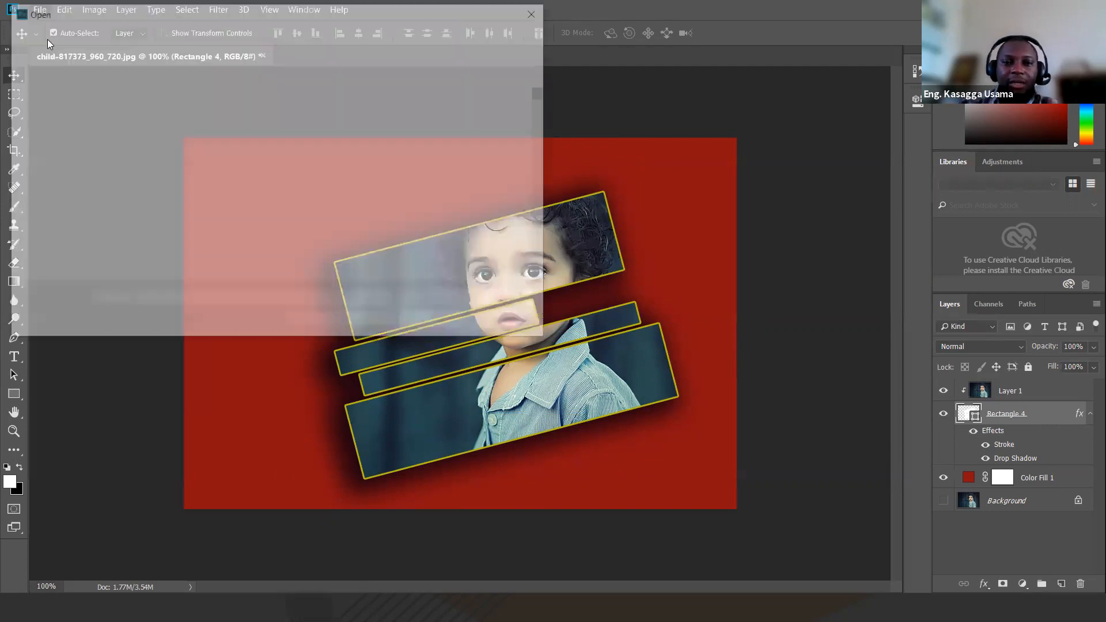
click(537, 11)
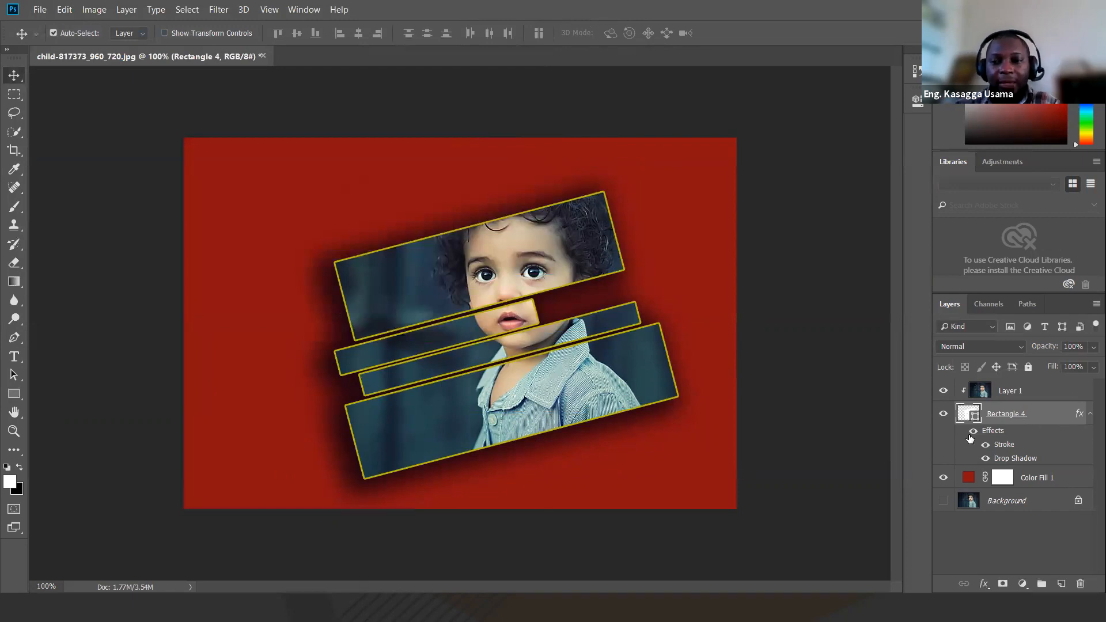
Step: Hide the Color Fill 1 layer, show the original photo on the Background layer and select that layer
click(945, 478)
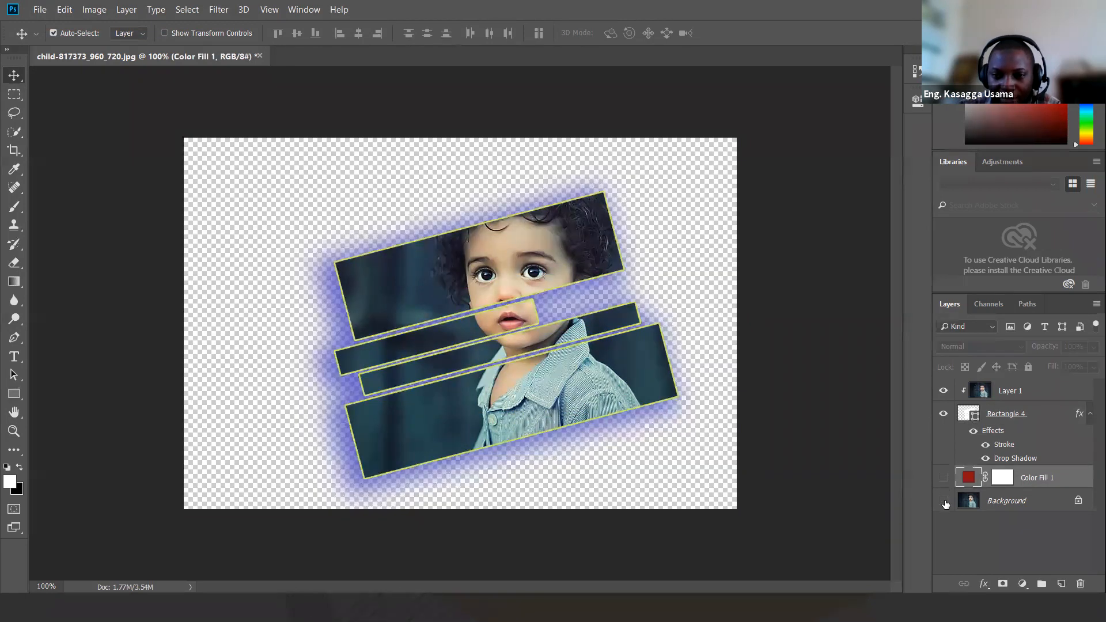
click(944, 502)
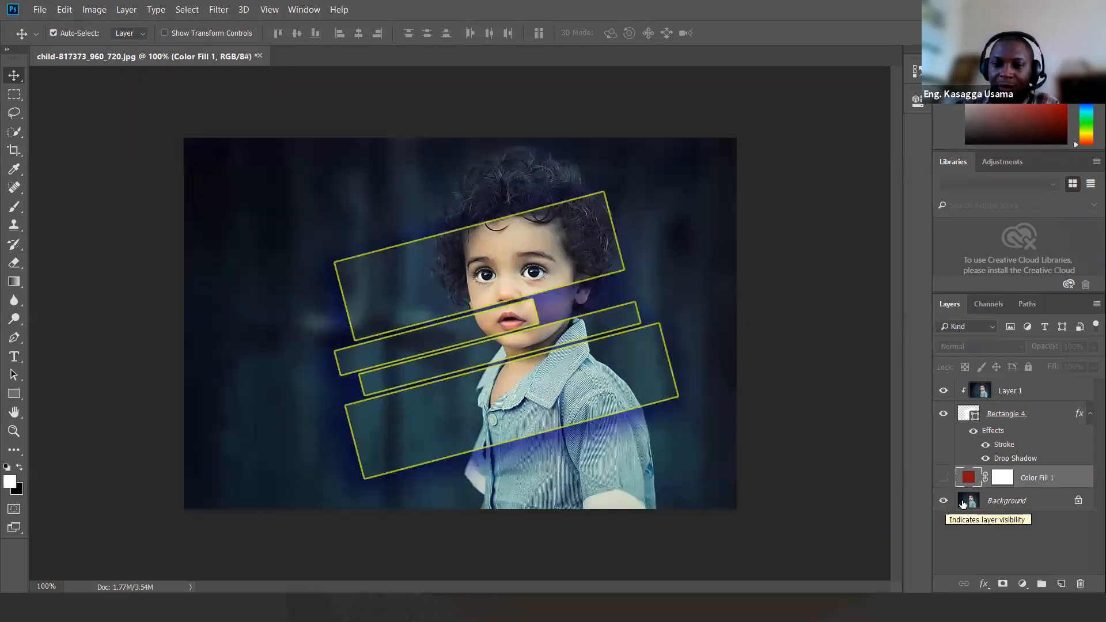
click(1002, 505)
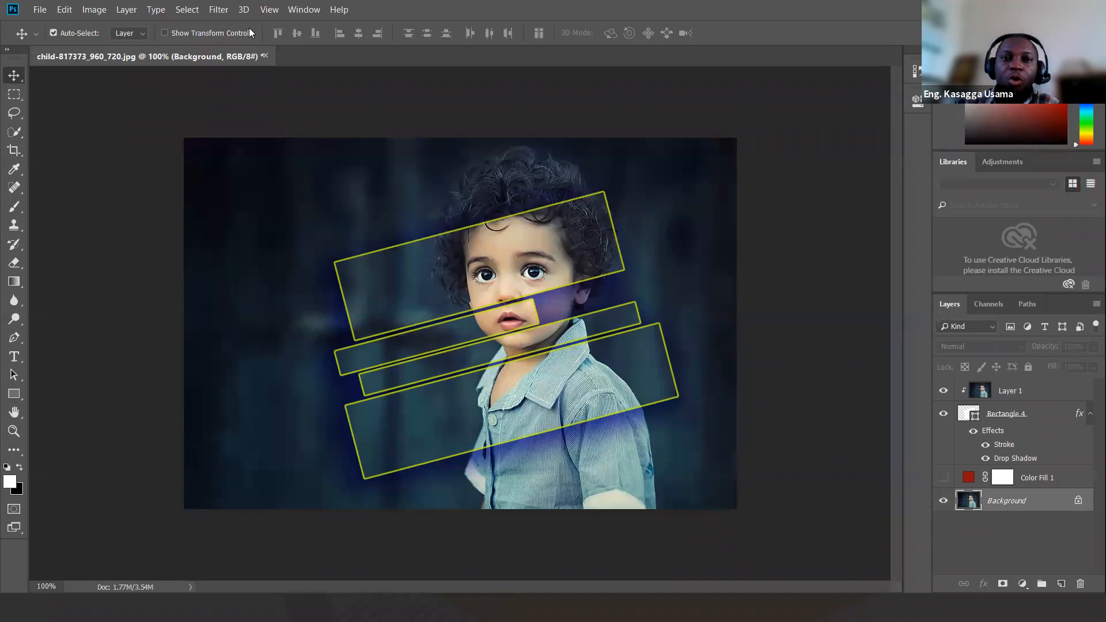
Step: Try a Gaussian Blur with a radius of about 13.9 pixels on the Background layer
click(218, 9)
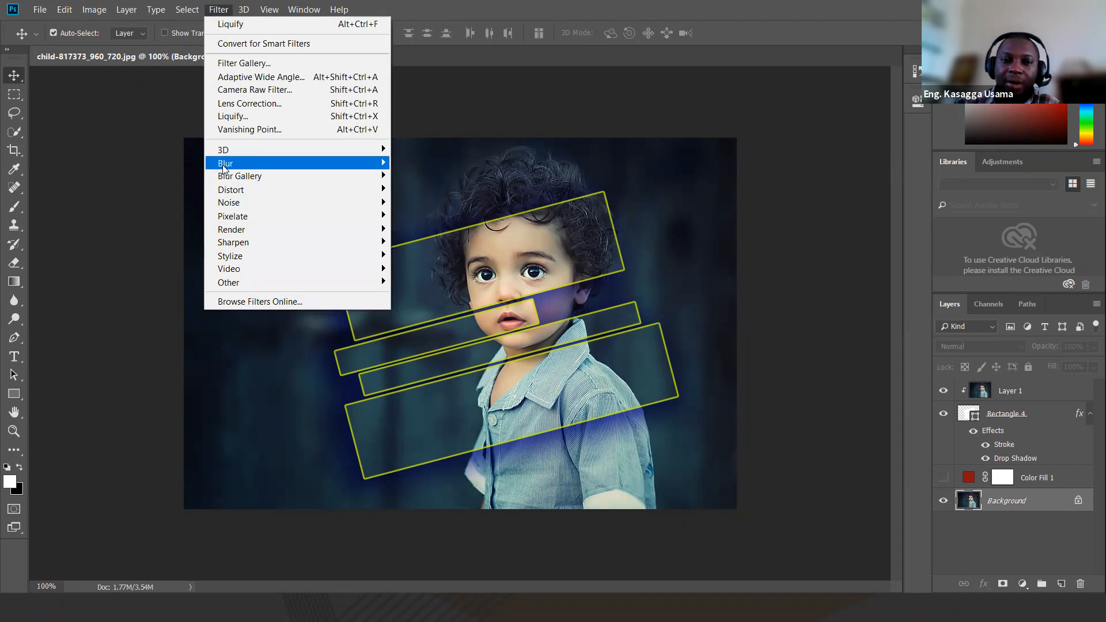
mouse_move(223, 166)
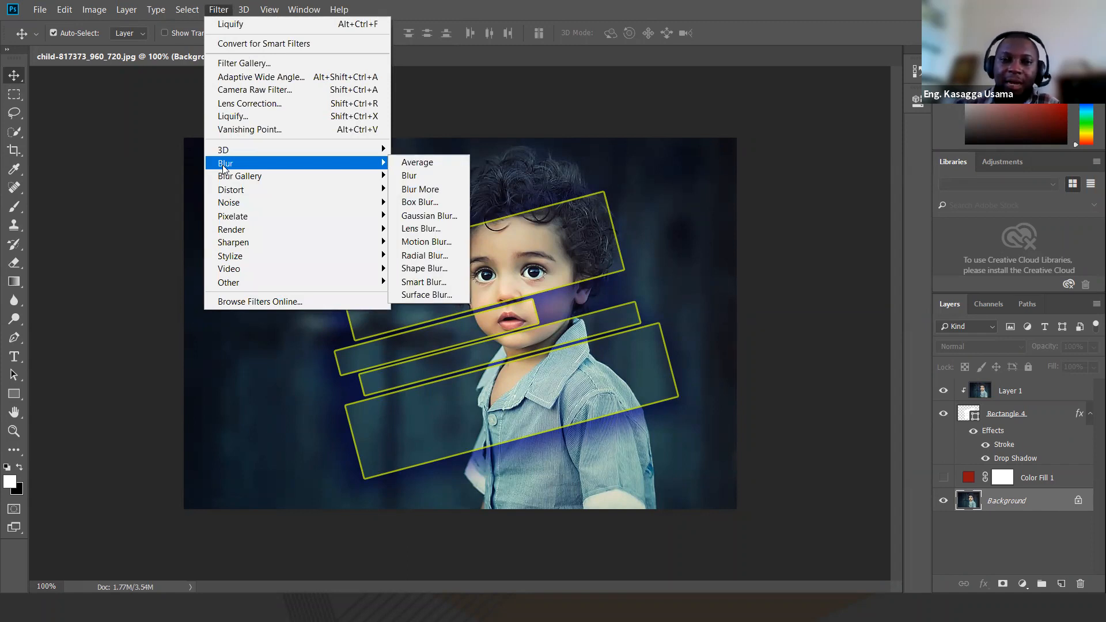
click(415, 216)
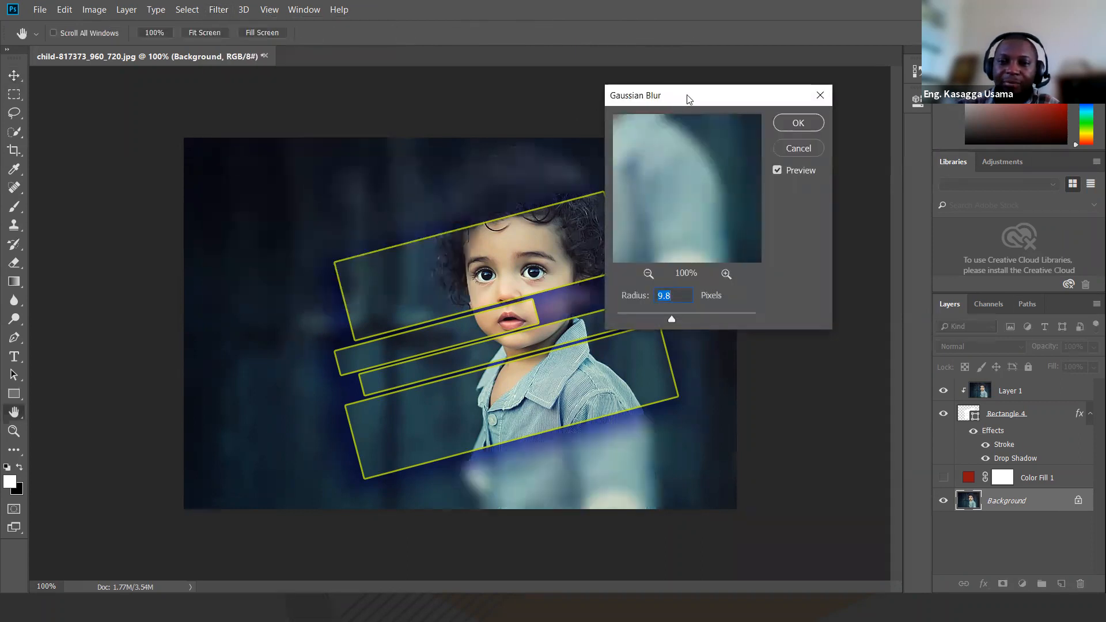
drag(689, 99, 843, 91)
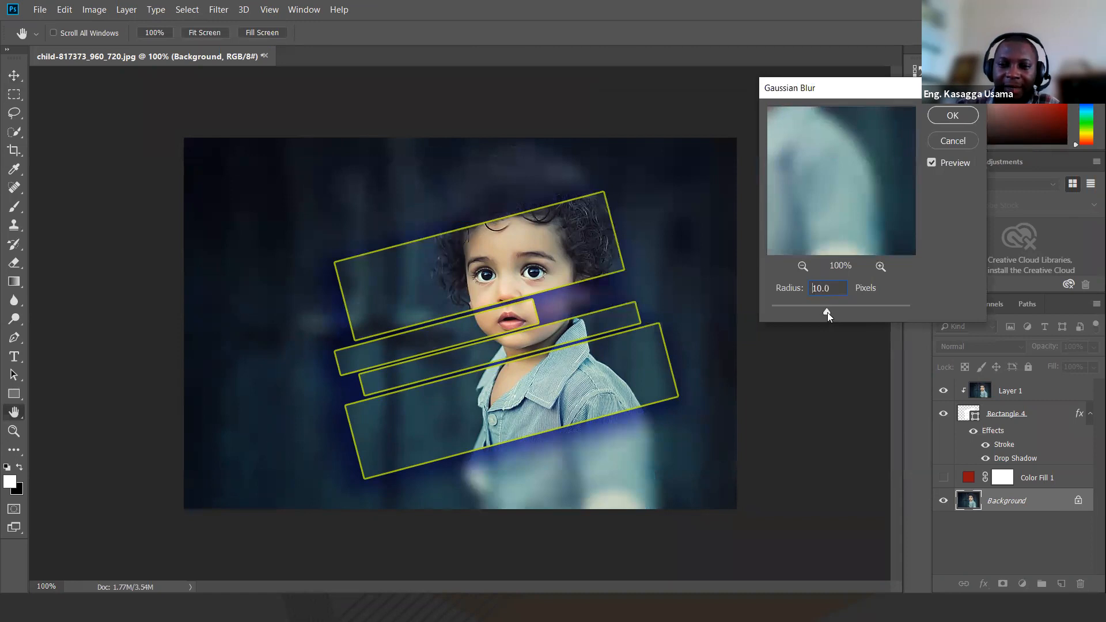
drag(818, 311, 828, 312)
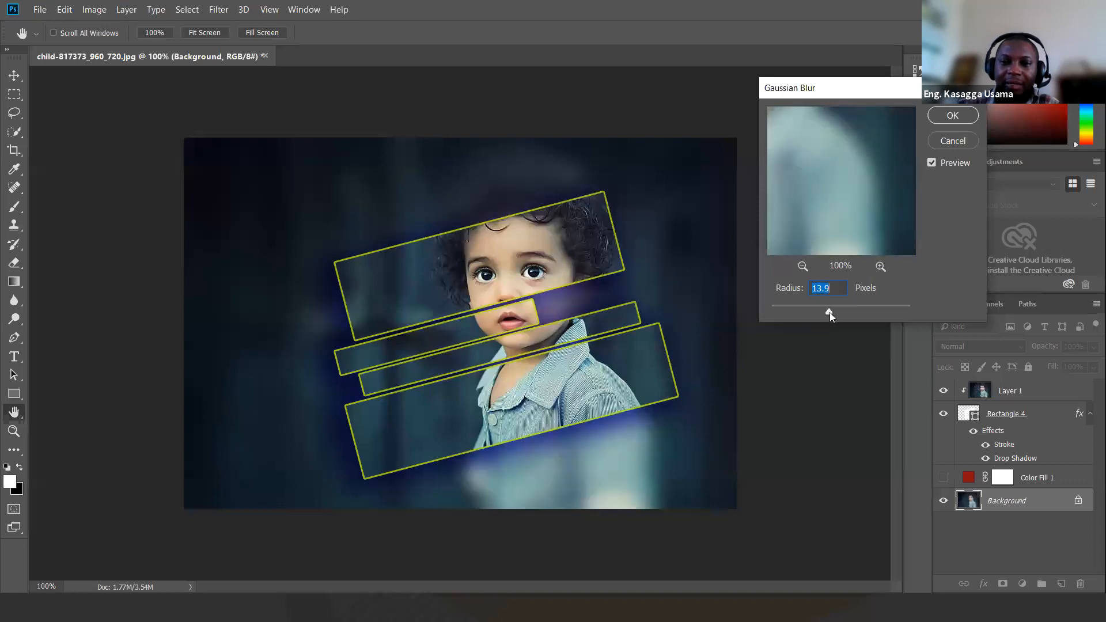
click(963, 117)
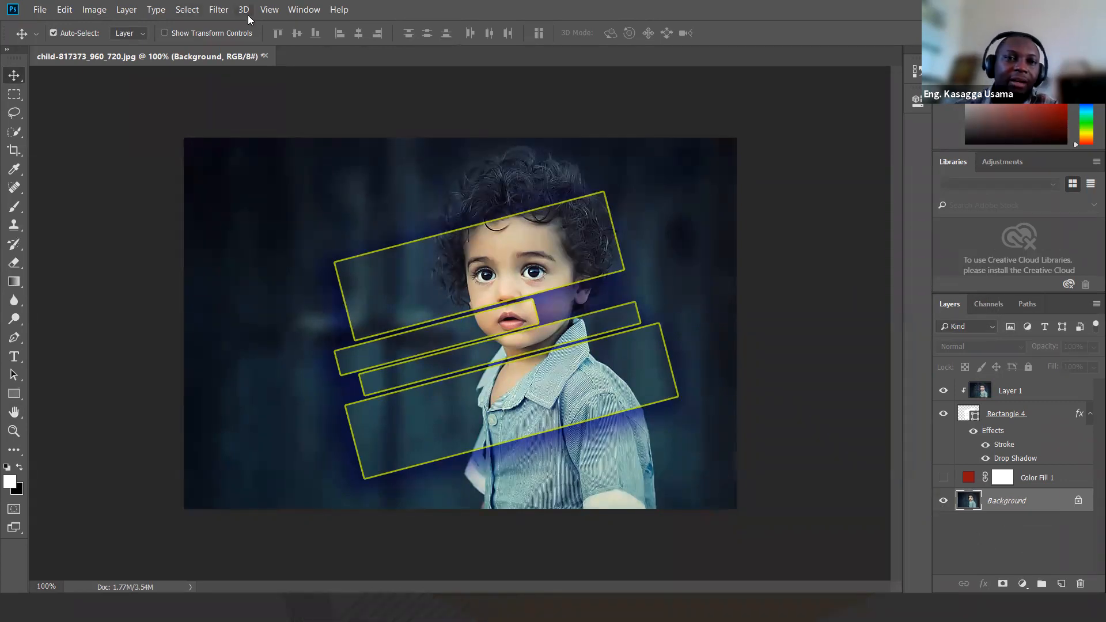
Step: Apply a Motion Blur at an angle of 0° to the Background layer
click(221, 13)
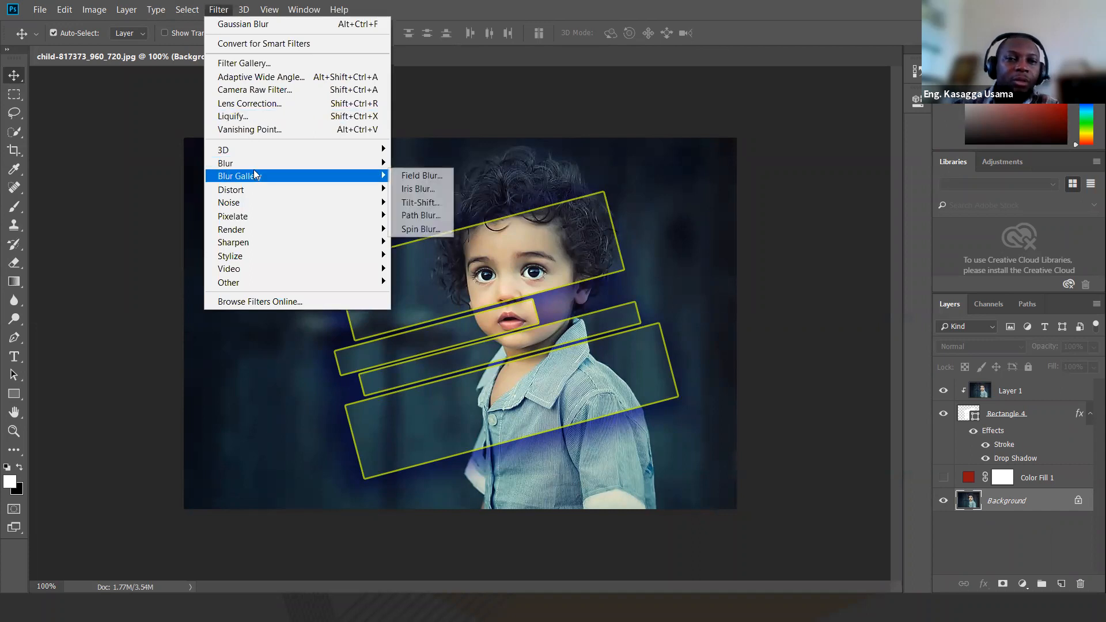
mouse_move(257, 167)
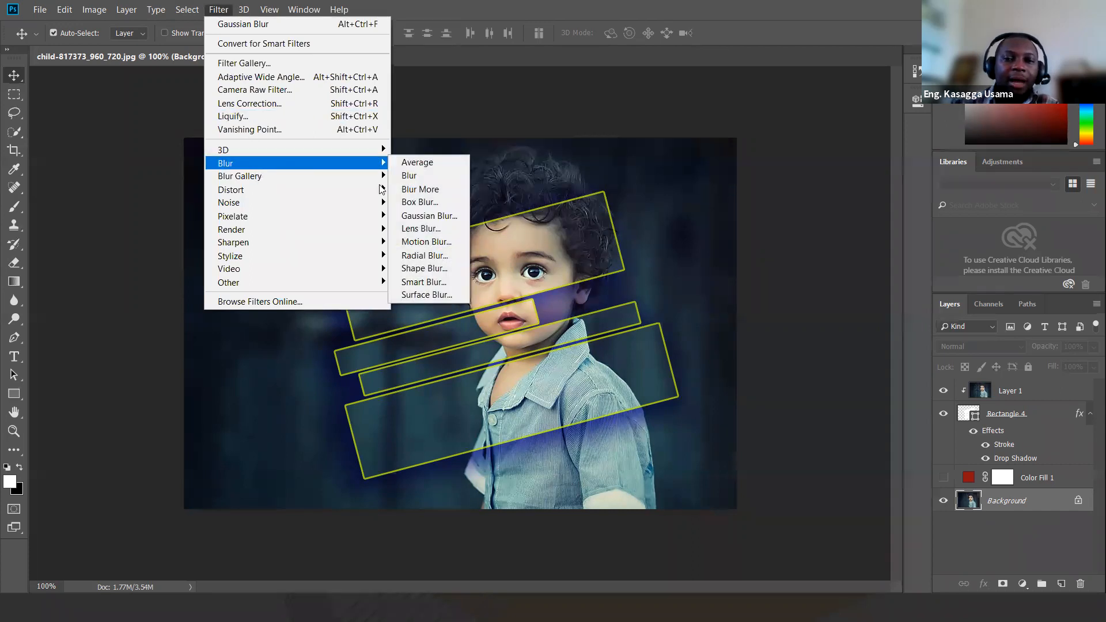
click(414, 241)
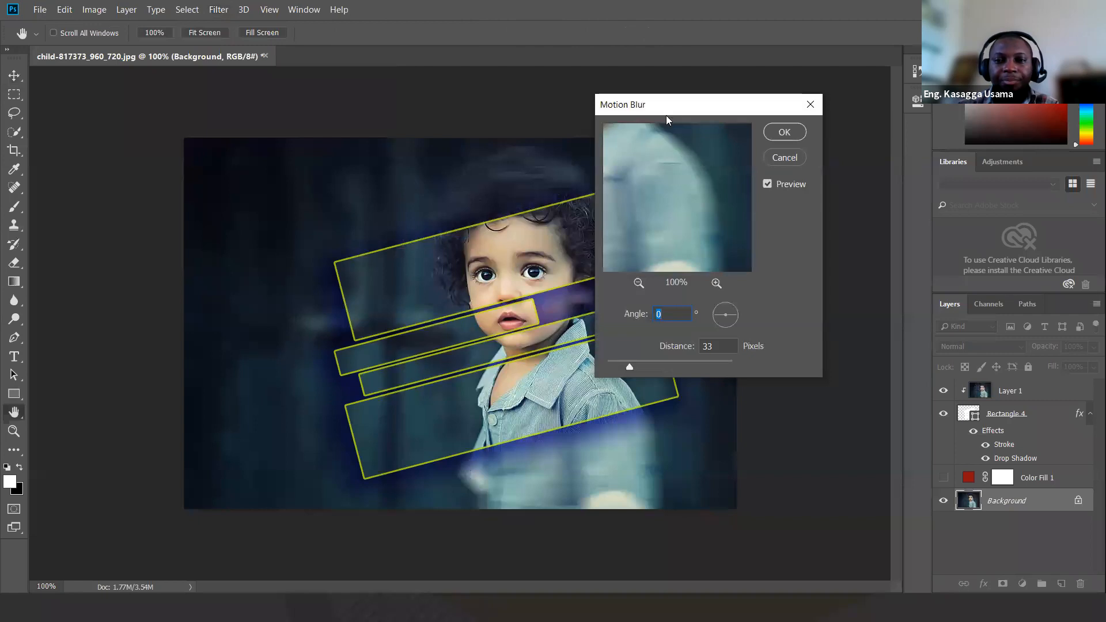
drag(680, 110, 831, 111)
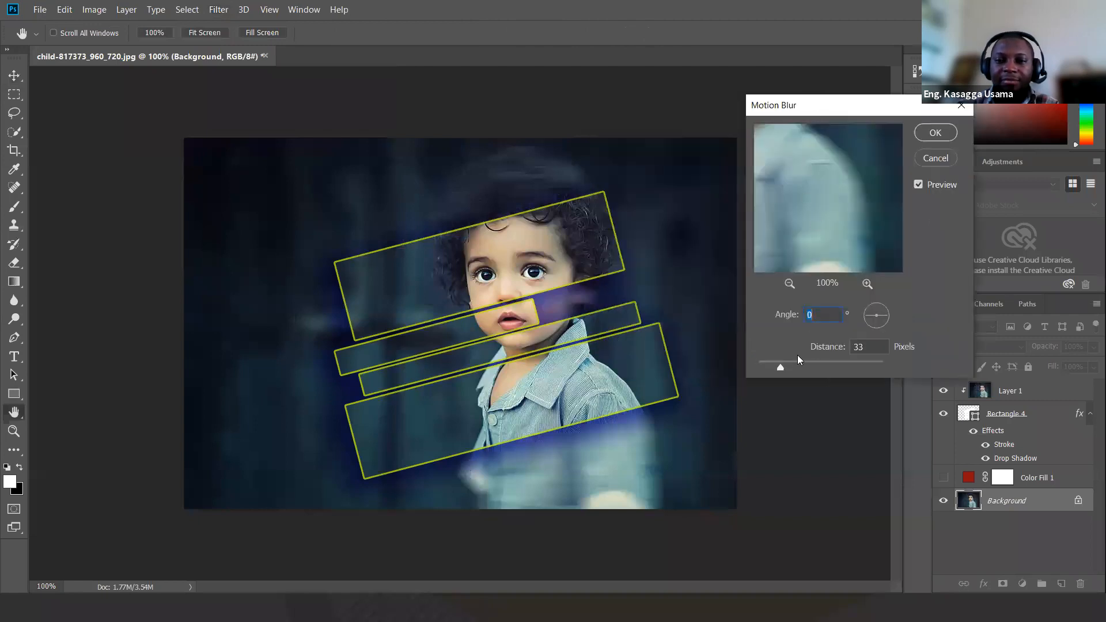
mouse_move(782, 366)
mouse_down()
mouse_move(770, 366)
mouse_move(782, 362)
mouse_up()
click(938, 137)
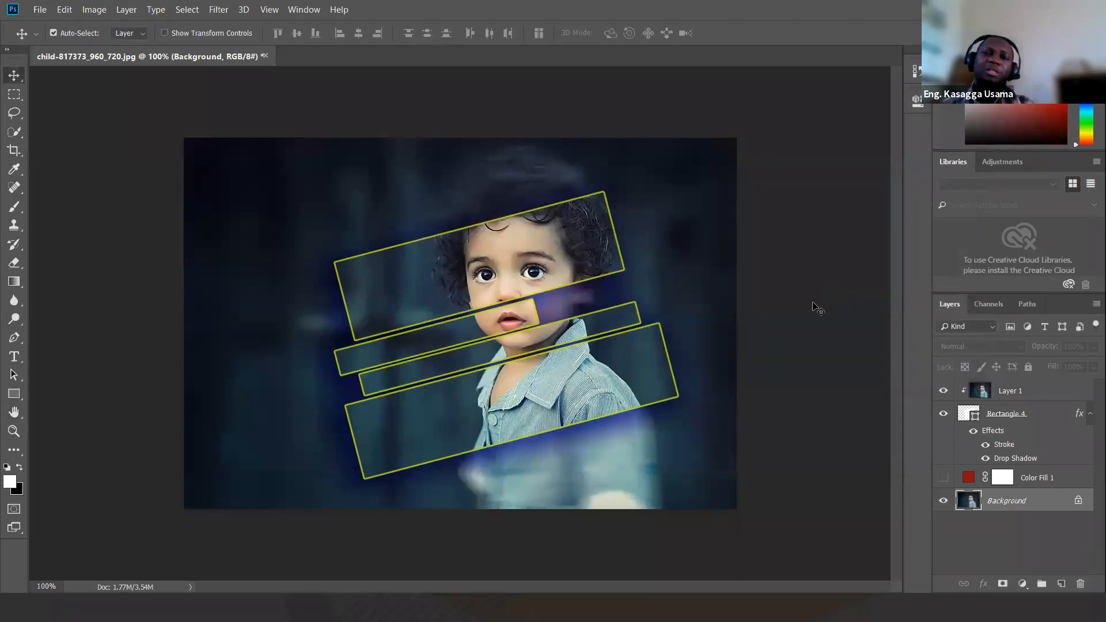
Step: Open the image car-1300629_960_720 from the lady folder as a new document
click(40, 10)
click(43, 37)
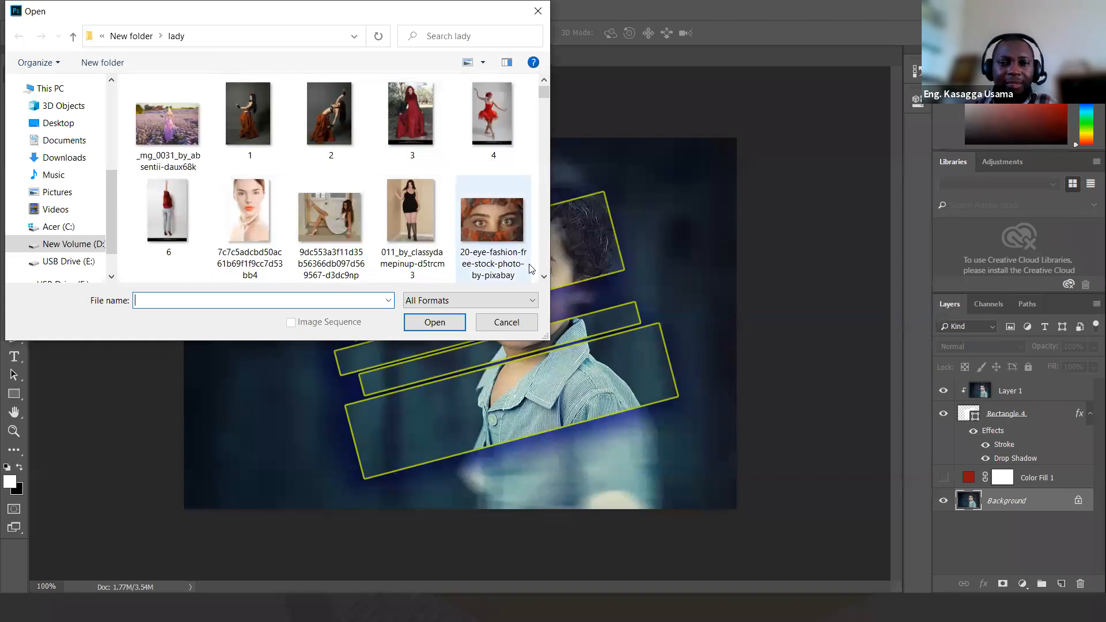
click(544, 277)
click(544, 279)
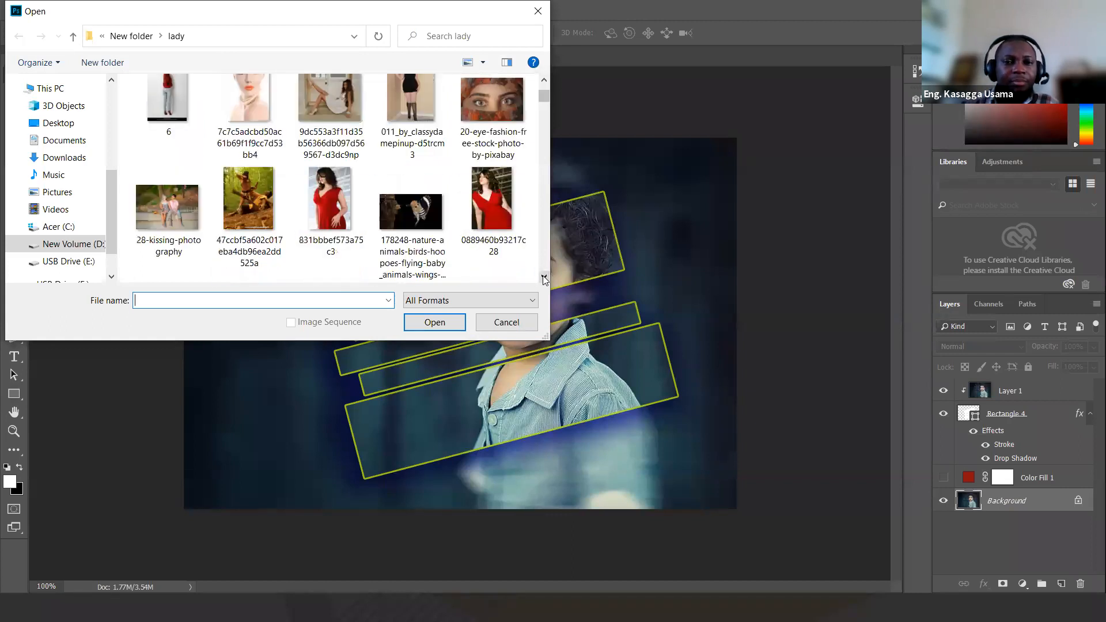
click(543, 279)
scroll(524, 353, down, 1)
click(540, 524)
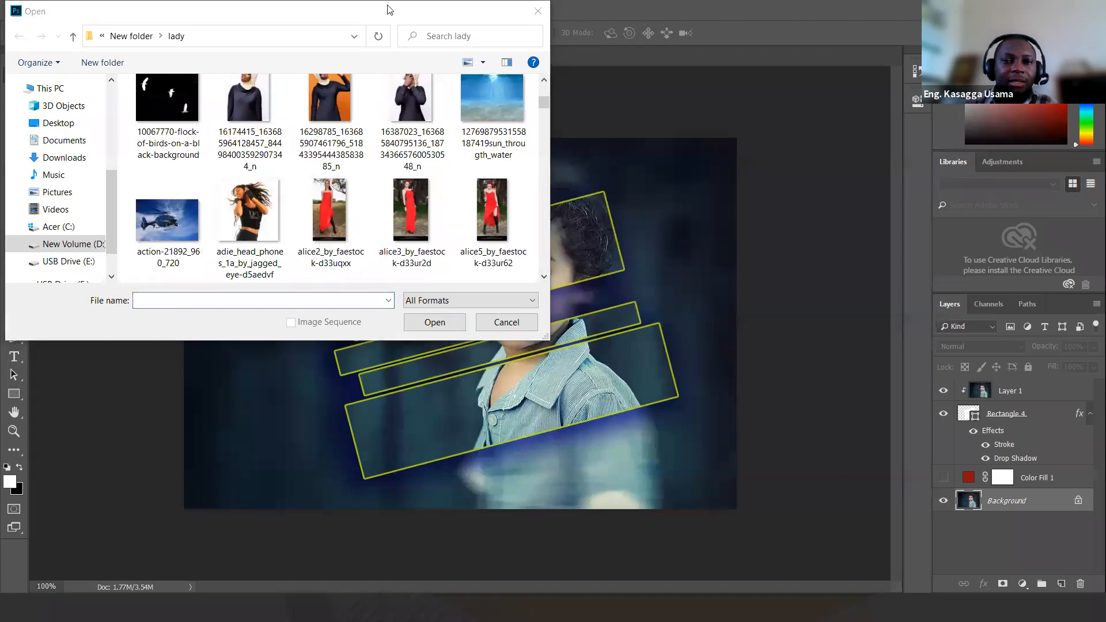
click(543, 279)
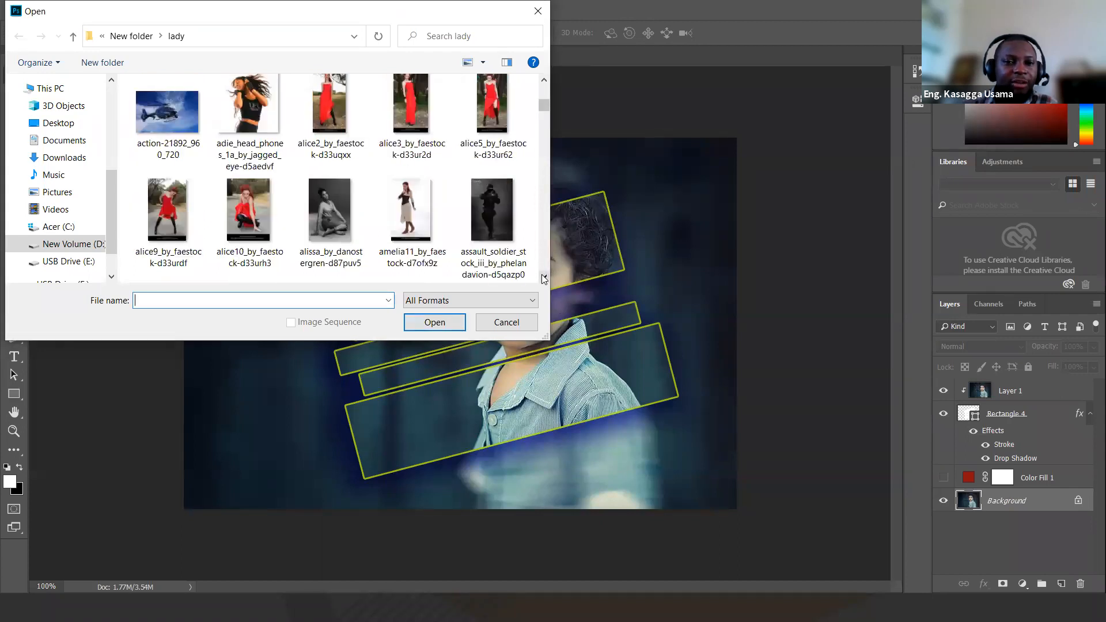
click(543, 279)
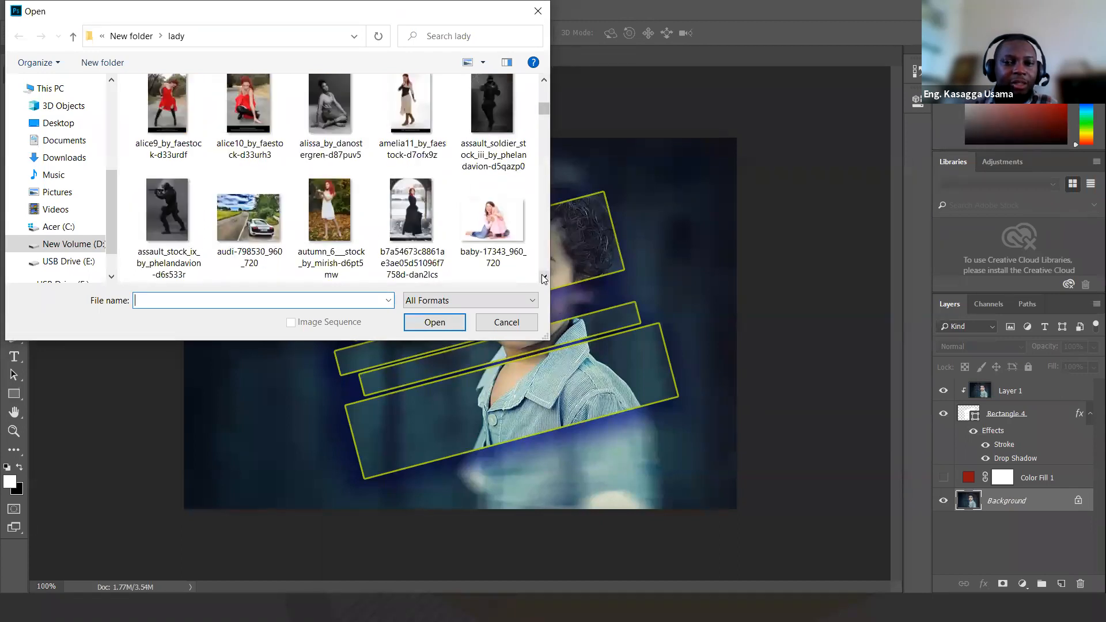
click(543, 279)
click(543, 279)
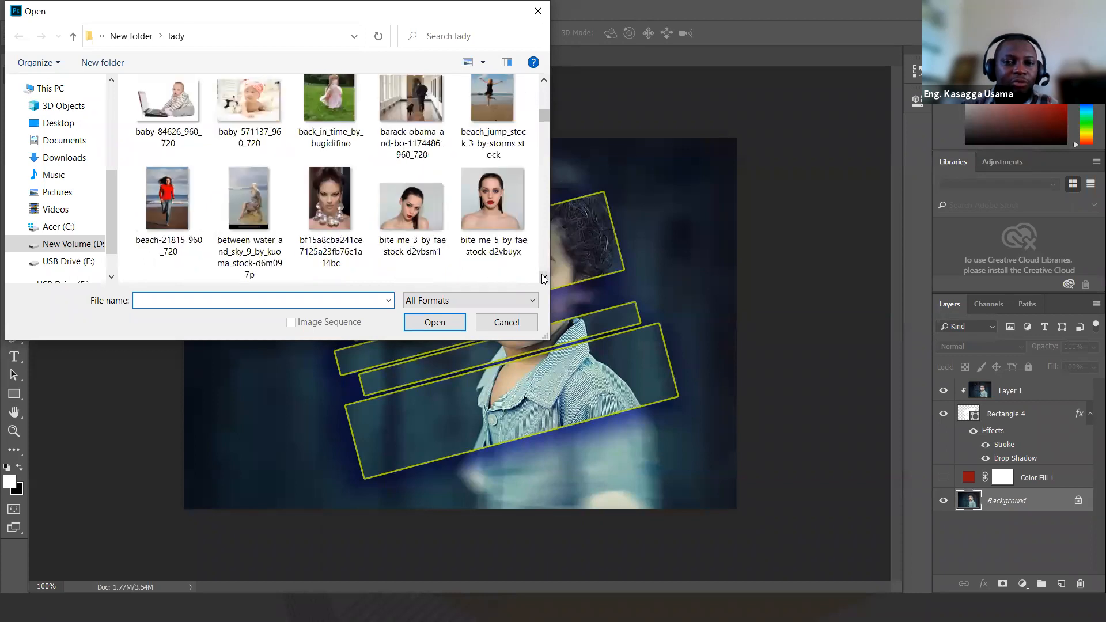
click(543, 278)
click(543, 279)
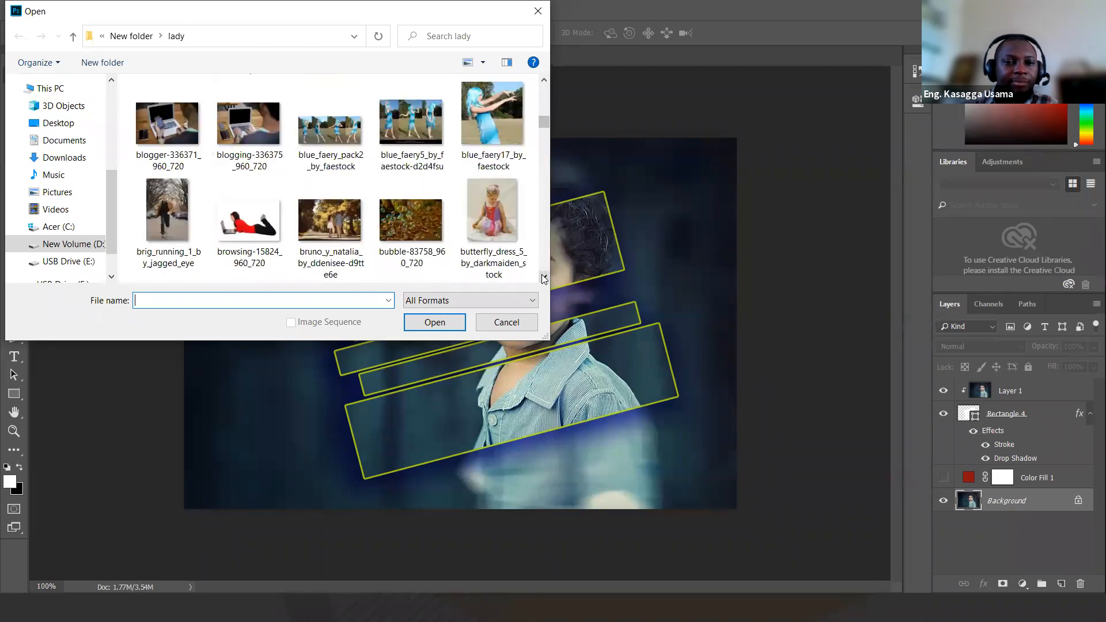
click(543, 279)
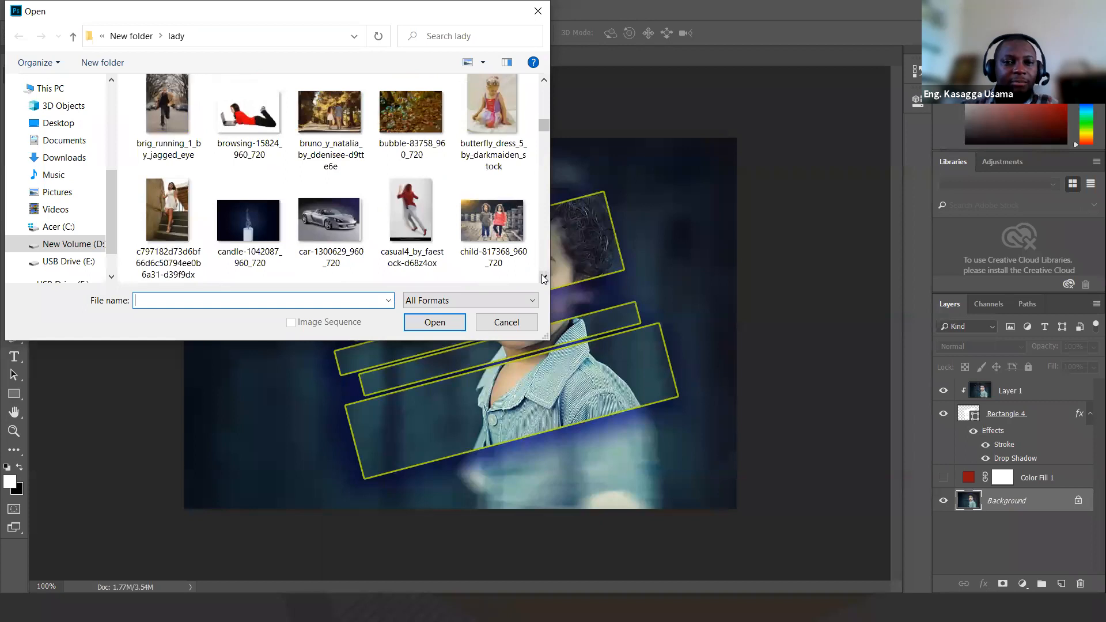
click(324, 228)
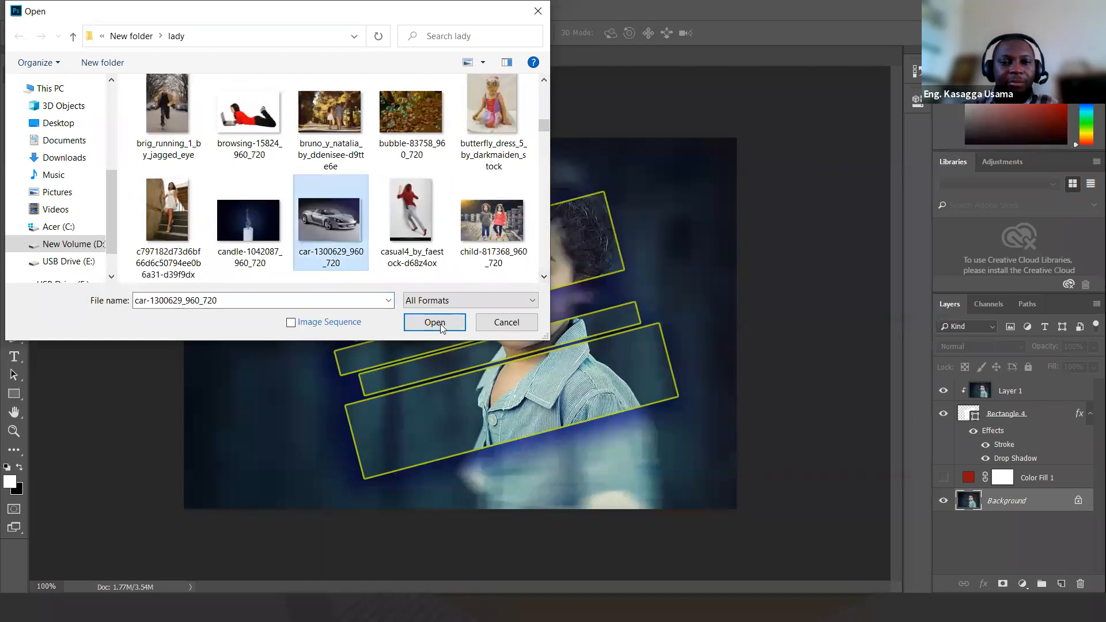
click(433, 322)
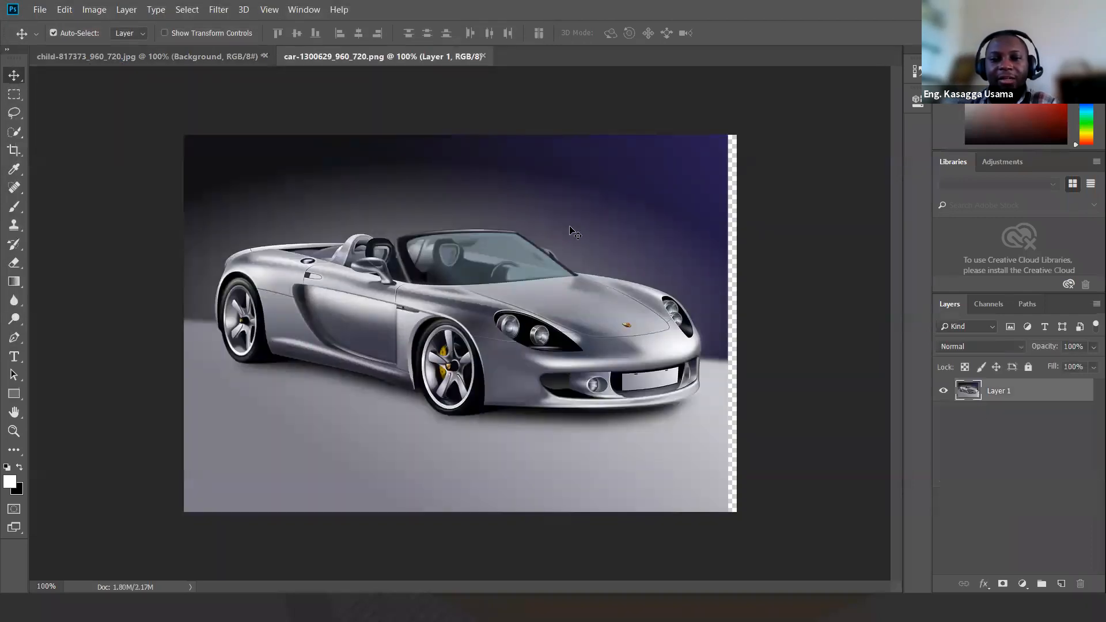
Step: Stretch the car layer to 102.74% width and 101.53% height so it covers the whole canvas, and duplicate the layer
mouse_move(530, 199)
mouse_down()
mouse_move(543, 199)
mouse_move(529, 196)
mouse_up()
key(ctrl+t)
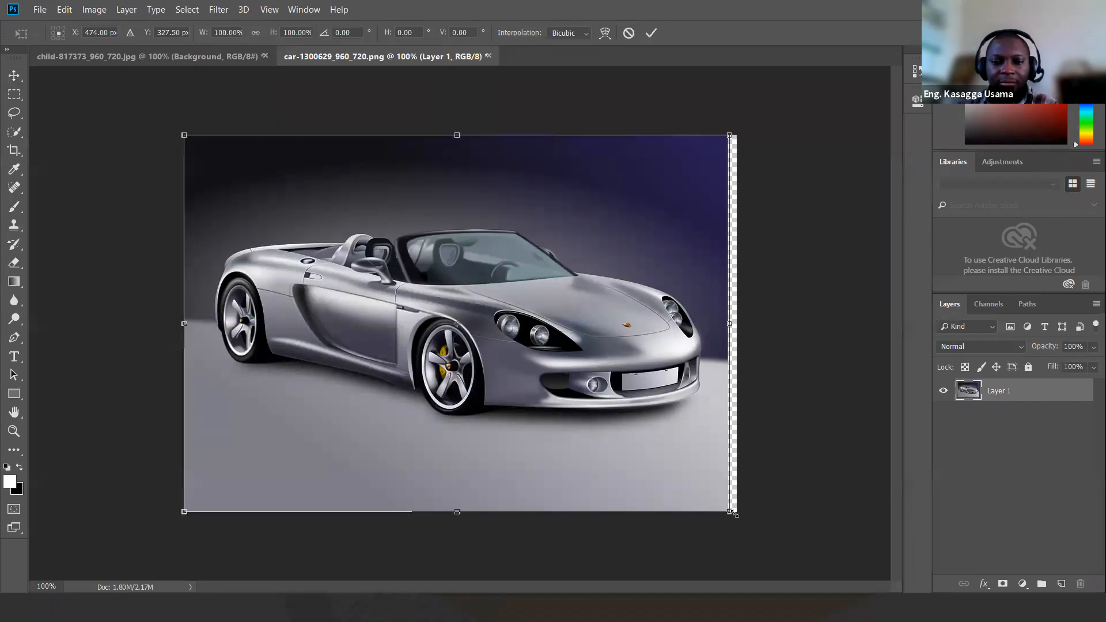
drag(728, 512, 744, 517)
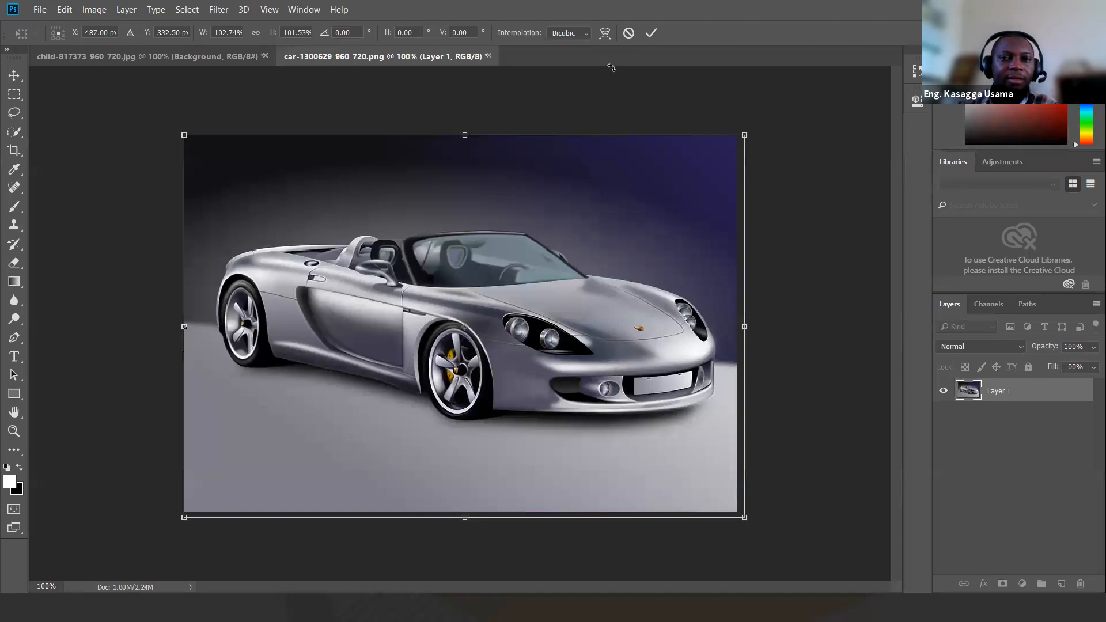
click(651, 32)
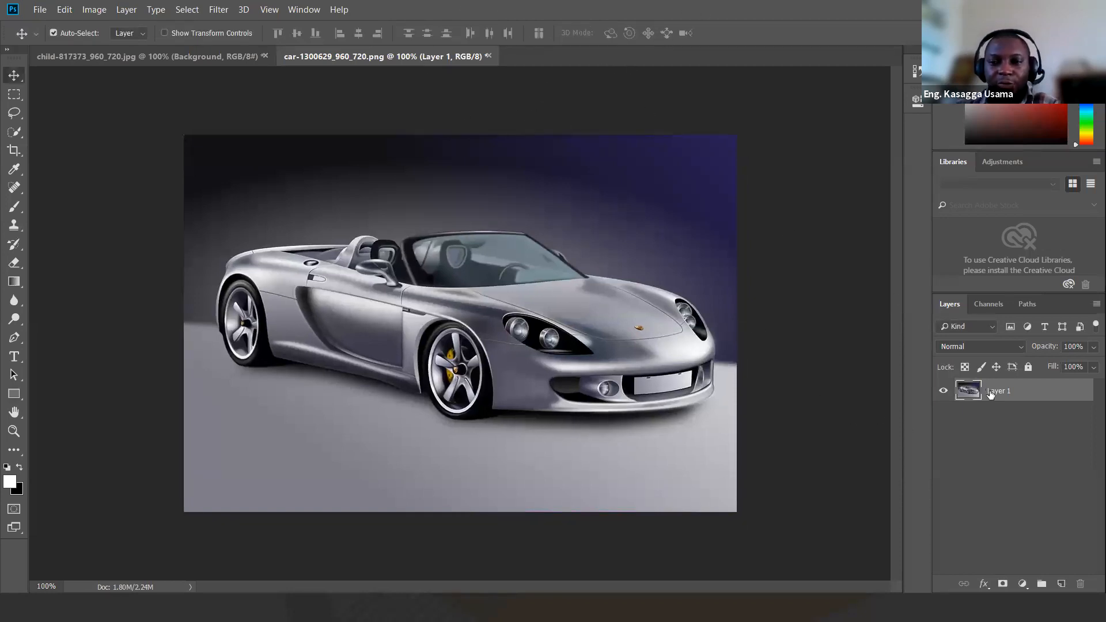
key(ctrl+j)
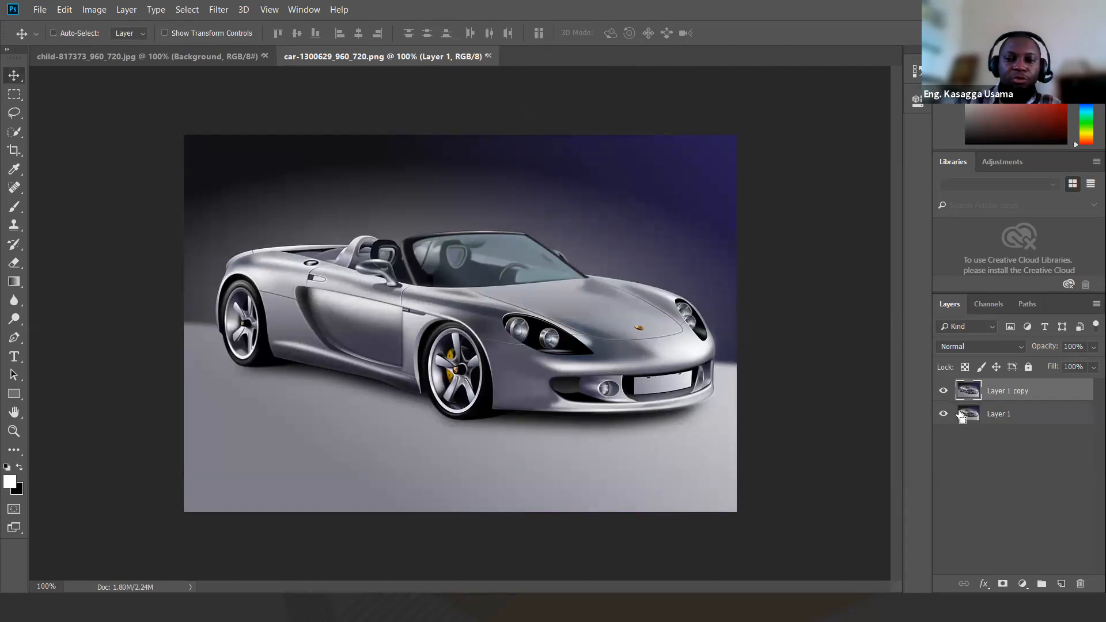
Step: Apply a Gaussian Blur with a radius of about 8.4 pixels to Layer 1, hiding Layer 1 copy only while blurring
click(1002, 420)
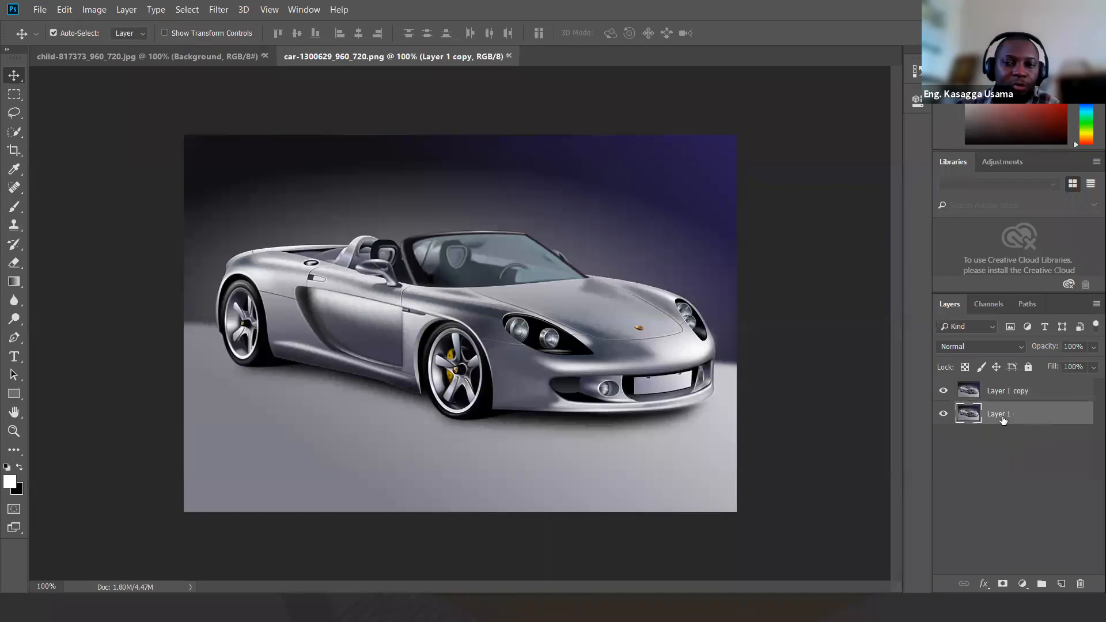
click(943, 390)
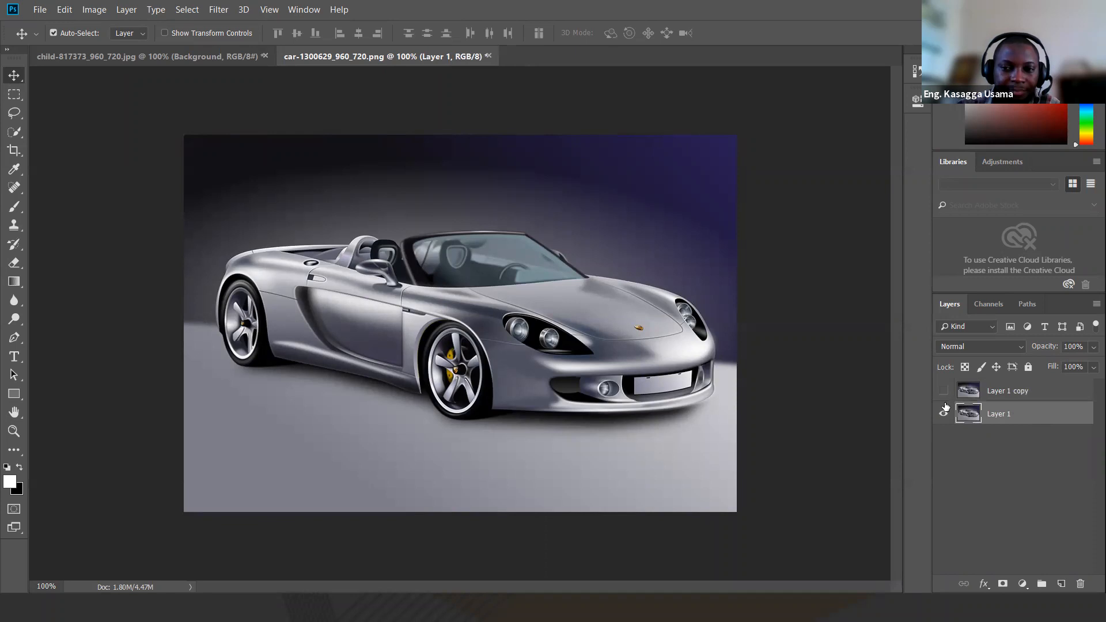
click(215, 10)
mouse_move(236, 164)
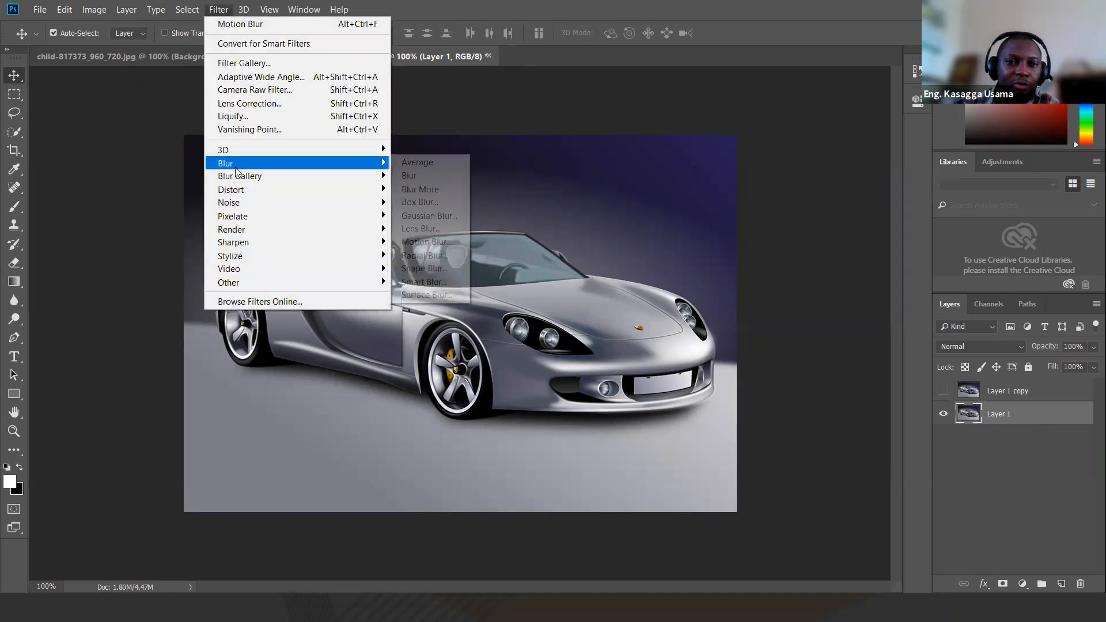
click(426, 217)
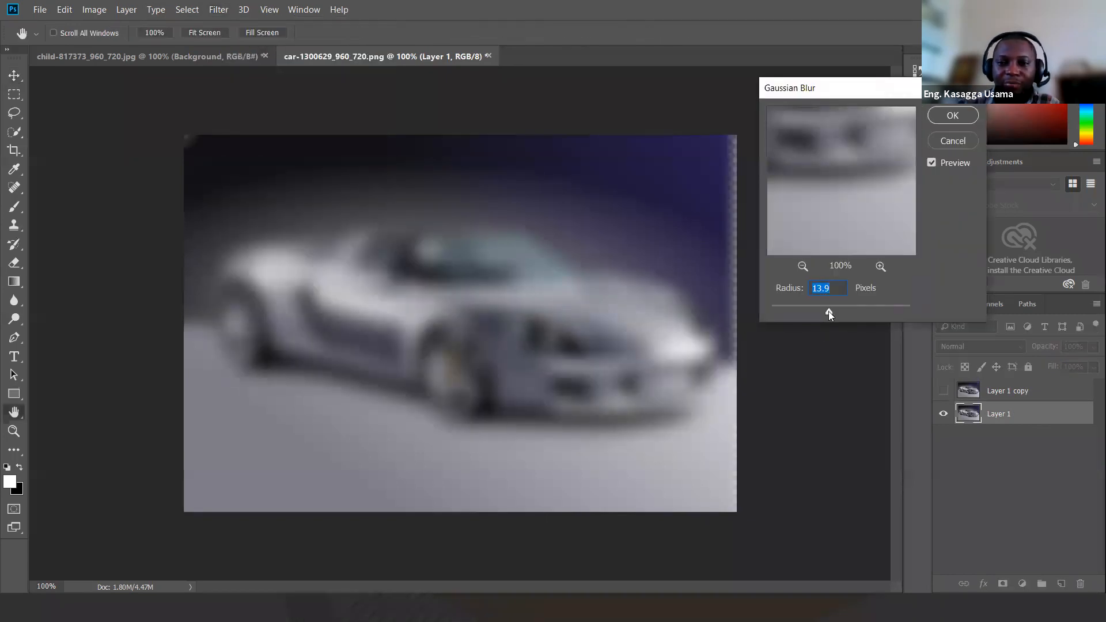
drag(832, 311, 821, 311)
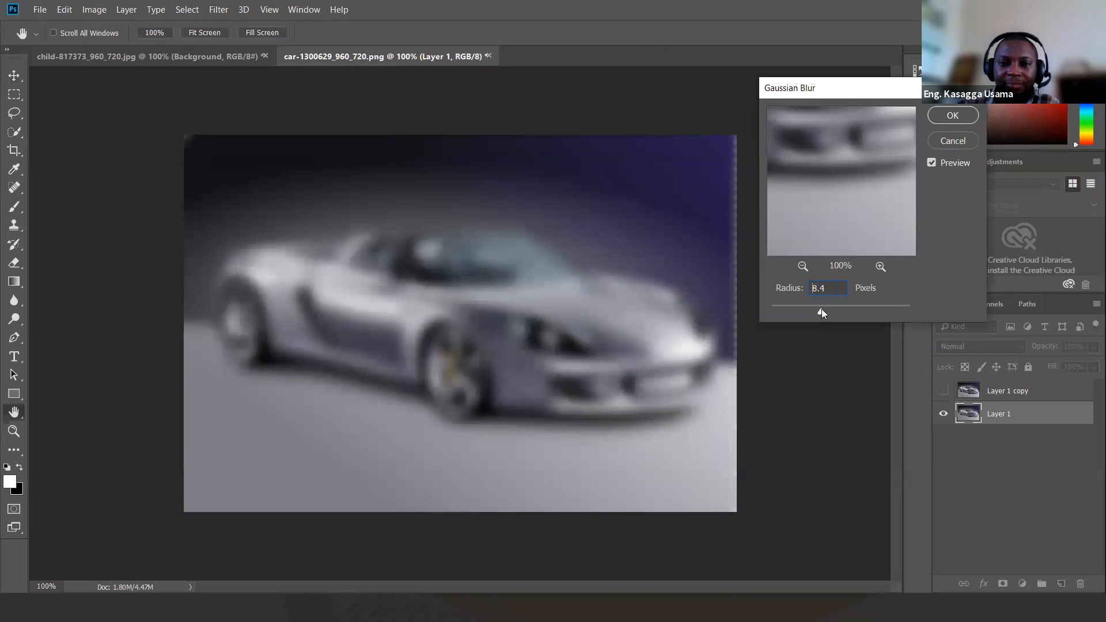
click(948, 117)
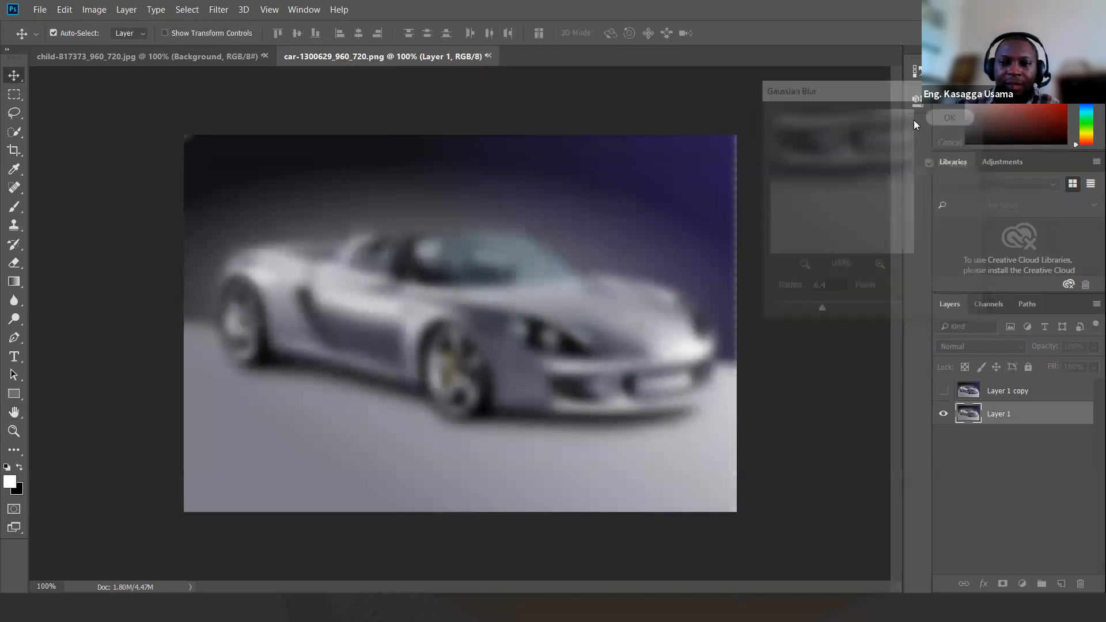
click(943, 390)
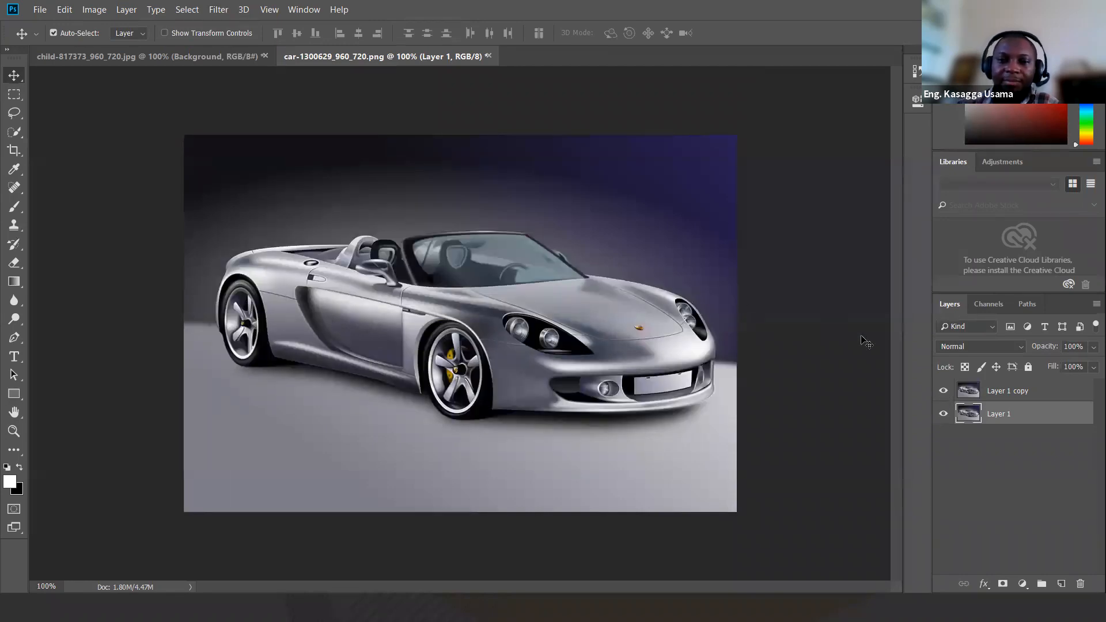
Step: Draw a white ellipse about 292 by 310 px over the car's door area, above Layer 1 copy
click(1010, 395)
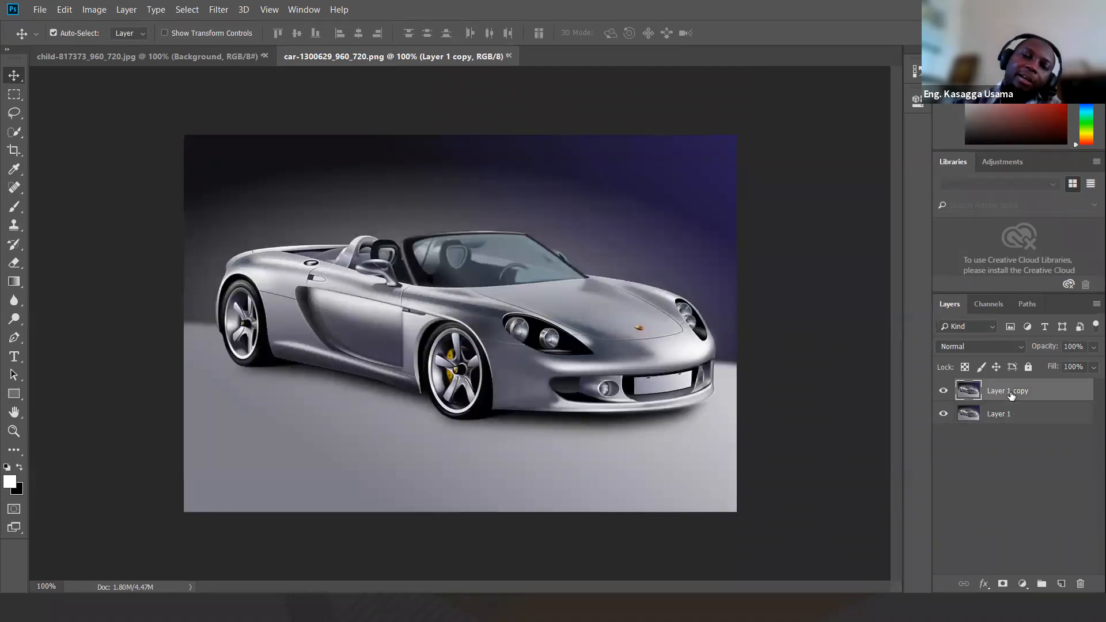
click(14, 395)
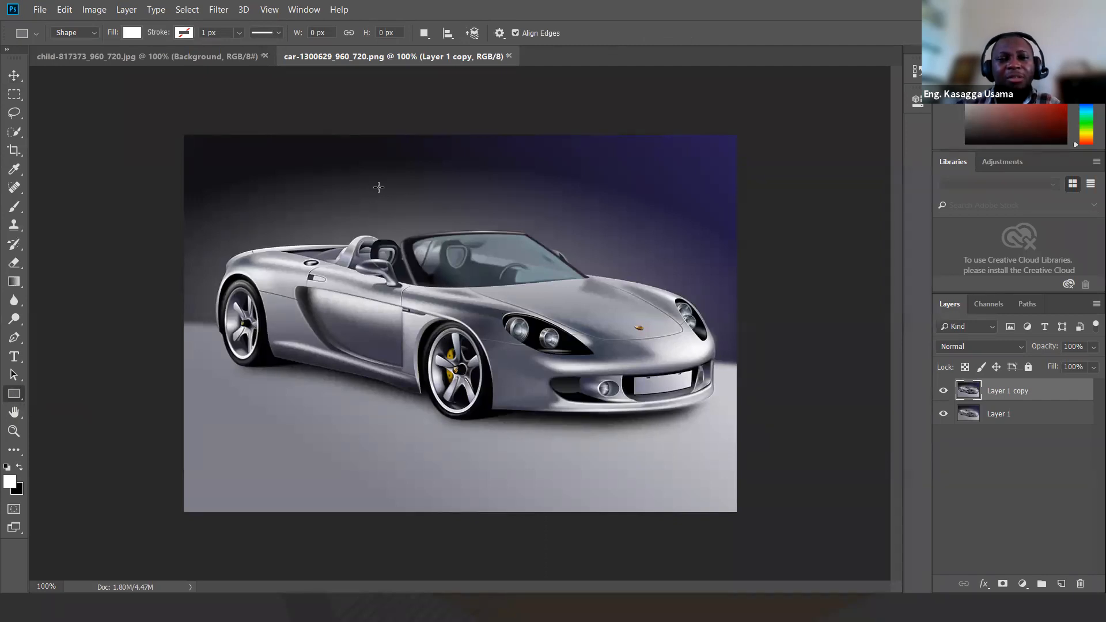
right_click(14, 397)
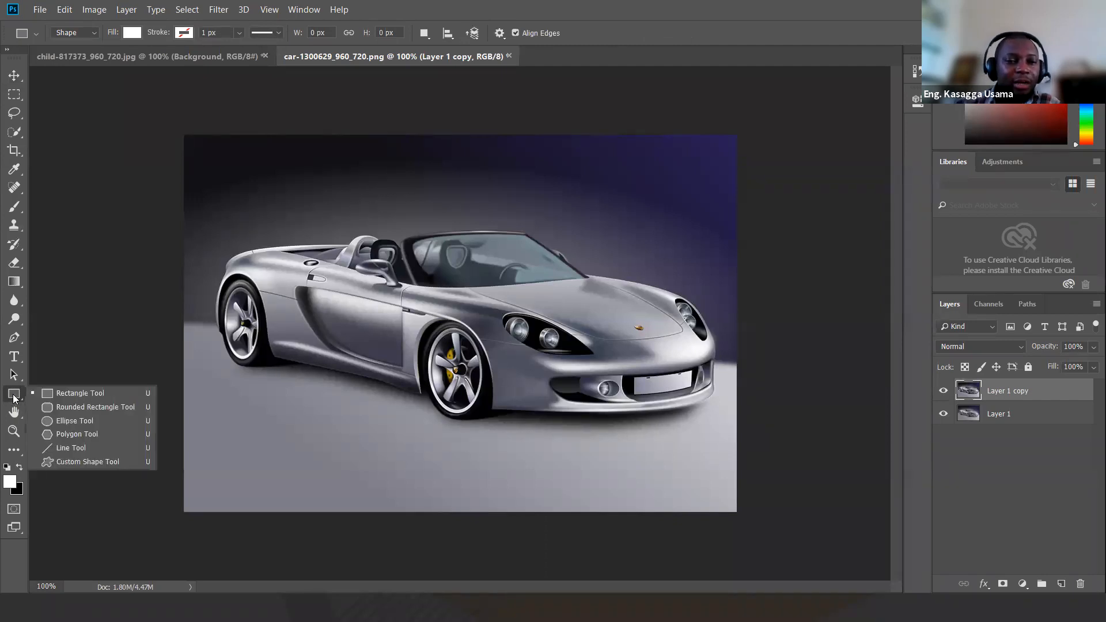
click(63, 424)
drag(287, 203, 455, 380)
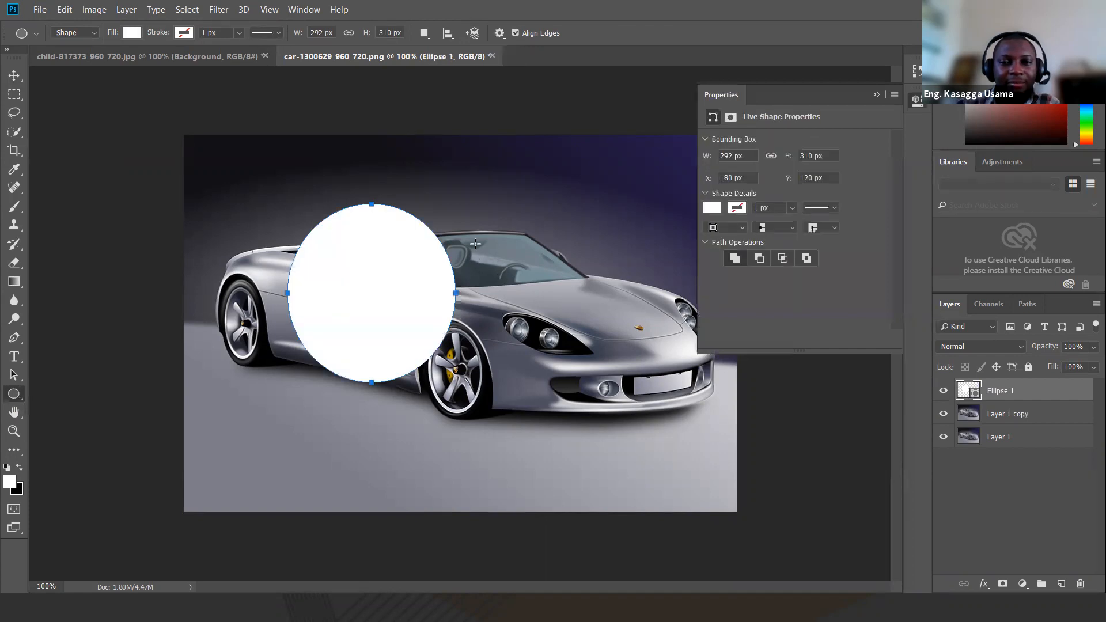
Step: Draw four smaller ellipses of about 131×142, 123×136, 121×128 and 91×131 px in an arc beside and below the large one
drag(469, 231, 533, 322)
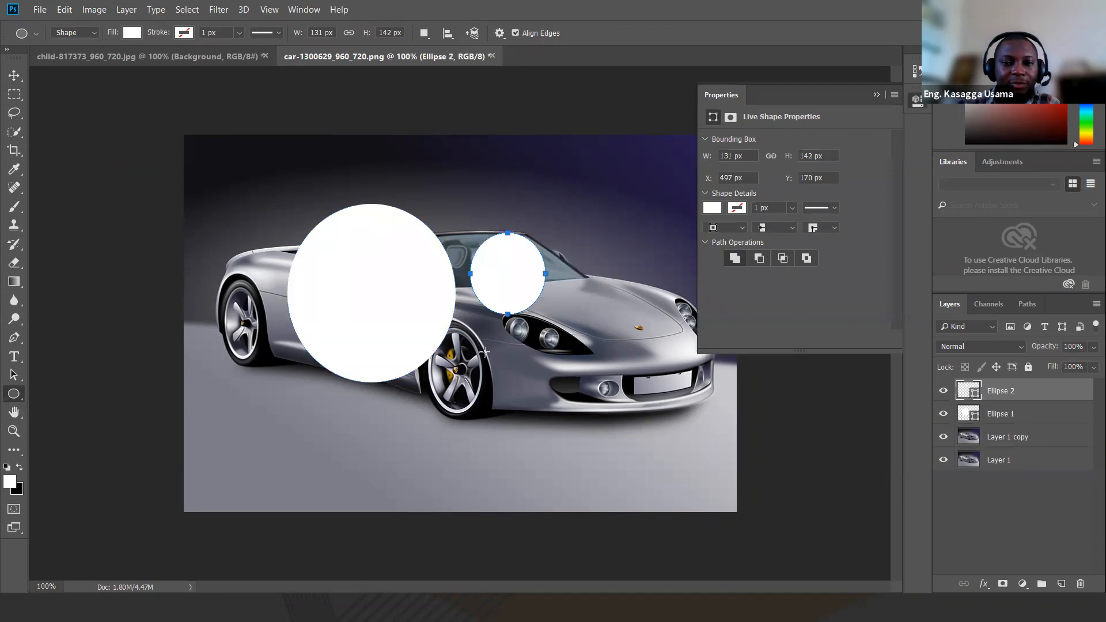
drag(474, 343, 541, 422)
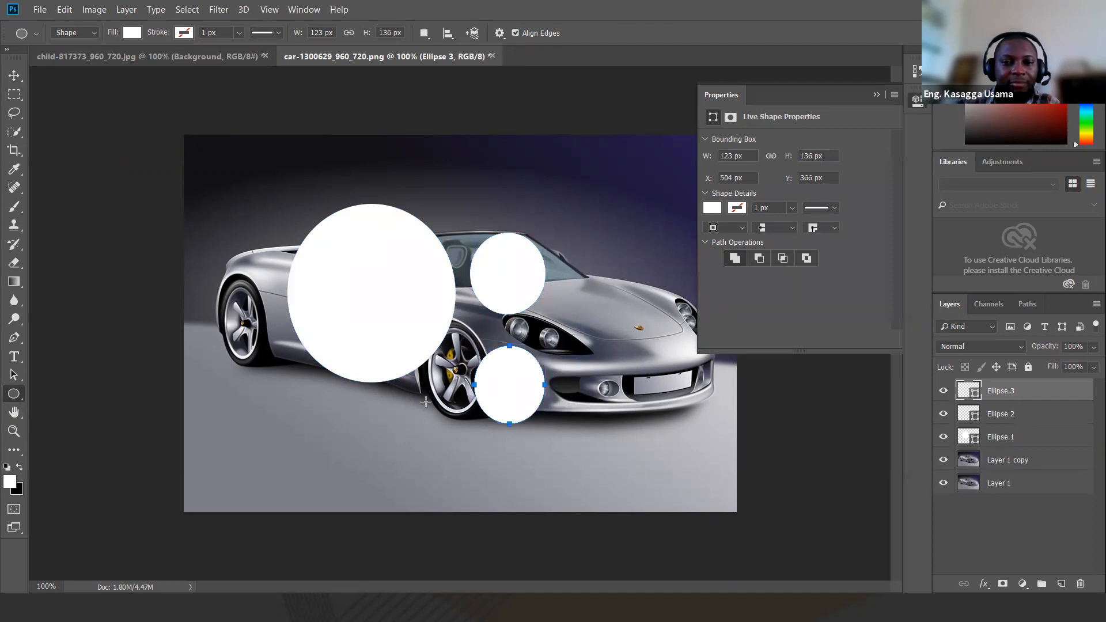
drag(407, 398, 477, 471)
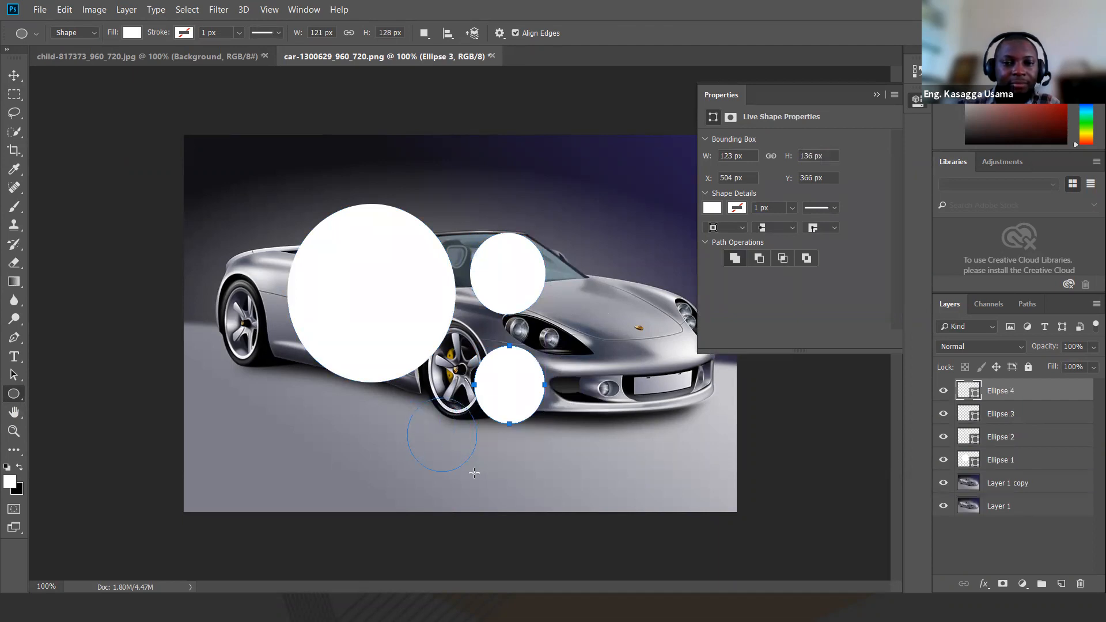
drag(340, 419, 391, 494)
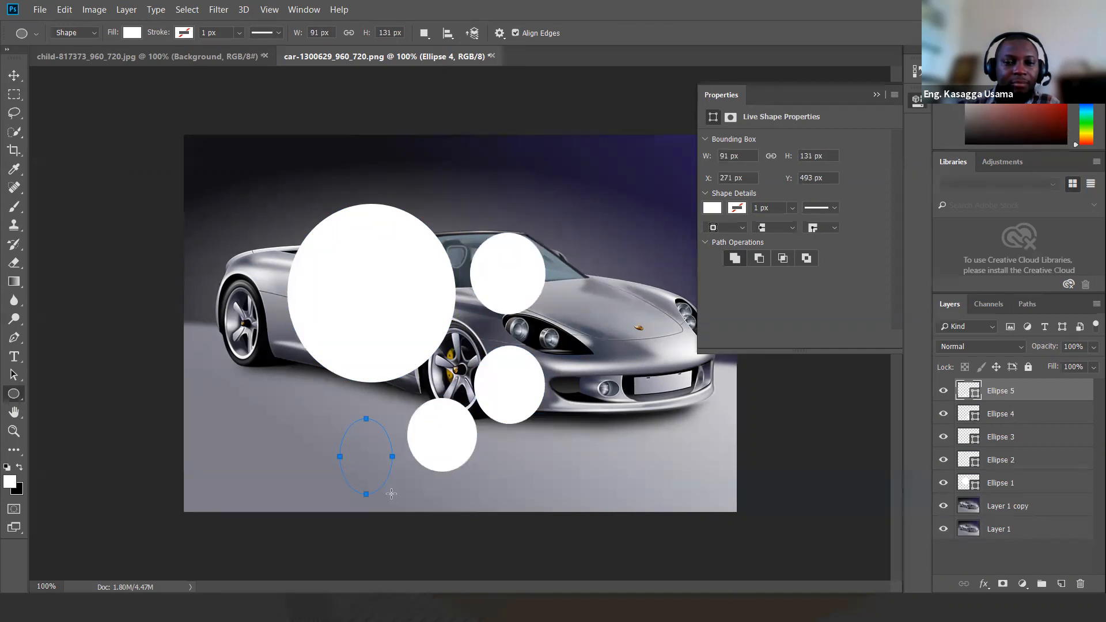
click(877, 95)
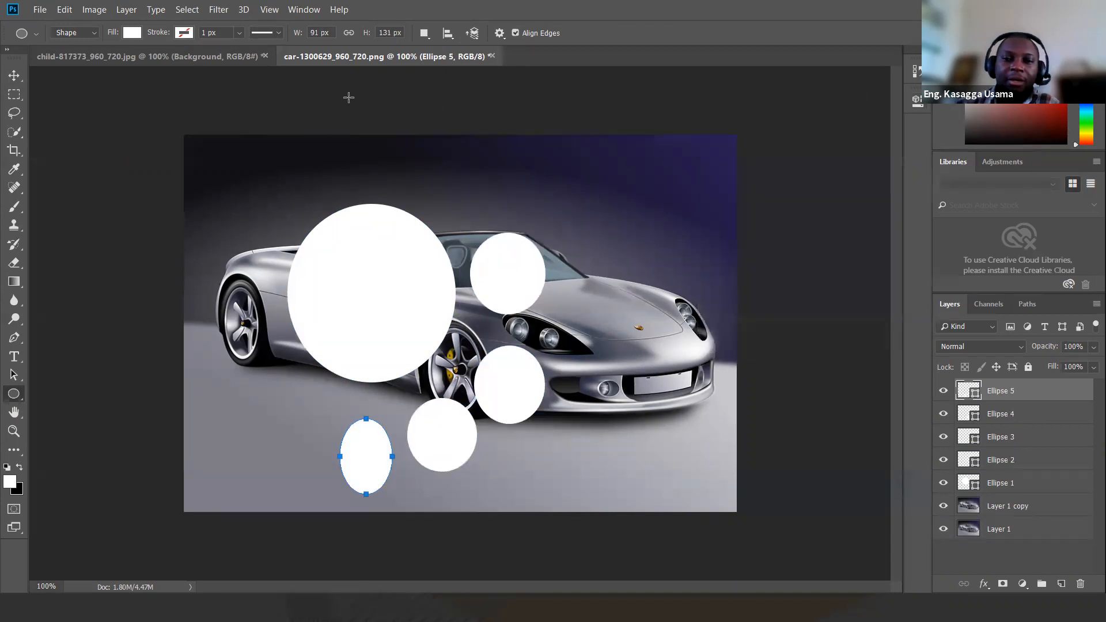
Step: Move the four small ellipses closer to the large one so they follow its edge like paw toes
key(v)
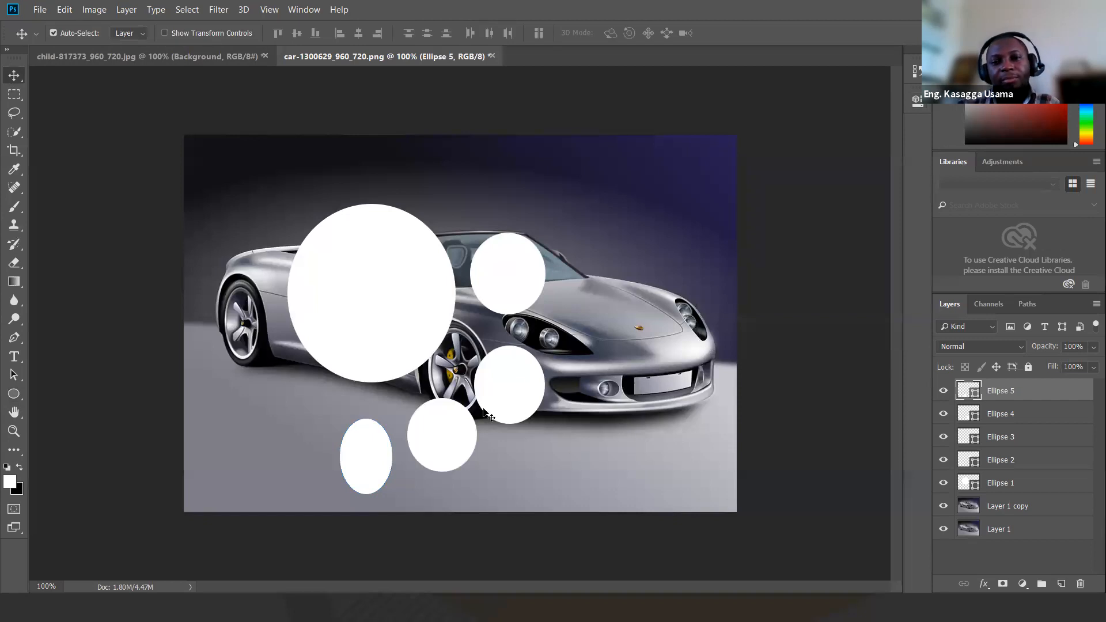
drag(520, 395, 501, 368)
click(520, 282)
drag(520, 283, 511, 272)
drag(441, 433, 429, 409)
drag(483, 378, 484, 371)
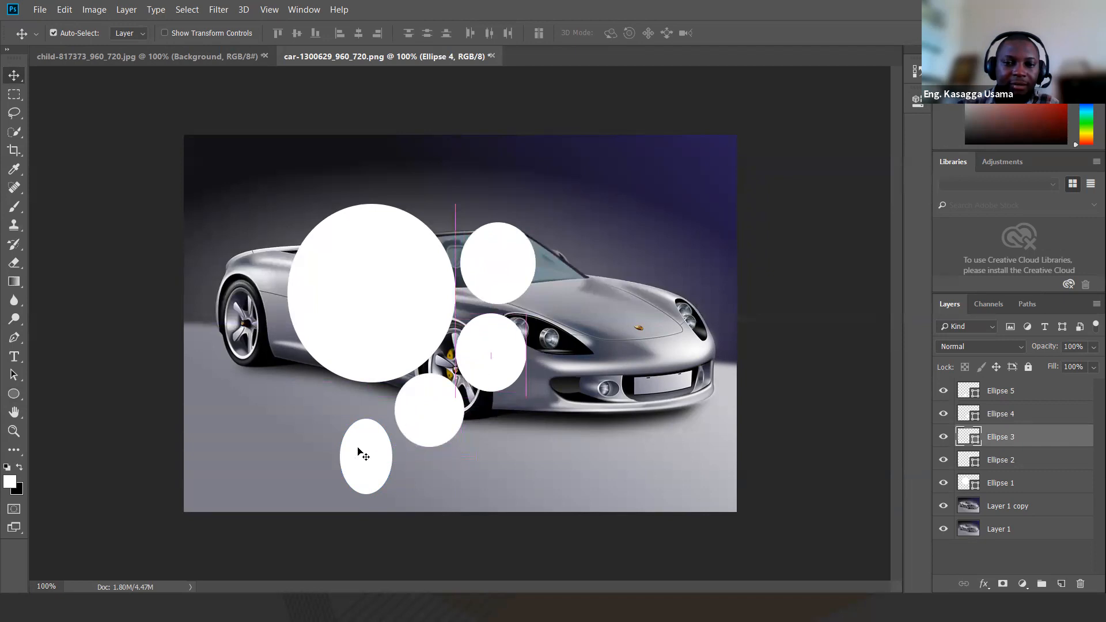
drag(360, 461, 361, 450)
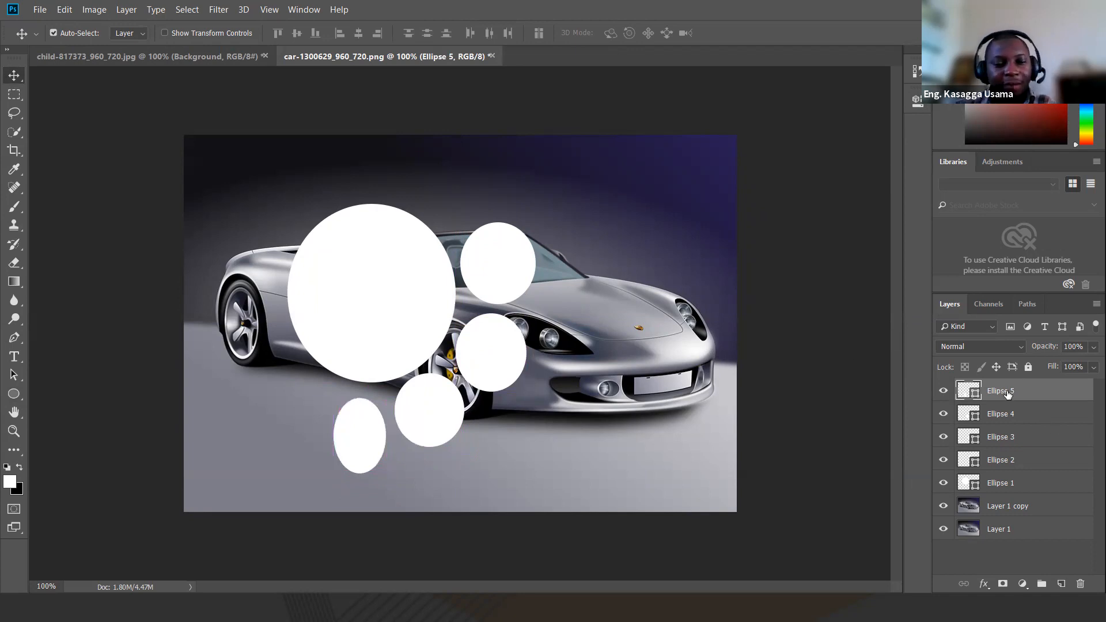
Step: Select all five ellipse layers and merge them into one shape layer
shift+click(1007, 419)
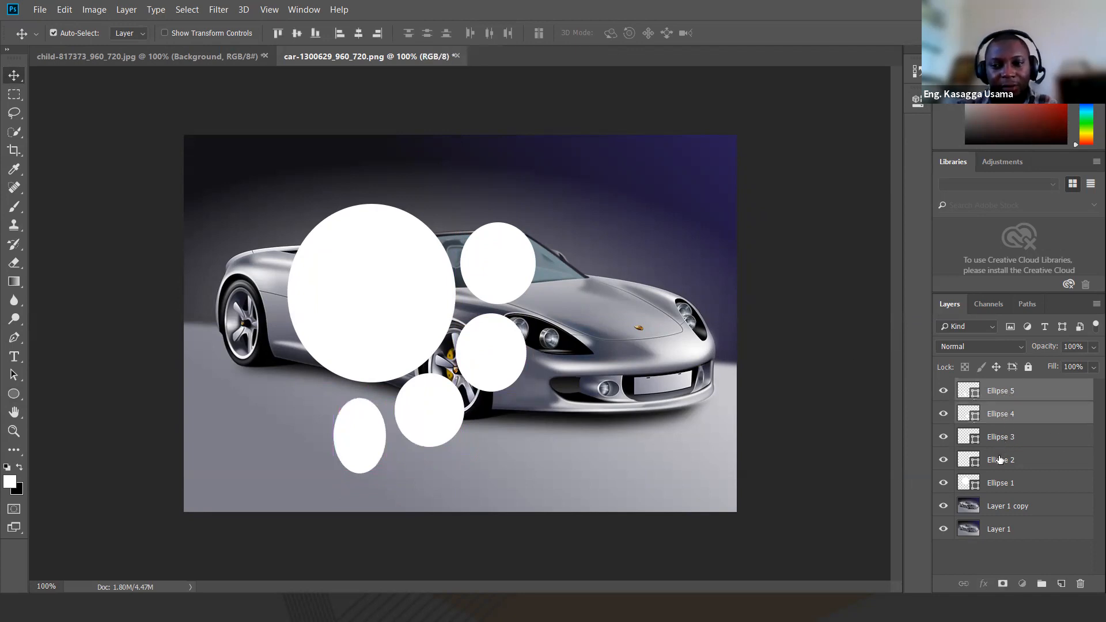
shift+click(999, 459)
shift+click(999, 487)
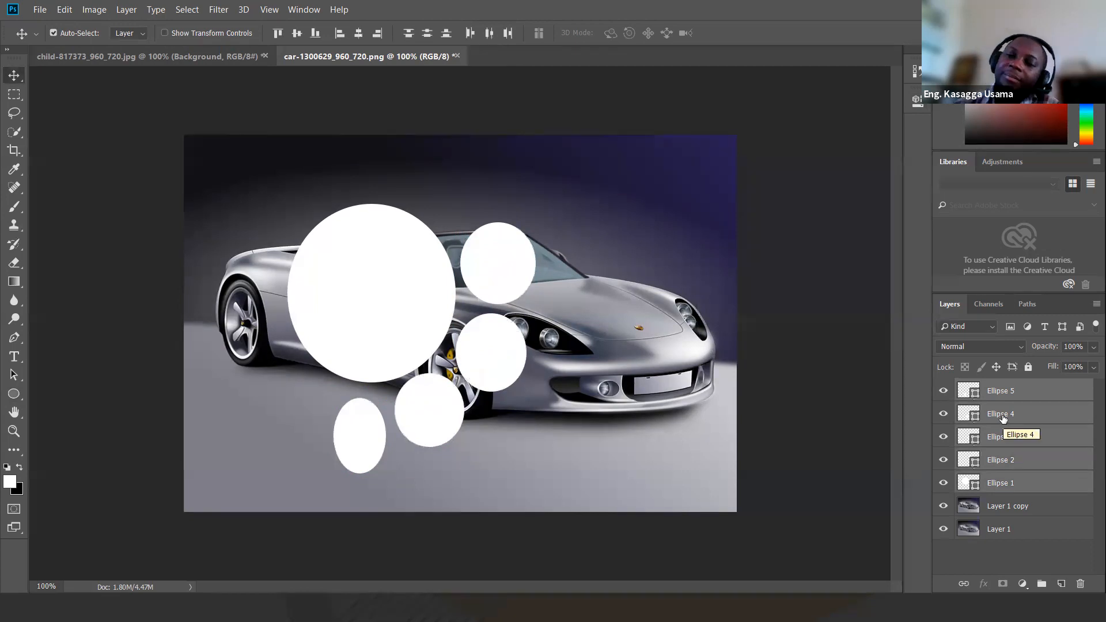
right_click(1002, 416)
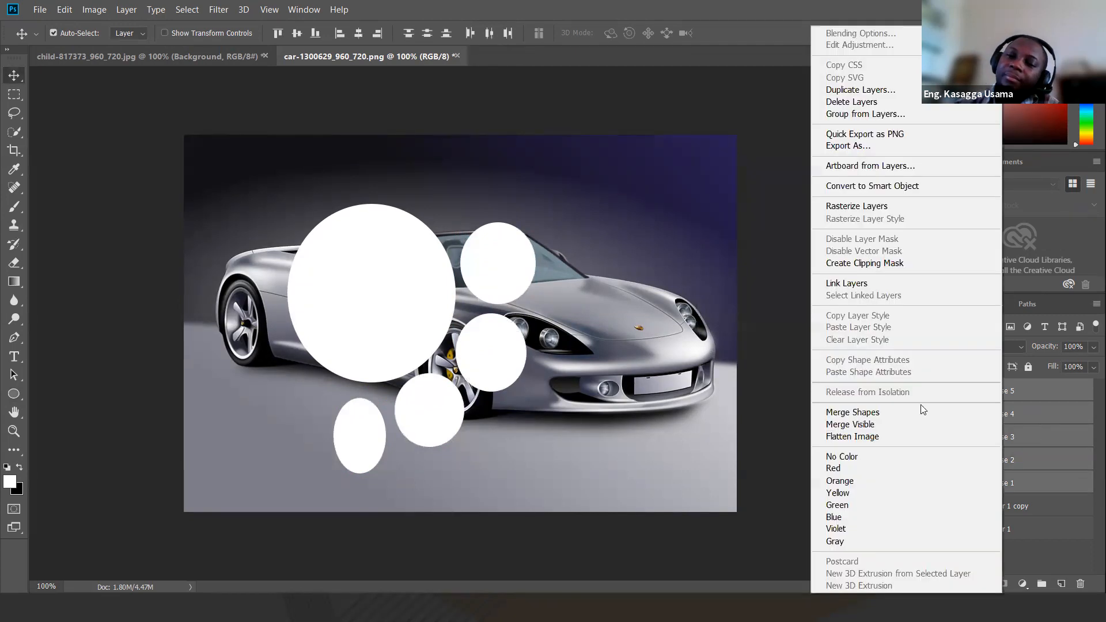
click(867, 410)
Step: Rotate the merged paw shape to about -97.96° and position it over the car's windshield and front wheel
drag(365, 292, 453, 288)
key(ctrl+t)
drag(646, 187, 377, 233)
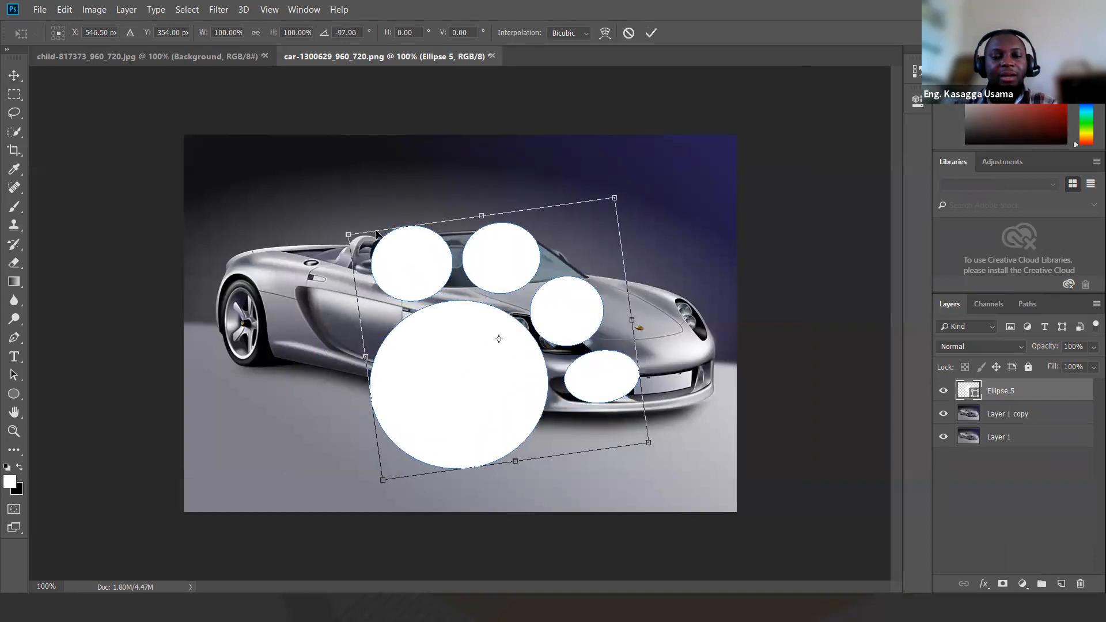
drag(486, 347, 469, 318)
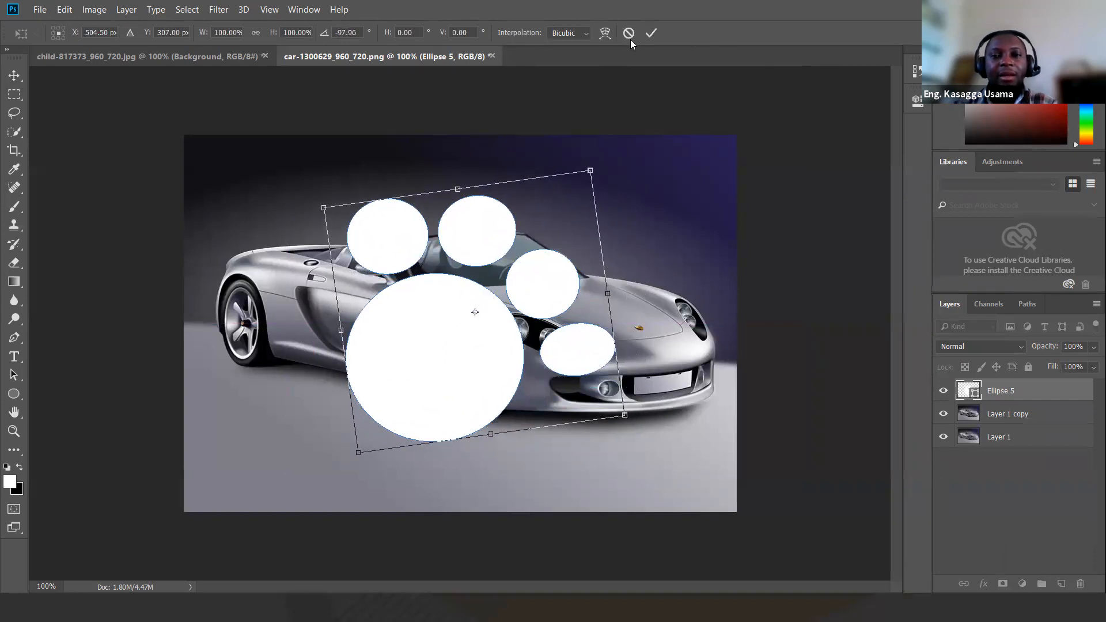
click(649, 34)
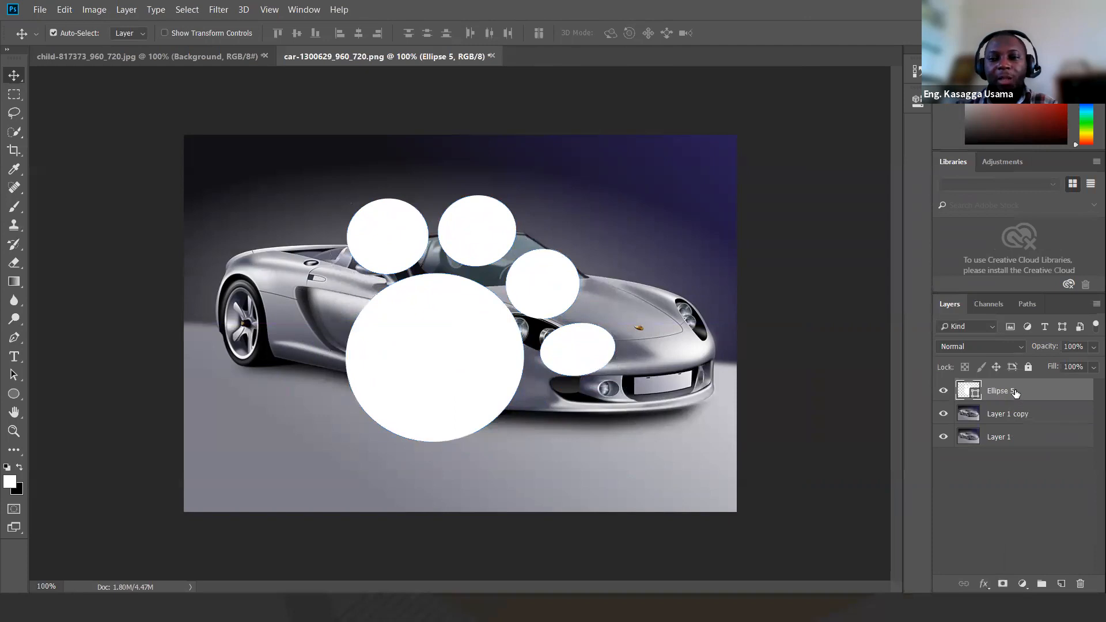
Step: Place the paw shape layer below Layer 1 copy and clip Layer 1 copy to it with a clipping mask
drag(1015, 392, 1014, 421)
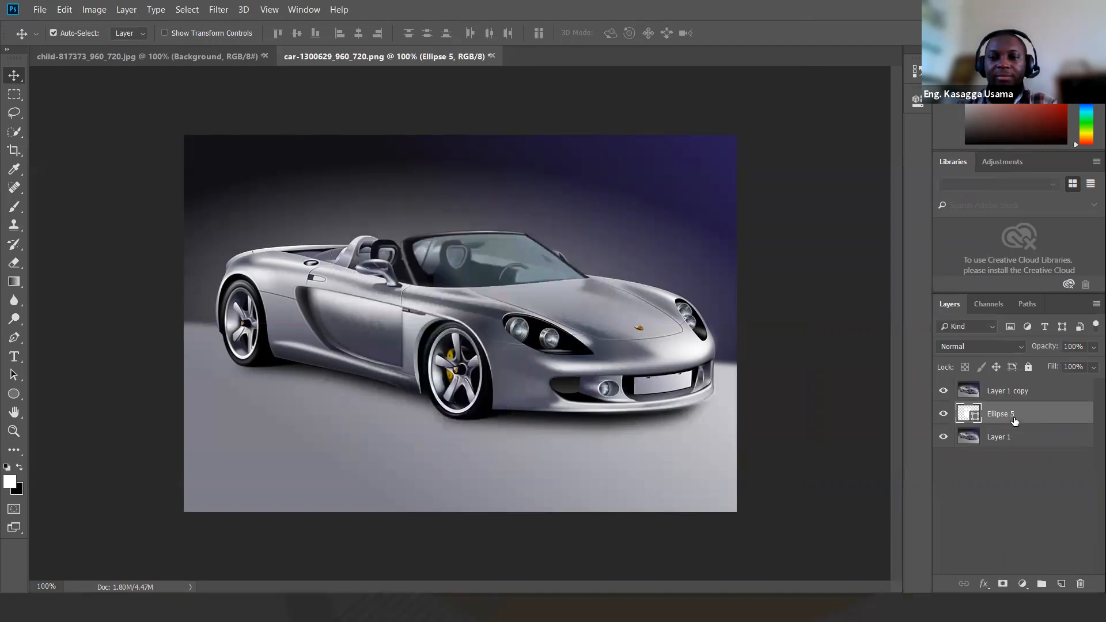
click(1007, 392)
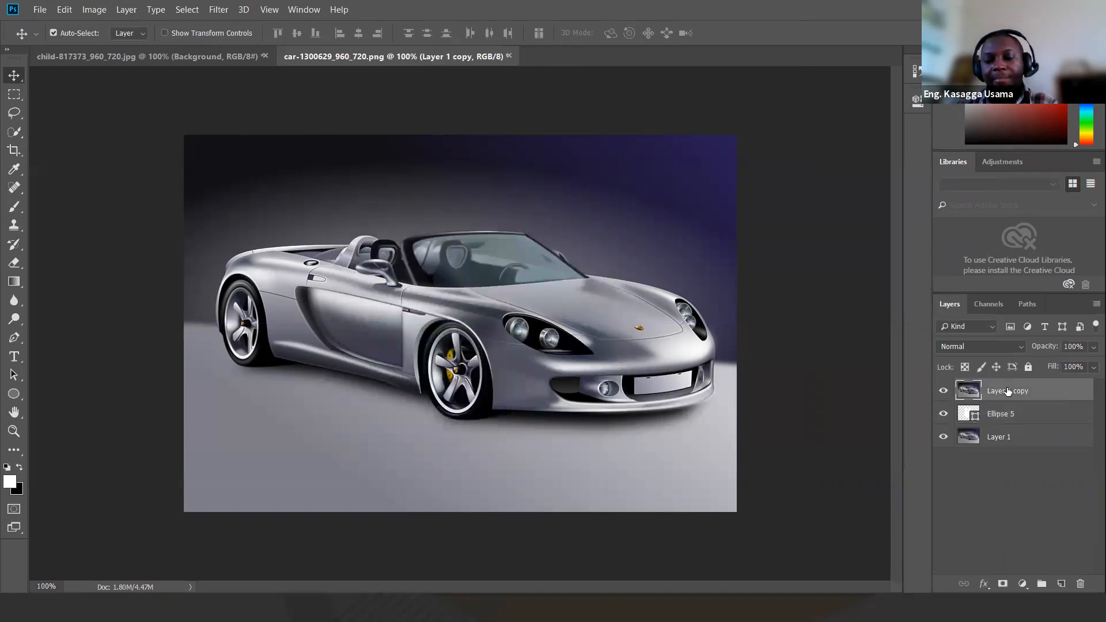
right_click(1006, 391)
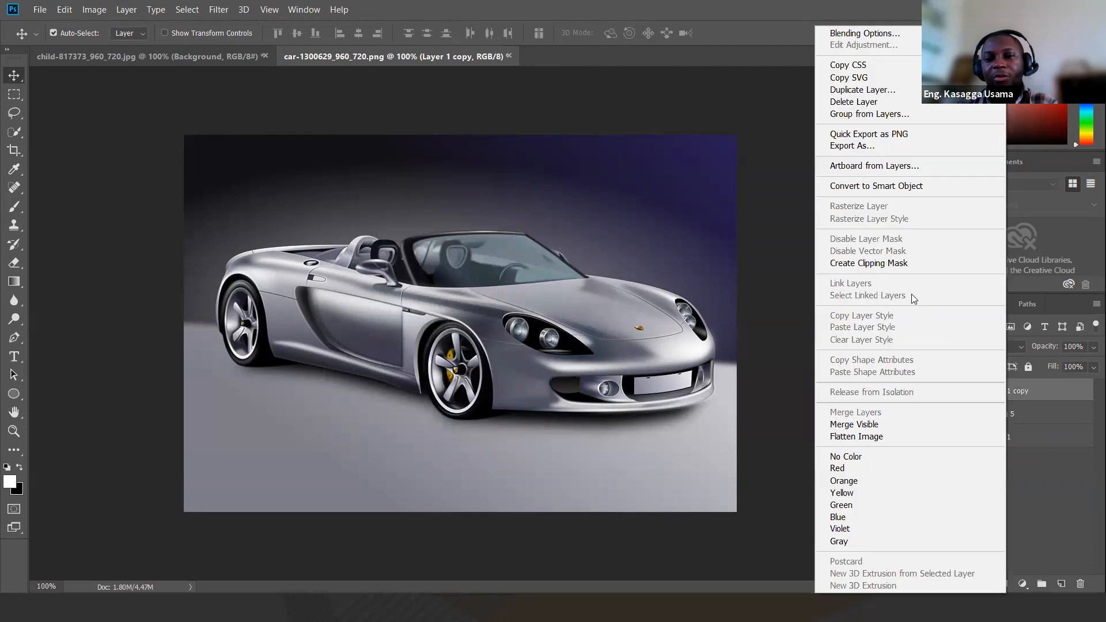
click(876, 271)
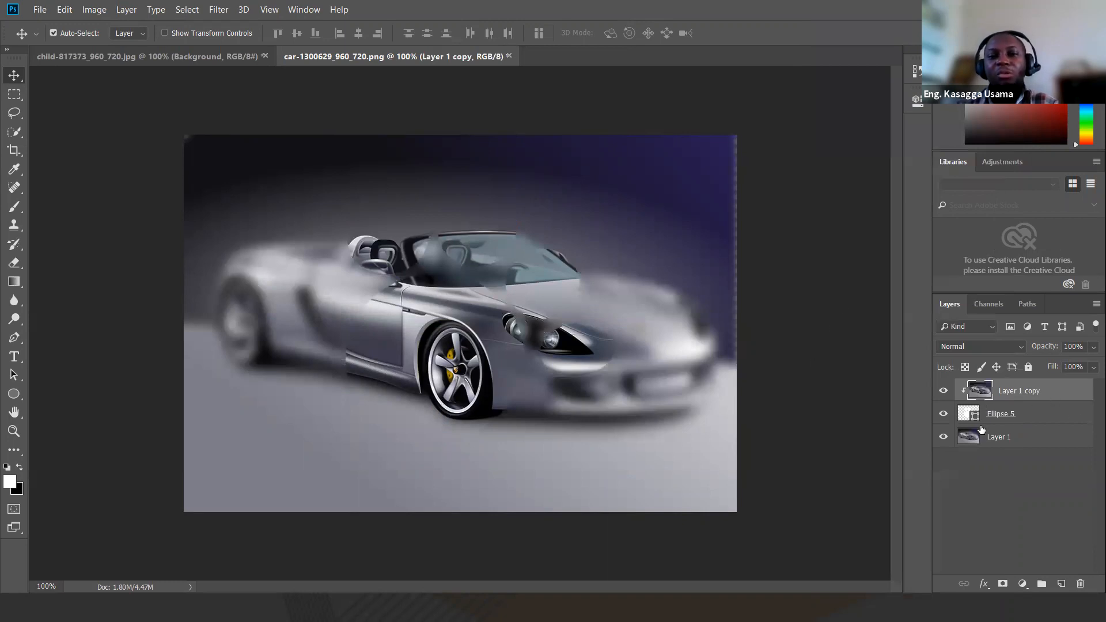
Step: Add a Stroke layer style to the merged paw shape layer Ellipse 5 and open the stroke settings
click(1007, 419)
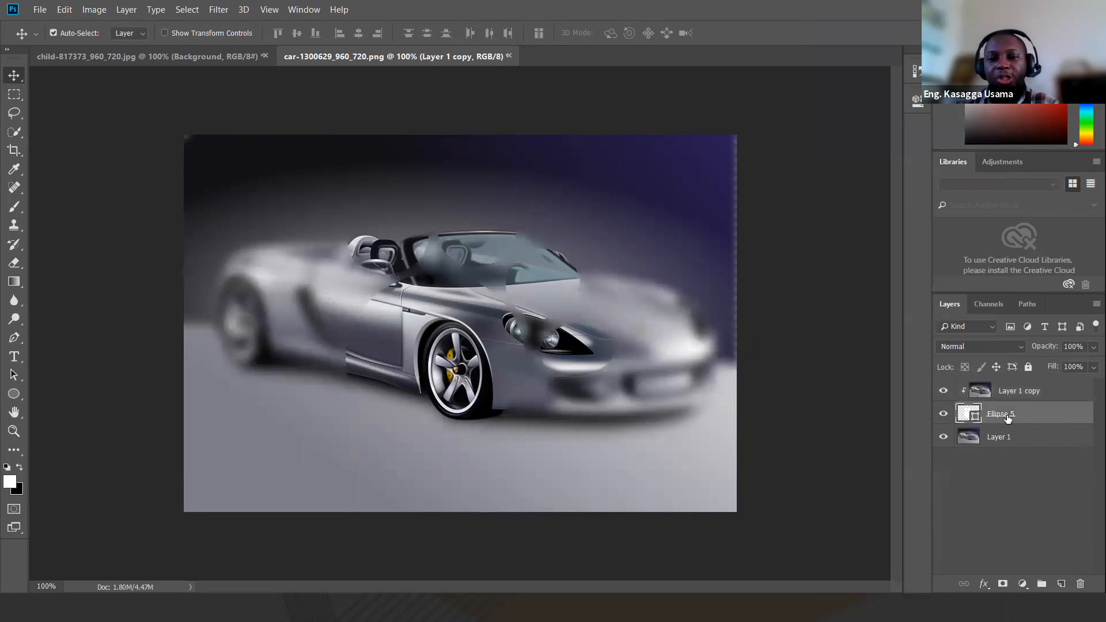
right_click(1006, 416)
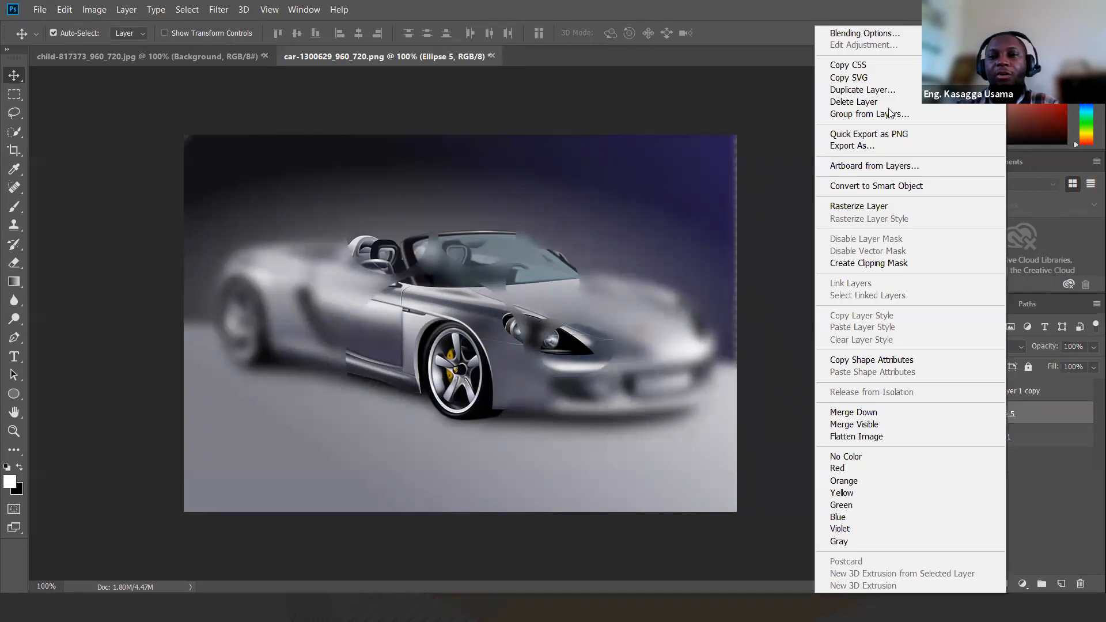
click(868, 33)
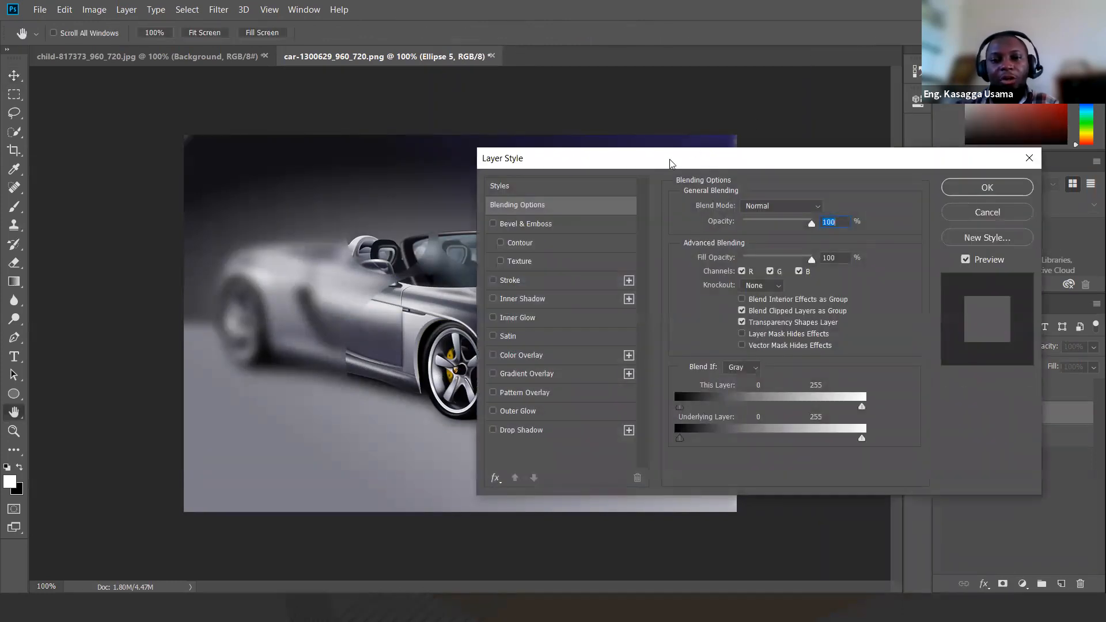
drag(688, 160, 926, 158)
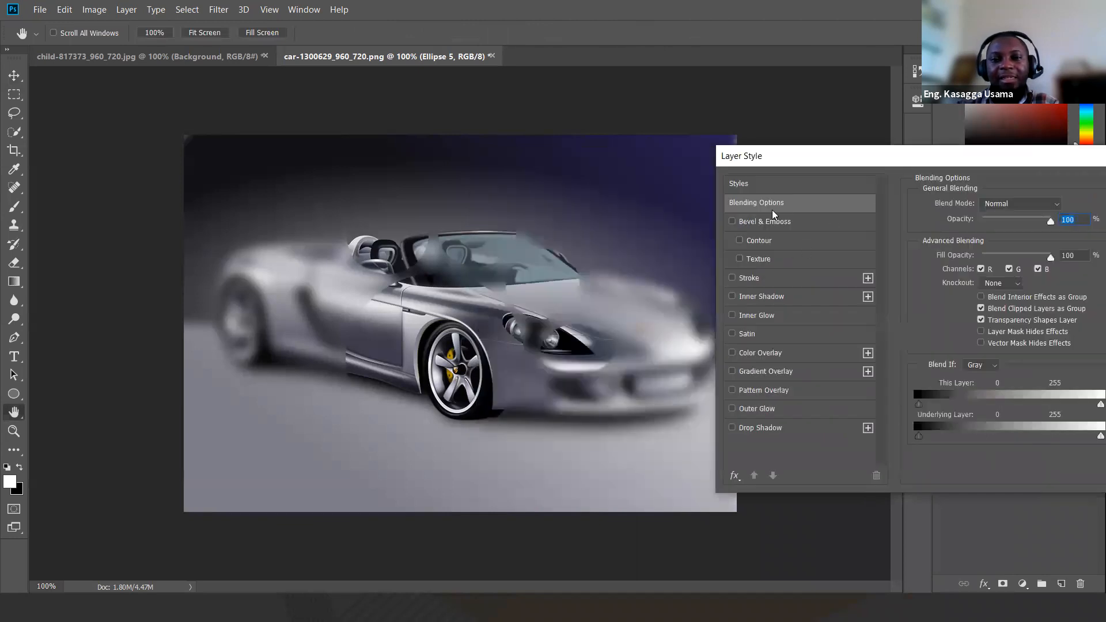
click(732, 278)
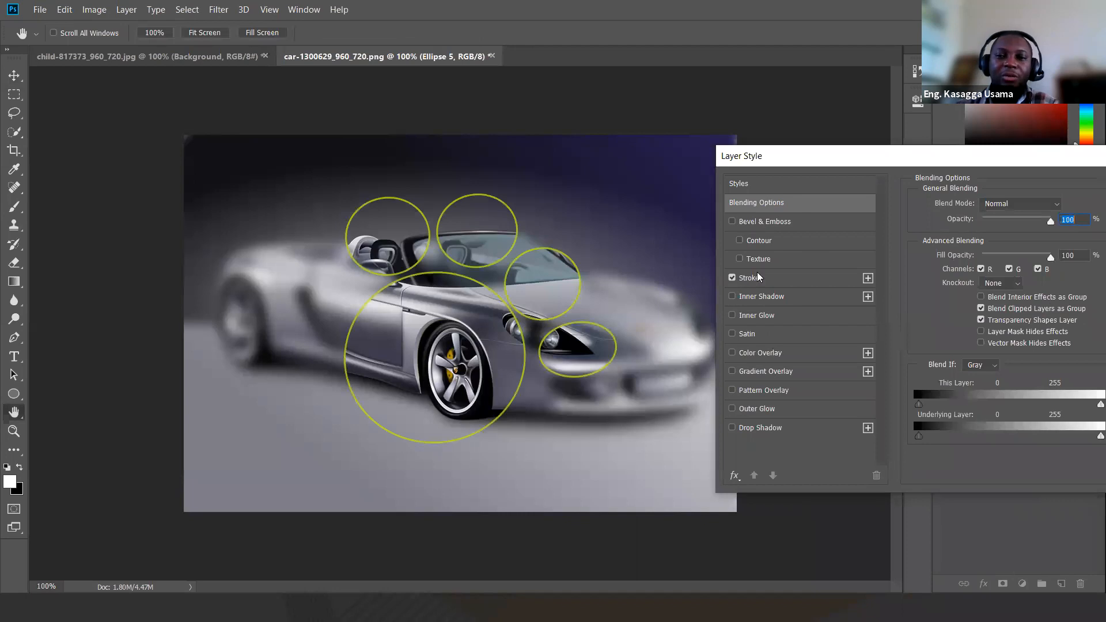
drag(1030, 166, 989, 164)
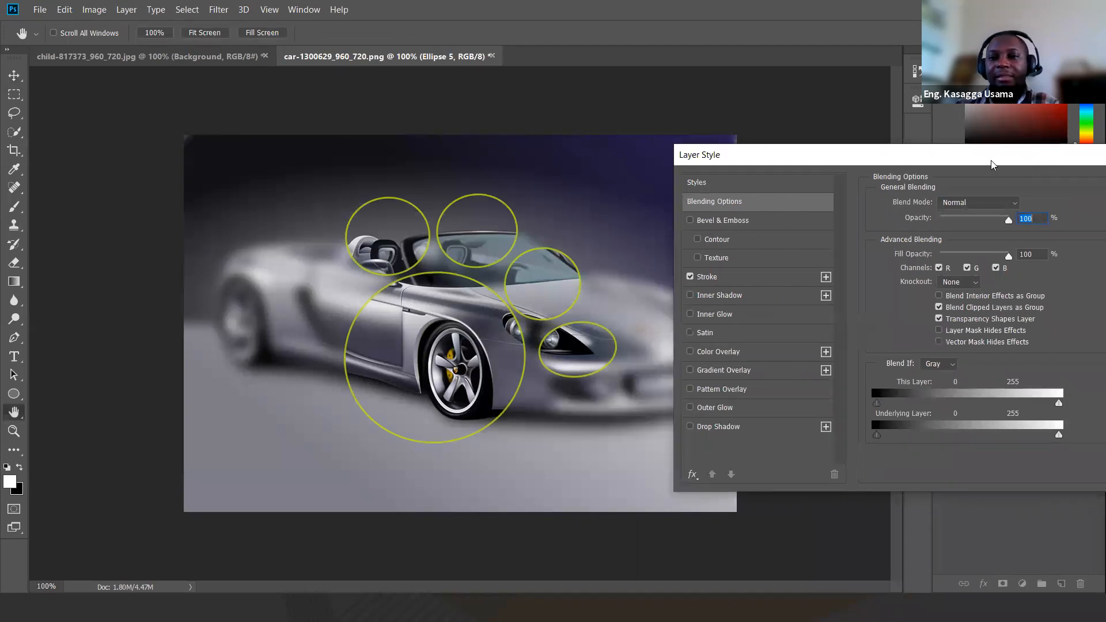
click(733, 281)
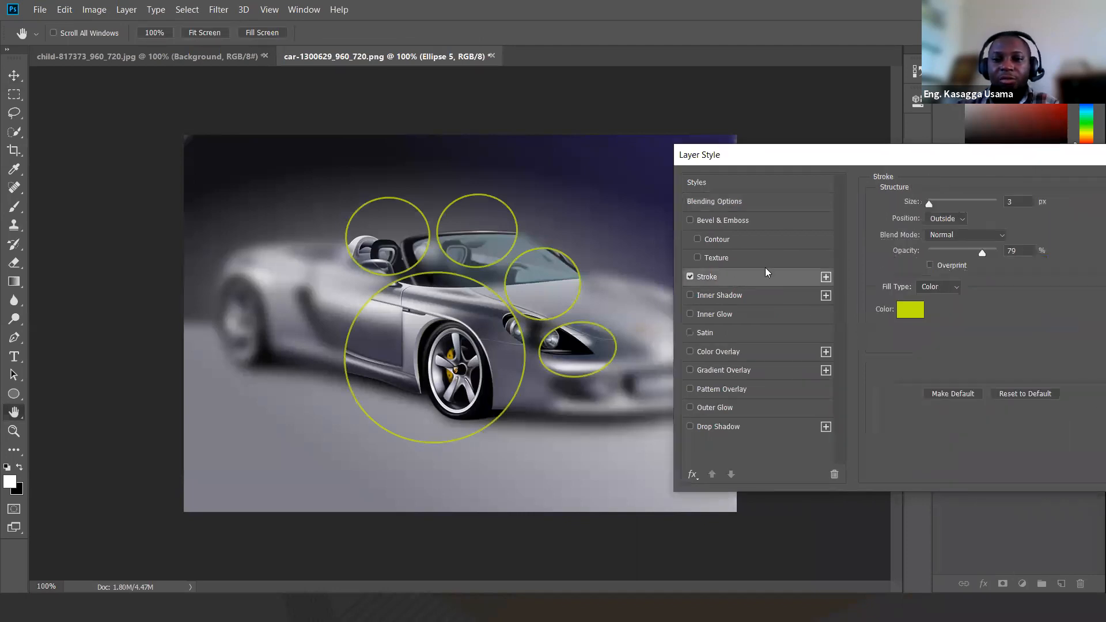
Step: Try several hues for the paw shape's stroke and set its color to bright orange
click(912, 310)
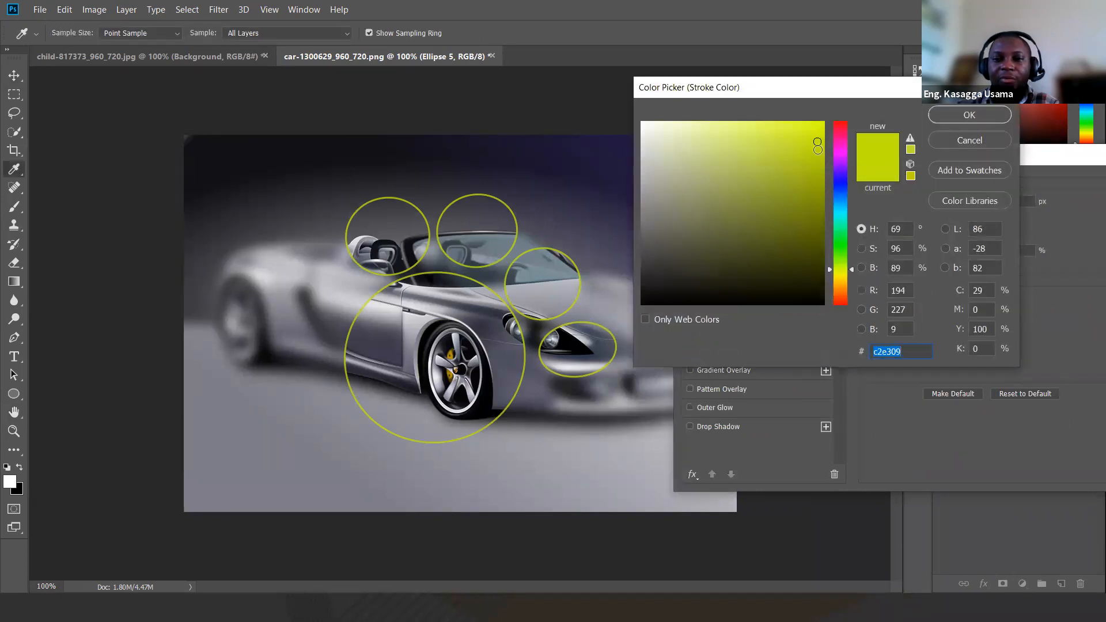
click(685, 144)
click(763, 208)
click(843, 178)
click(766, 193)
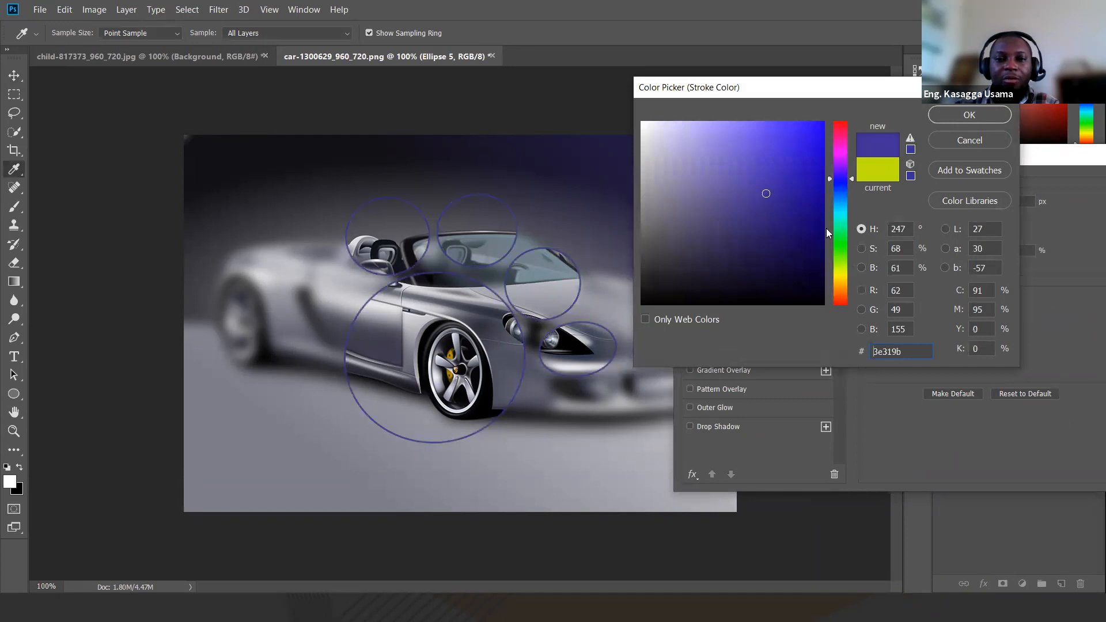
click(845, 230)
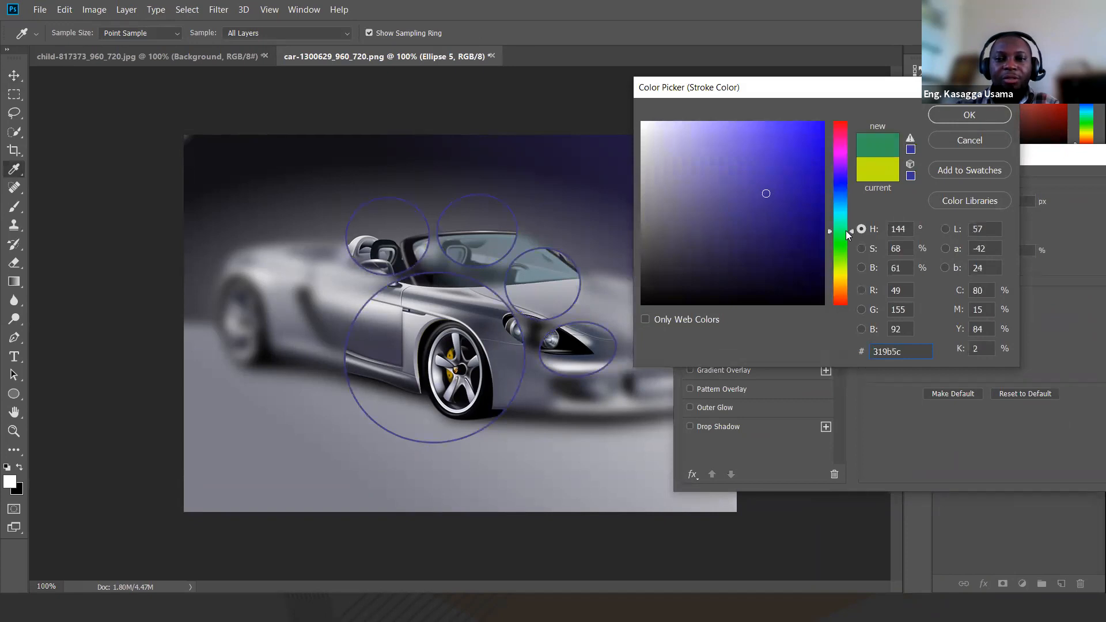
click(842, 278)
click(843, 292)
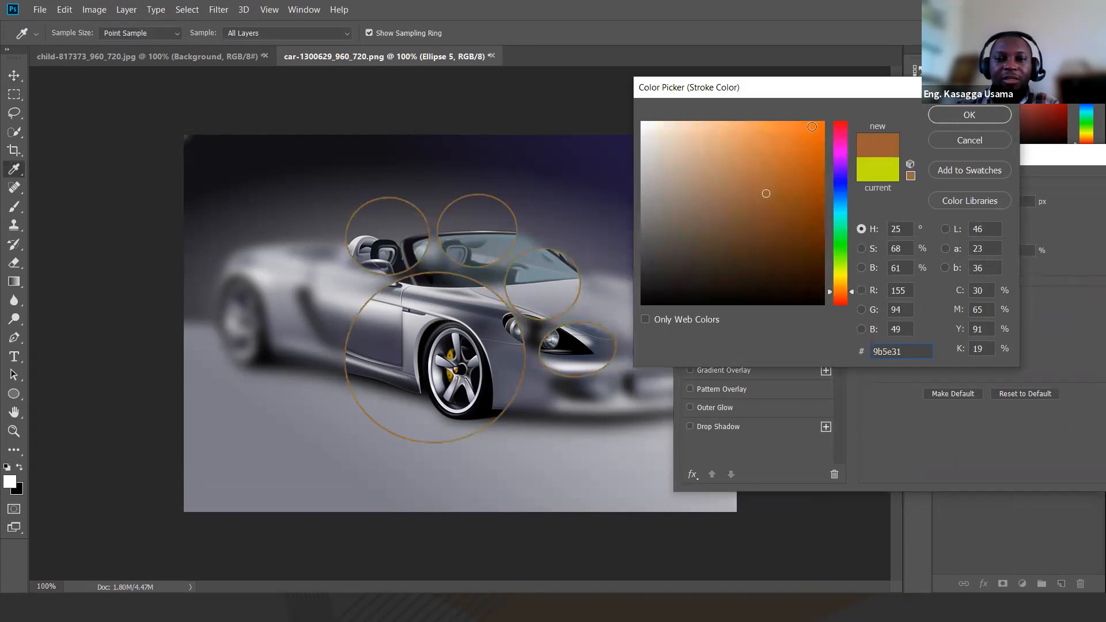
click(812, 127)
click(811, 150)
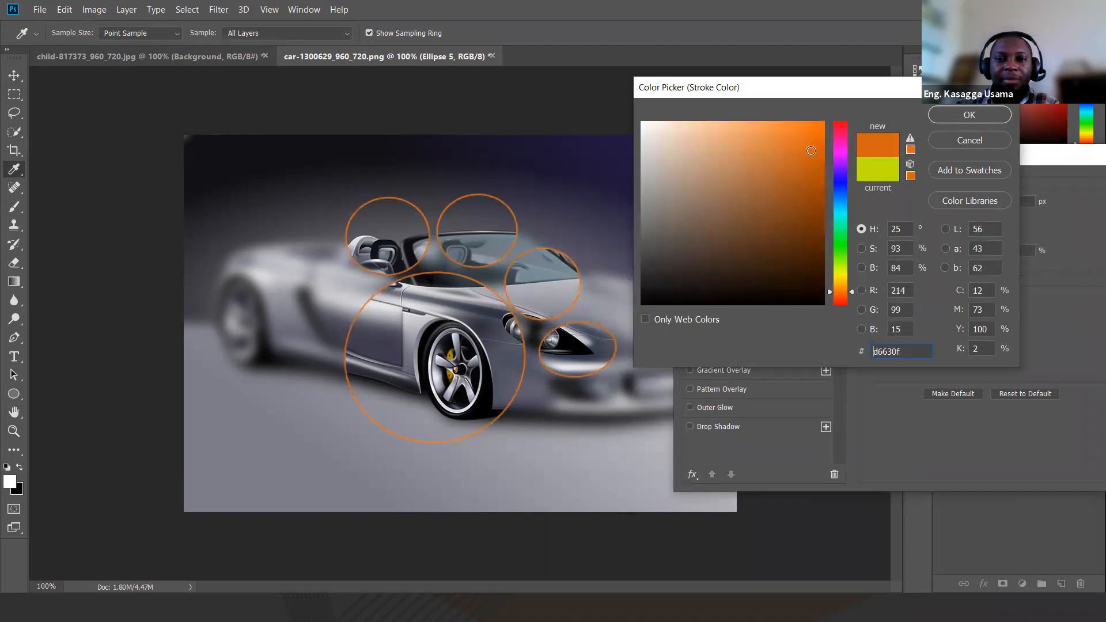
click(802, 137)
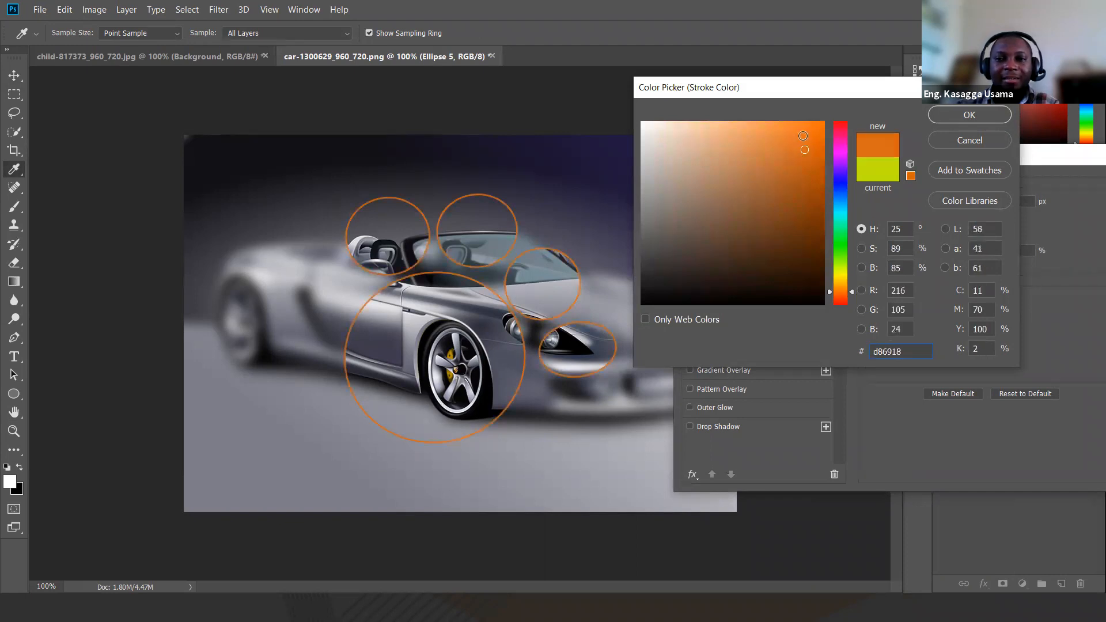
click(950, 118)
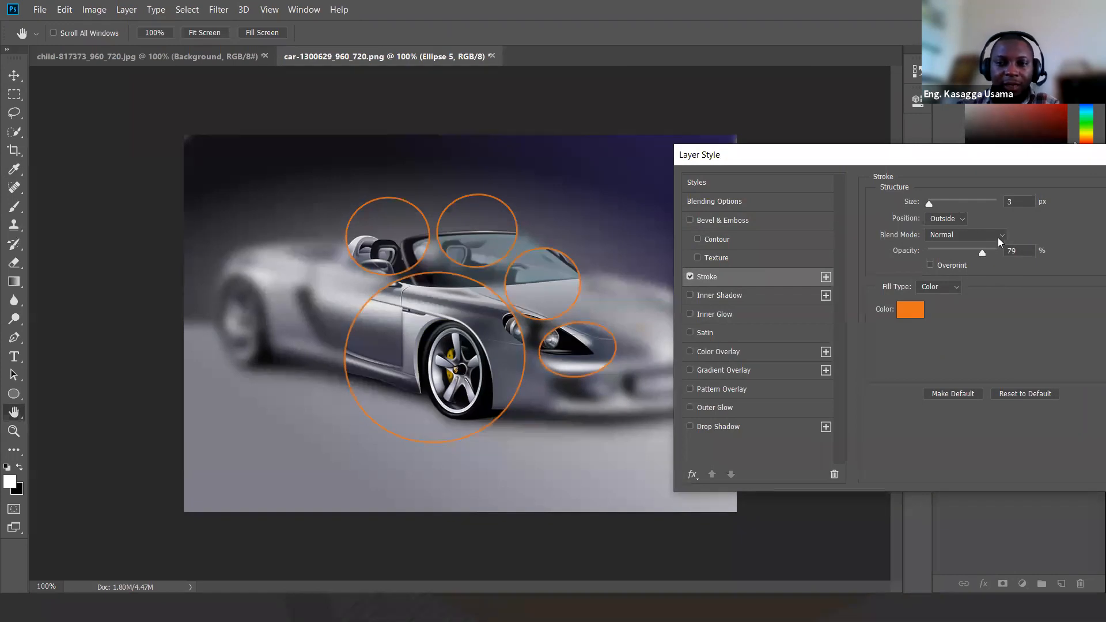
Step: Try the Dissolve and Color Burn blend modes on the paw's stroke, then set the blend mode to Screen
click(999, 242)
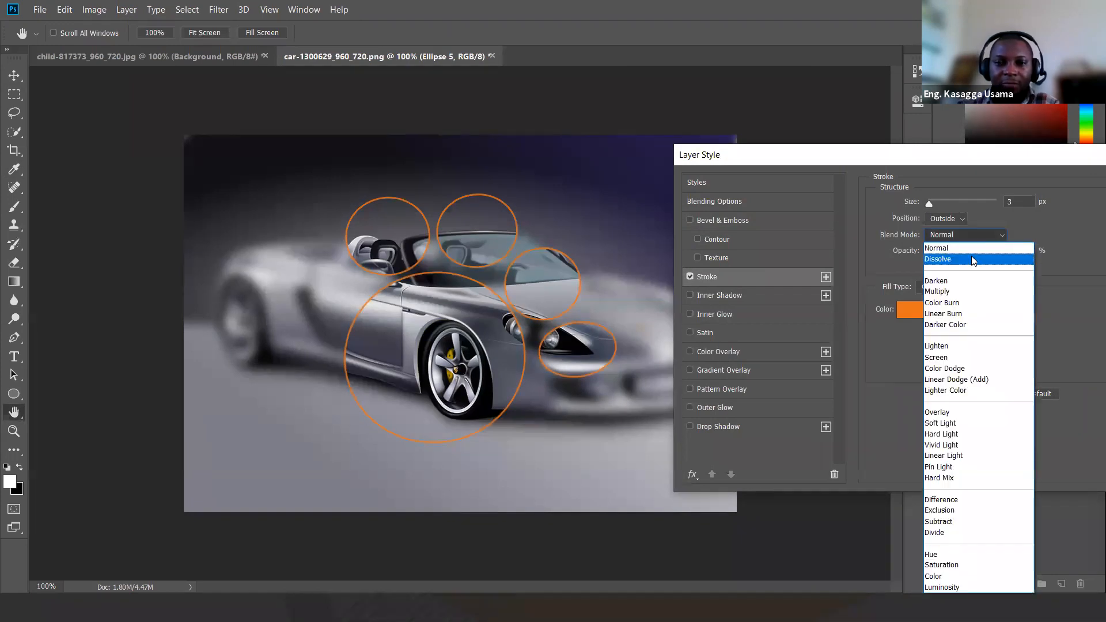
click(973, 261)
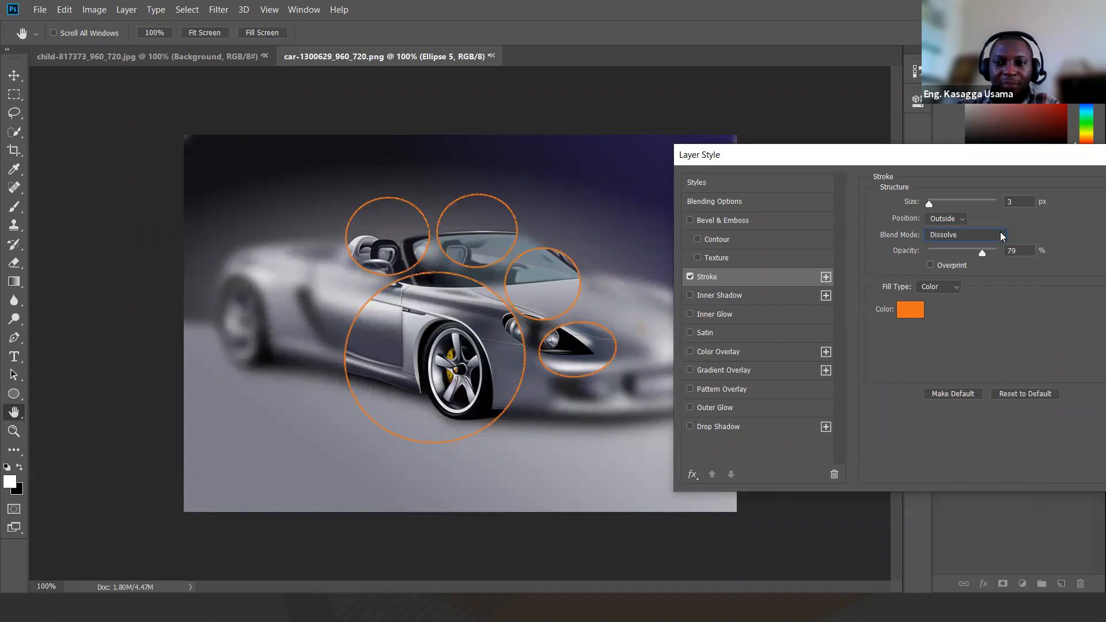
click(1000, 235)
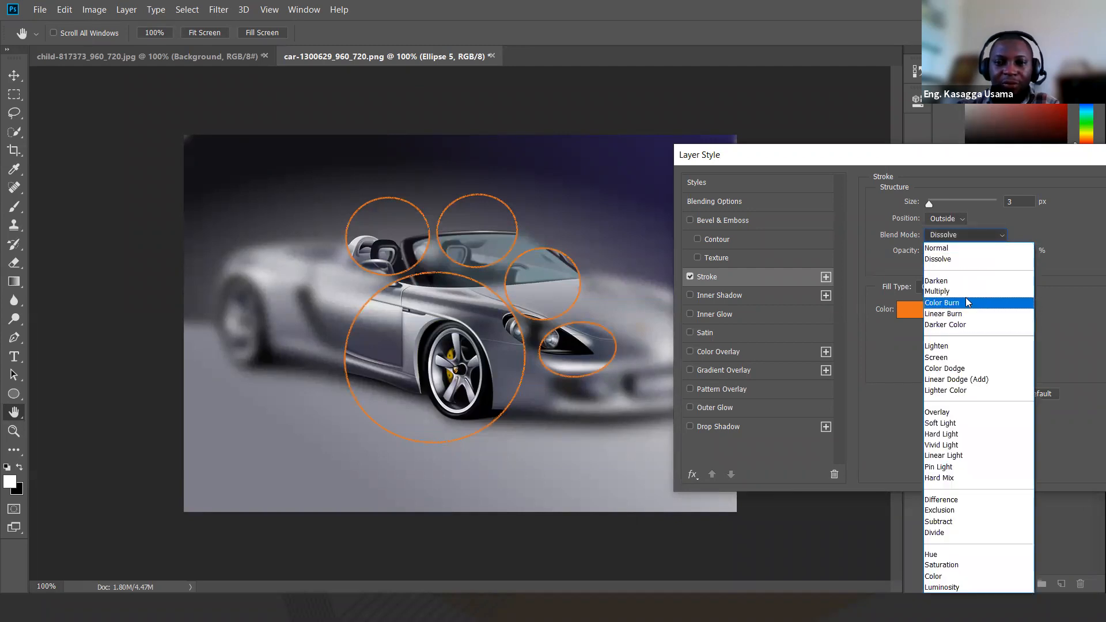
click(968, 303)
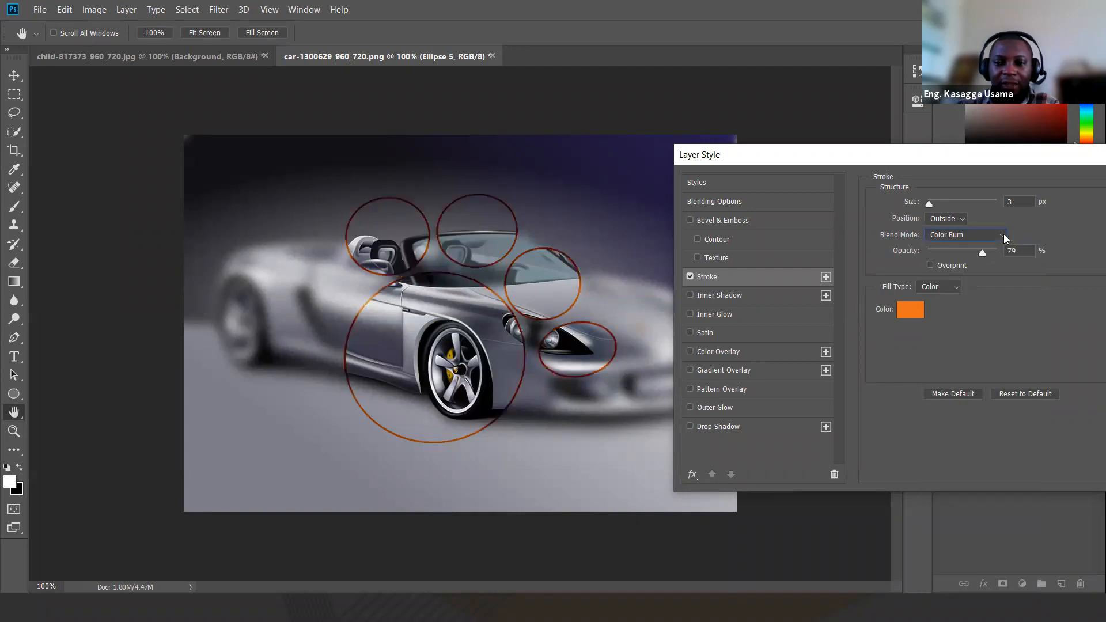
click(1004, 235)
click(967, 362)
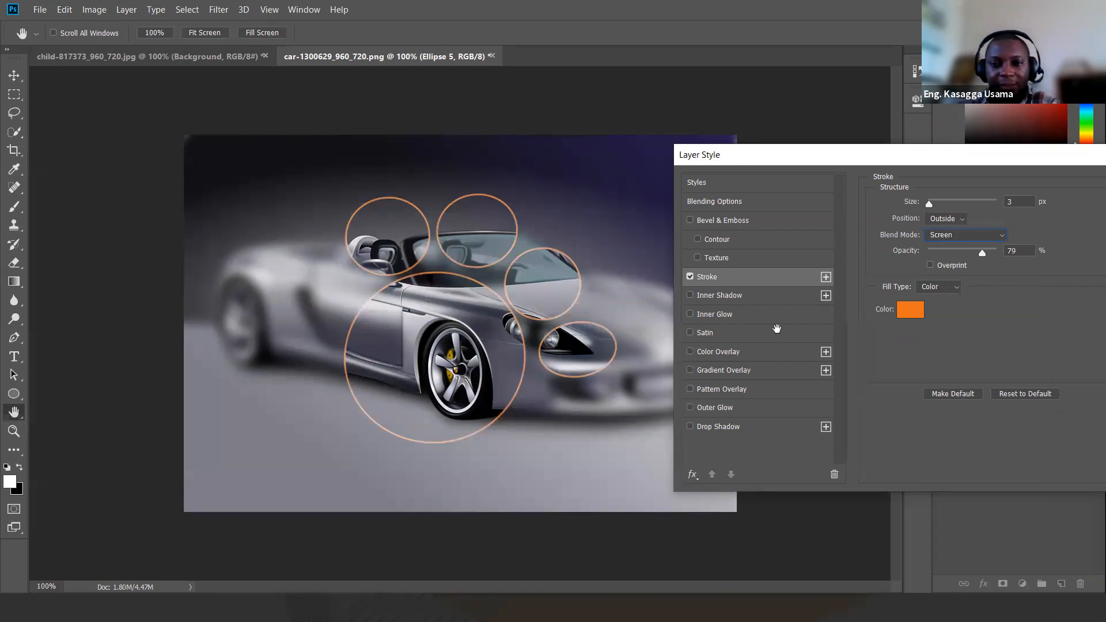
Step: Add a Drop Shadow to the paw shape and change the shadow color to dark yellow
click(691, 426)
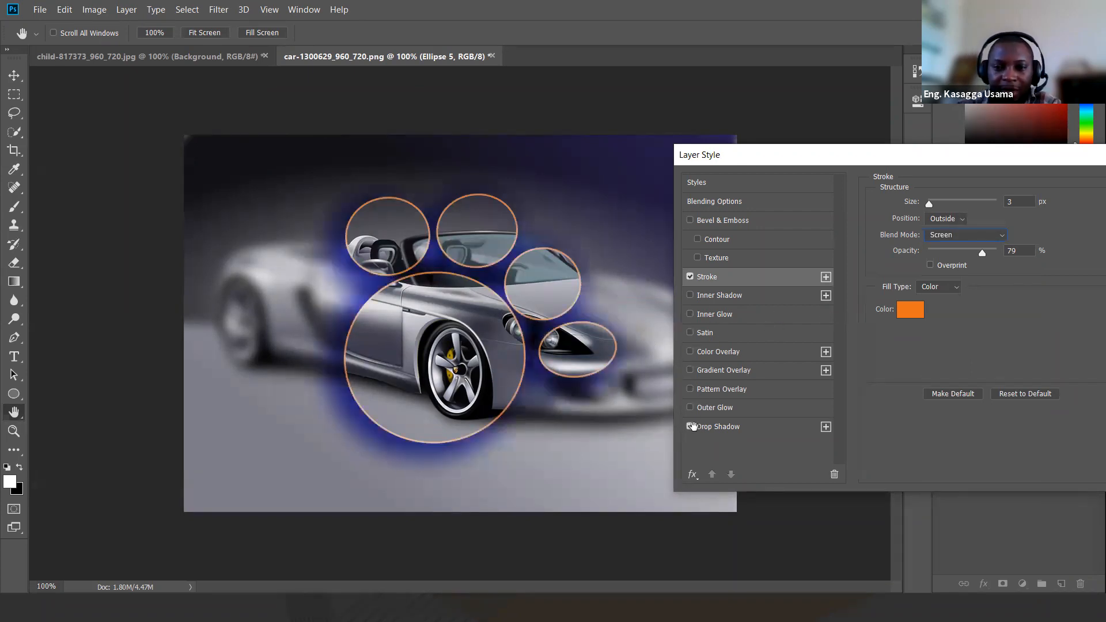
click(714, 427)
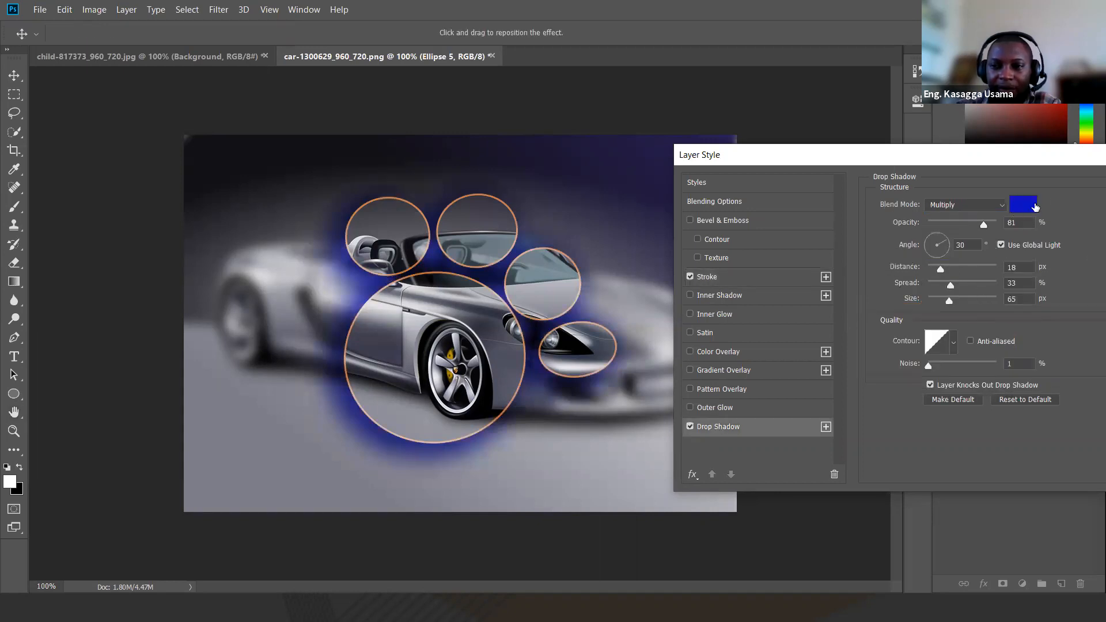
click(1034, 207)
click(762, 166)
click(716, 147)
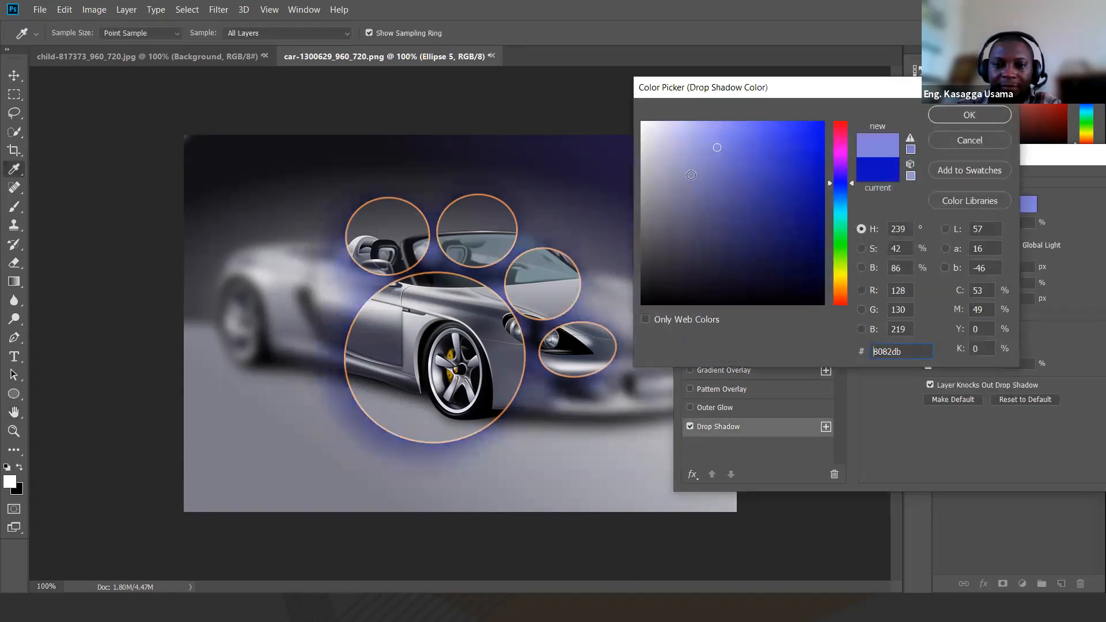
click(843, 237)
mouse_move(843, 259)
mouse_down()
mouse_move(840, 277)
mouse_move(842, 266)
mouse_up()
click(792, 149)
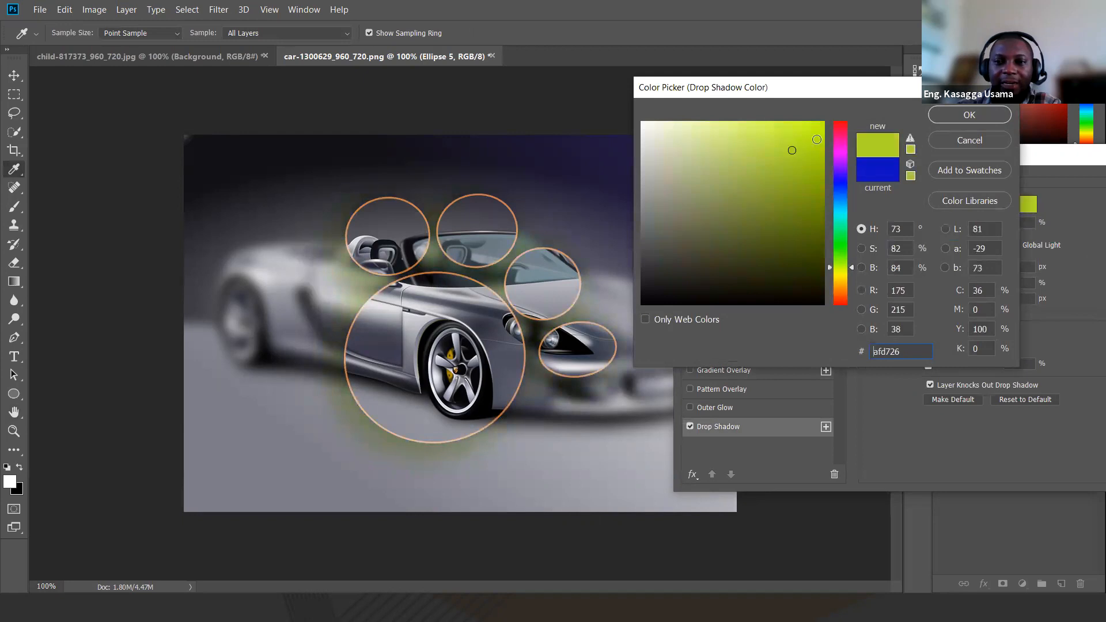
click(806, 137)
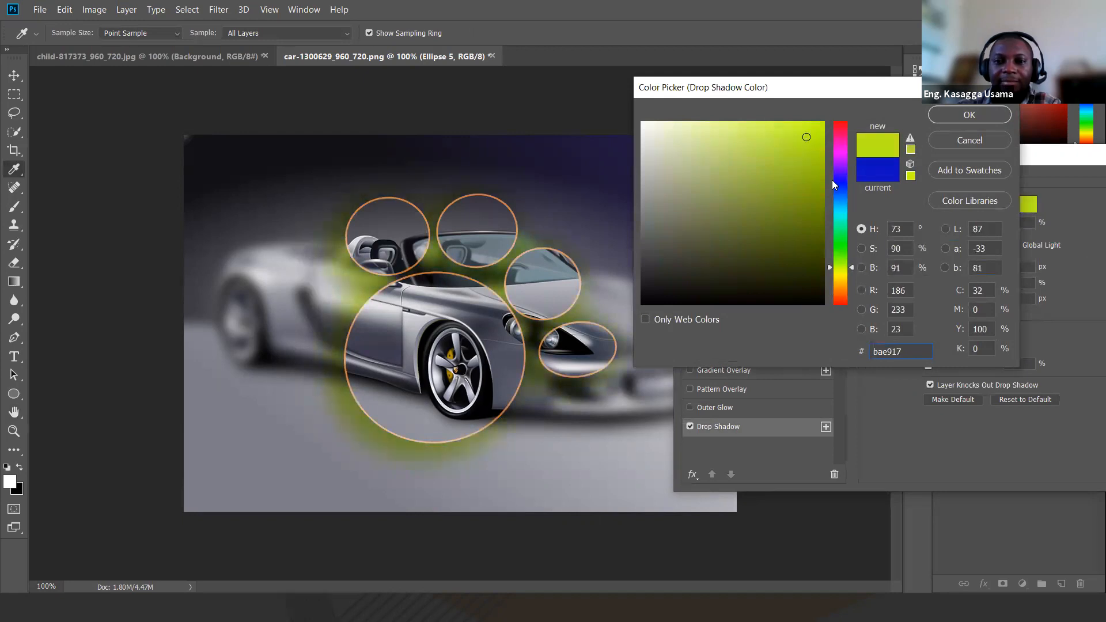
click(840, 276)
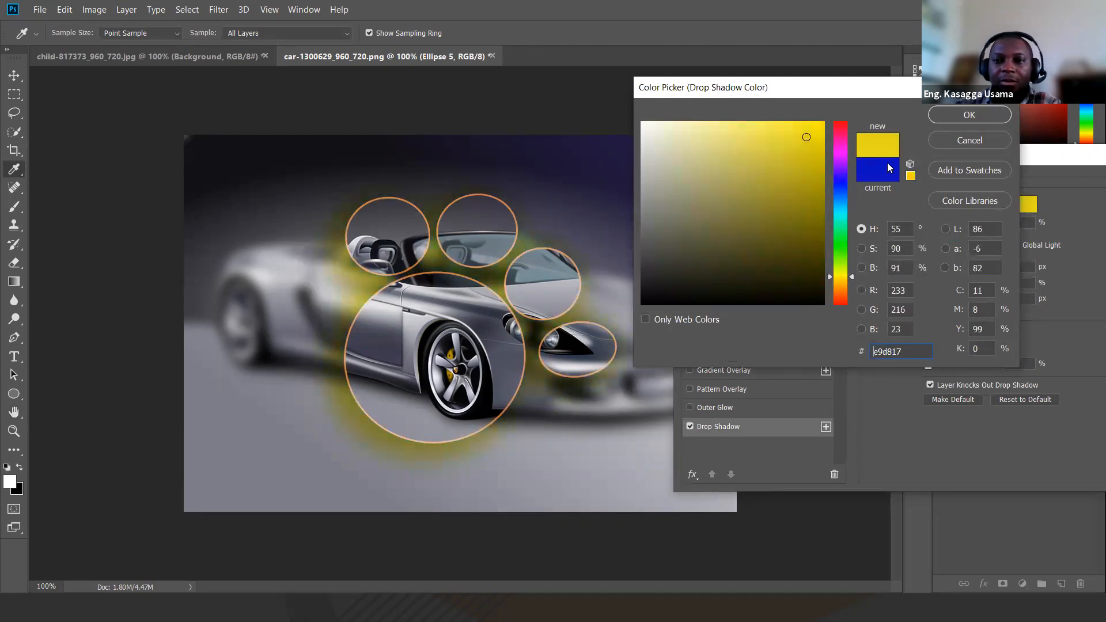
click(819, 167)
click(949, 114)
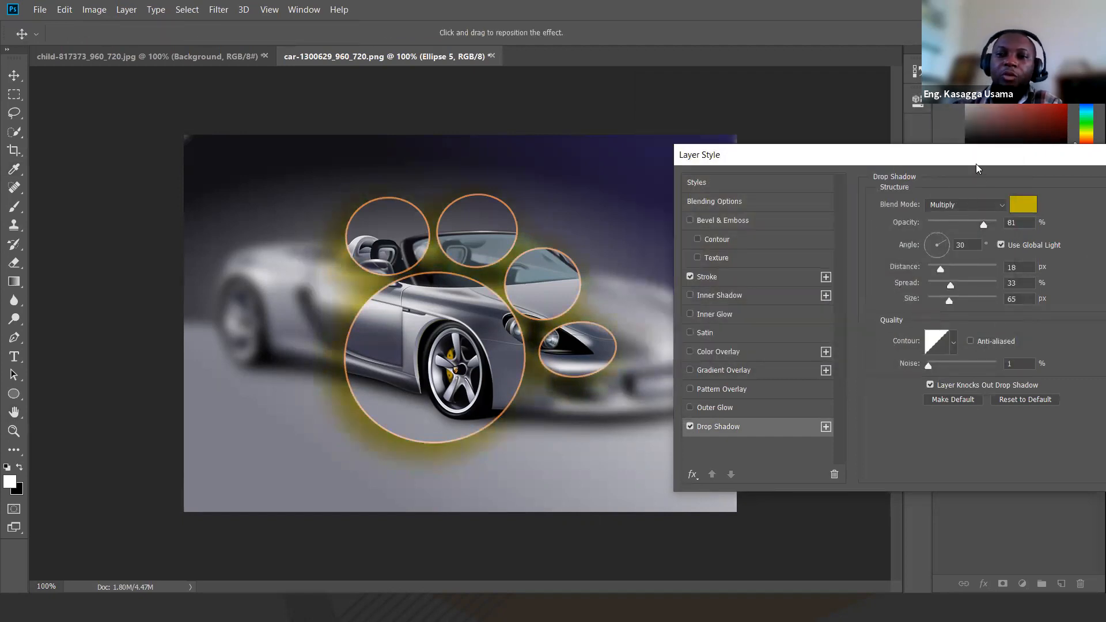
Step: Enable Outer Glow on the paw shape and apply the layer style
click(690, 407)
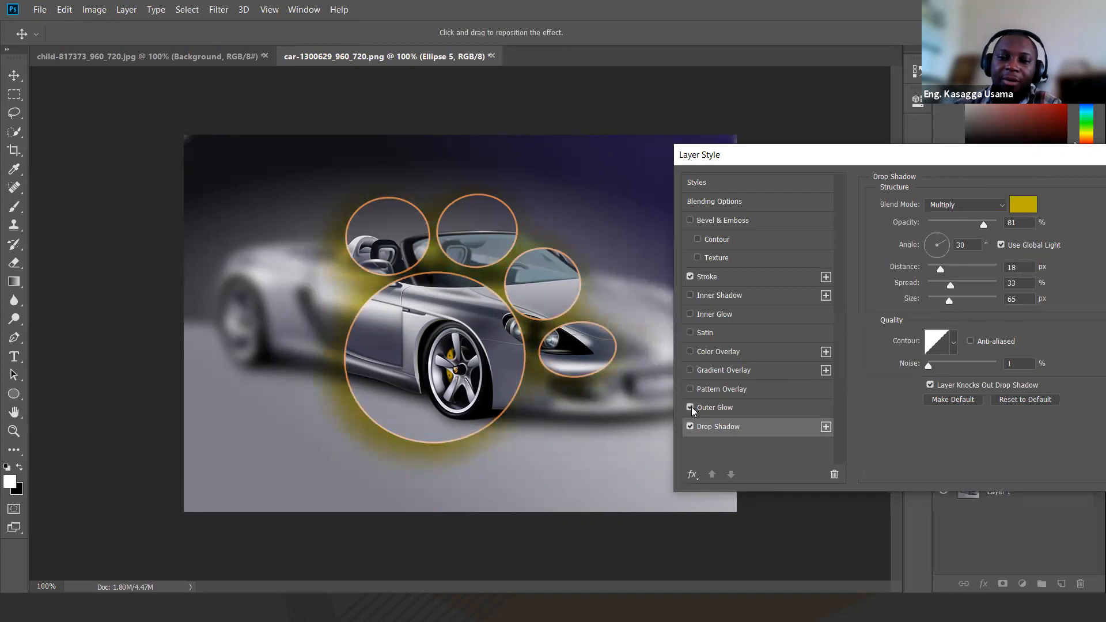
drag(984, 157, 802, 144)
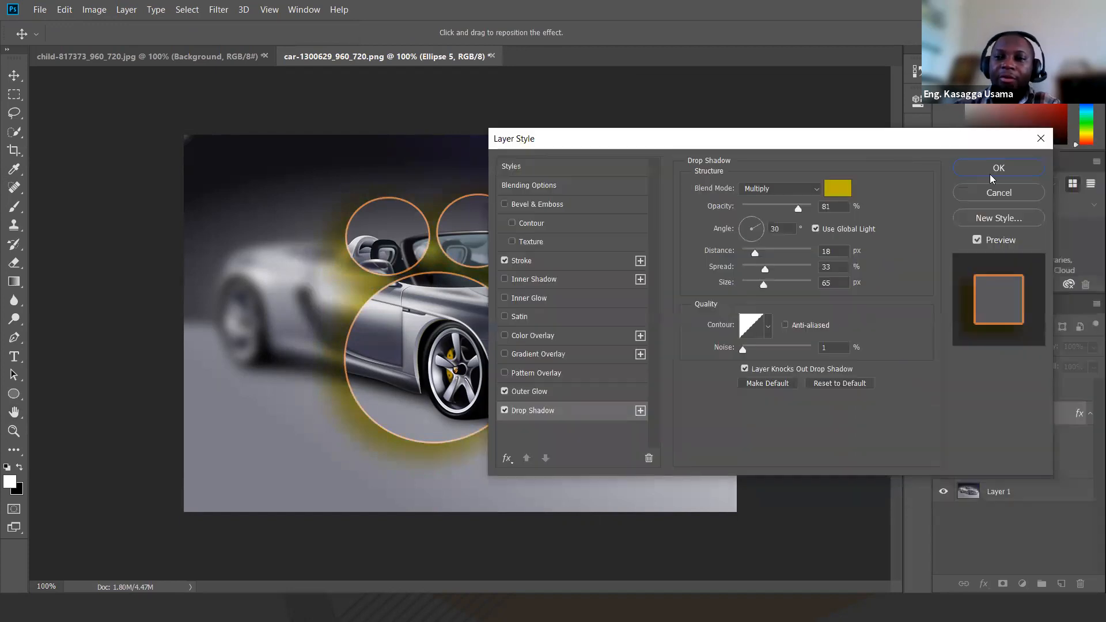
click(997, 168)
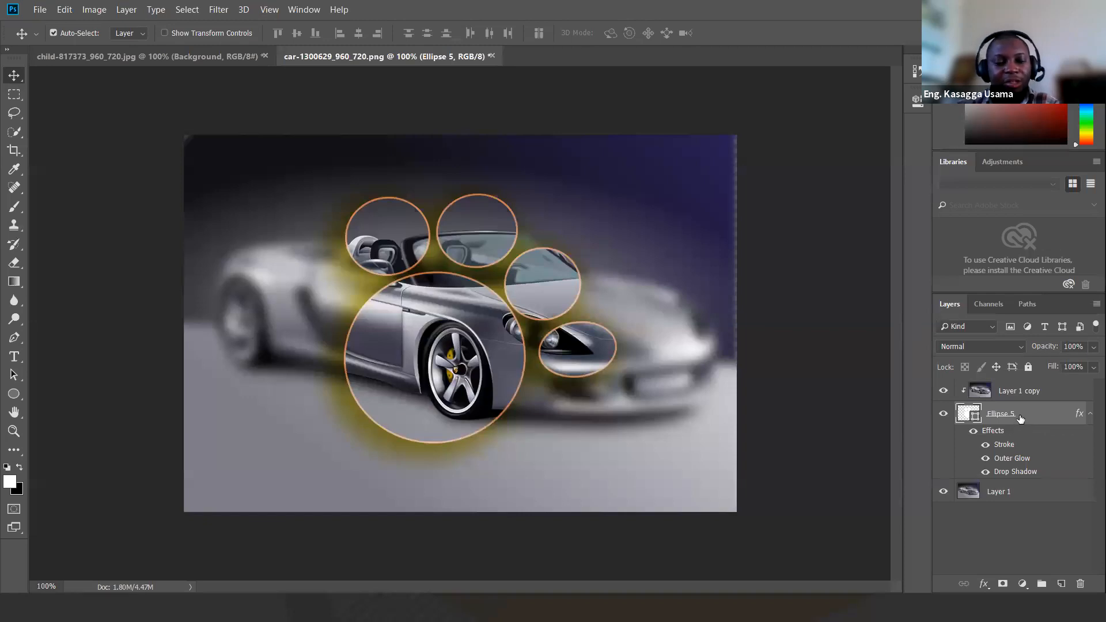
Step: Rotate the paw shape clockwise until its toes face the car's nose and place it over the car's front end
key(ctrl+t)
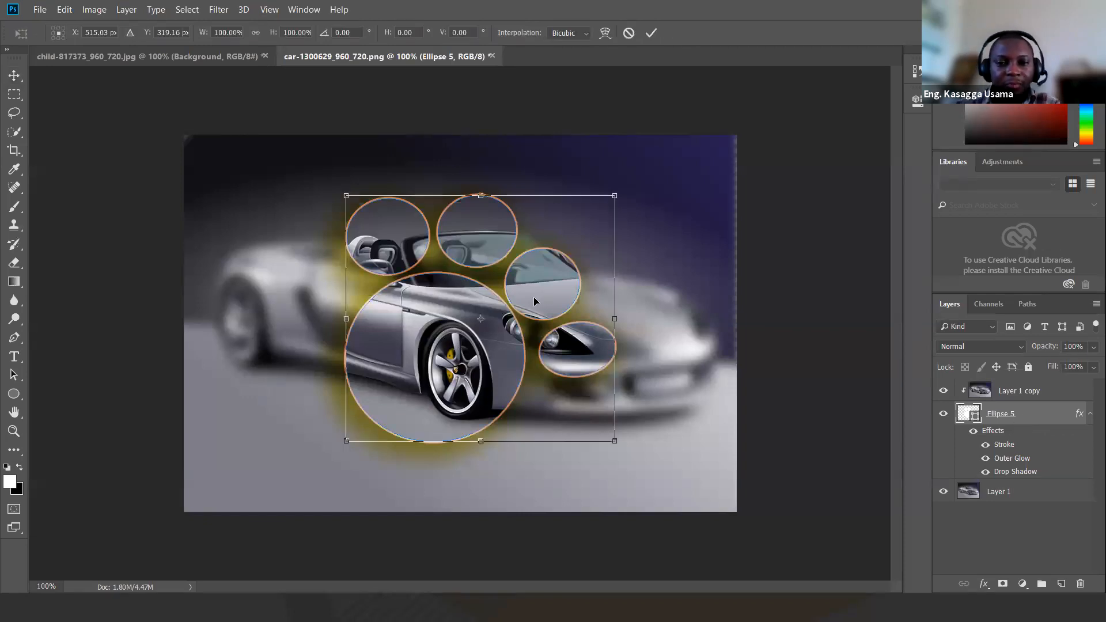
mouse_move(535, 302)
mouse_down()
mouse_move(462, 284)
mouse_move(520, 312)
mouse_move(547, 306)
mouse_up()
drag(675, 261, 714, 376)
drag(612, 354, 635, 374)
click(650, 33)
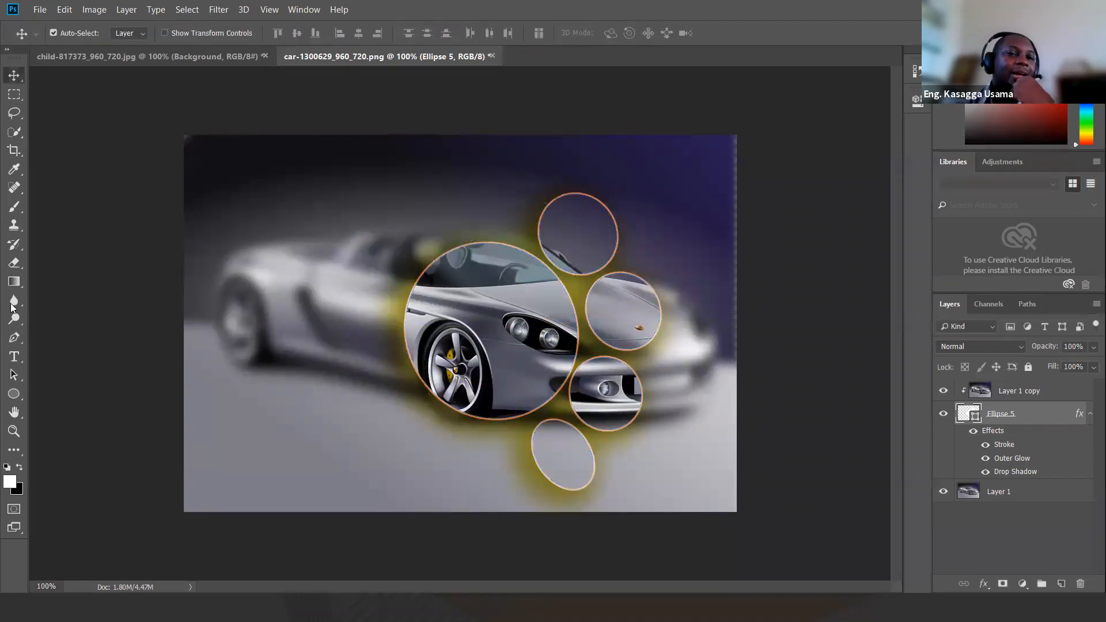
Step: Try adding the text "Soon" below the car's blurred rear wheel and set its color to red
click(13, 358)
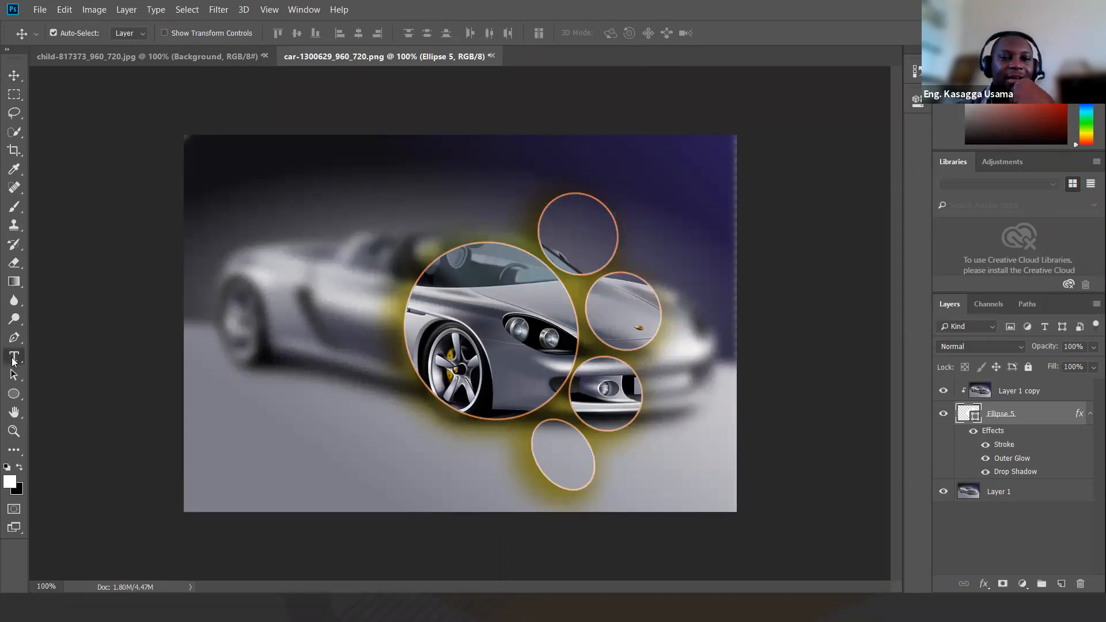
click(202, 370)
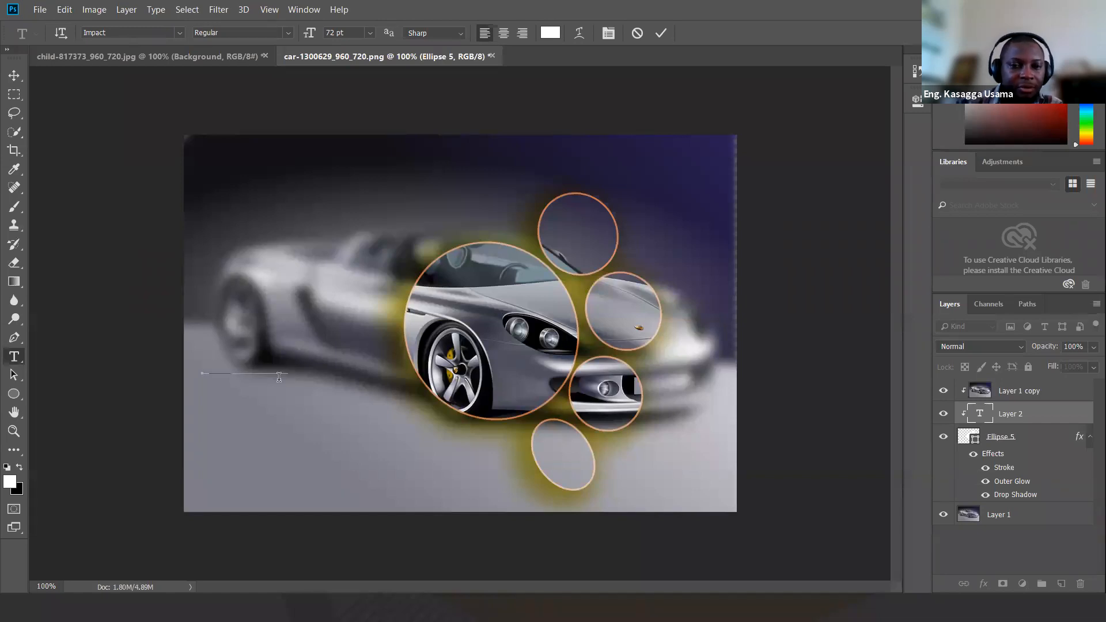
key(ctrl+a)
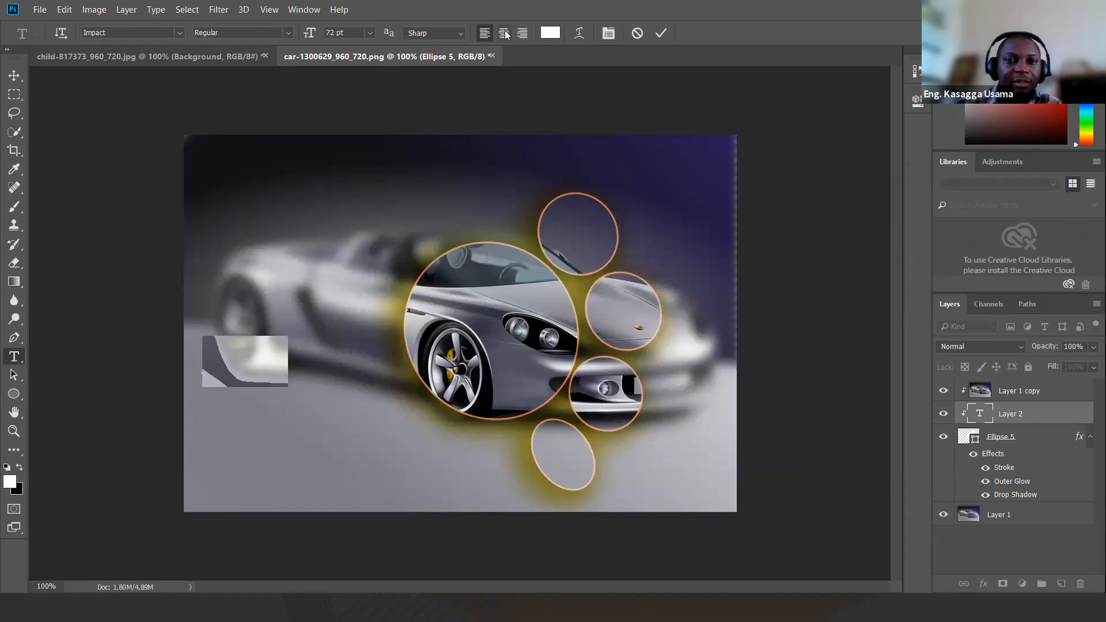
click(549, 32)
mouse_move(721, 151)
mouse_down()
mouse_move(757, 150)
mouse_move(763, 190)
mouse_move(775, 194)
mouse_move(751, 246)
mouse_move(800, 150)
mouse_up()
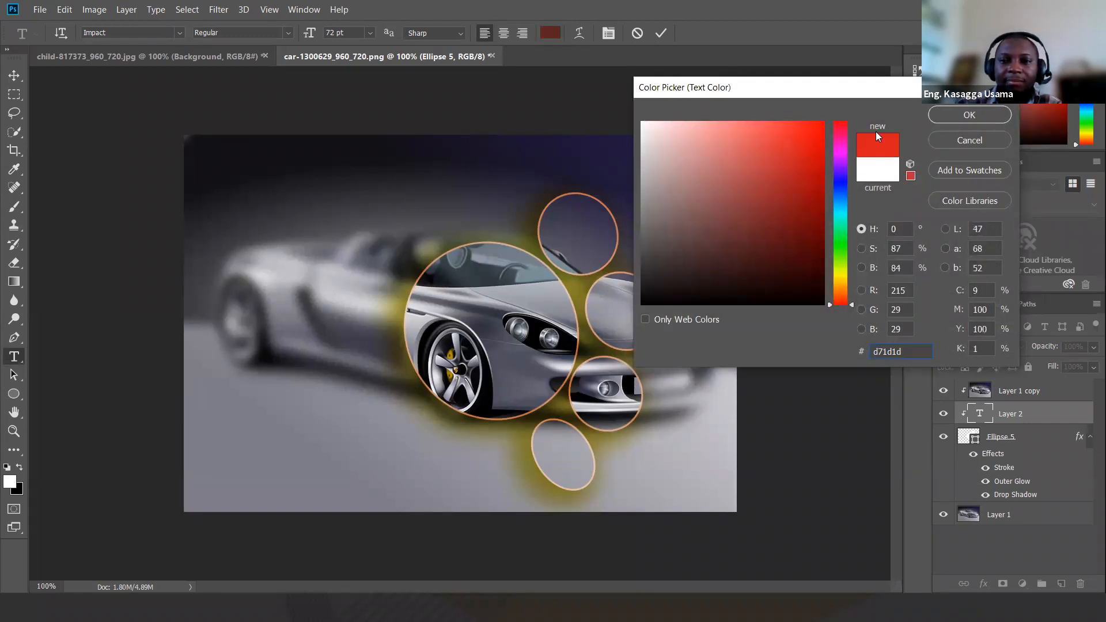
click(953, 114)
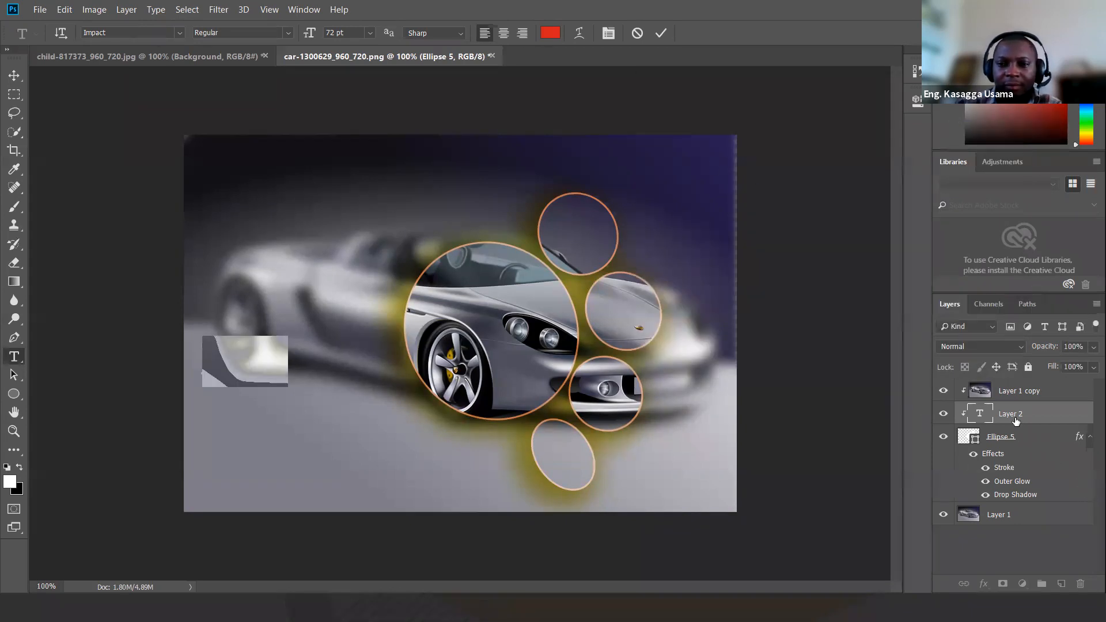
Step: Move the "Soon" text layer above Layer 1 copy, then delete the text layer
drag(1019, 413, 1024, 381)
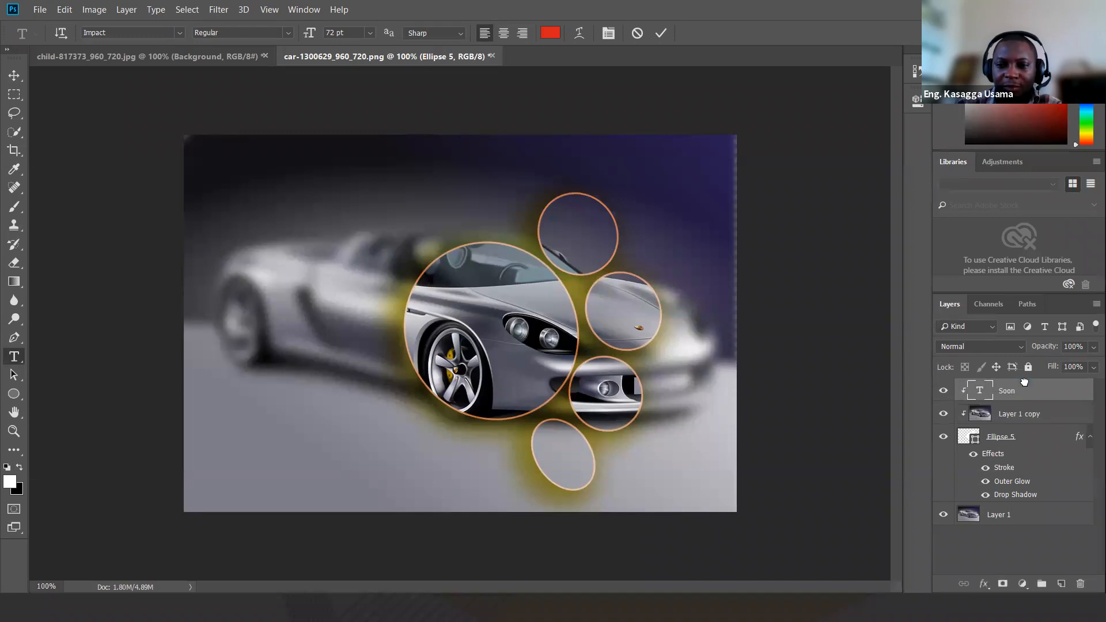
right_click(990, 393)
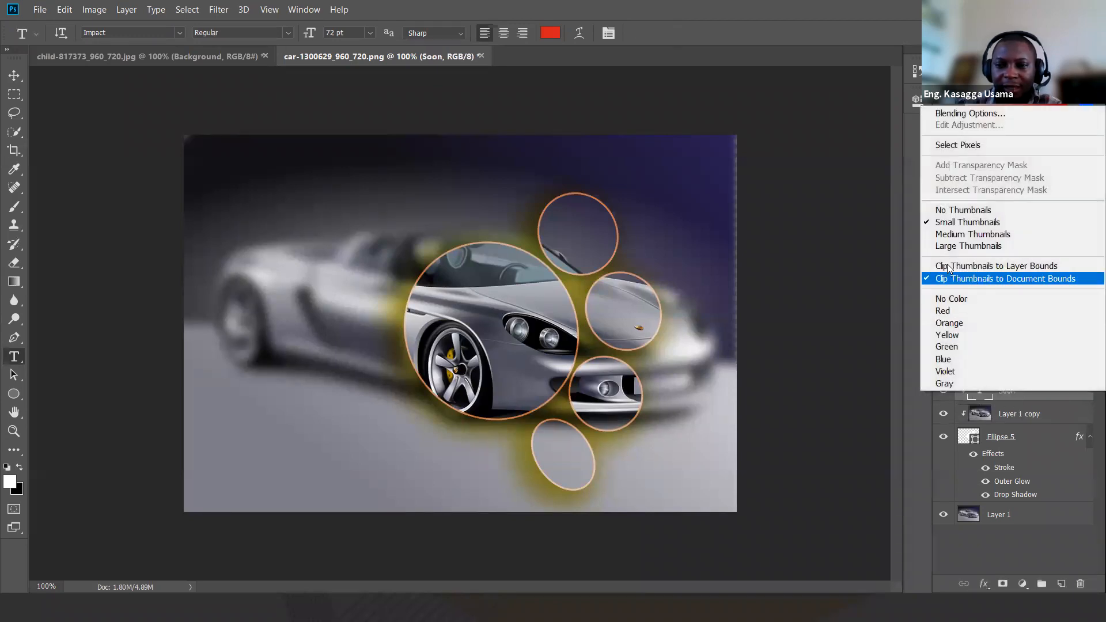
click(1016, 395)
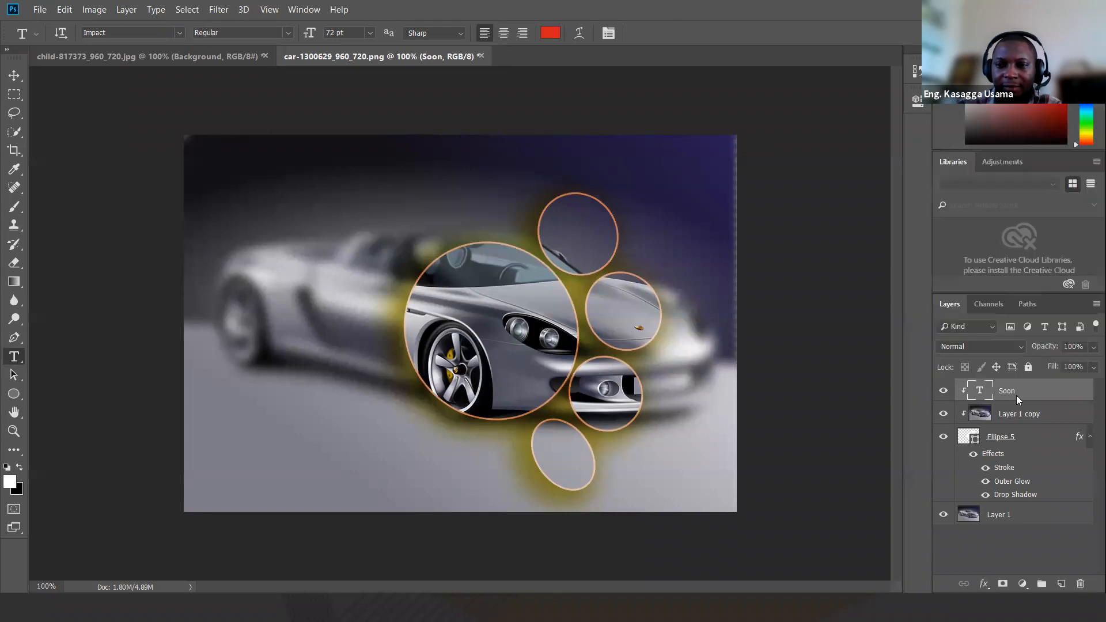
right_click(1016, 395)
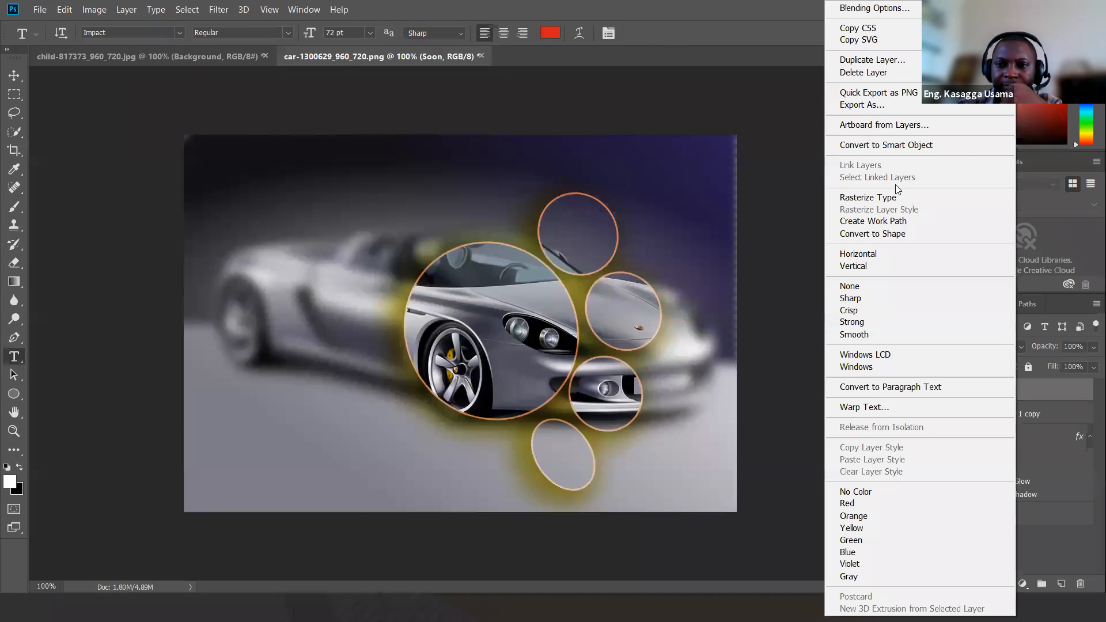
click(813, 332)
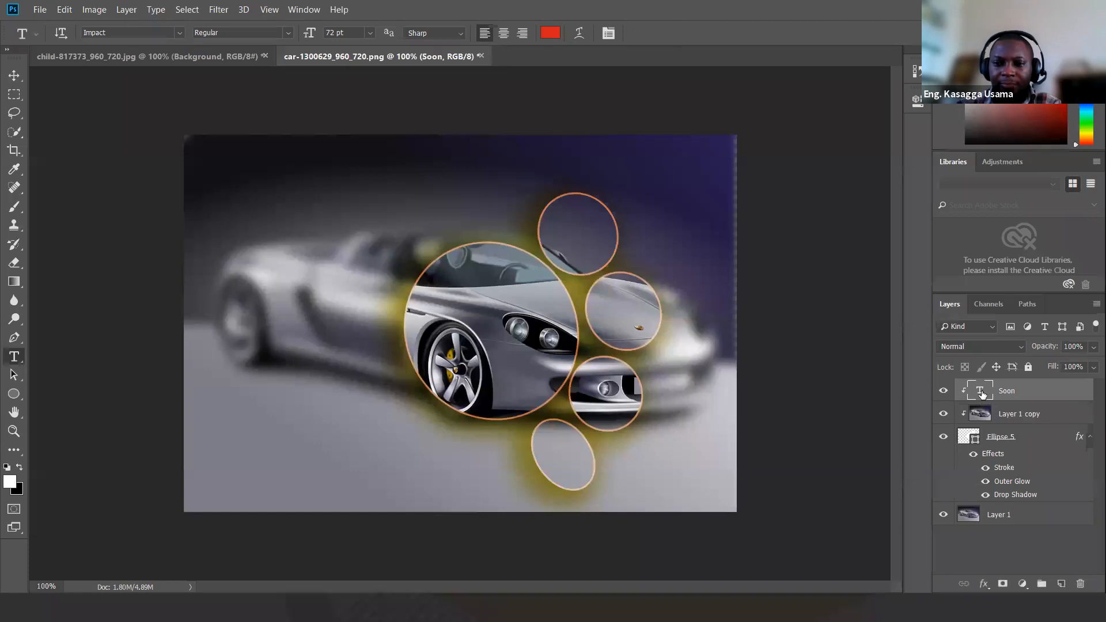
key(Delete)
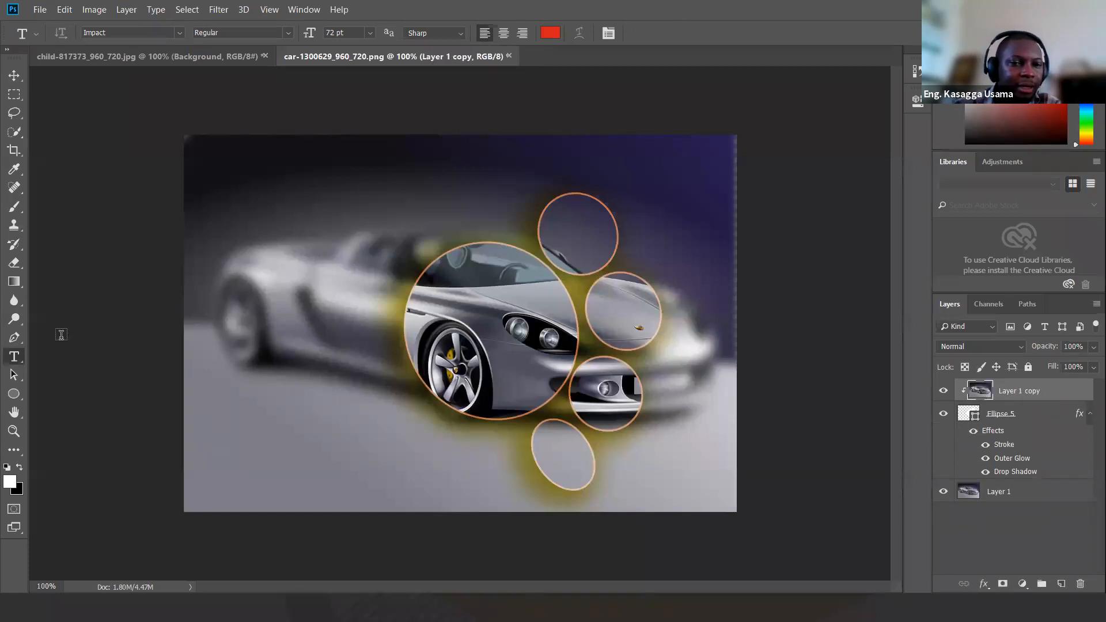
Step: Add the text "Soon!" in 72 pt Impact over the car's blurred rear wheel
click(232, 332)
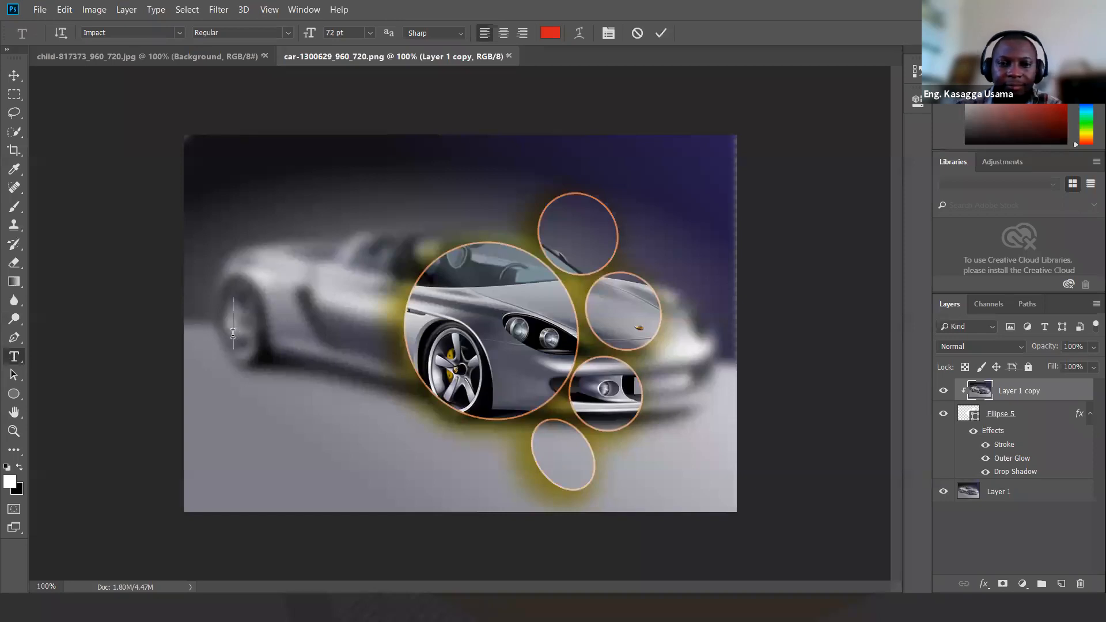
text(Soon)
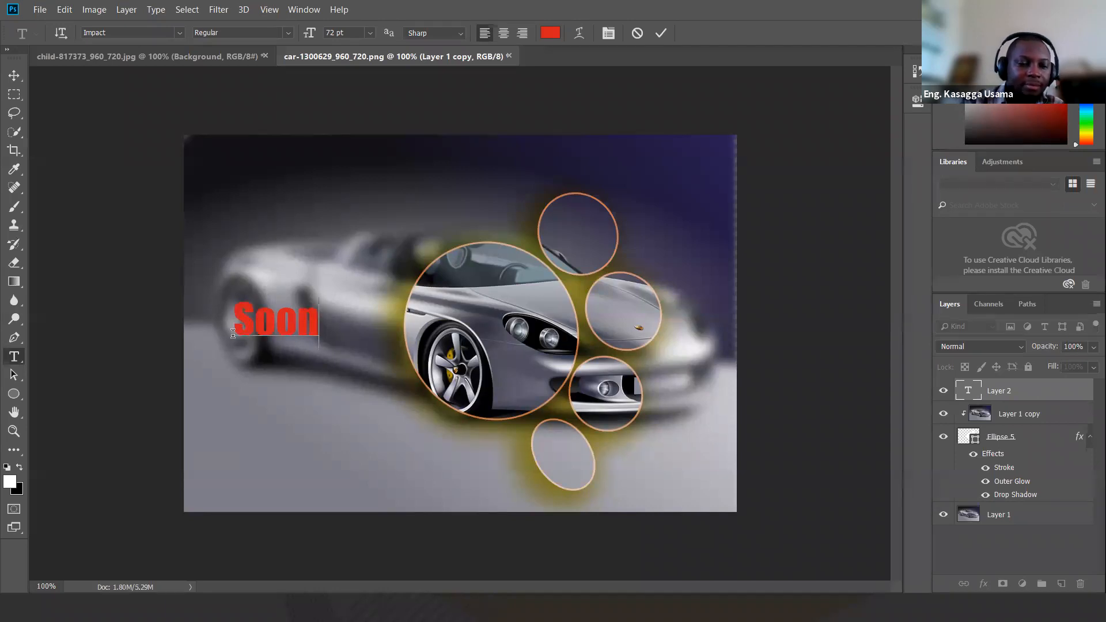
text(!)
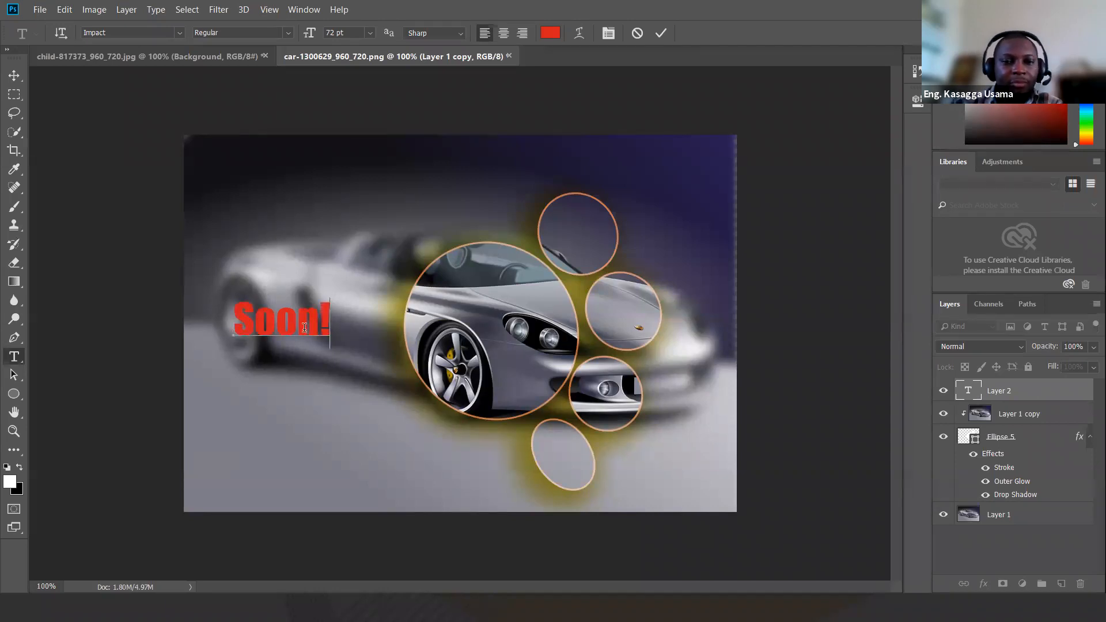
Step: Try dark brown and yellow on the "Soon!" text, then set its color to off-white f8f8f6 and commit the text
drag(331, 320, 238, 315)
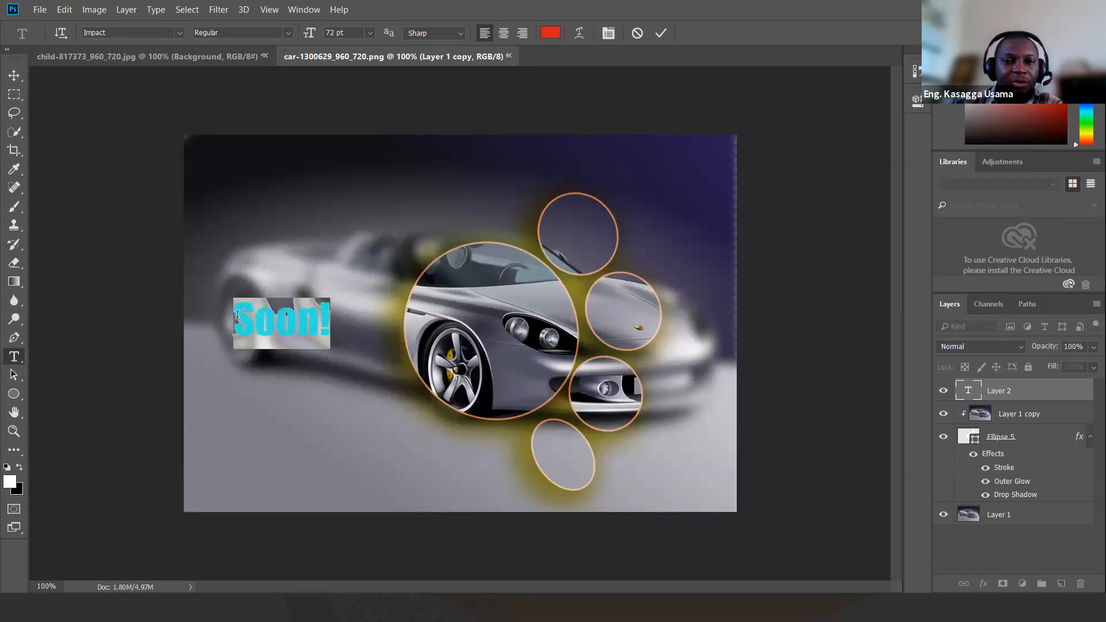
click(547, 34)
click(710, 222)
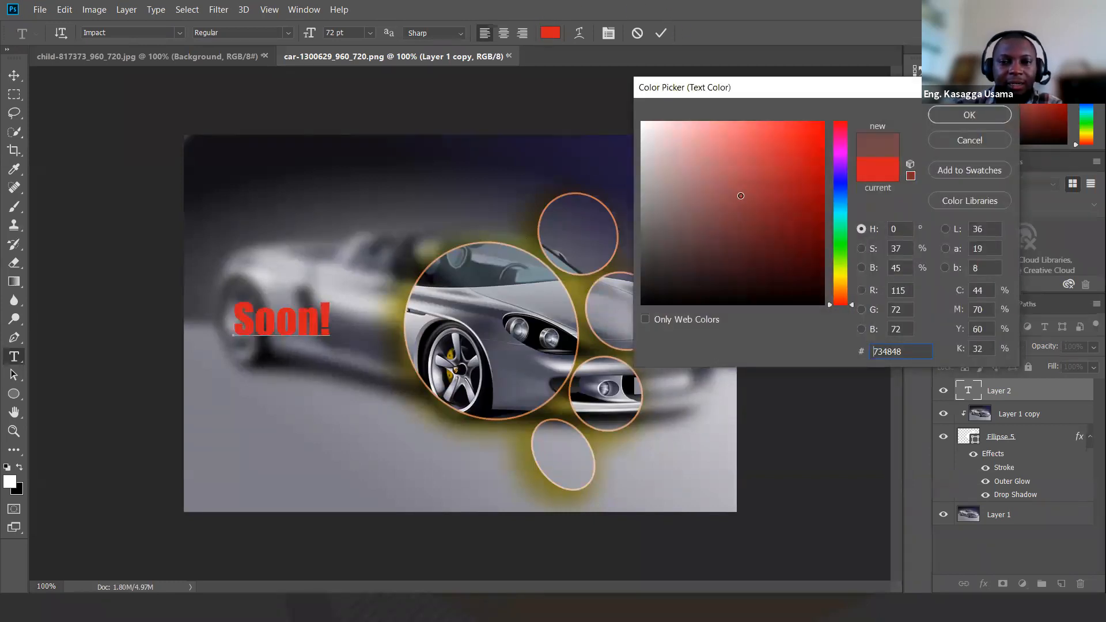
drag(741, 195, 755, 270)
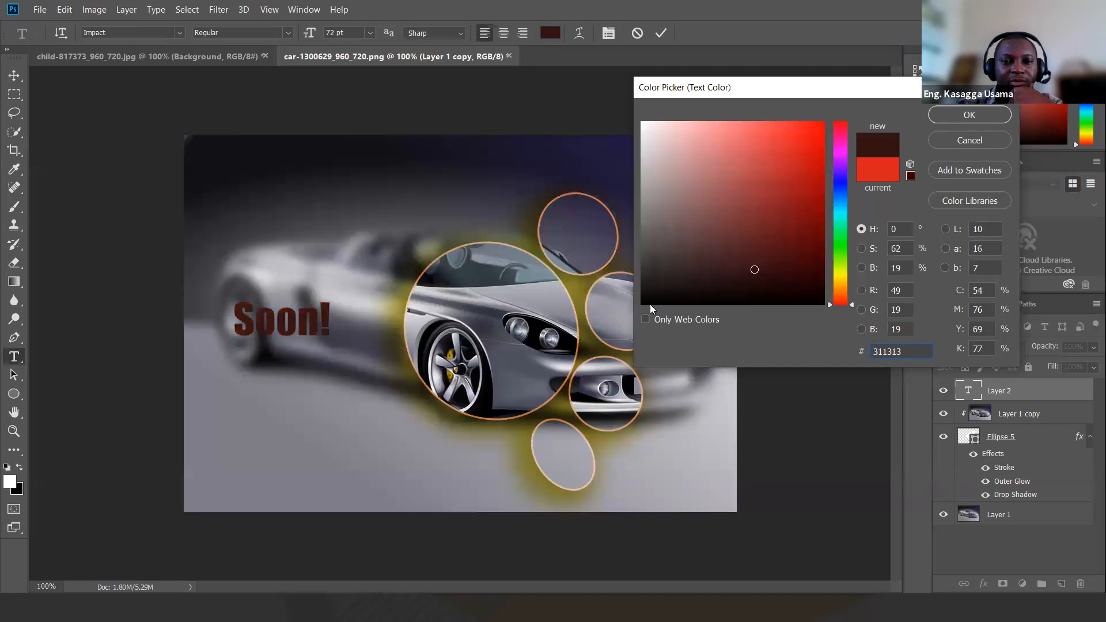
click(581, 289)
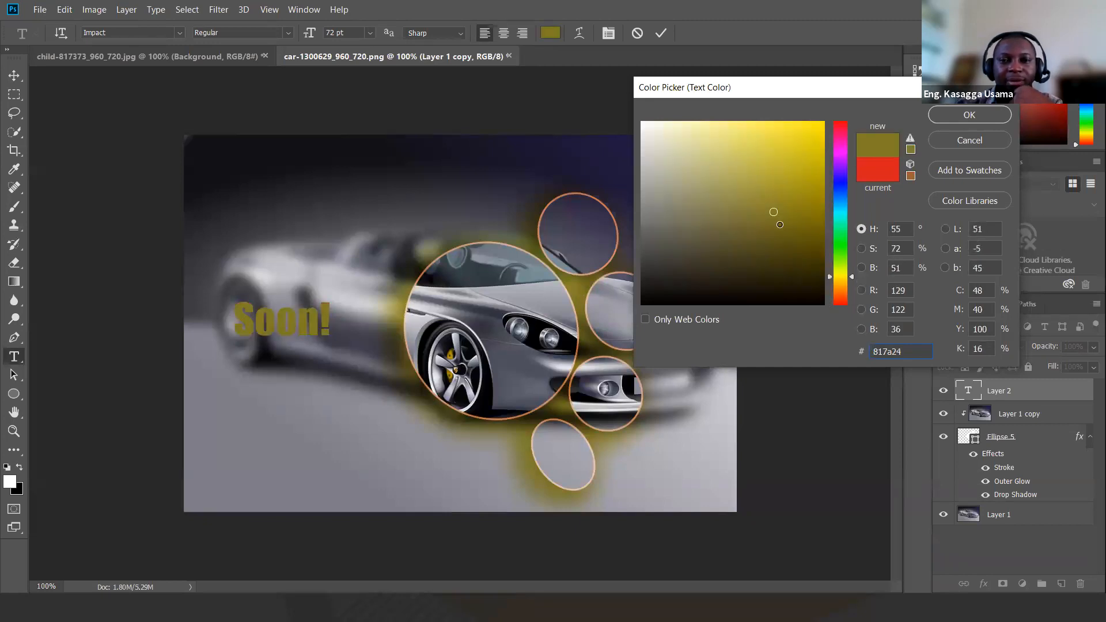
text(dcb222)
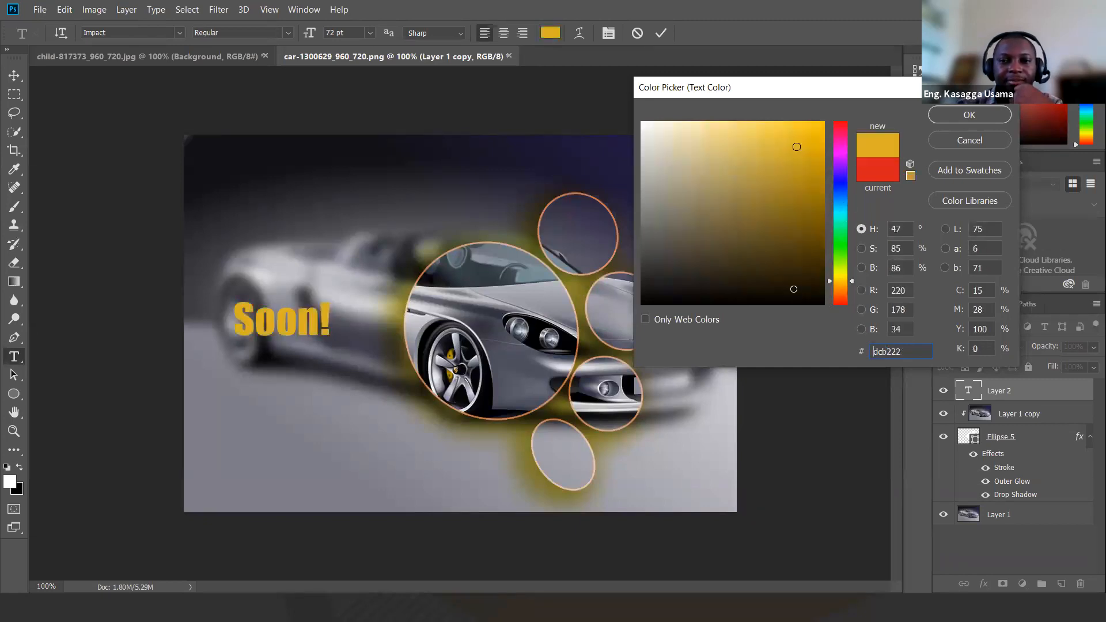
click(793, 289)
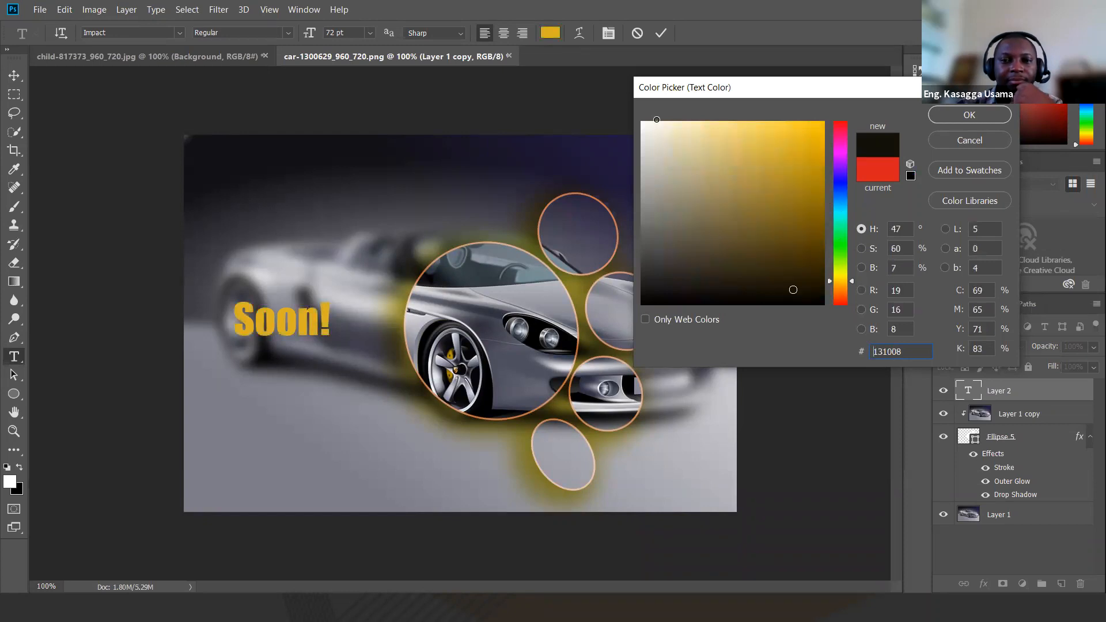
click(647, 136)
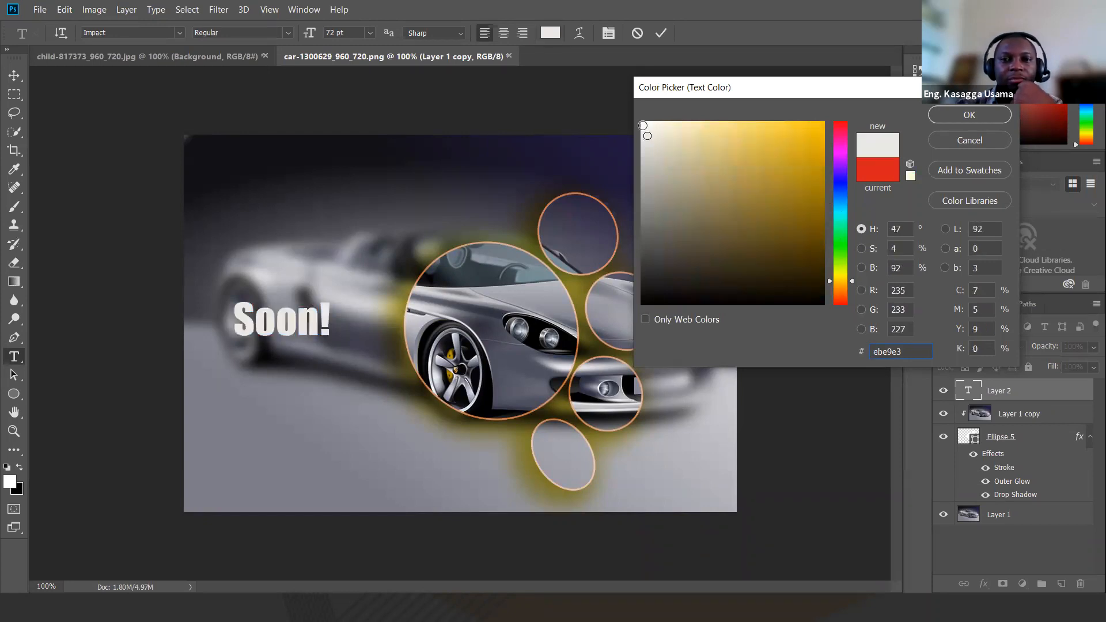
click(643, 126)
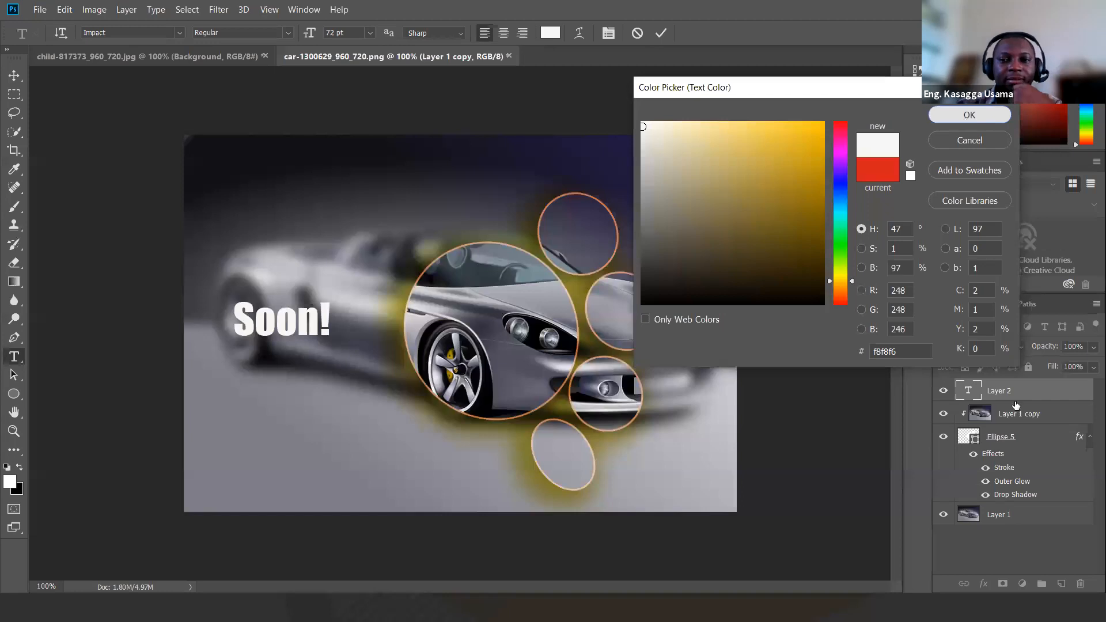
key(Return)
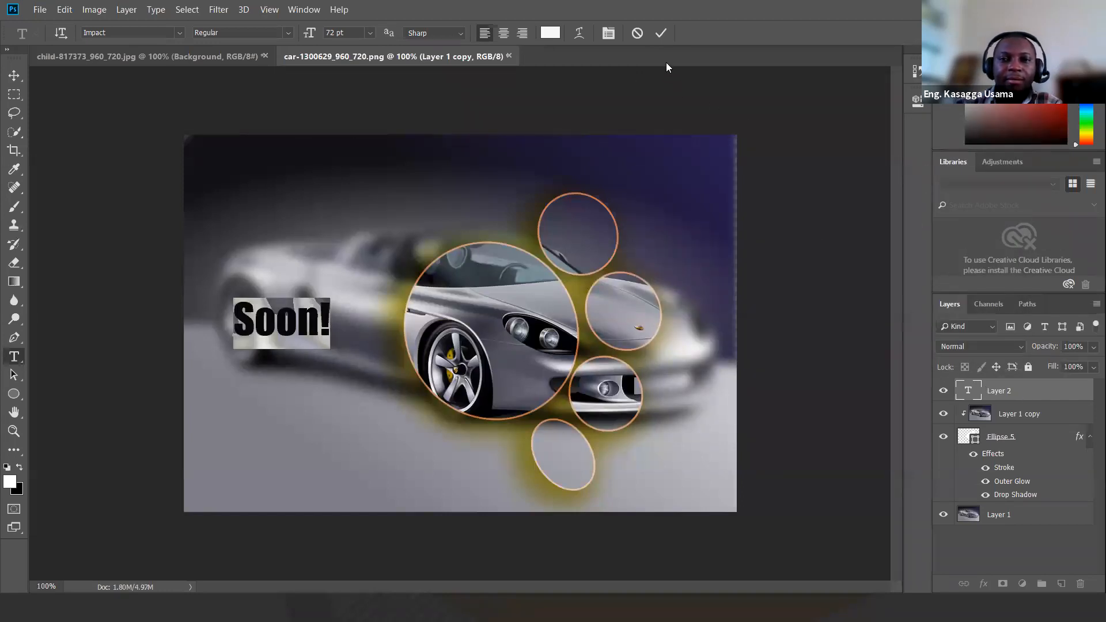
click(661, 33)
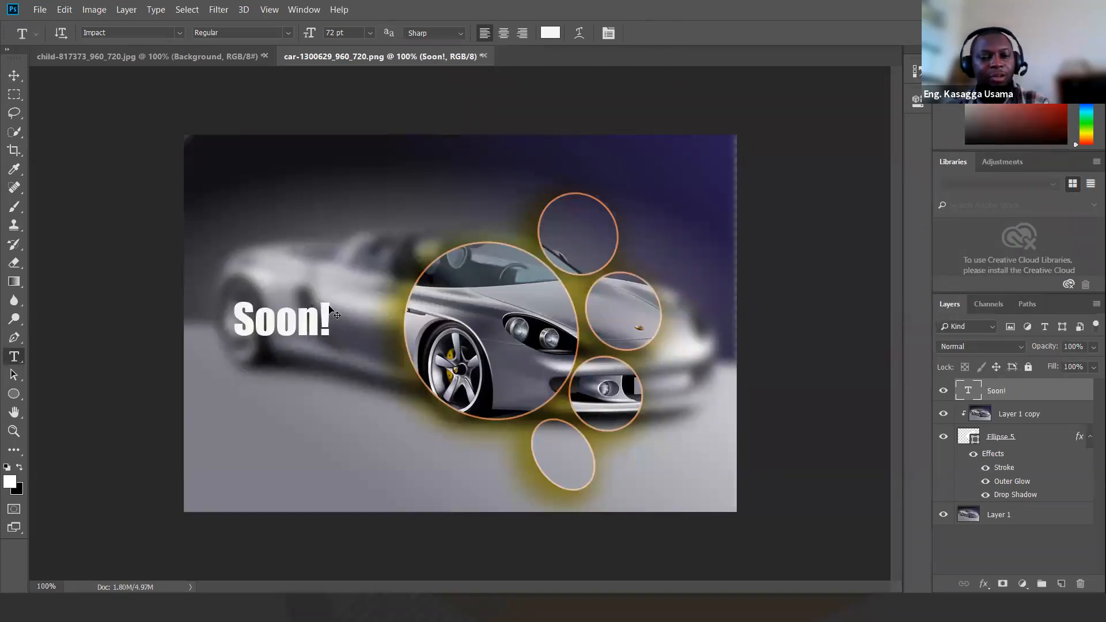
Step: Scale the "Soon!" text to about 168% width and 176% height and place it between the rear wheel and the paw's large circle
key(ctrl+t)
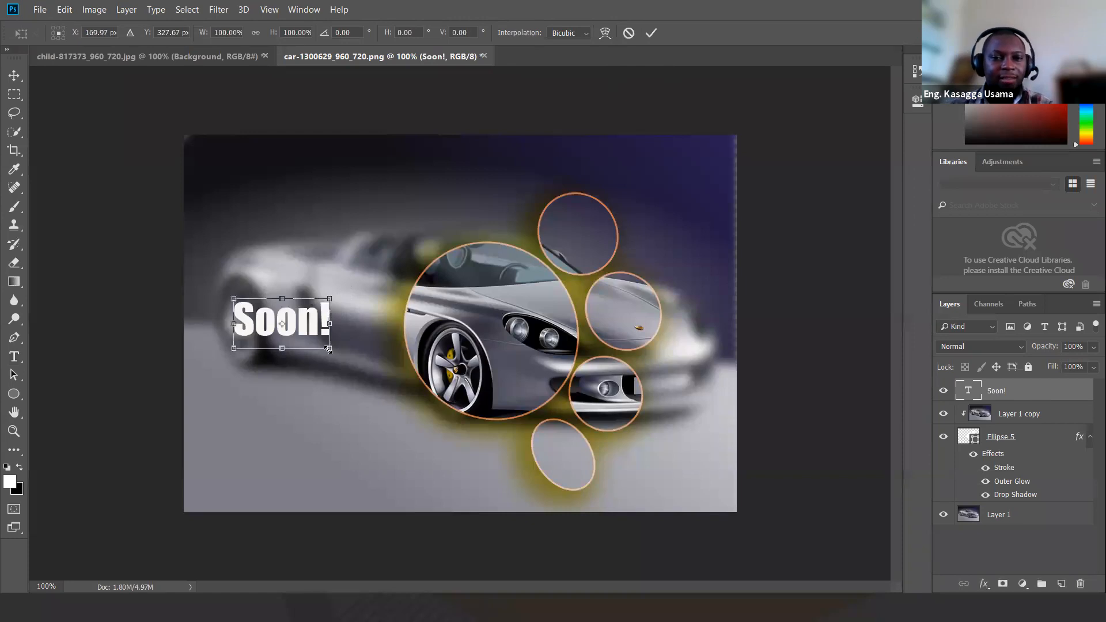
drag(349, 365, 422, 420)
drag(328, 346, 301, 306)
drag(375, 365, 368, 348)
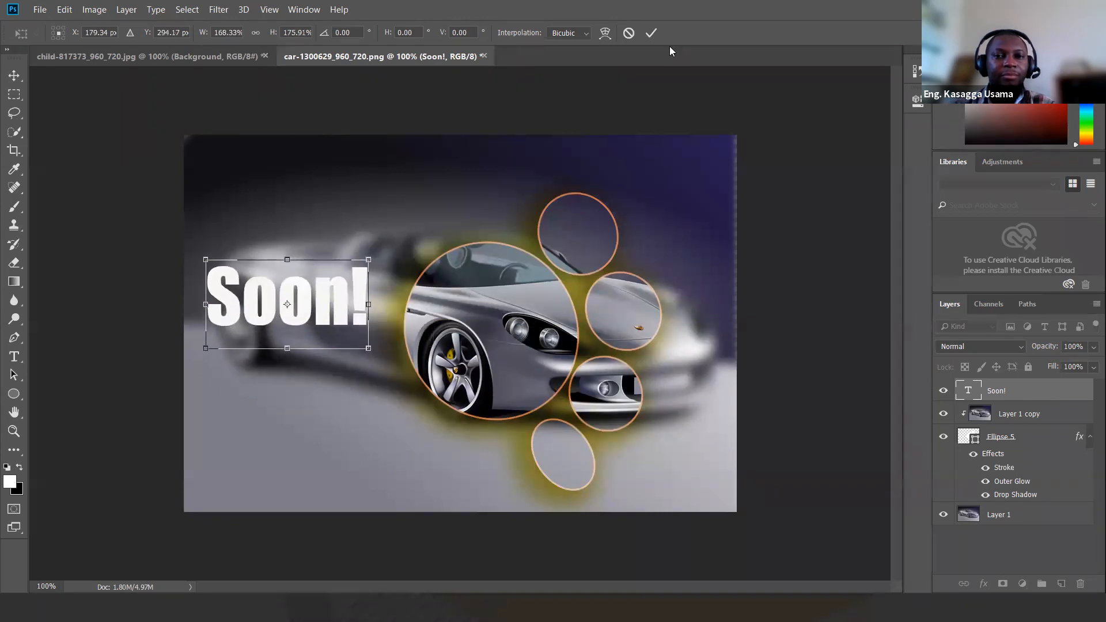
click(651, 32)
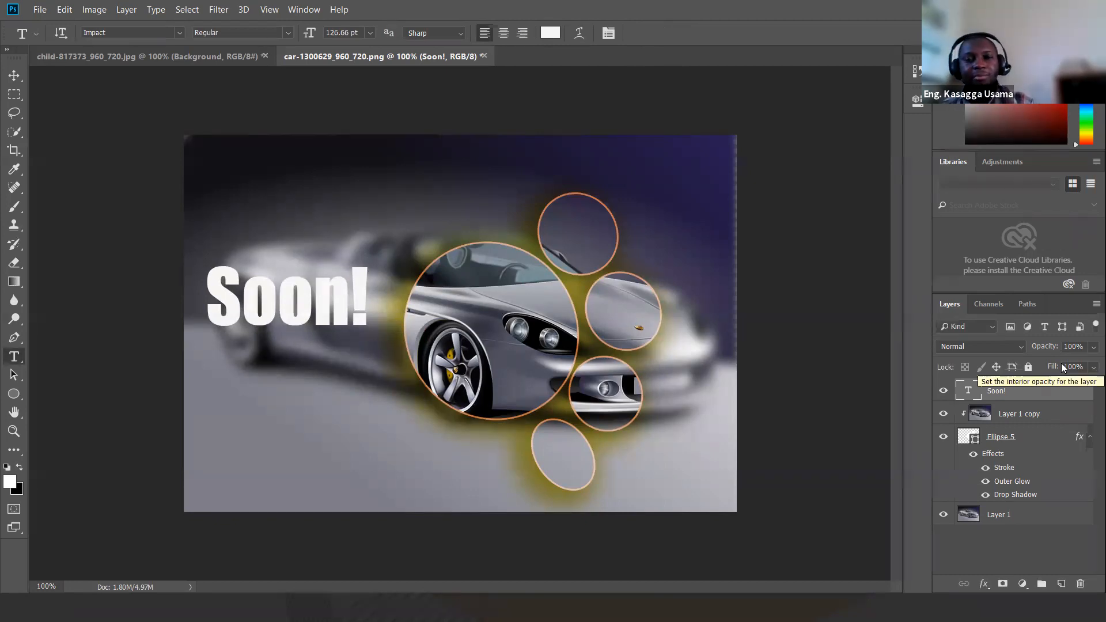
Step: Try a Stroke on the "Soon!" text layer, then remove it and enable a Drop Shadow instead
right_click(1003, 390)
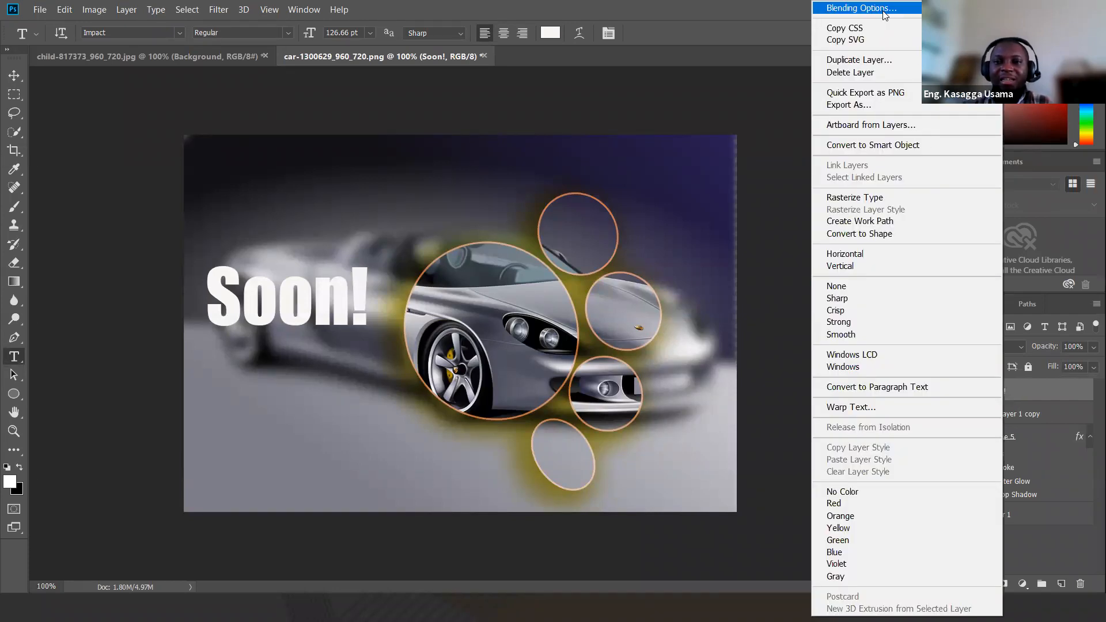
click(884, 9)
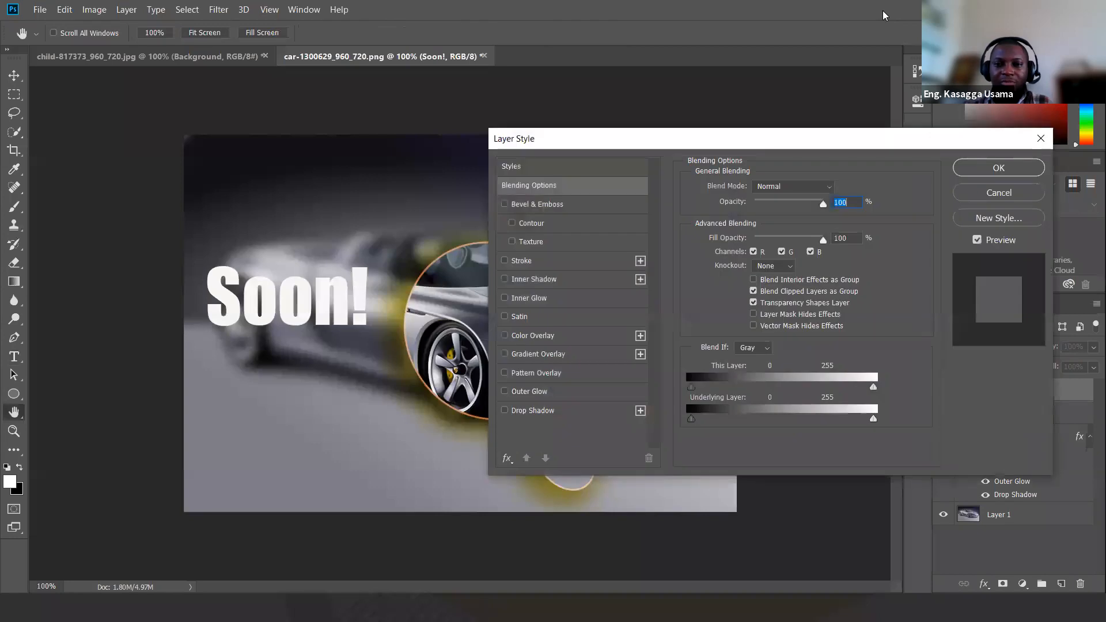
drag(696, 144, 786, 144)
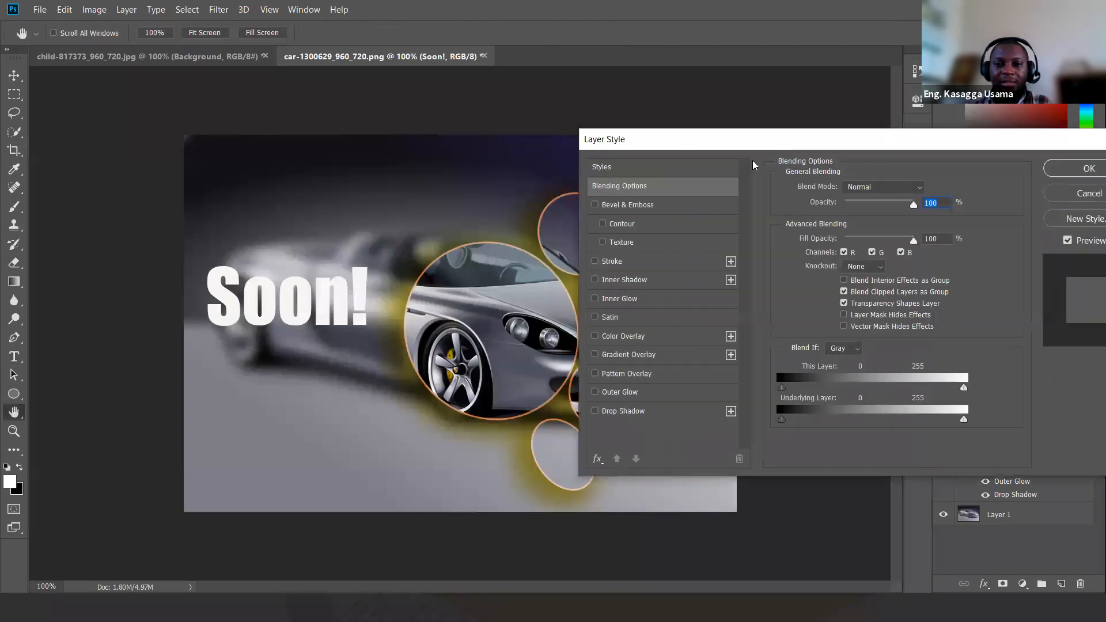
click(596, 261)
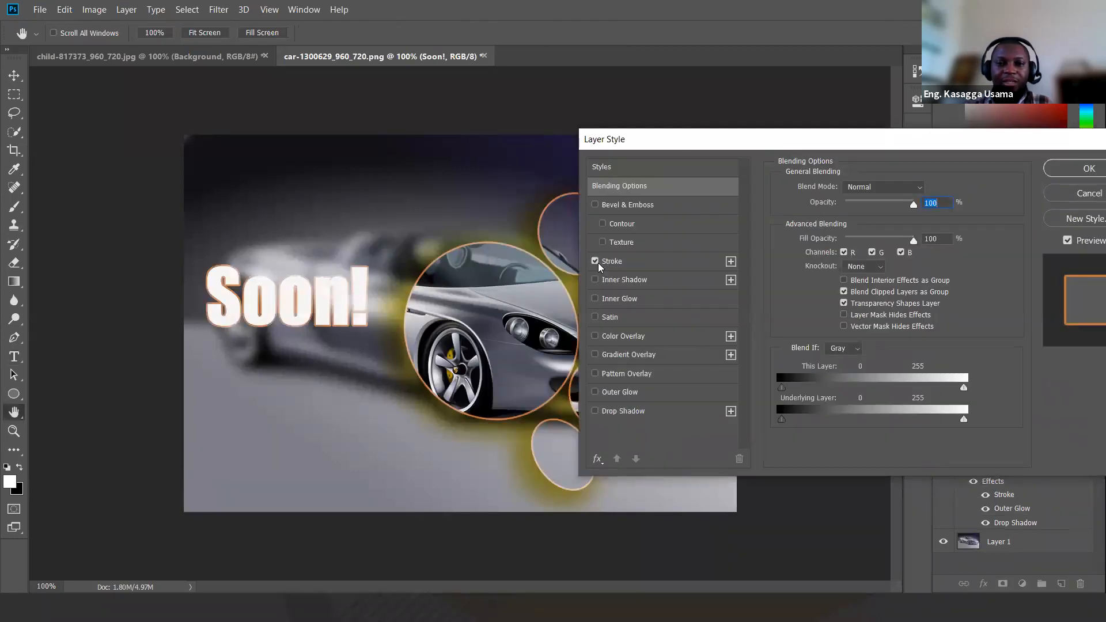
click(596, 261)
click(595, 411)
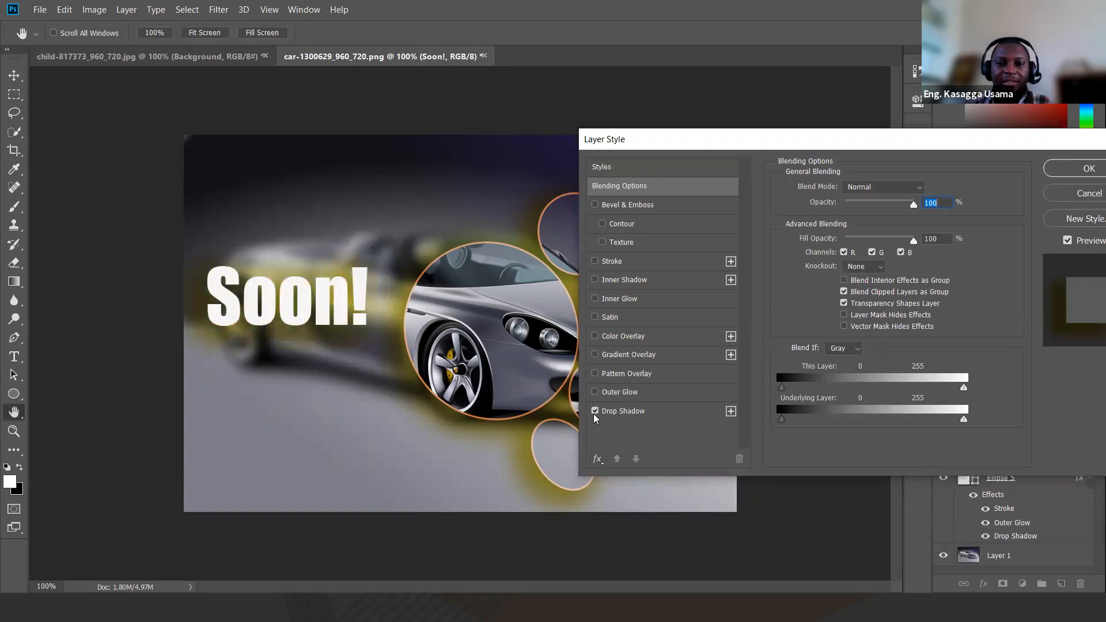
Step: Set the "Soon!" text's Drop Shadow color to pink and reduce its spread
click(666, 416)
click(943, 192)
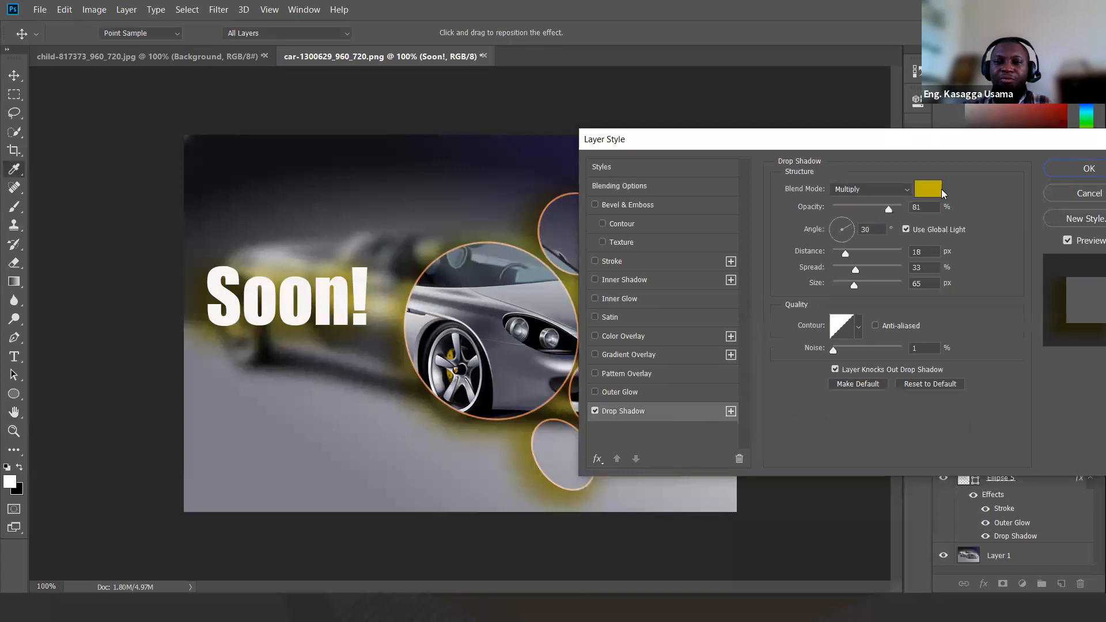
click(783, 160)
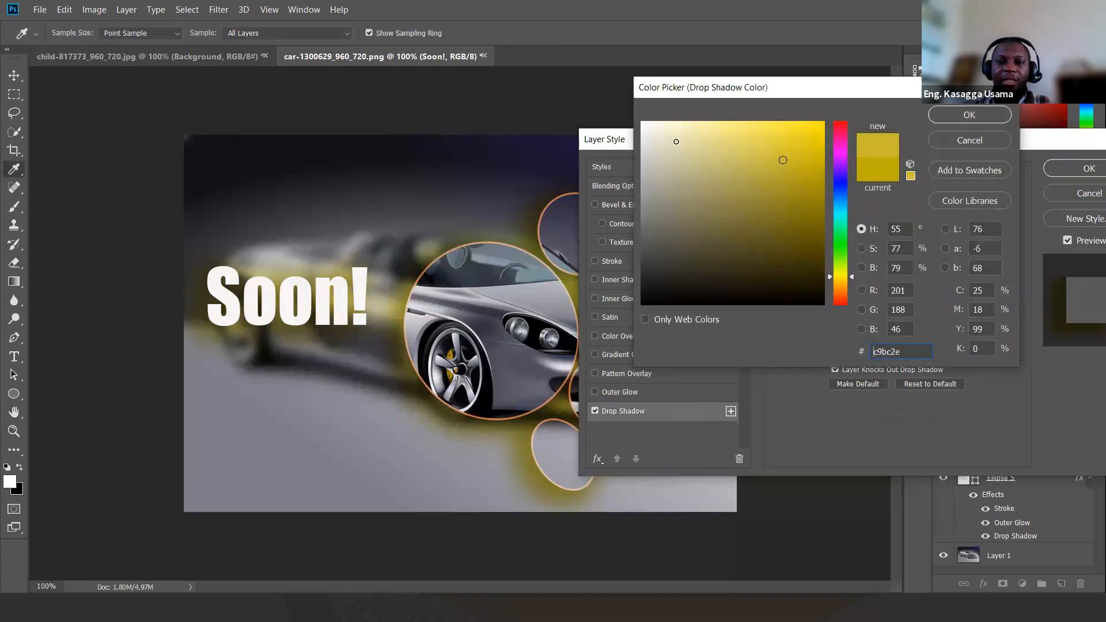
click(845, 134)
click(737, 143)
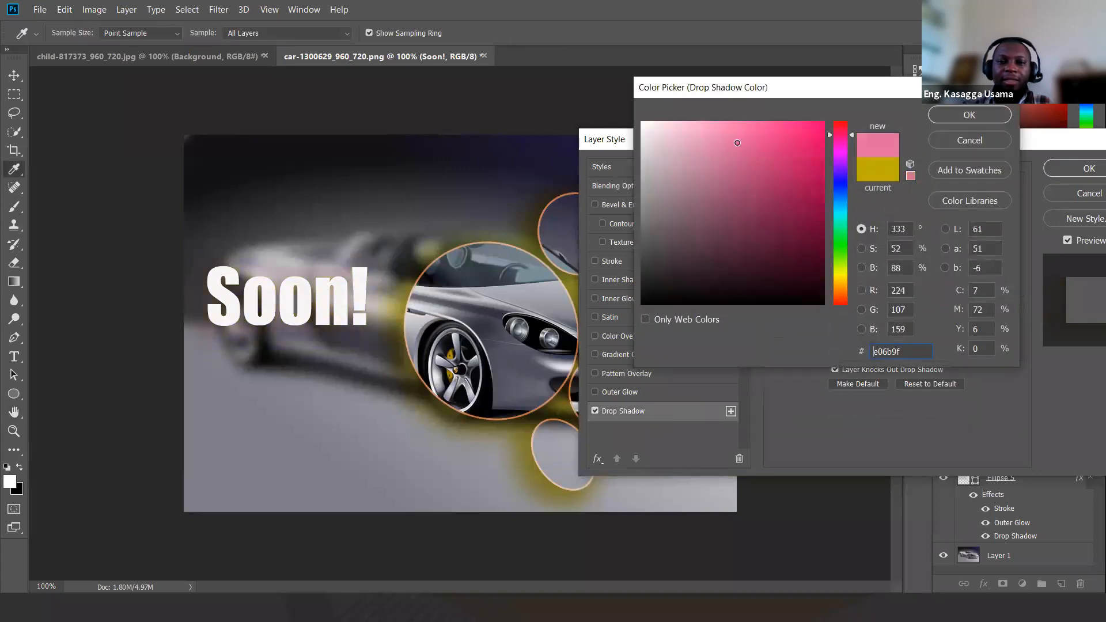
click(969, 115)
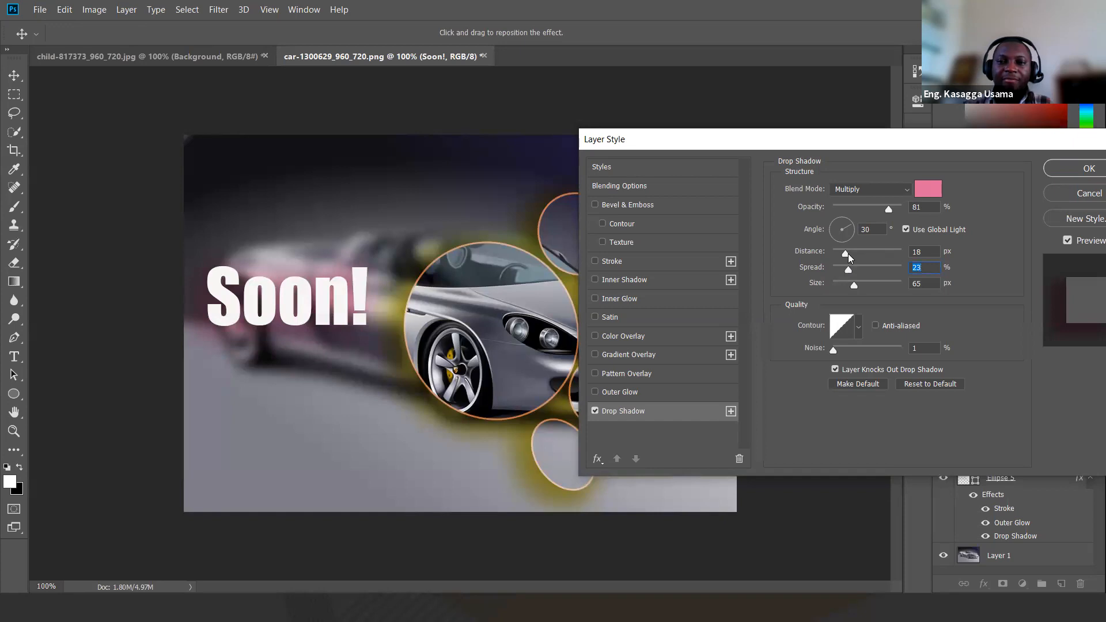
drag(849, 273, 842, 272)
Step: Enable a red Outer Glow on the "Soon!" text and apply the layer style
click(610, 393)
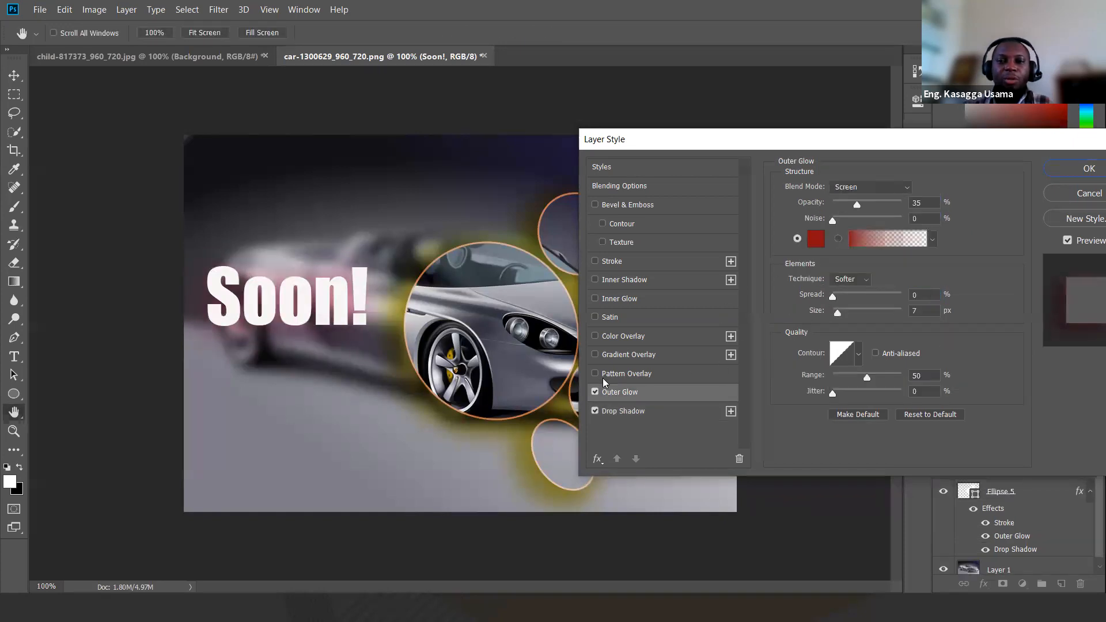
drag(986, 143, 964, 148)
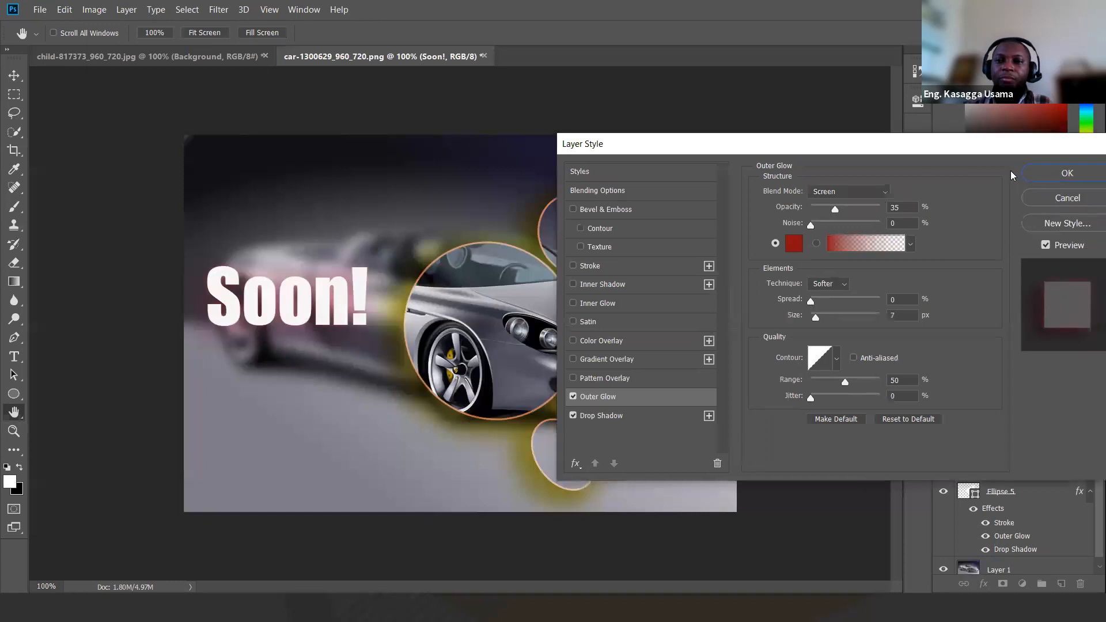
click(1053, 172)
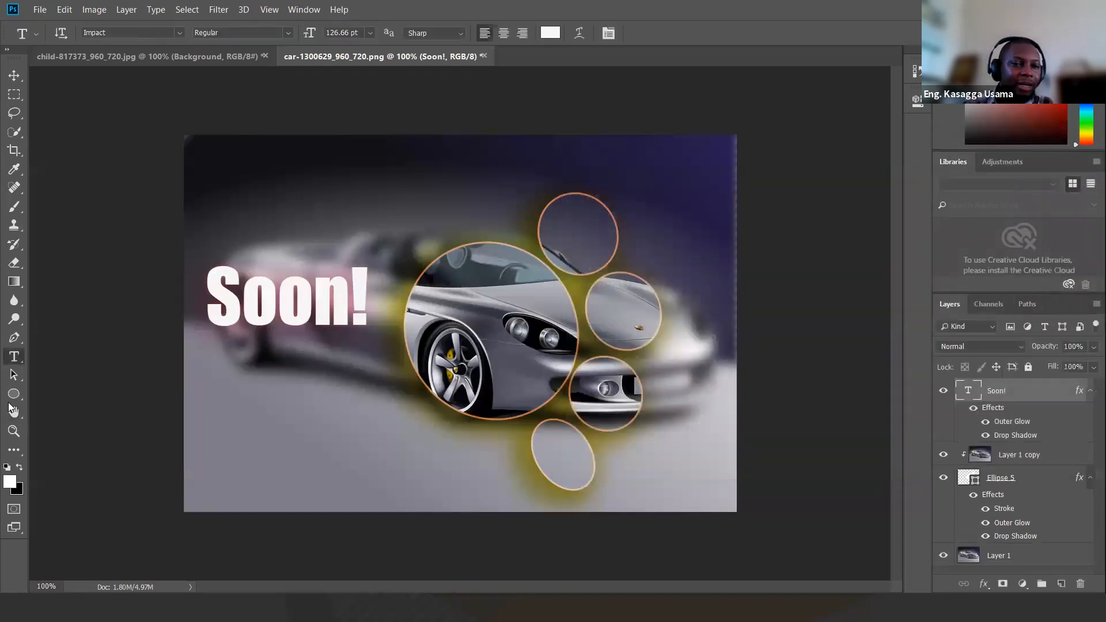
Step: Draw a horizontal line about 278 px long just beneath the "Soon!" text with the Line tool and fill it with white
click(13, 393)
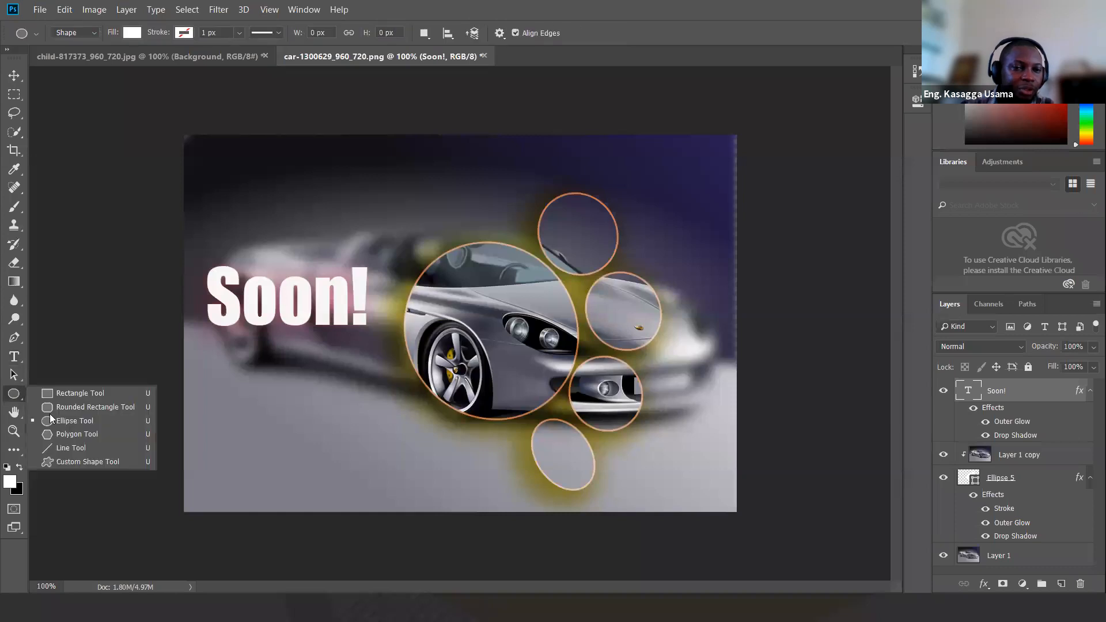
click(68, 446)
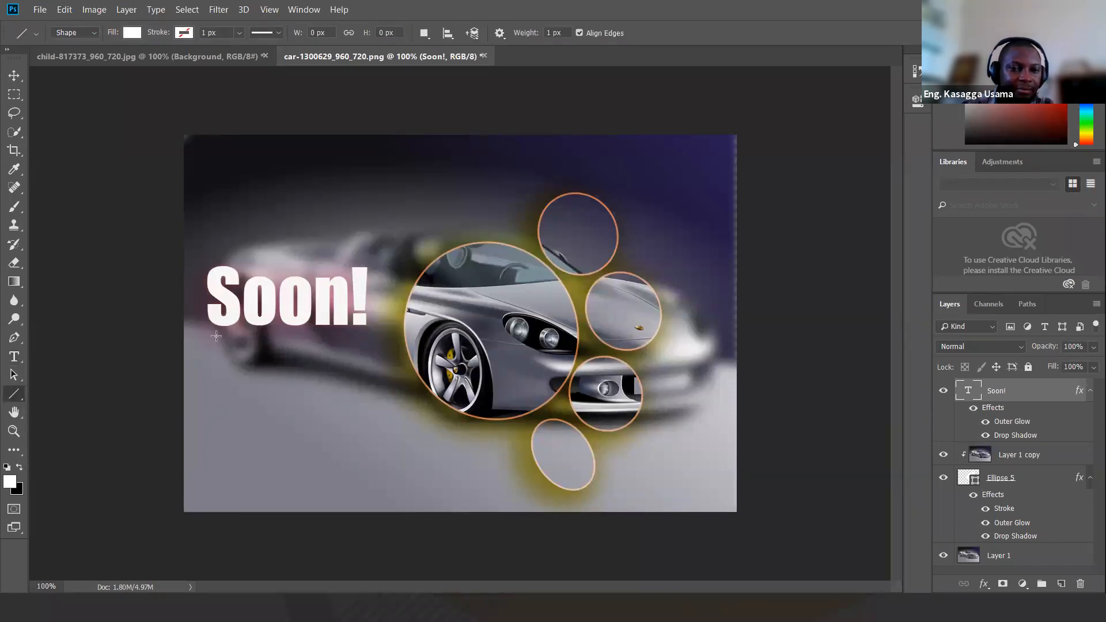
drag(212, 335, 368, 335)
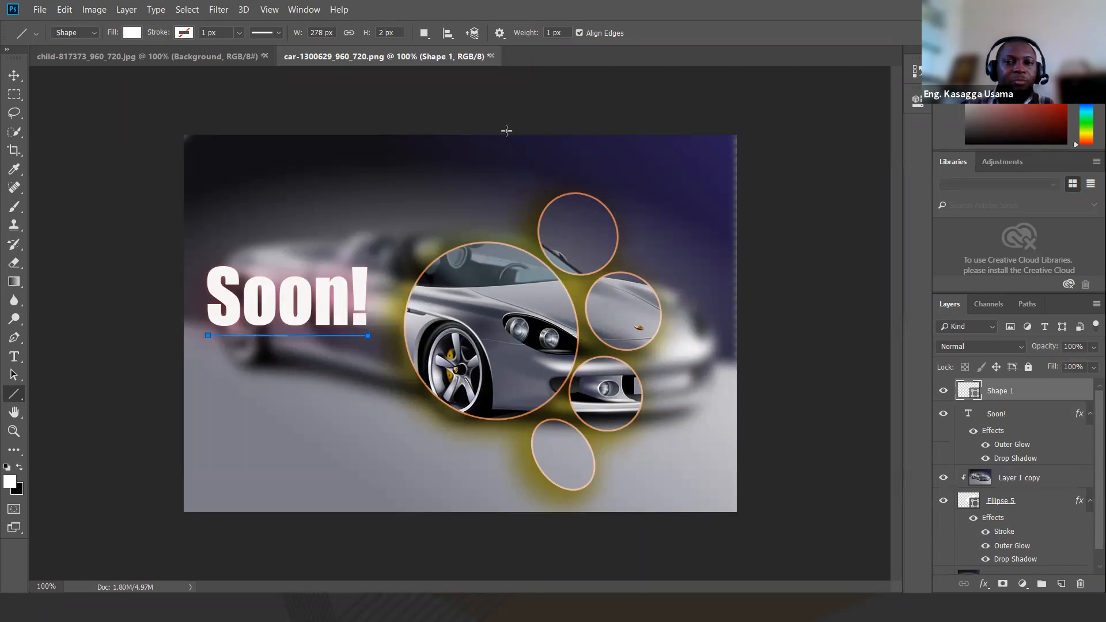
click(129, 32)
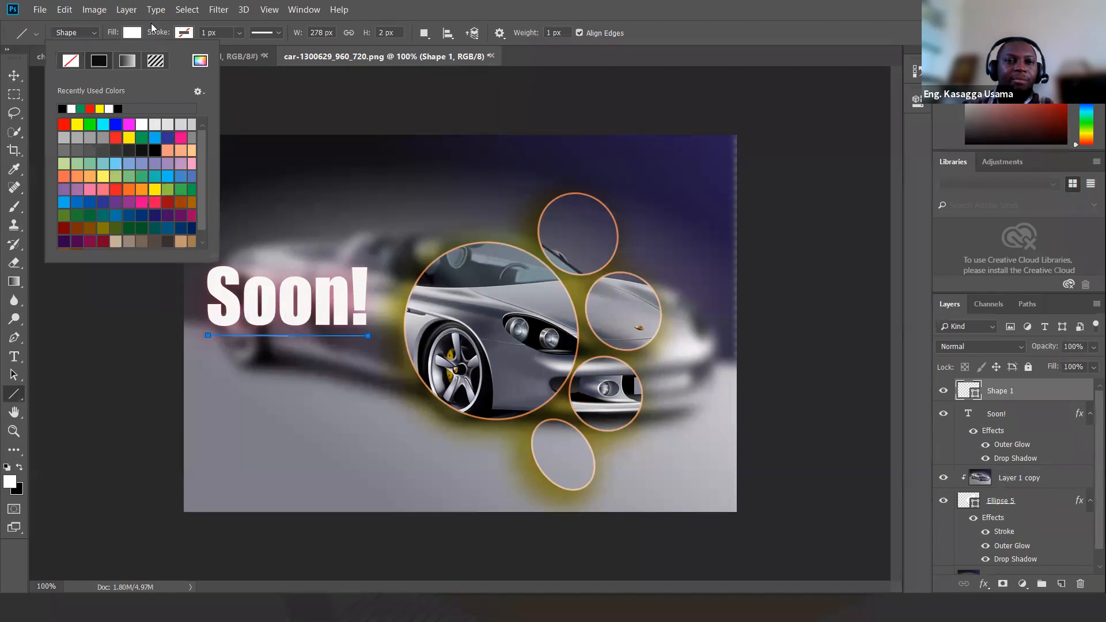
click(71, 109)
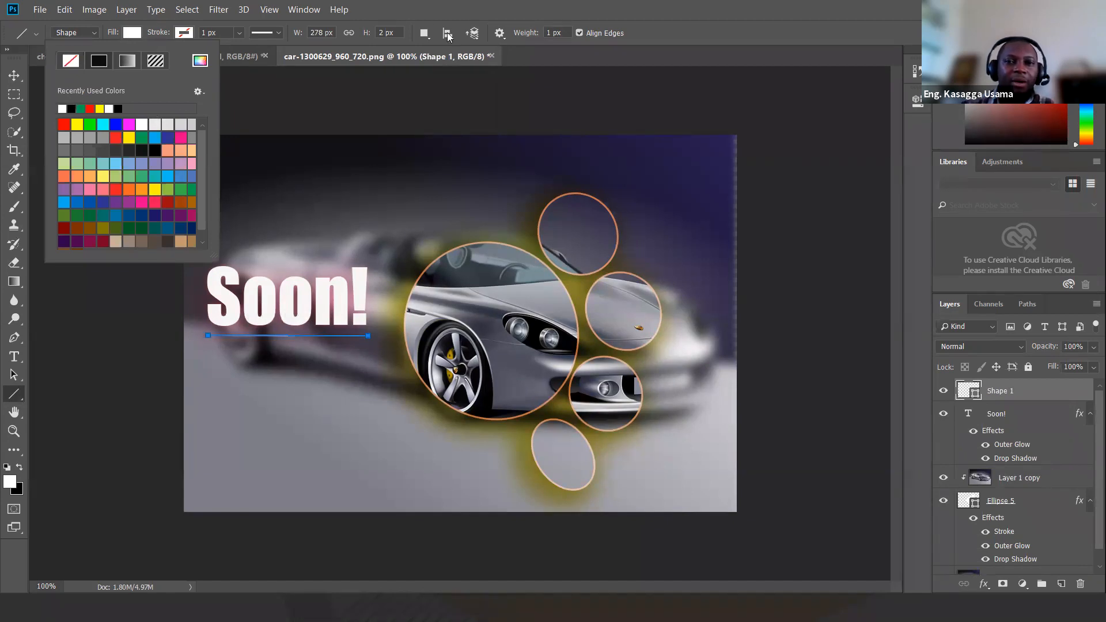
click(532, 16)
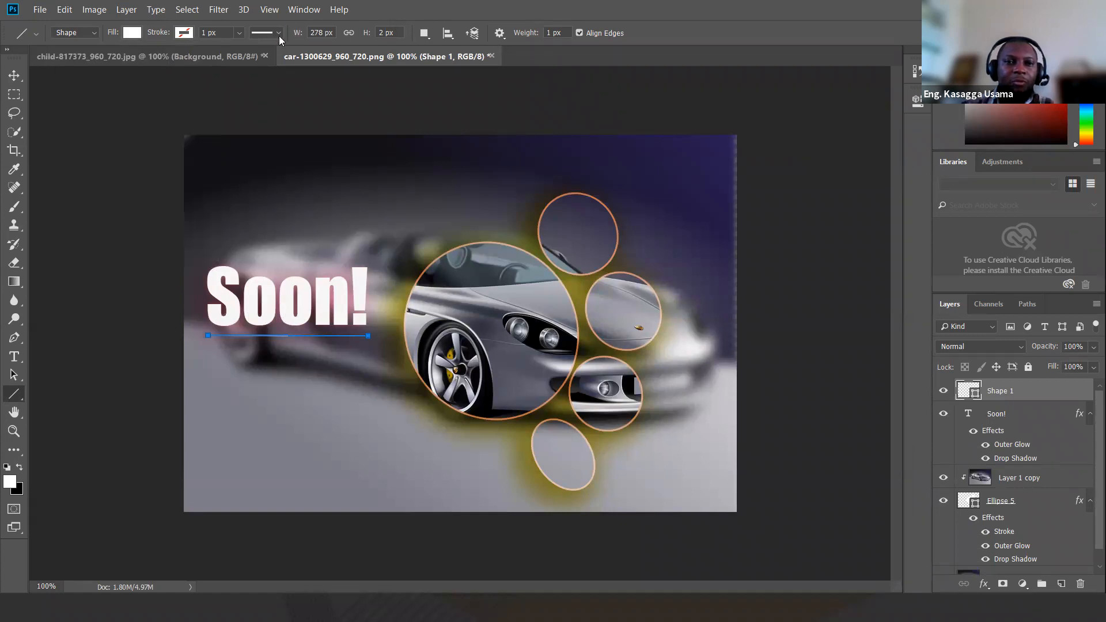
Step: Set the underline's stroke to white at a width of 24.94 px, then switch to the Move tool
click(236, 34)
drag(238, 48, 270, 51)
click(184, 34)
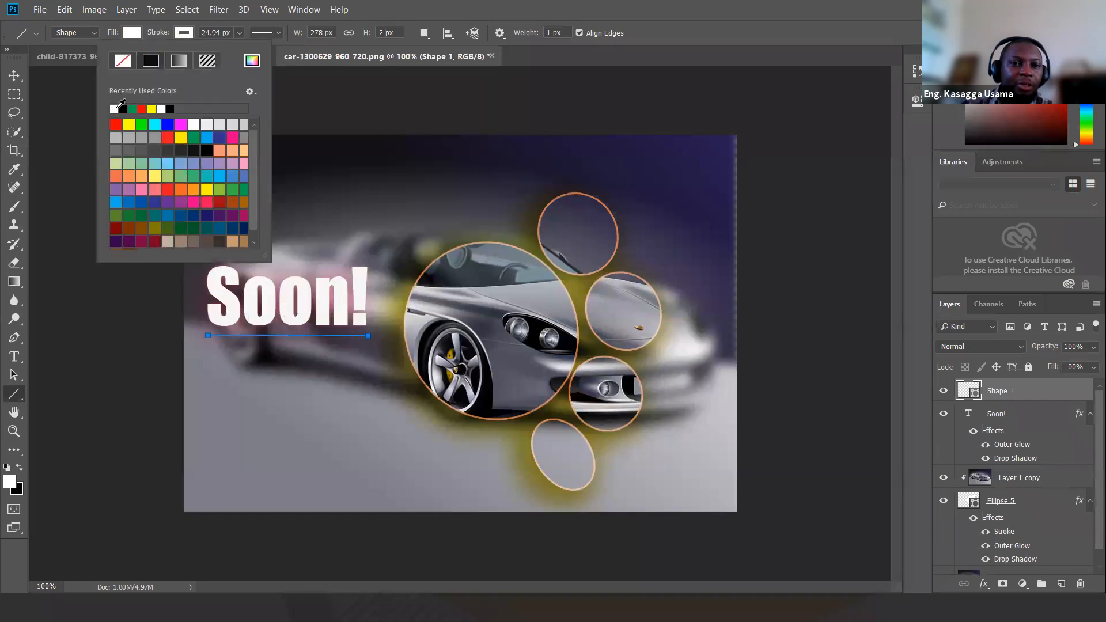
click(407, 12)
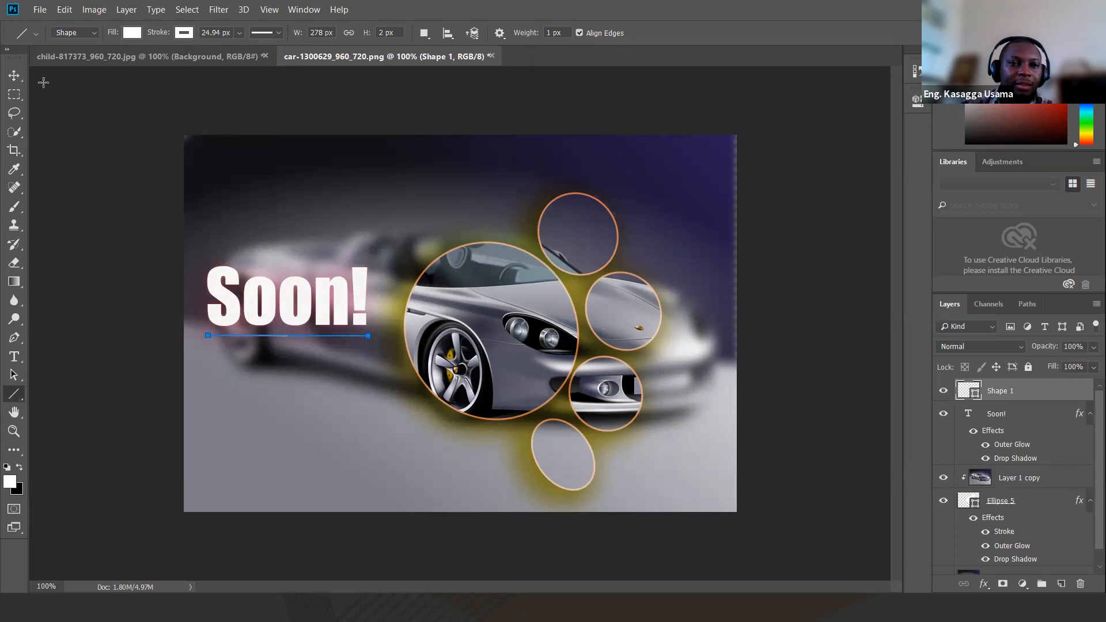
click(13, 76)
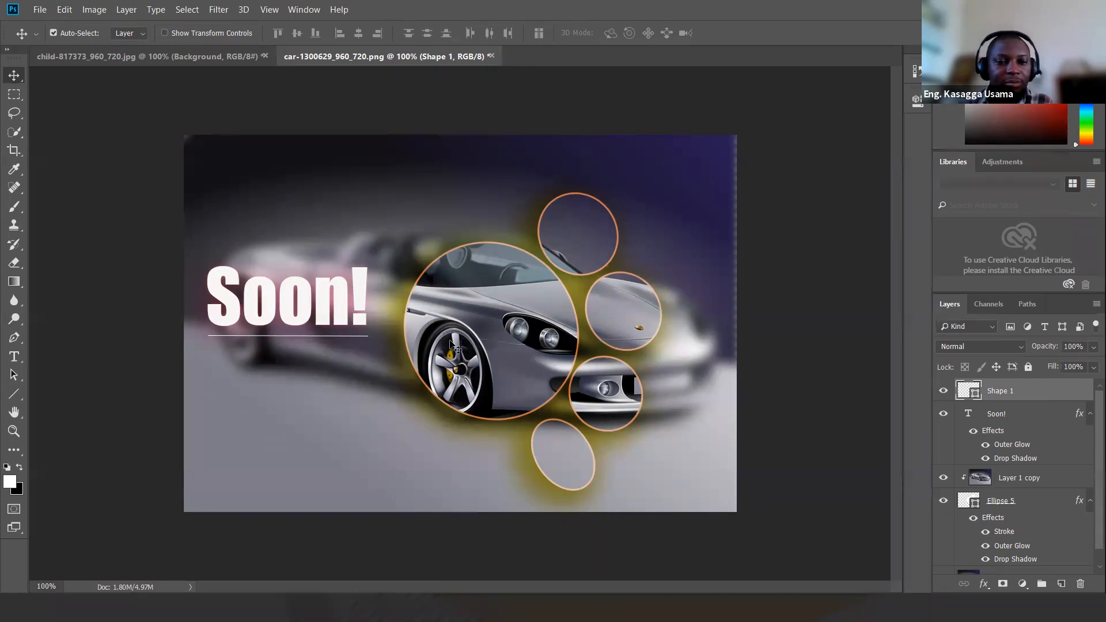
Step: Switch to File Explorer, open folder 1 on USB Drive (E:), and display its images as thumbnail icons
key(super)
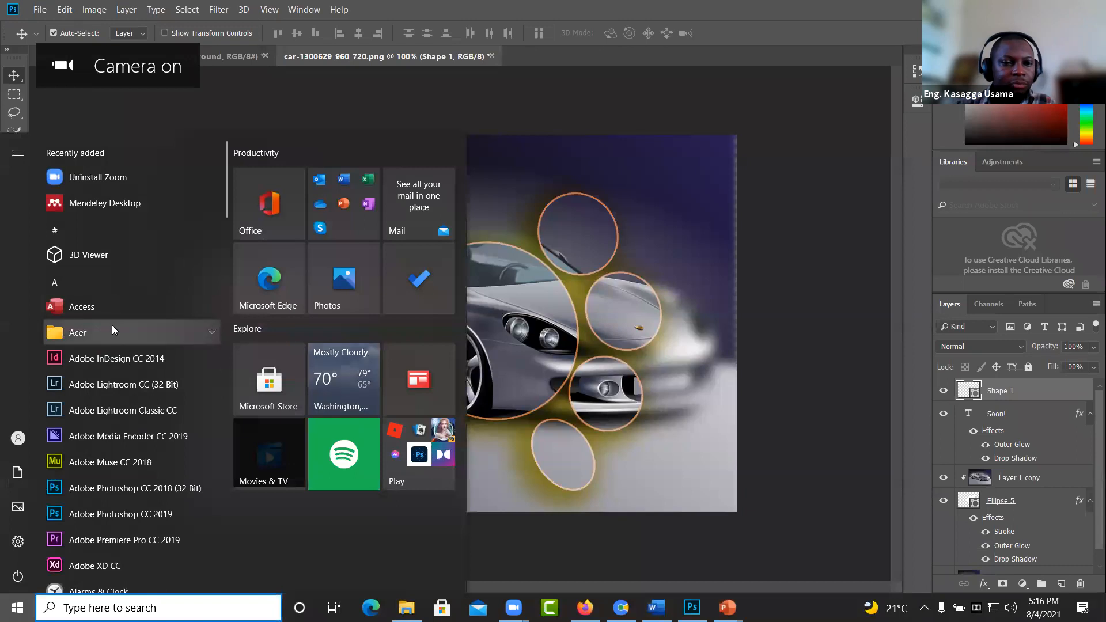
click(112, 327)
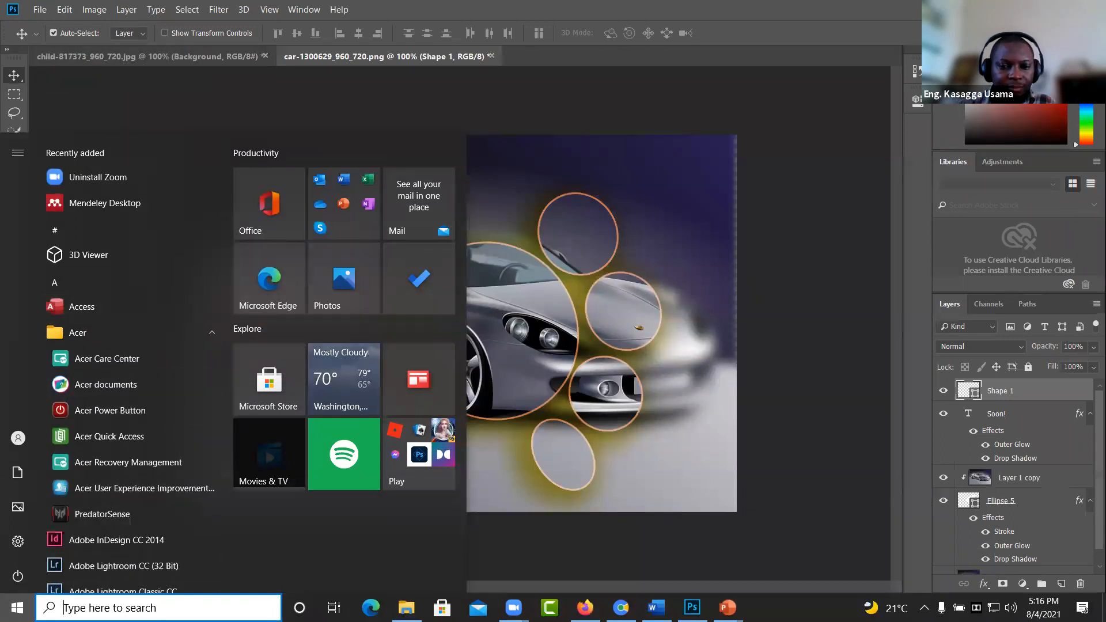
click(406, 607)
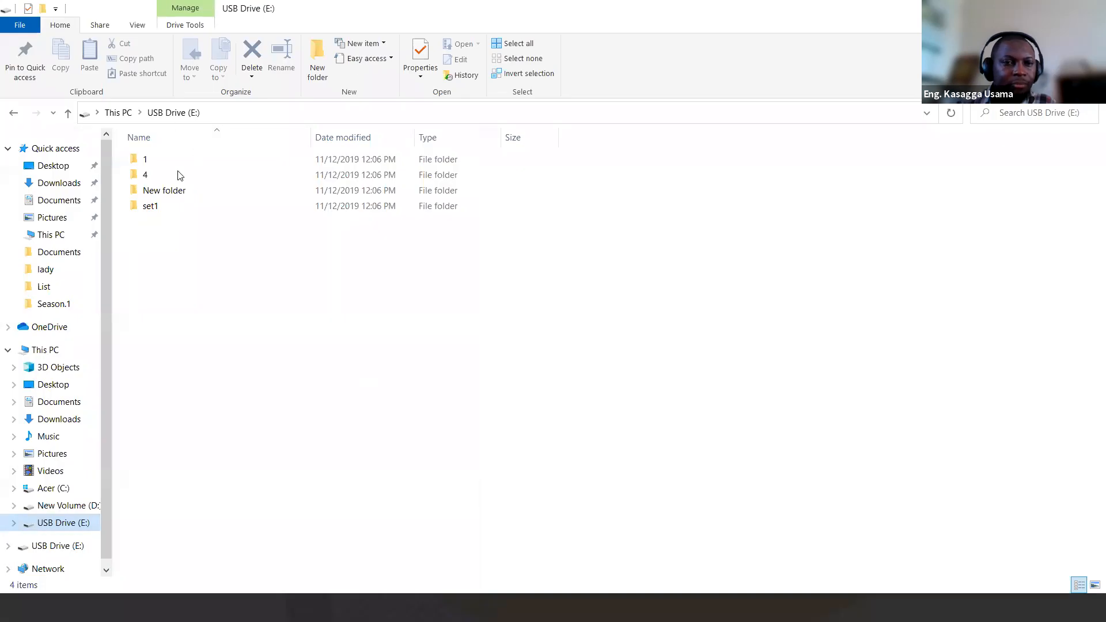
double_click(163, 165)
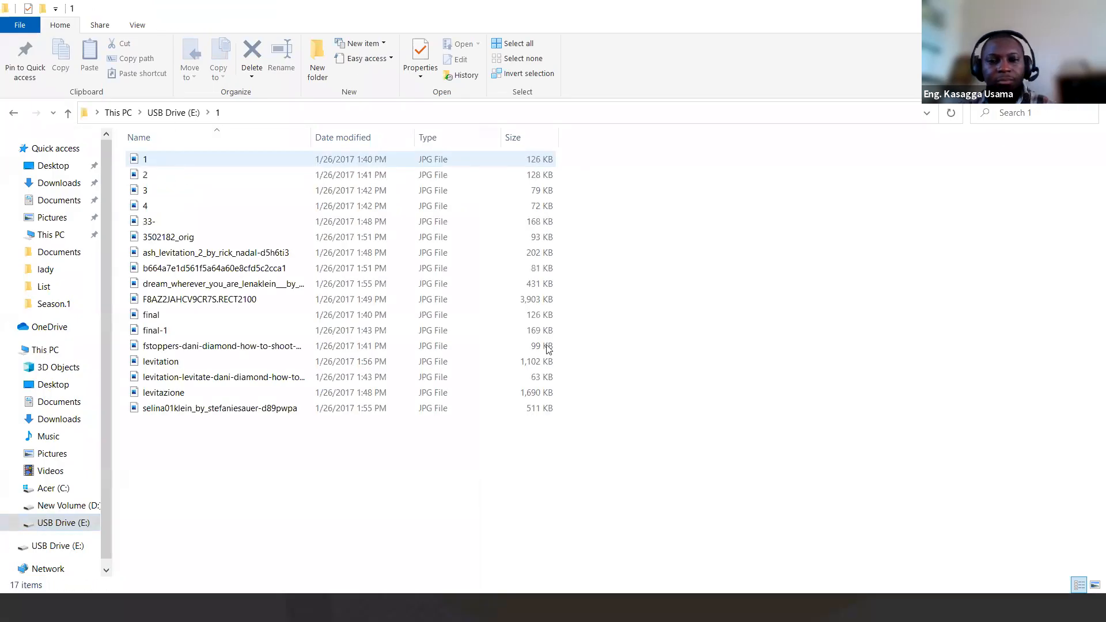
right_click(277, 466)
mouse_move(376, 283)
click(512, 311)
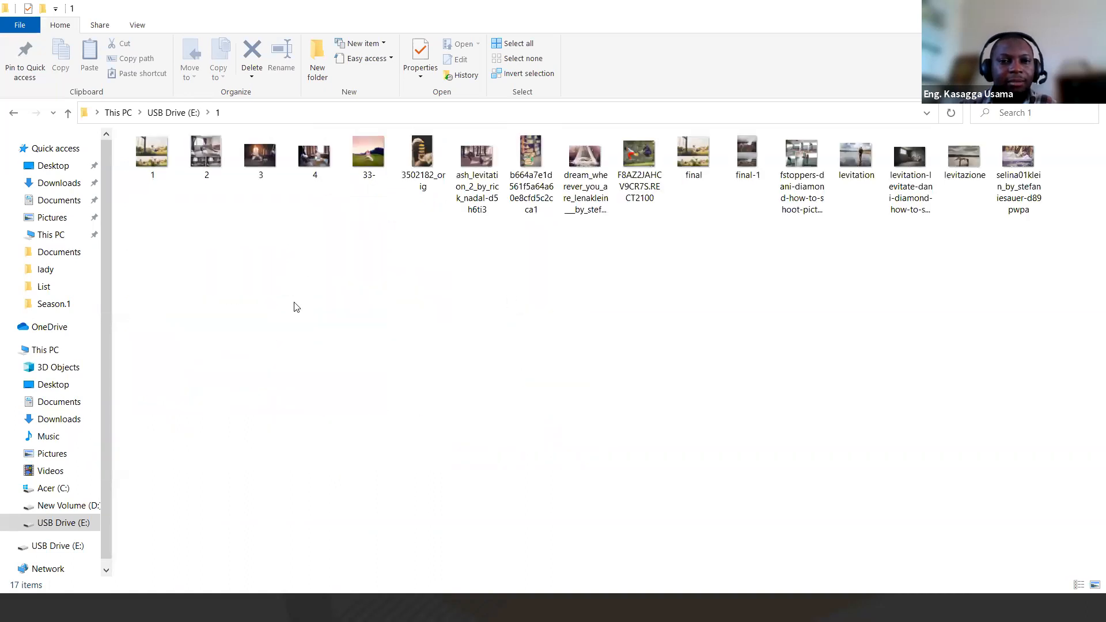
Step: Open 1.jpg and examine the outdoor levitation composite and its two source photos up close, then close it
double_click(159, 156)
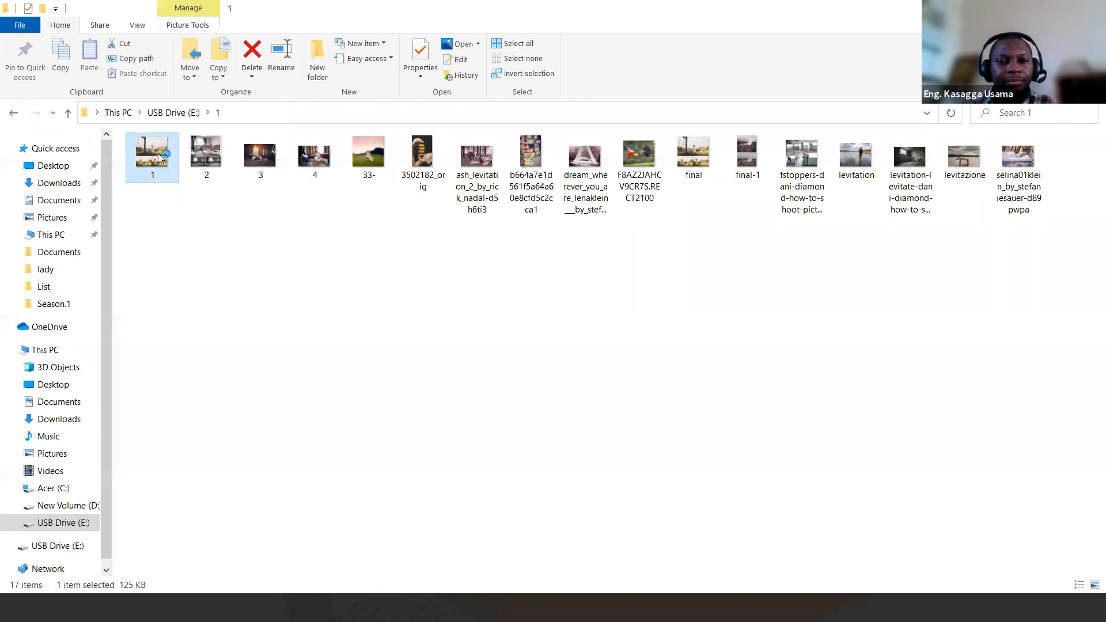
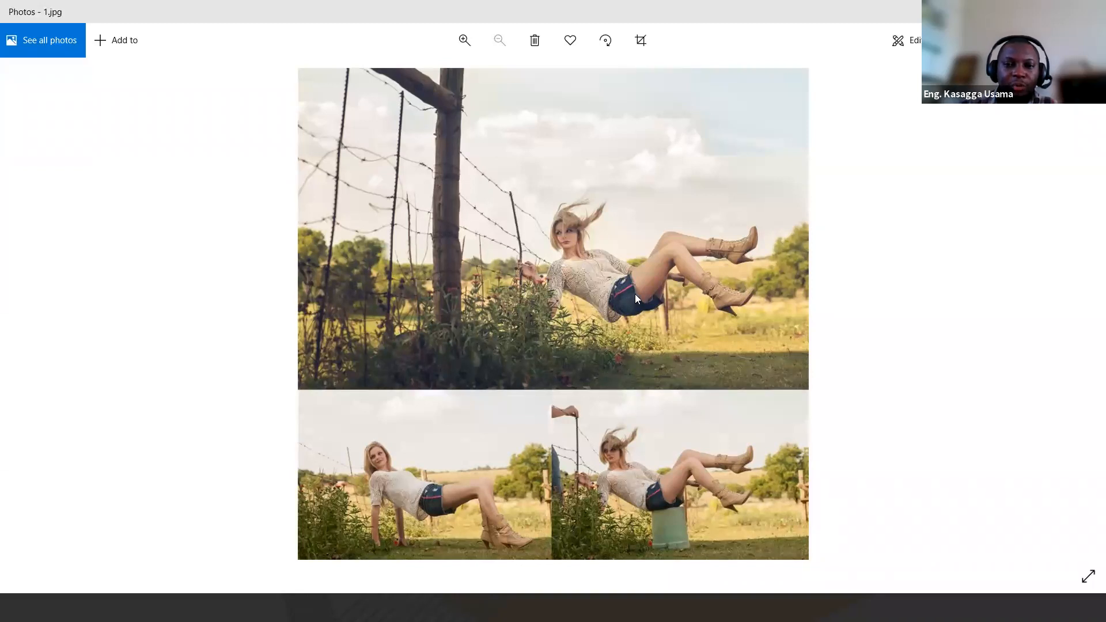
click(464, 42)
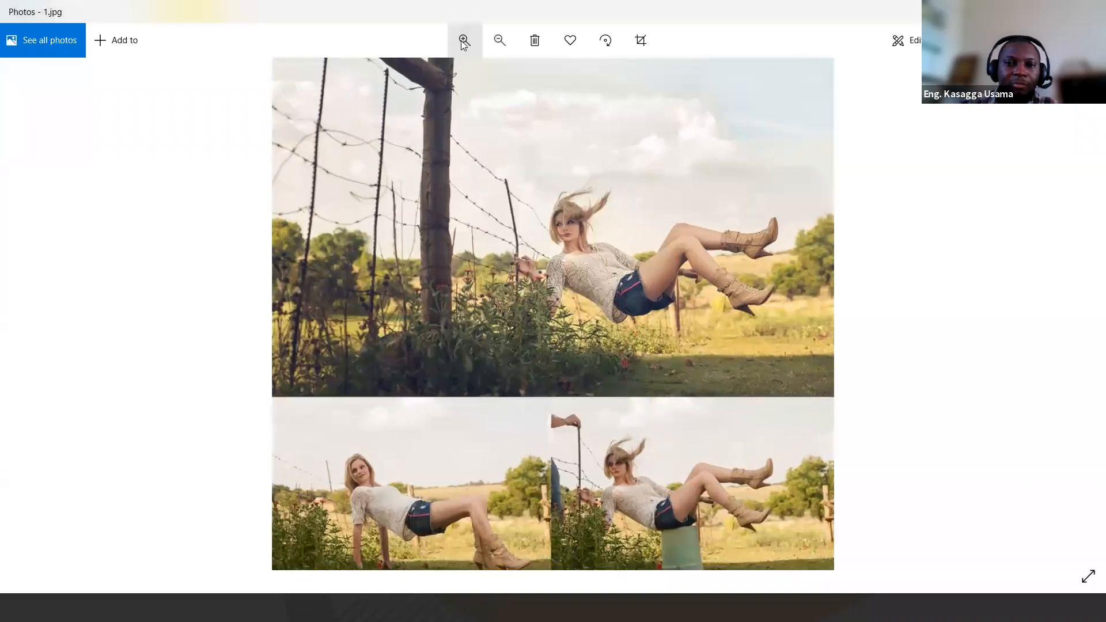
click(463, 41)
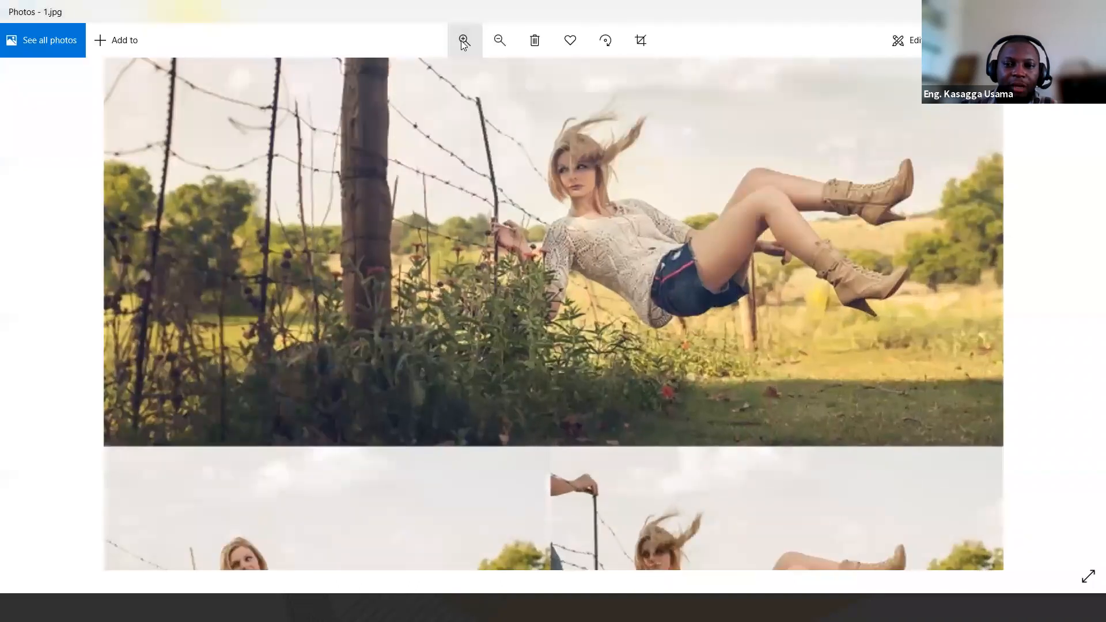
drag(644, 197, 572, 325)
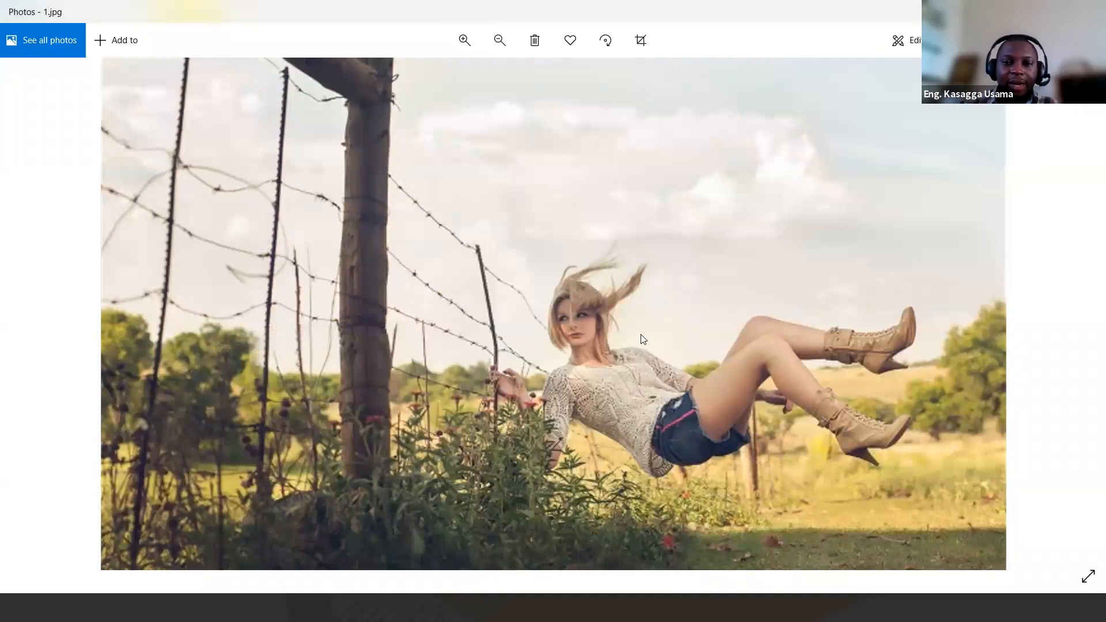
scroll(669, 161, down, 5)
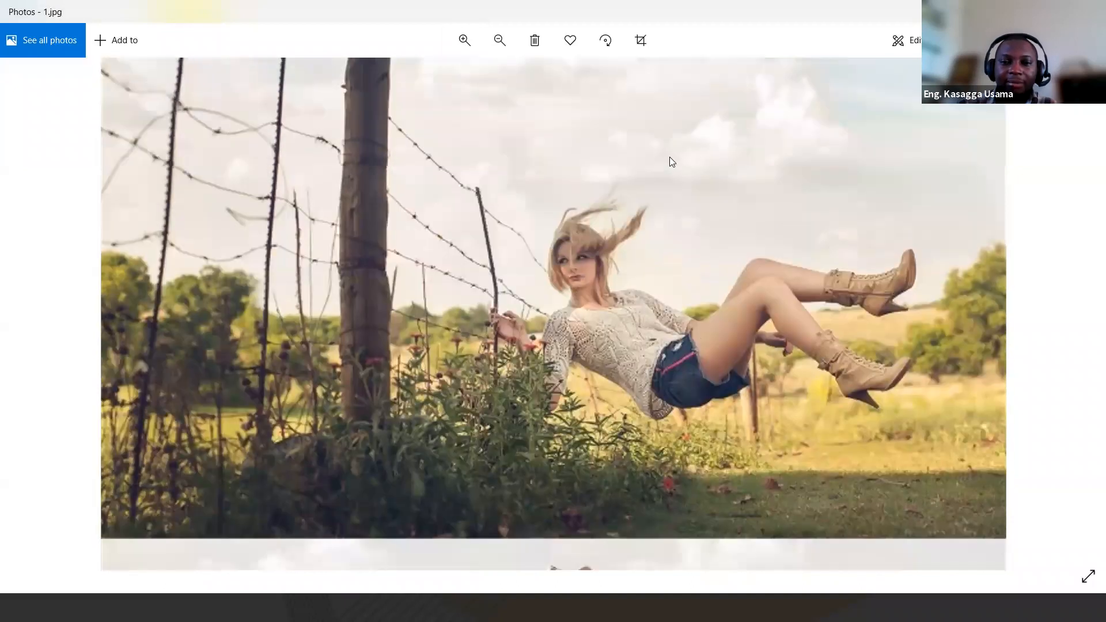
scroll(664, 246, down, 1)
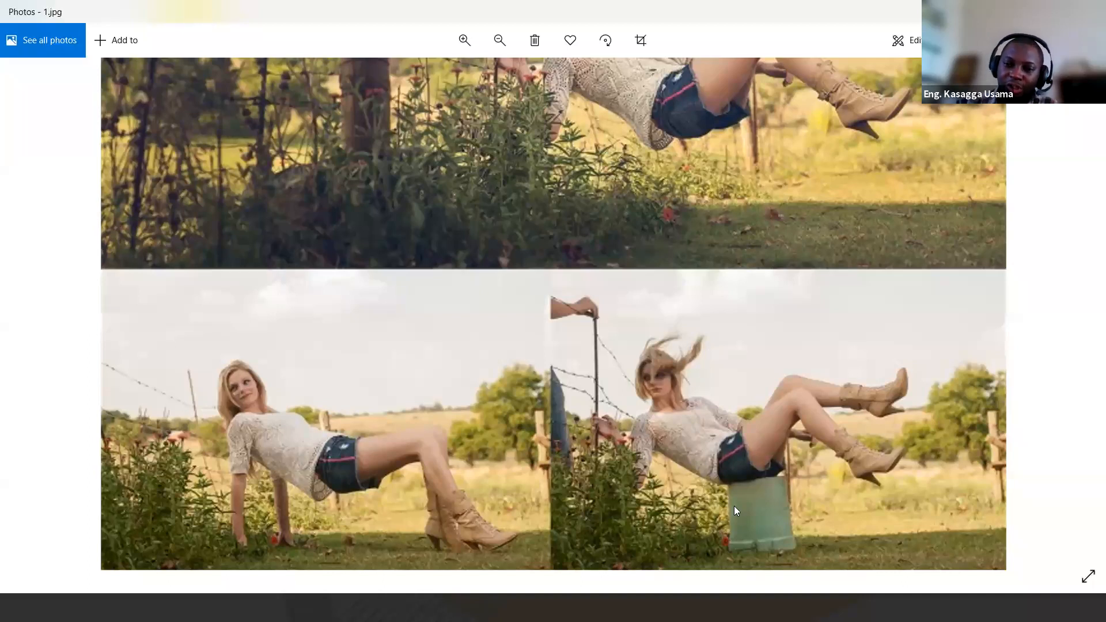
click(464, 39)
scroll(830, 454, down, 1)
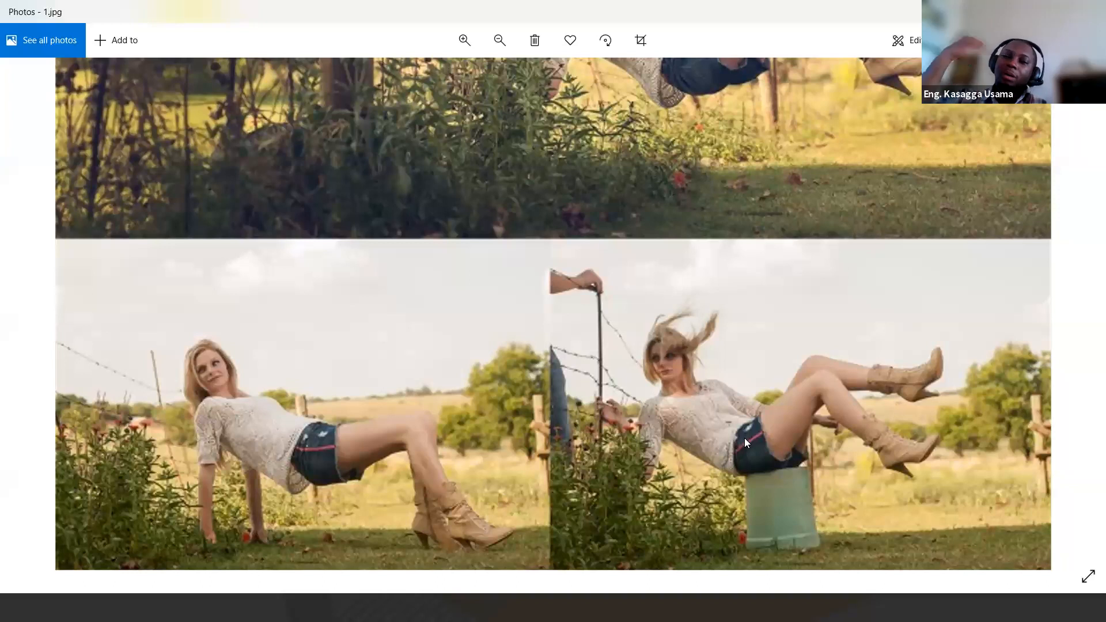
click(496, 50)
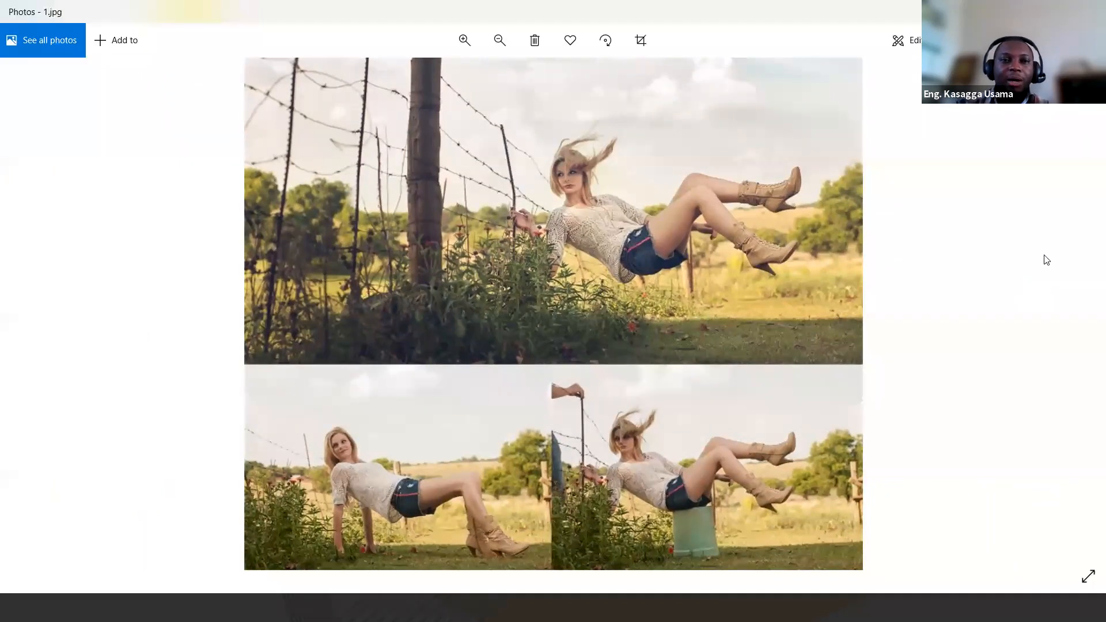
key(alt+F4)
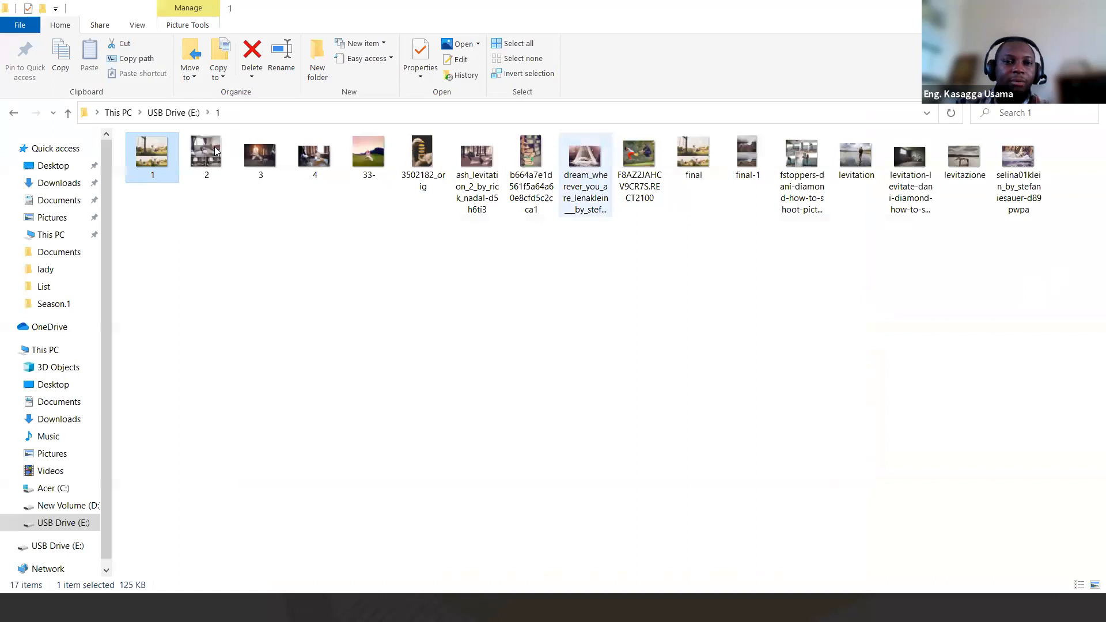
Step: Open 2.jpg and examine the indoor levitation photo up close
click(195, 151)
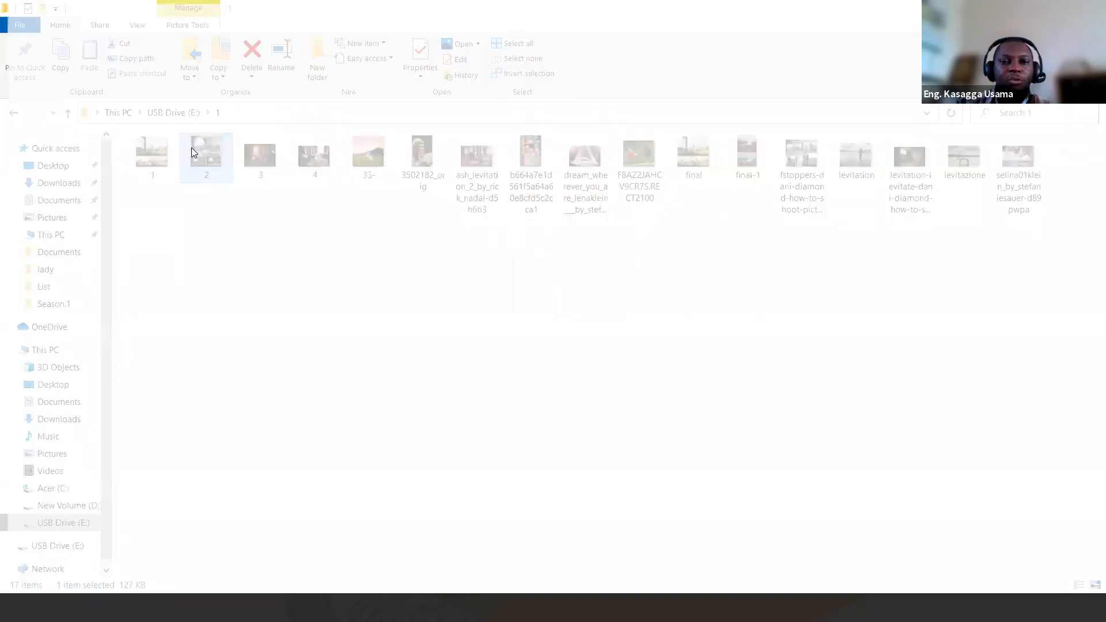
double_click(191, 147)
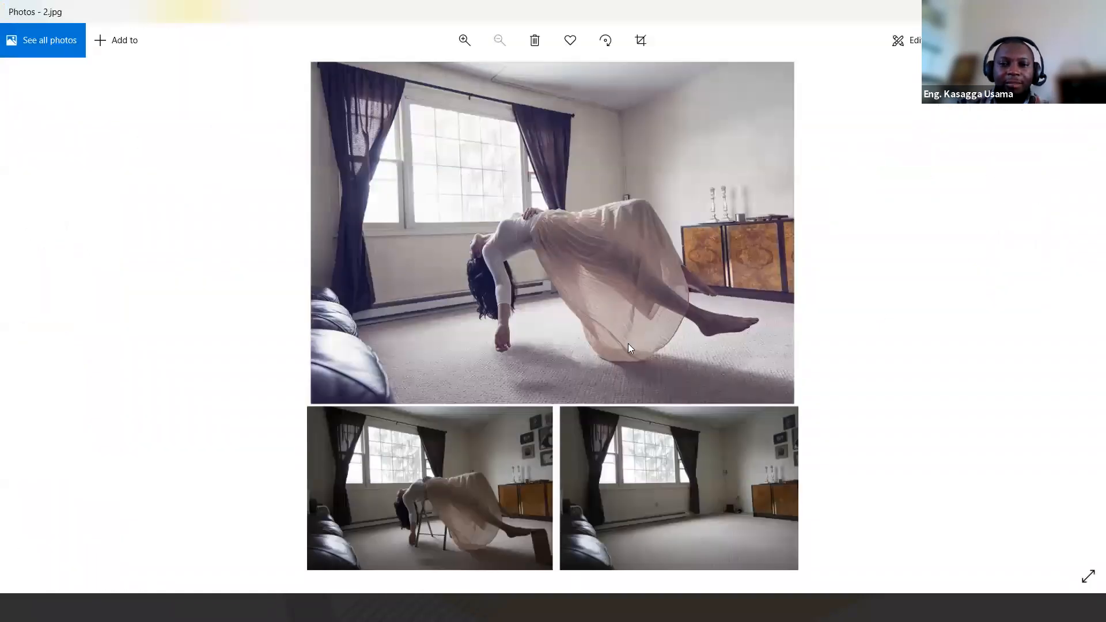
click(466, 49)
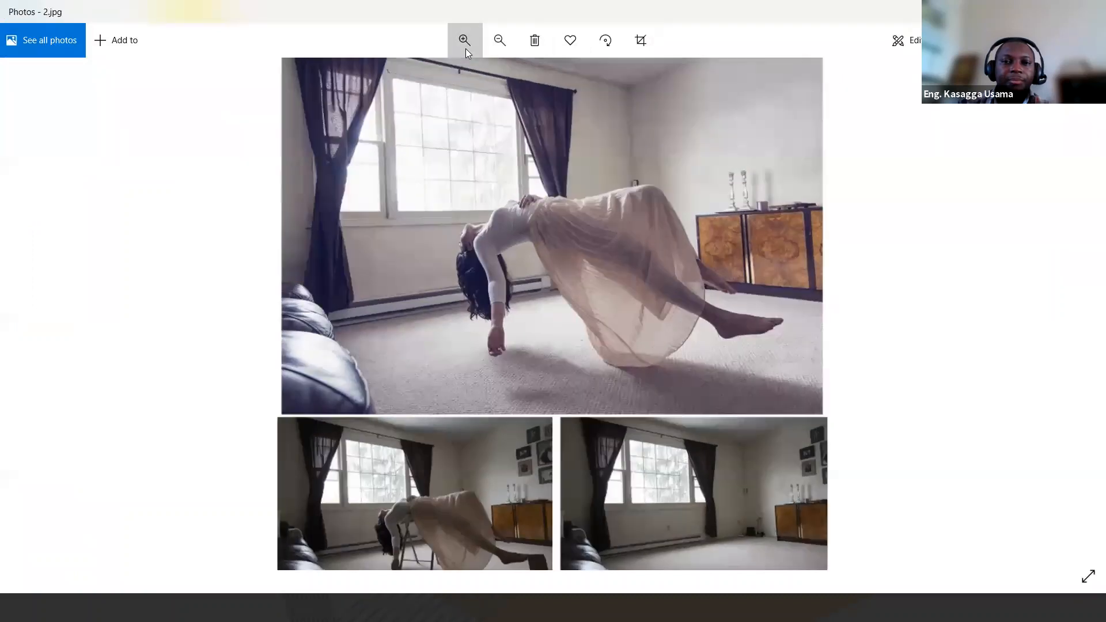
click(466, 48)
click(465, 48)
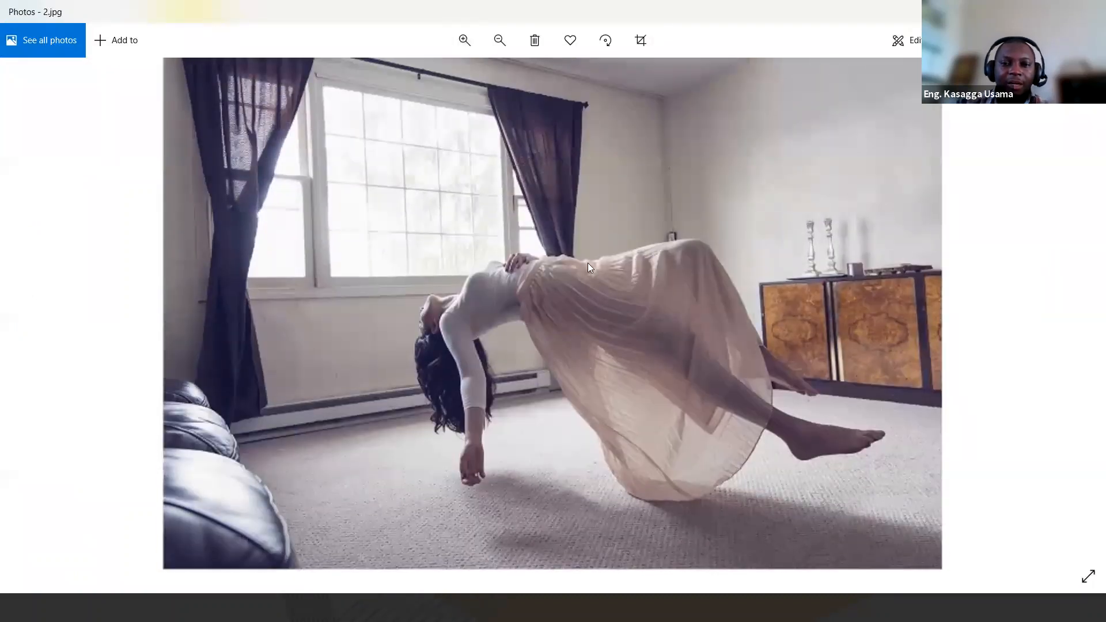
Step: Examine the two source room photos beneath the levitation composite in 2.jpg up close, then leave the photo viewer
scroll(599, 219, down, 3)
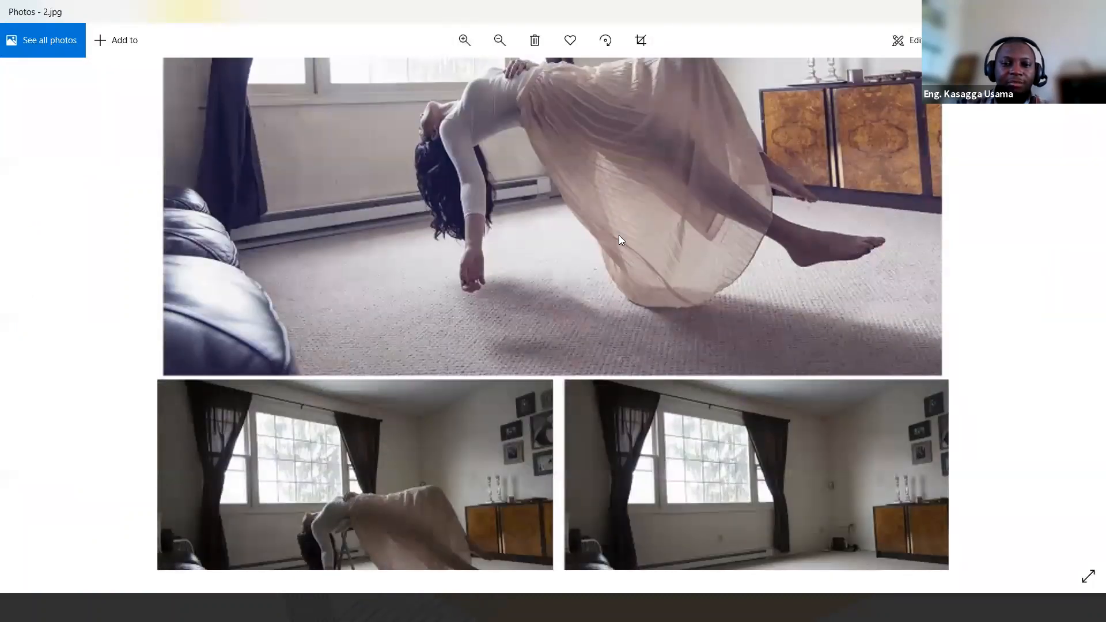
scroll(619, 234, down, 1)
click(471, 47)
click(472, 47)
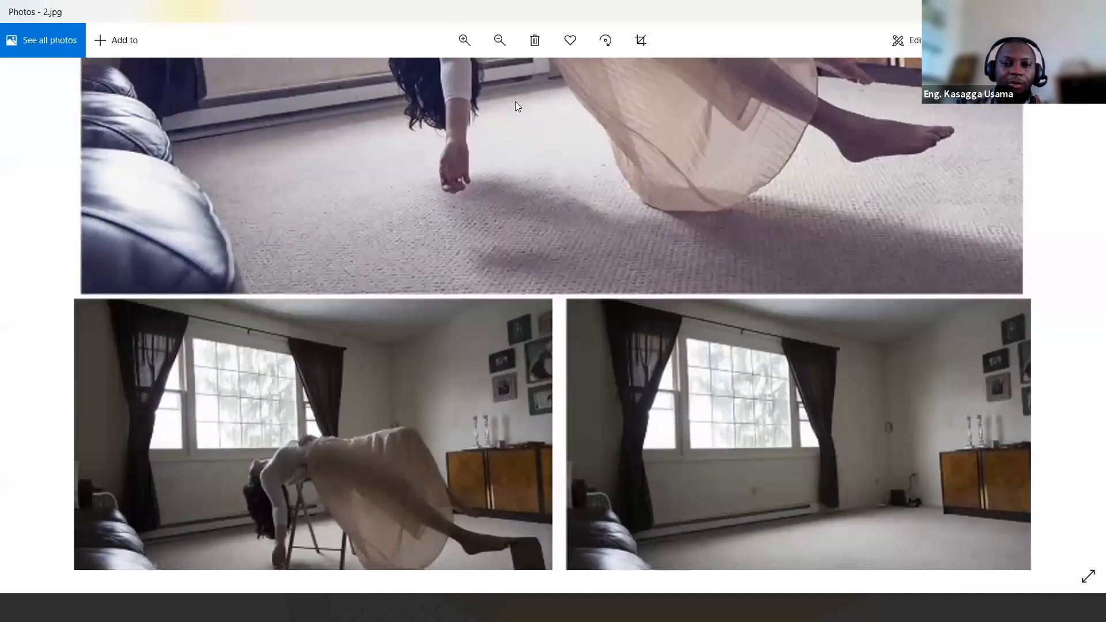
scroll(720, 429, down, 1)
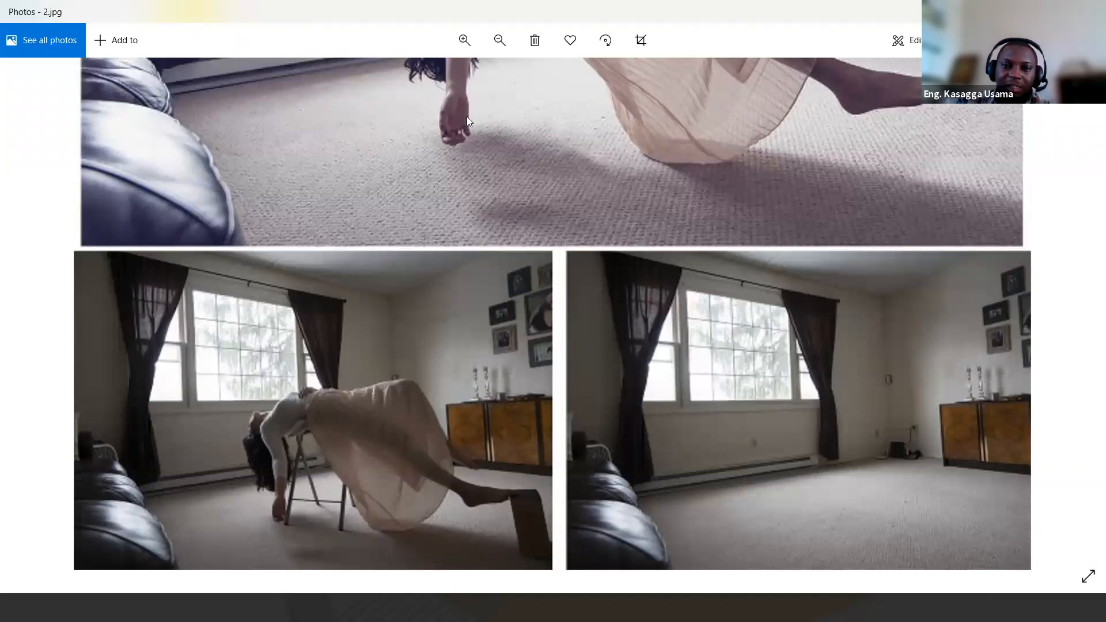
click(502, 41)
click(504, 39)
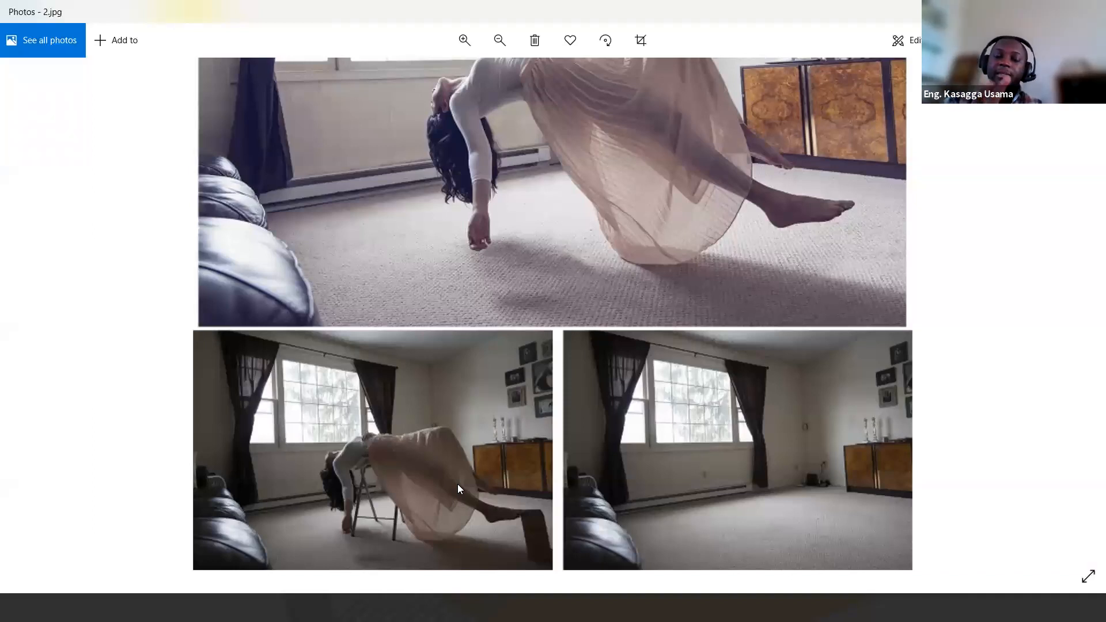
click(506, 51)
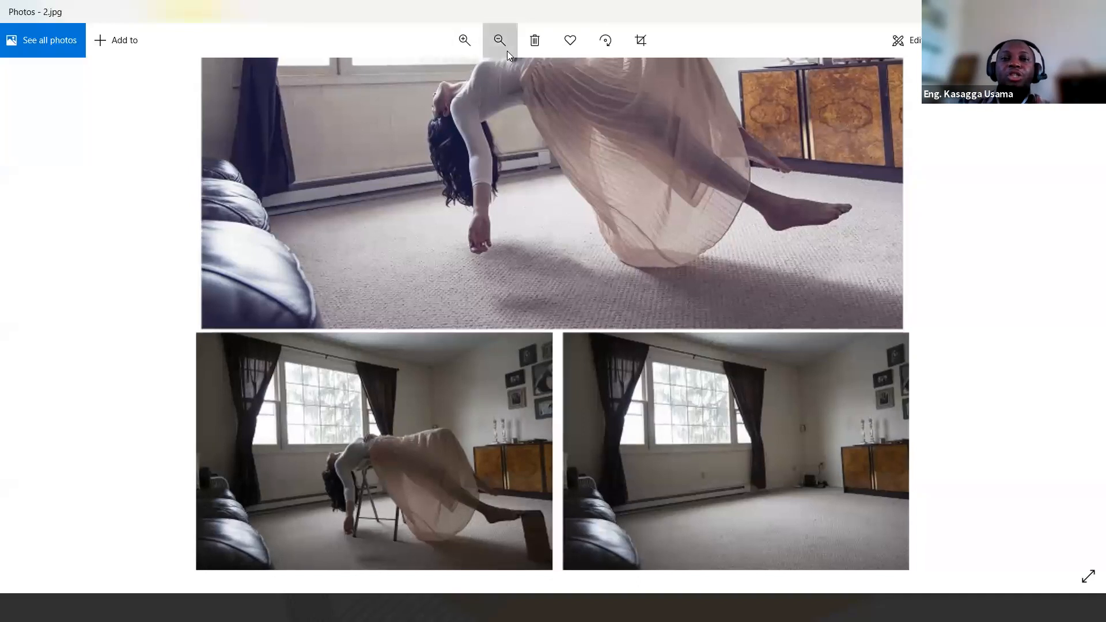
key(alt+Tab)
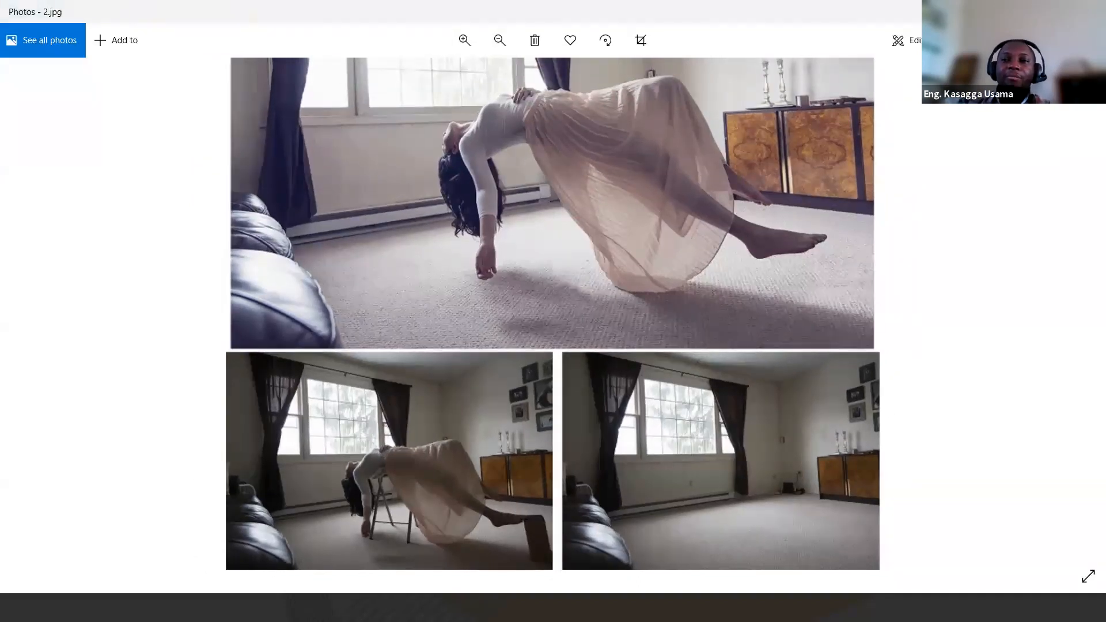
Step: Look over the thumbnails in folder 1, then open 4.jpg and examine the behind-the-scenes photo of the levitation shoot
click(249, 164)
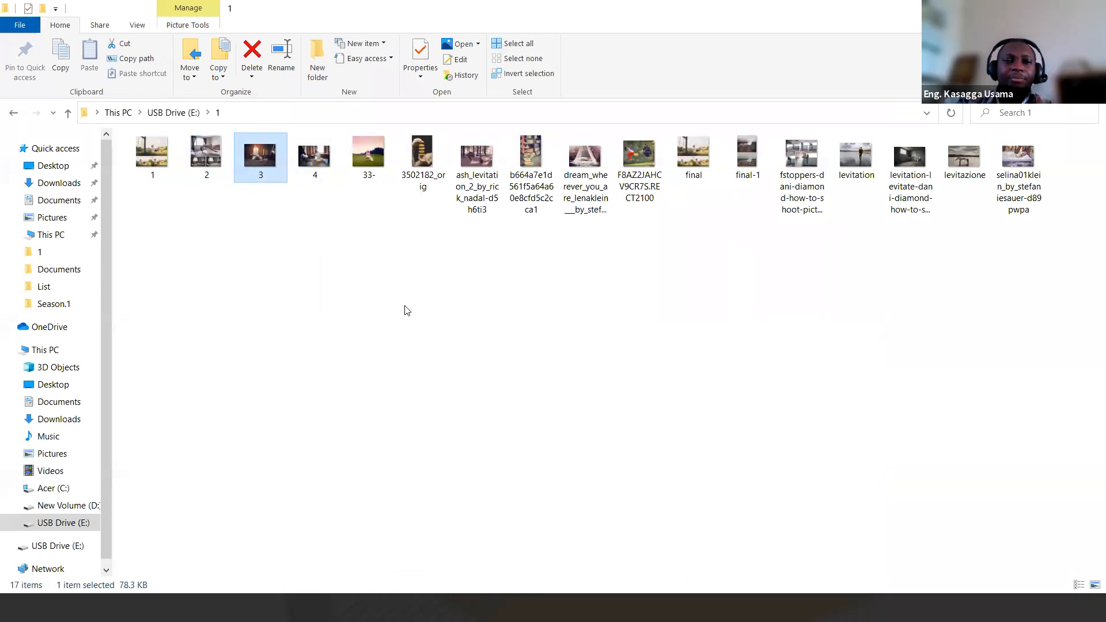
click(409, 308)
click(264, 160)
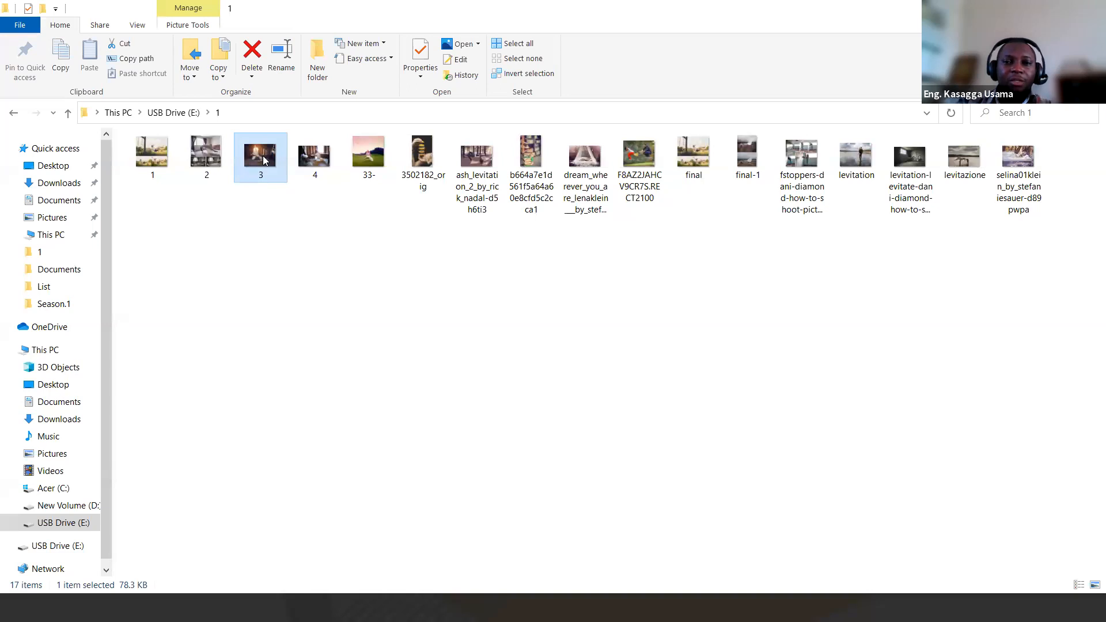
click(337, 166)
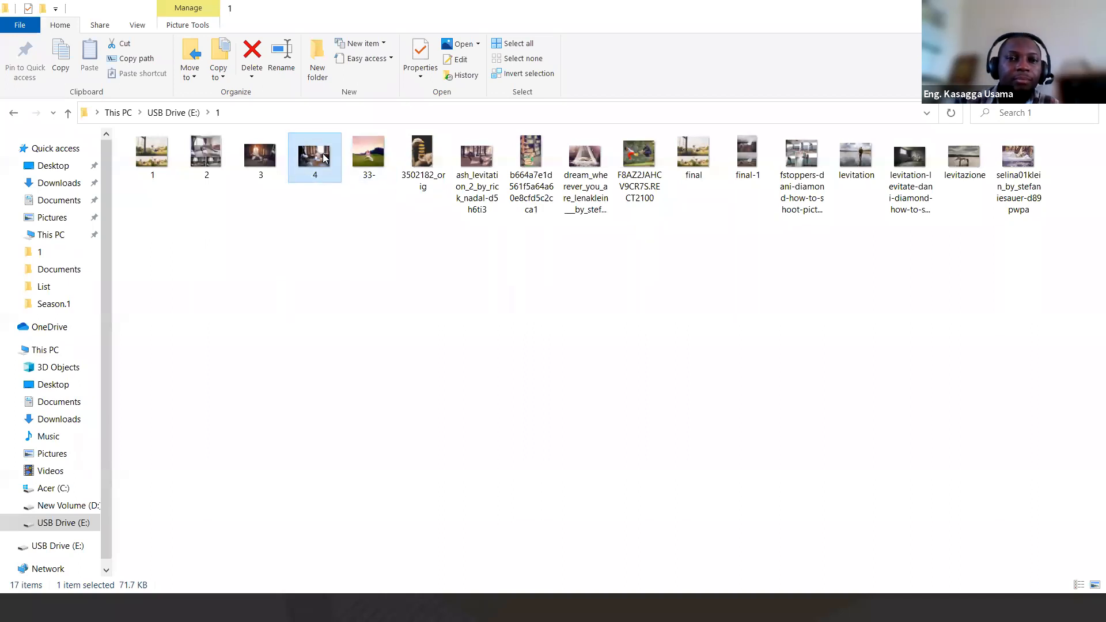
key(Right)
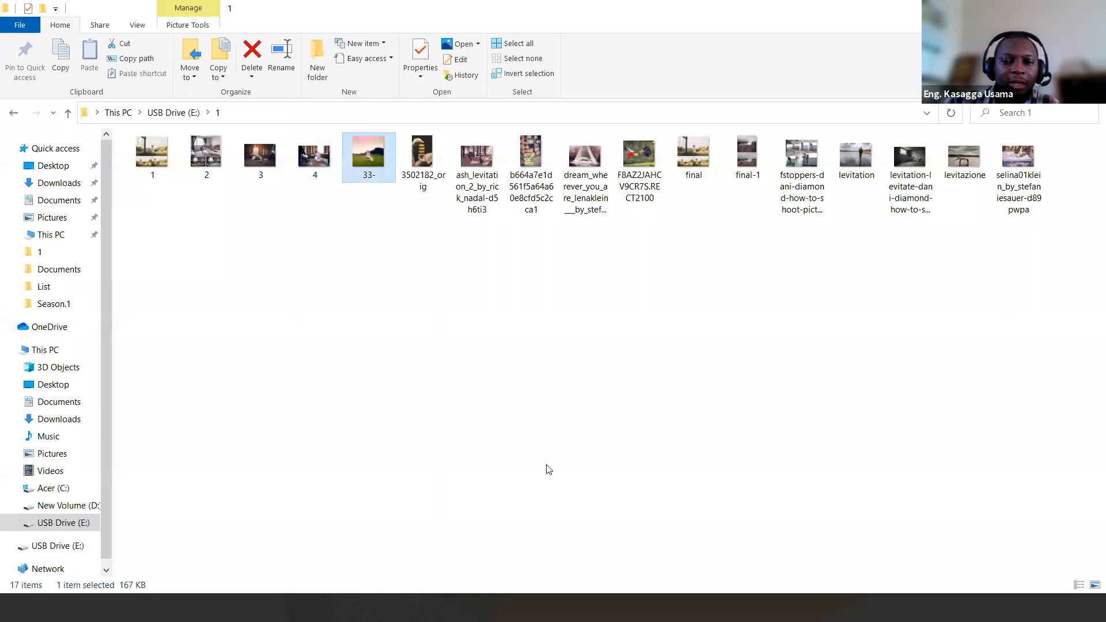
right_click(307, 152)
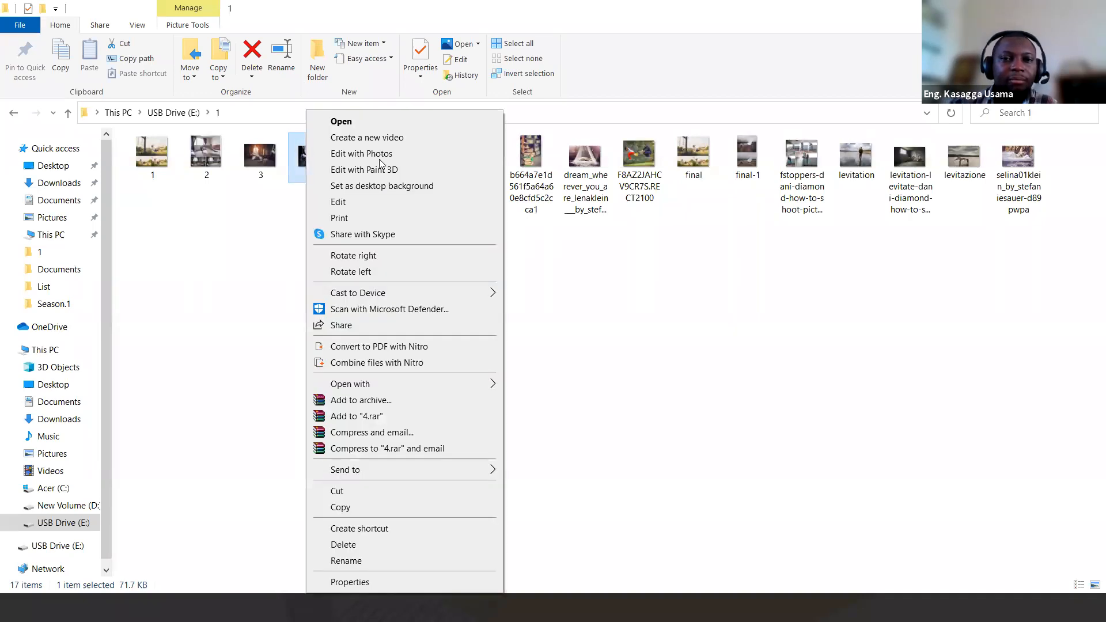
click(391, 121)
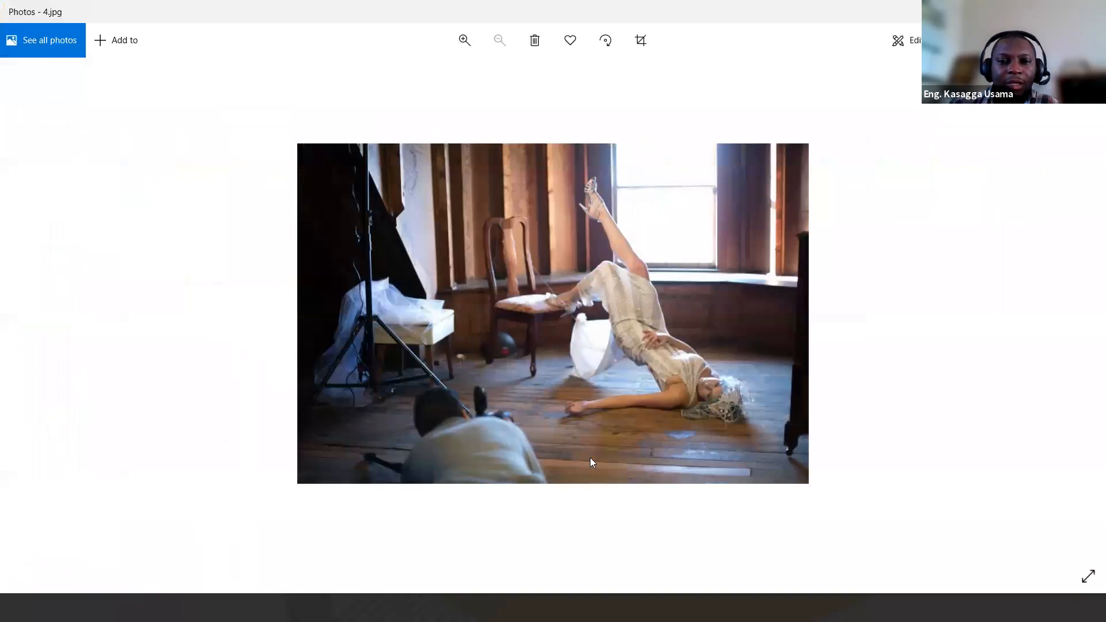
mouse_move(1089, 326)
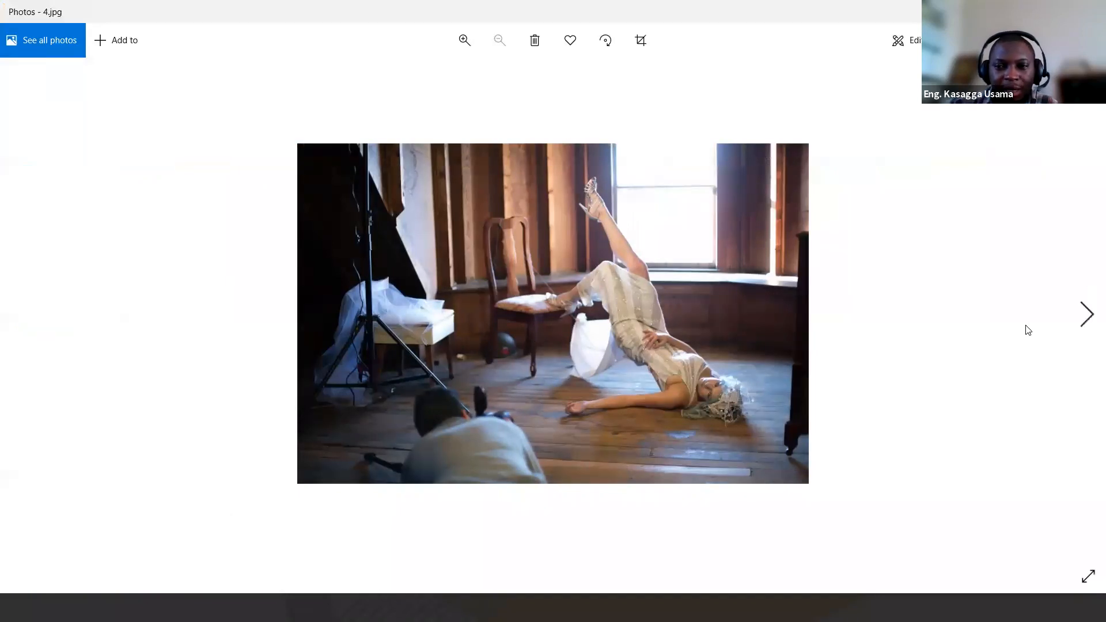
mouse_move(1089, 354)
Step: Browse the following levitation examples one by one, from 33-.jpg to F8AZ2JAHCV9CR7S.RECT2100.jpg
click(1086, 320)
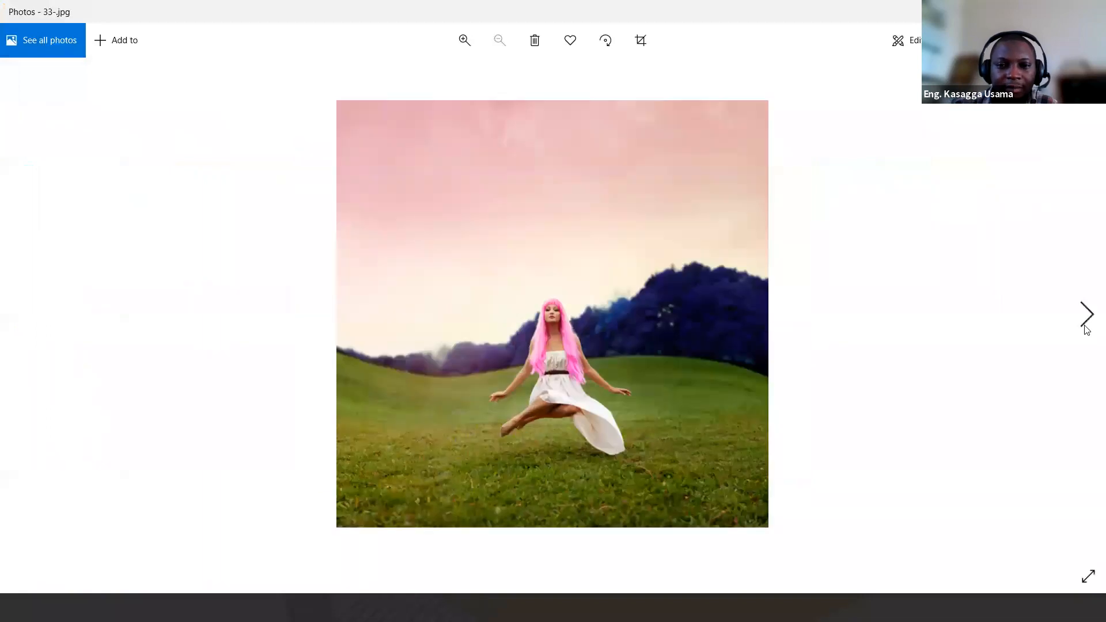
click(1086, 320)
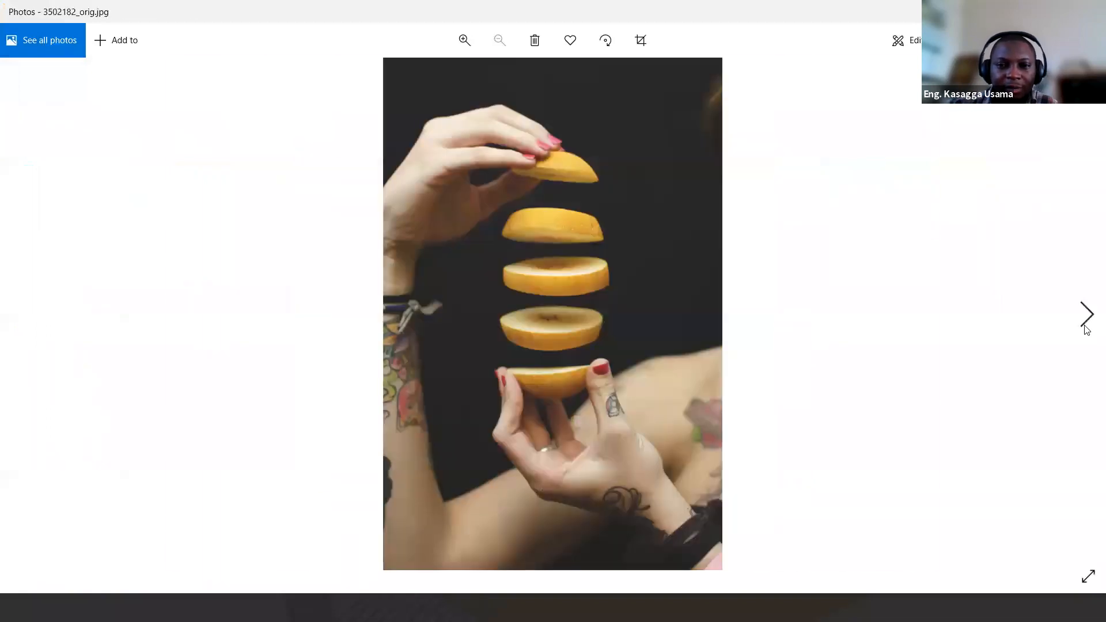
click(1086, 319)
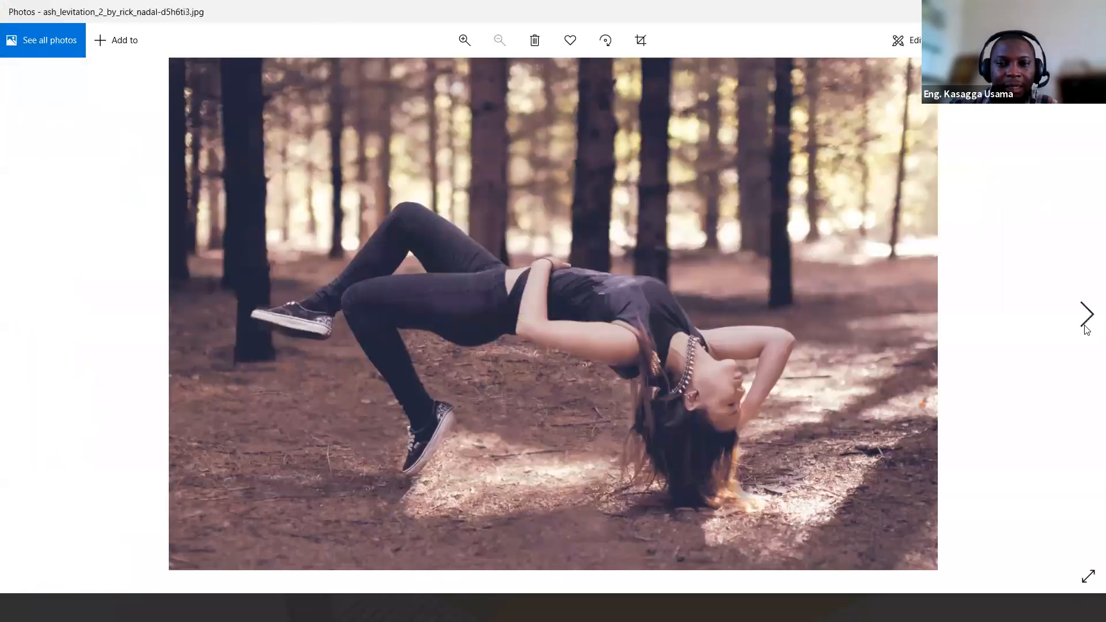
click(1086, 320)
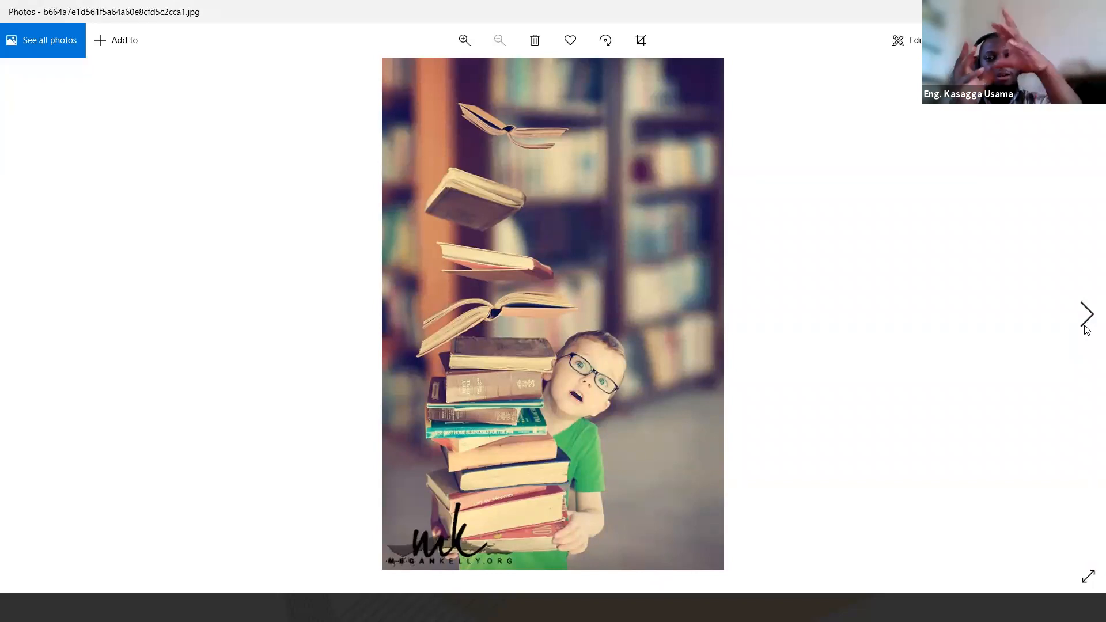
click(1085, 328)
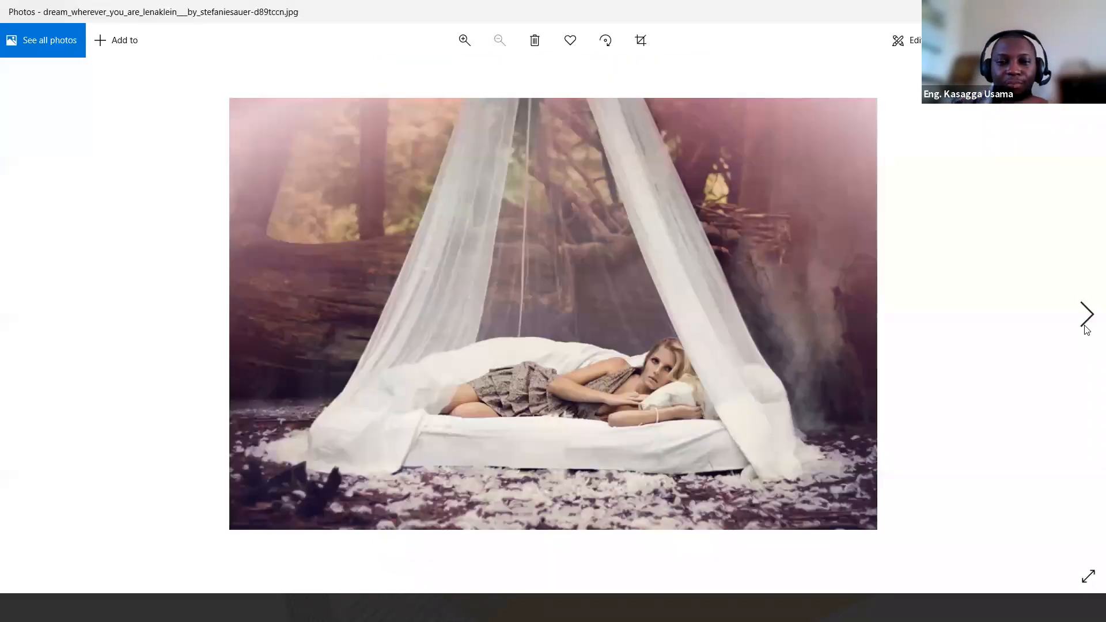
click(1085, 328)
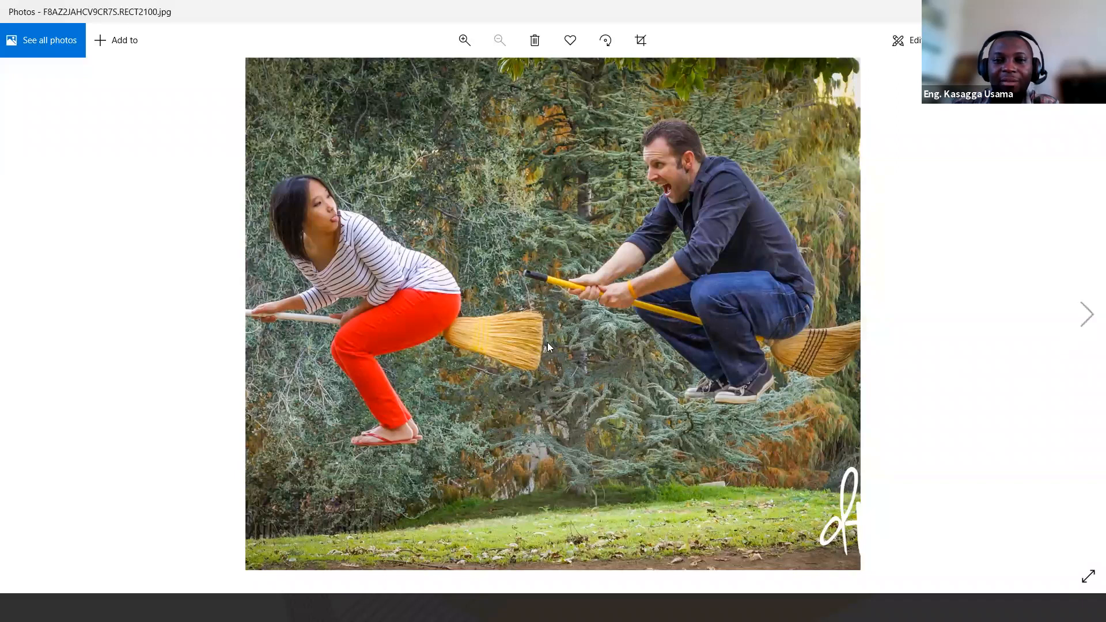
Step: Continue viewing the examples from final.jpg to the last photo in the folder, then close the open photo viewer windows
click(1082, 319)
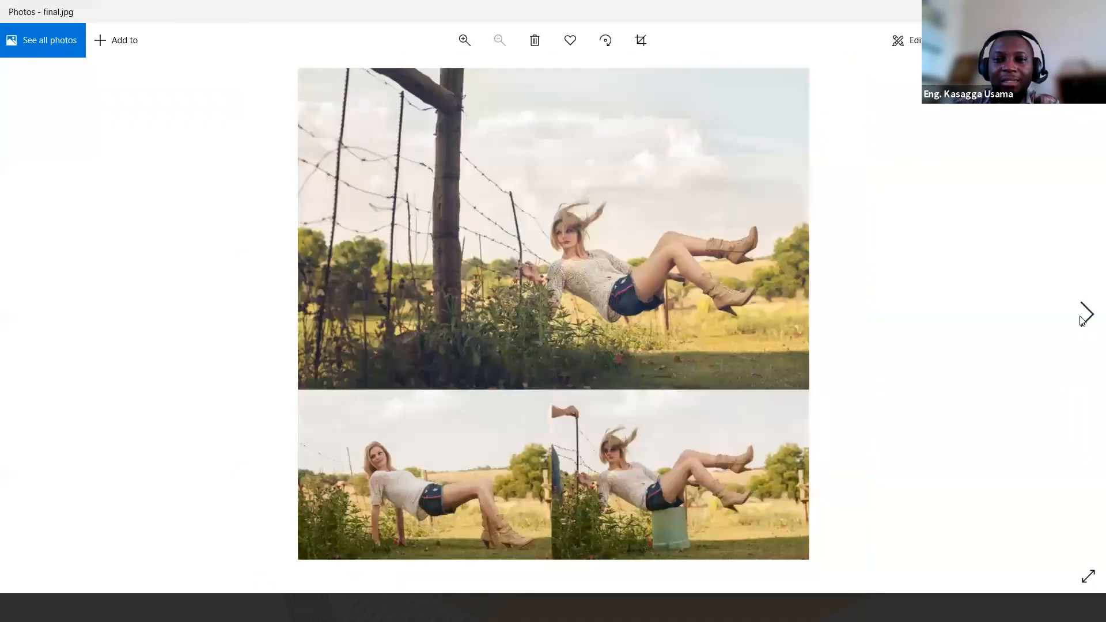
click(1081, 320)
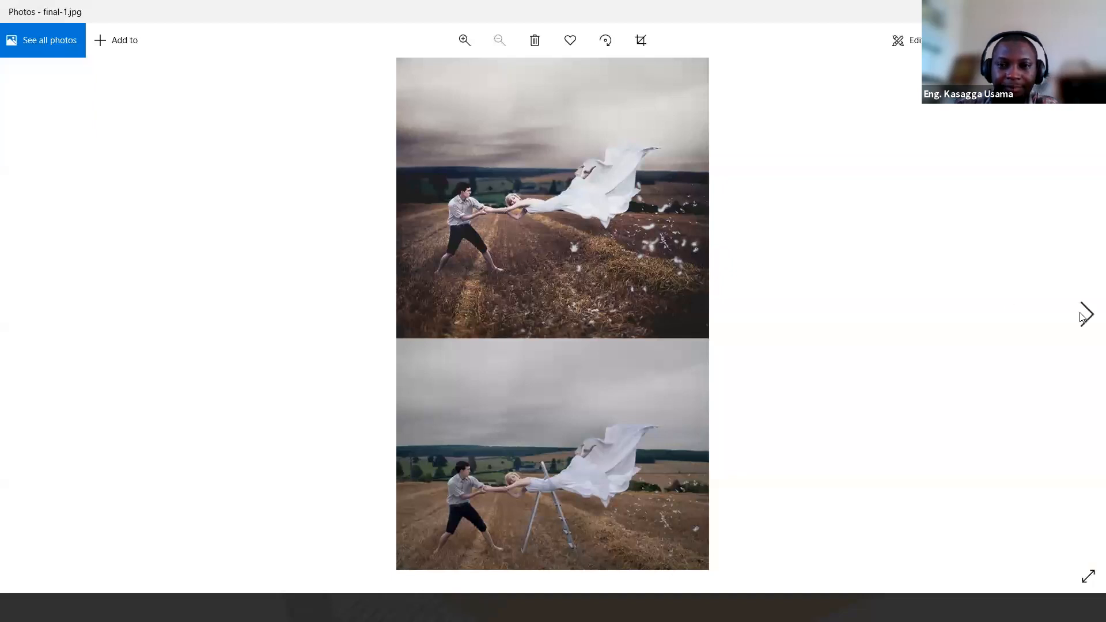
click(1082, 317)
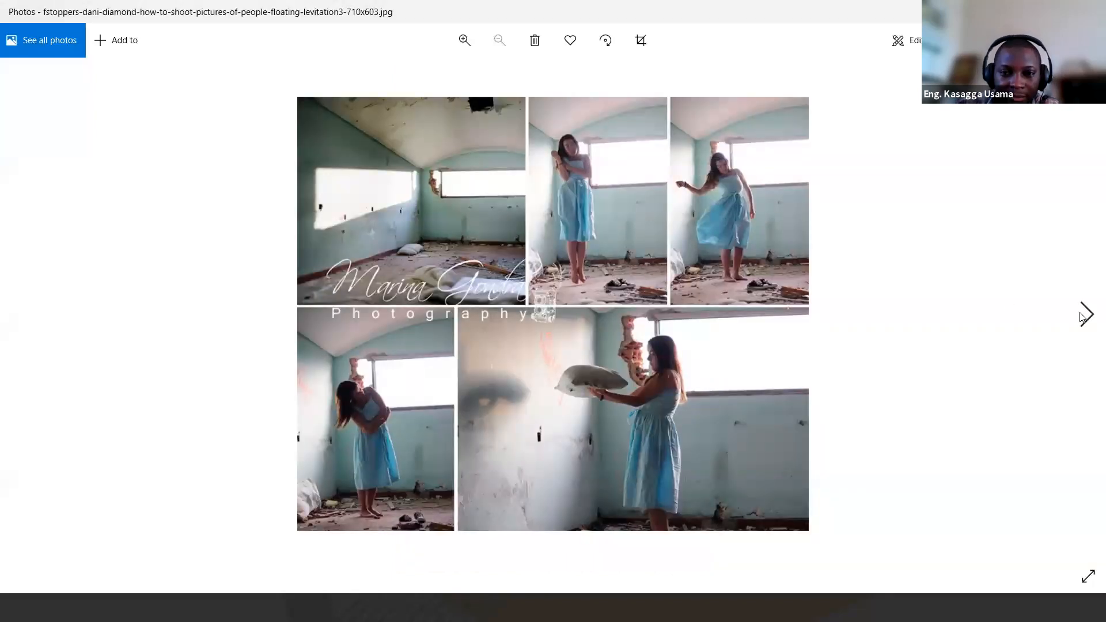
click(1081, 318)
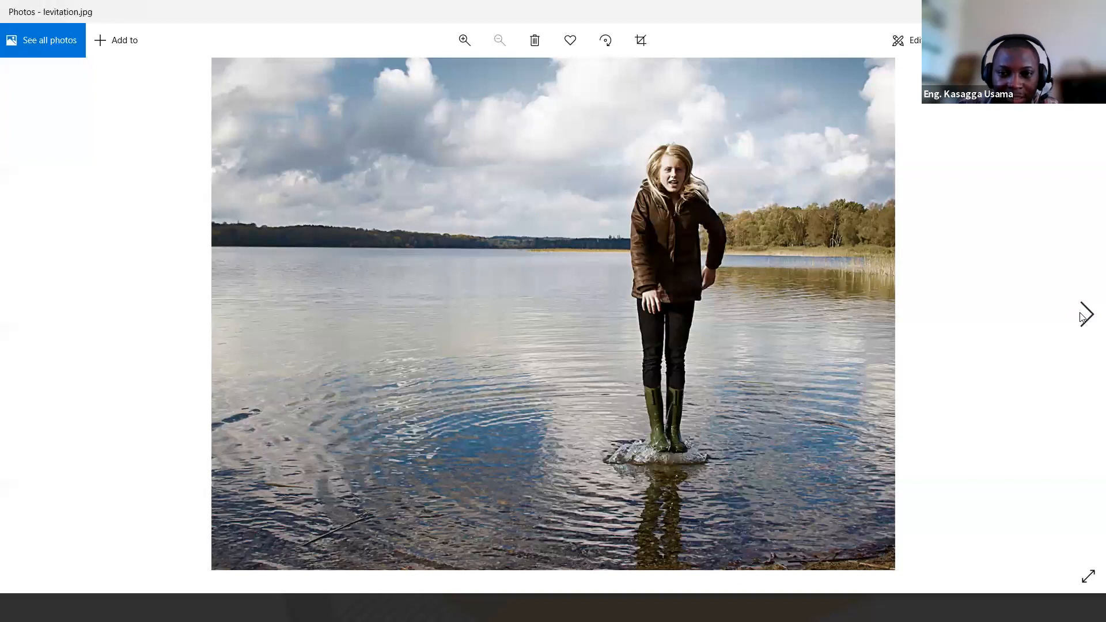
click(1081, 317)
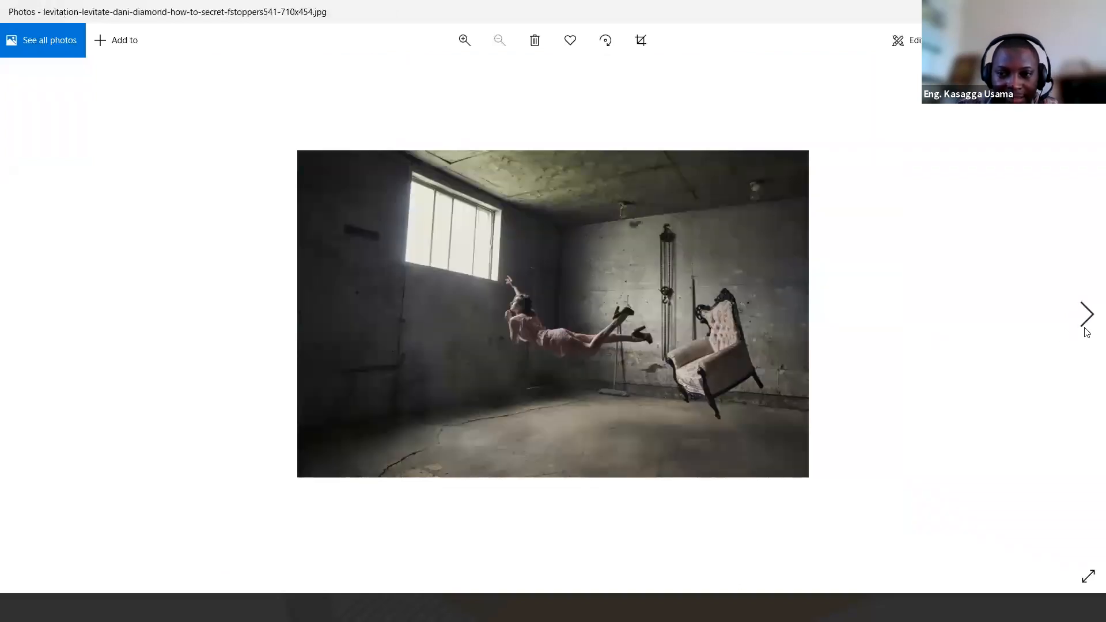
click(1086, 332)
click(1085, 332)
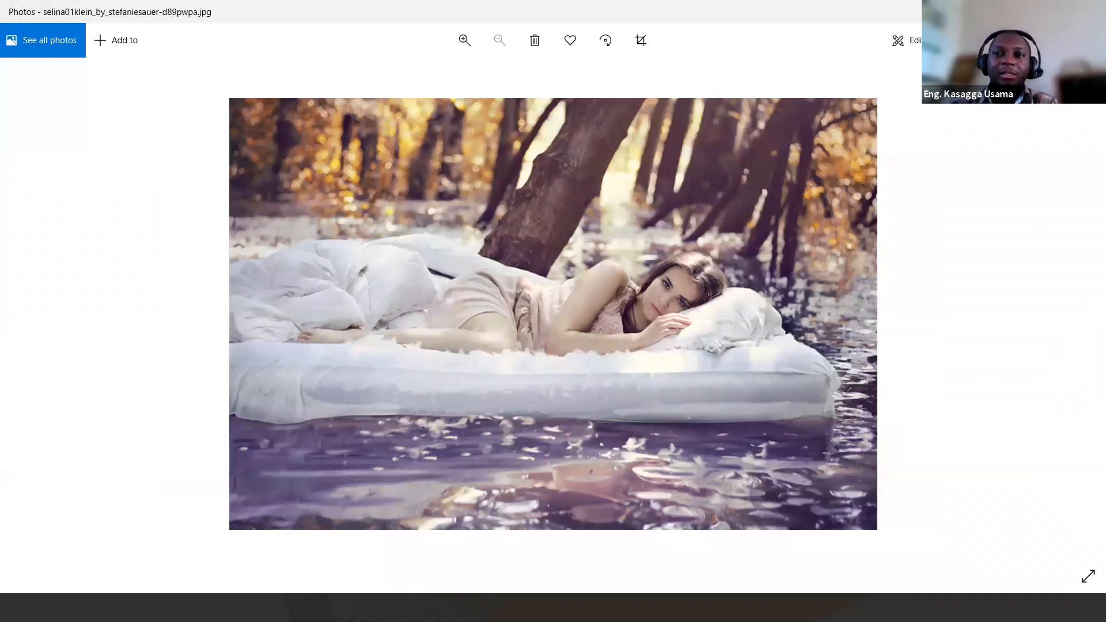
key(Right)
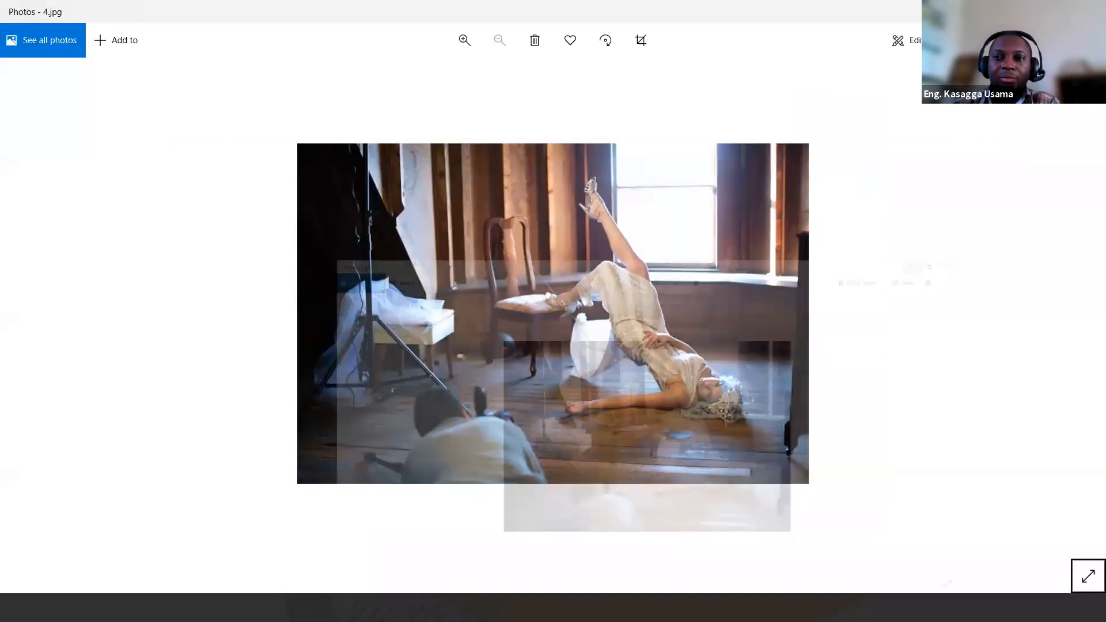
key(Left)
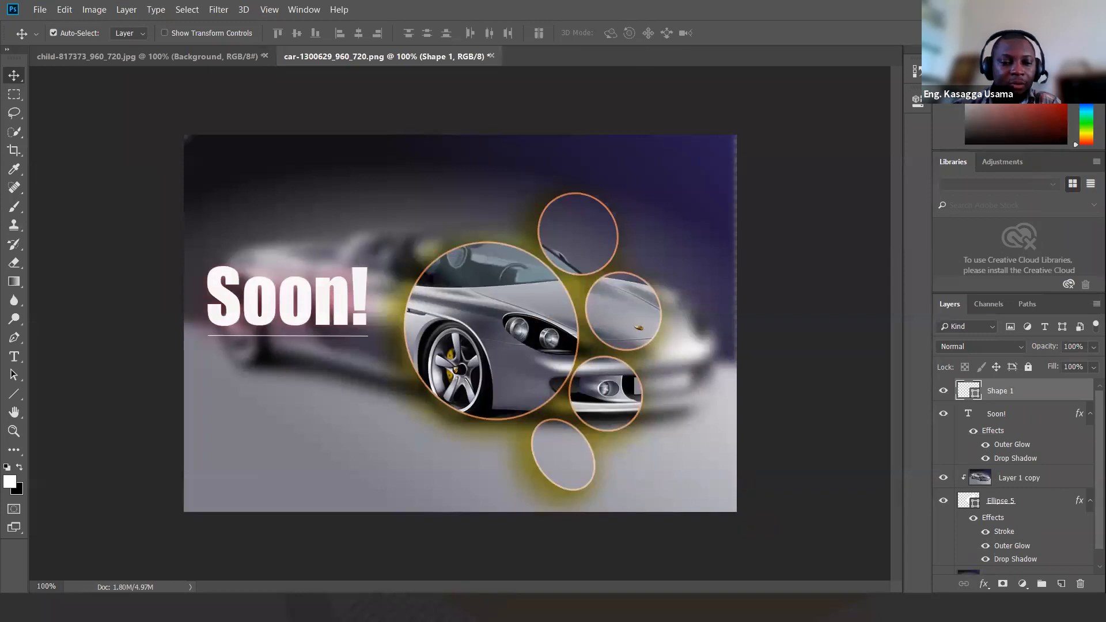
Step: Switch to File Explorer, open folder 4 on USB Drive (E:), display its images as thumbnails, and select floofing-the-dress
click(415, 599)
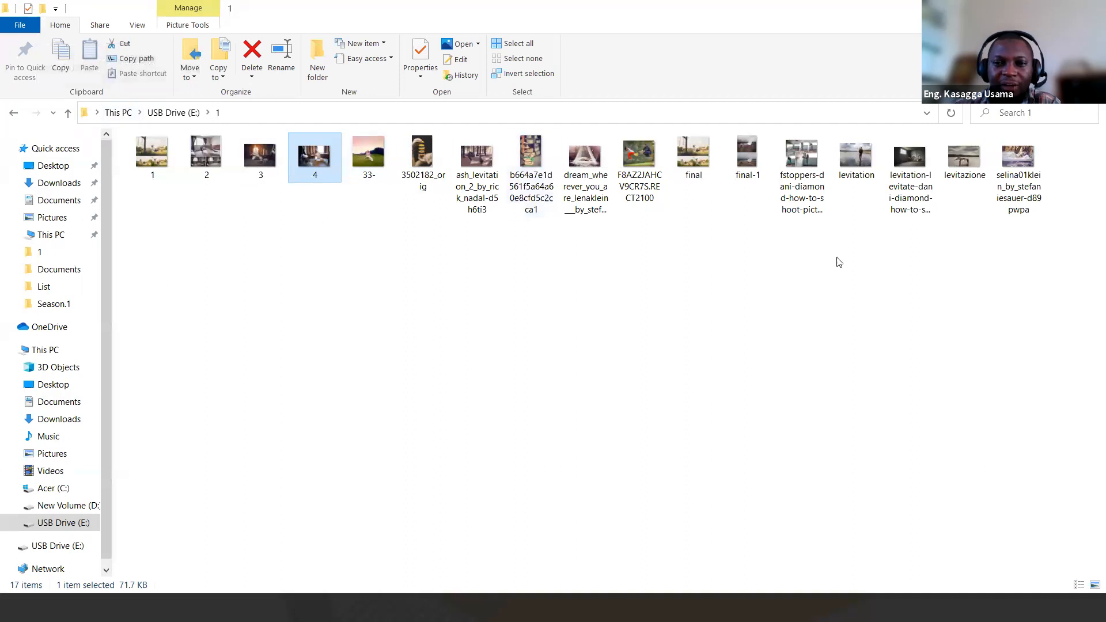
click(9, 116)
double_click(201, 174)
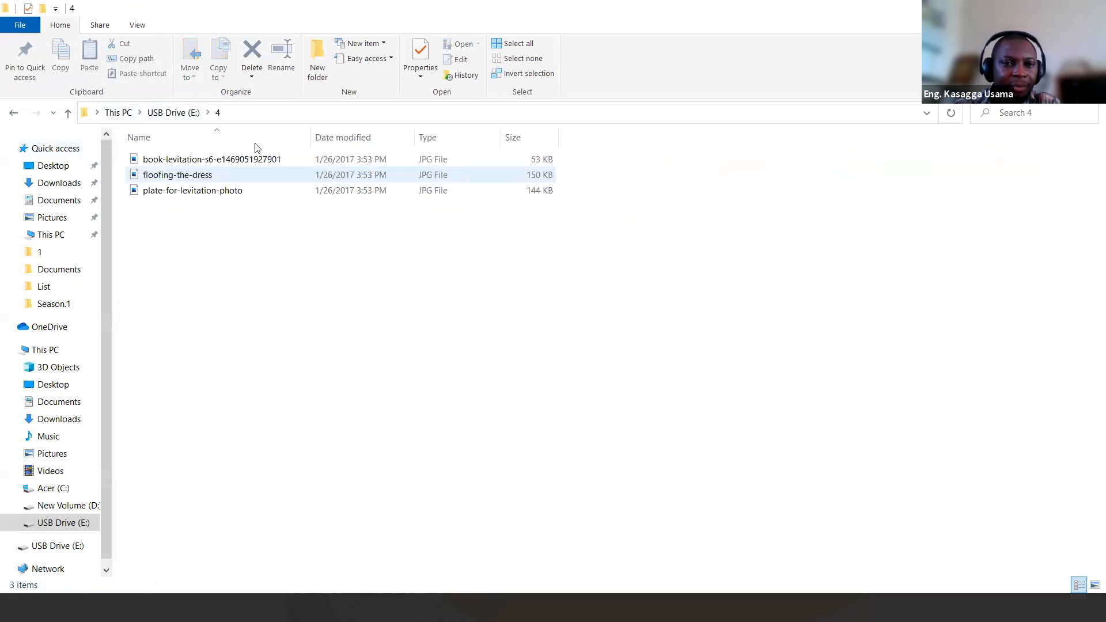
right_click(271, 268)
mouse_move(315, 282)
click(483, 295)
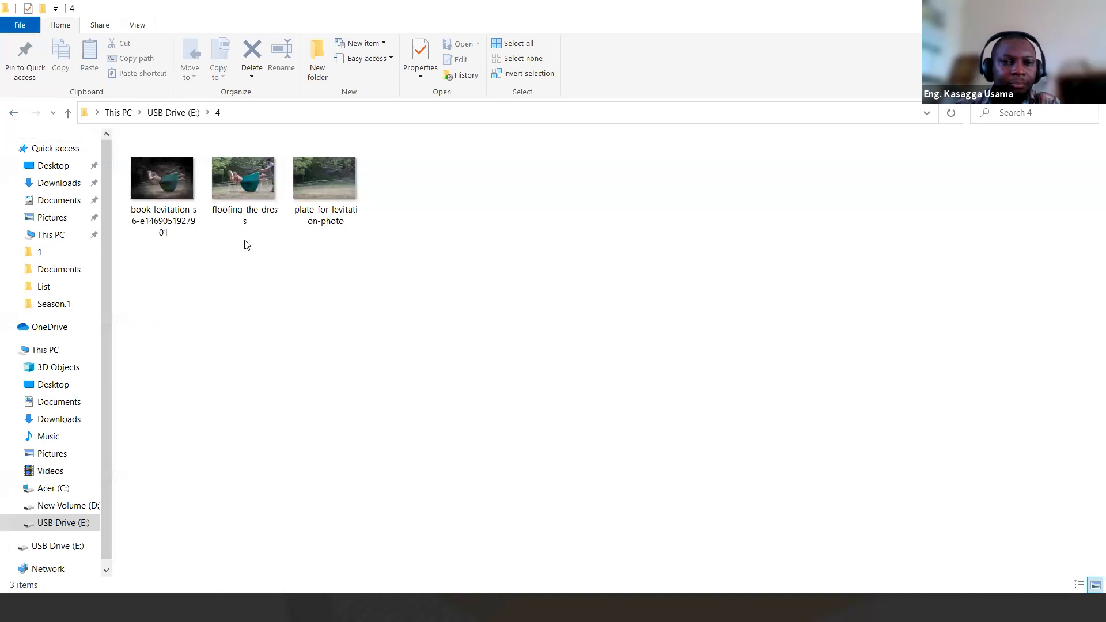
click(244, 201)
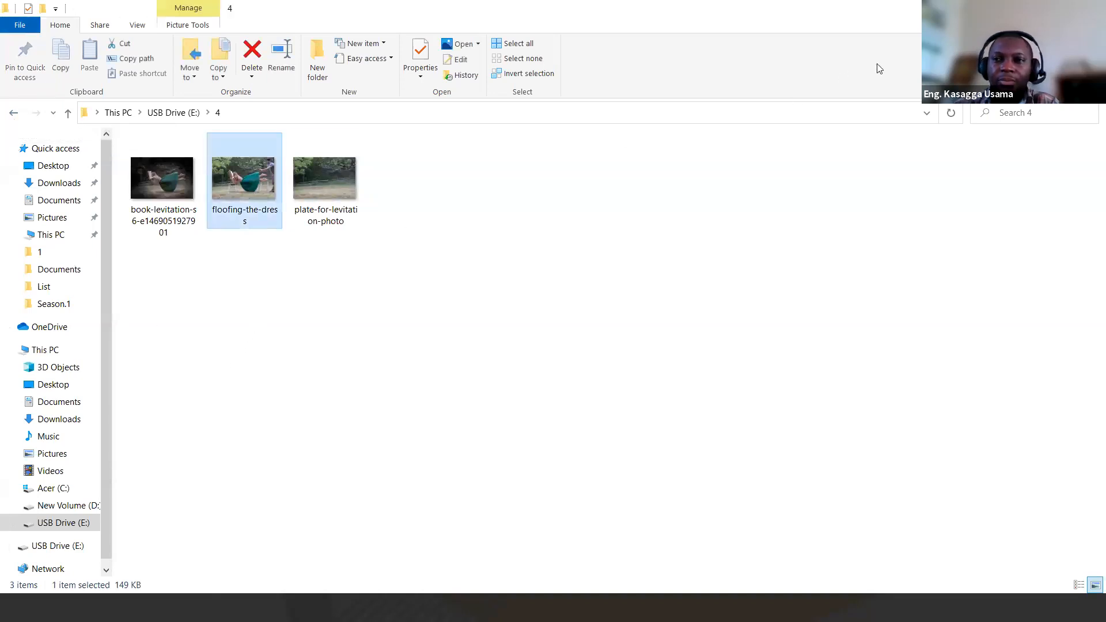
Step: Switch to Photoshop and start opening a file, browsing to folder 4 on USB Drive (E:)
key(alt+Tab)
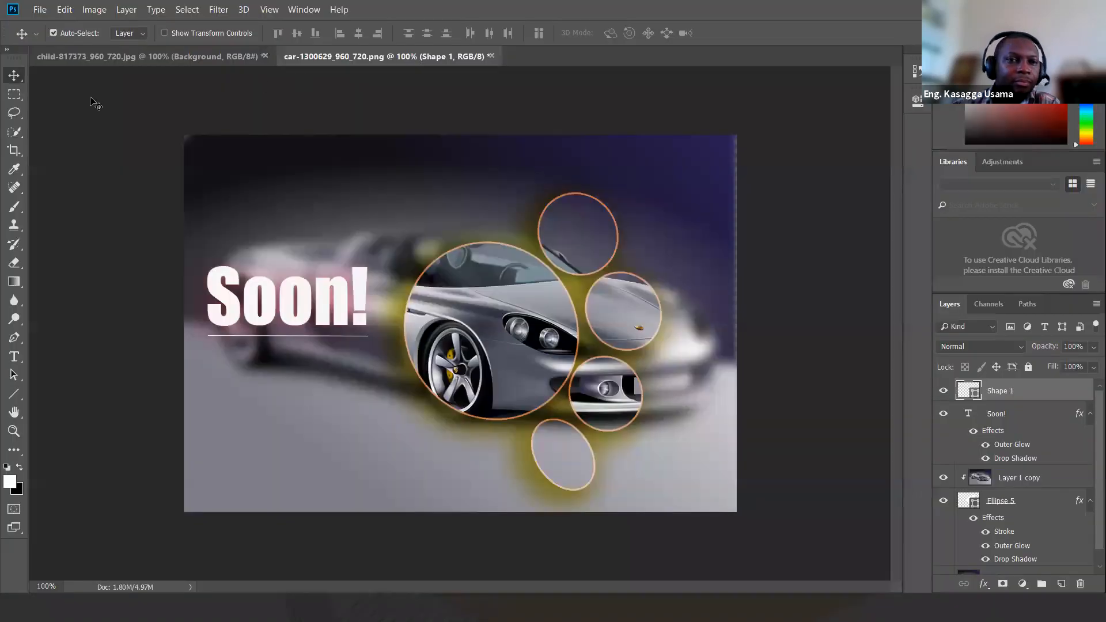
click(38, 10)
click(56, 38)
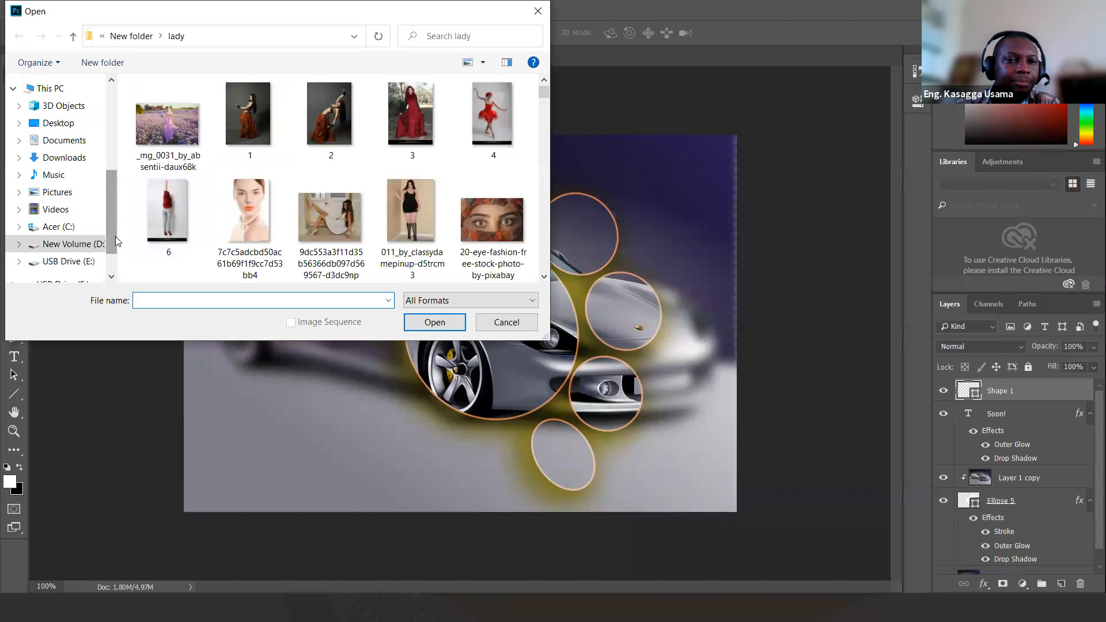
scroll(81, 225, down, 1)
click(81, 224)
double_click(154, 117)
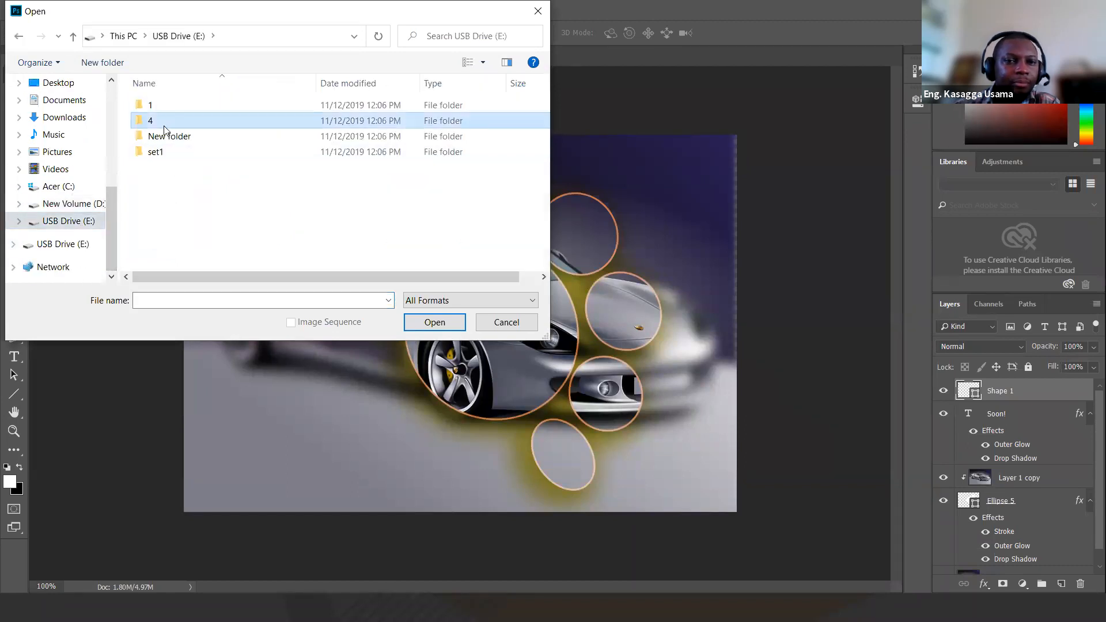
Step: Display the folder's images as thumbnails and open floofing-the-dress and plate-for-levitation-photo together
right_click(234, 190)
mouse_move(352, 199)
click(408, 214)
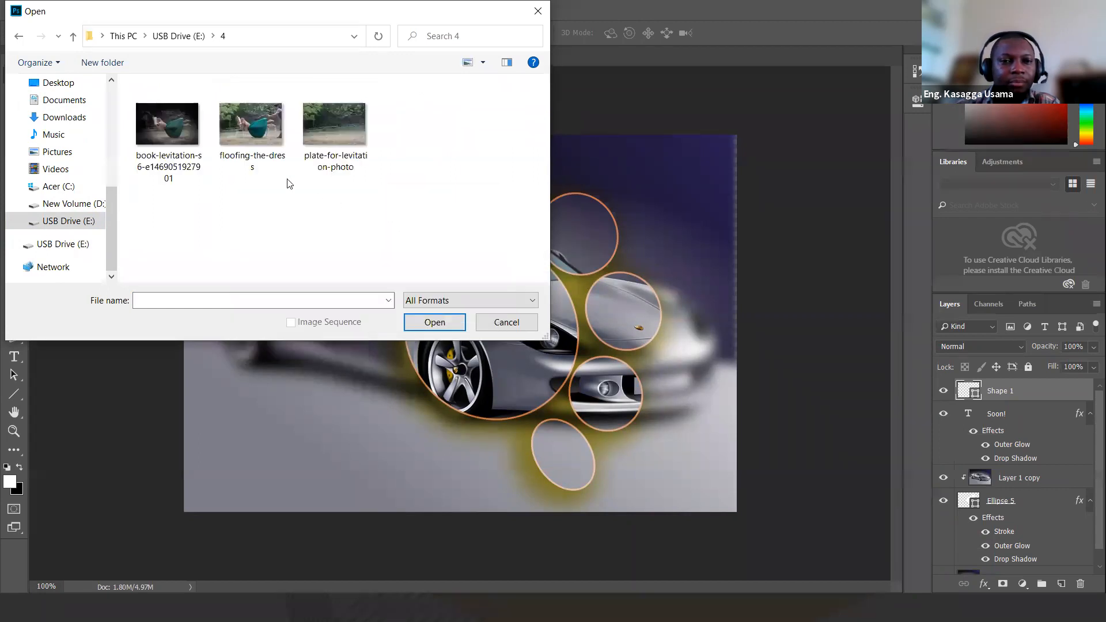
click(255, 136)
ctrl+click(334, 130)
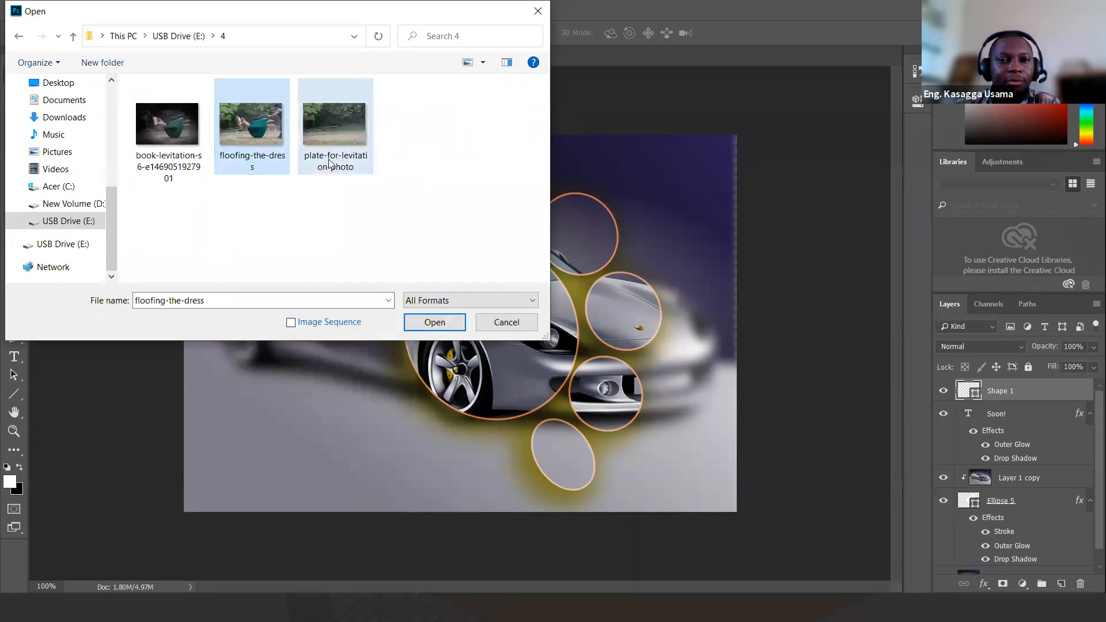
click(424, 324)
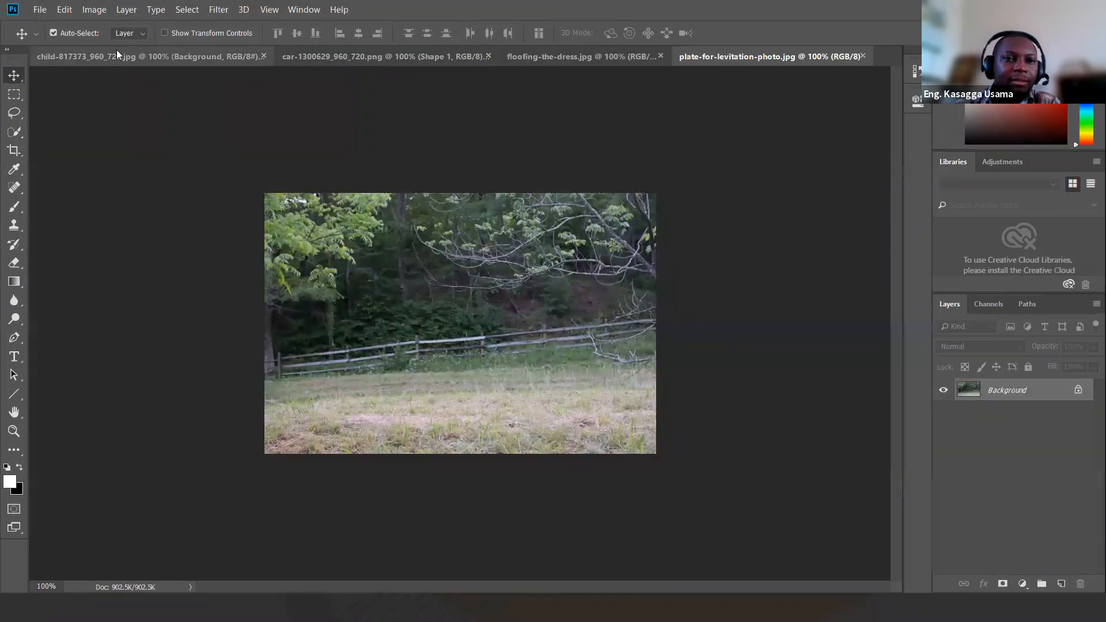
Step: Open the photos 3LuELa4 and XYdfuSO together from New folder on USB Drive (E:), using thumbnails to identify them
click(40, 10)
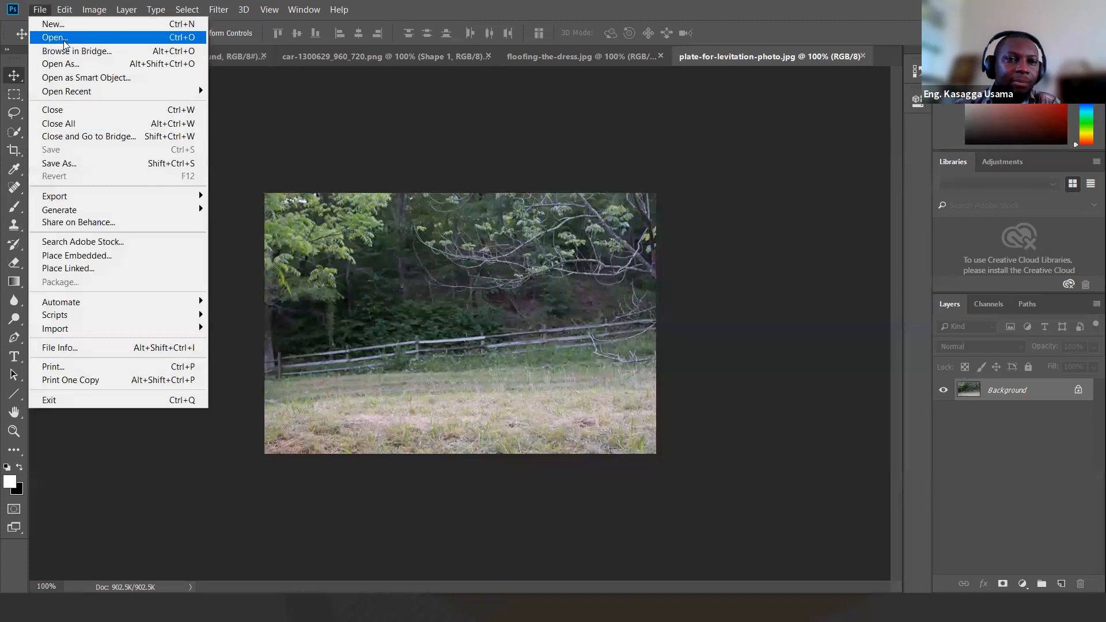
click(58, 38)
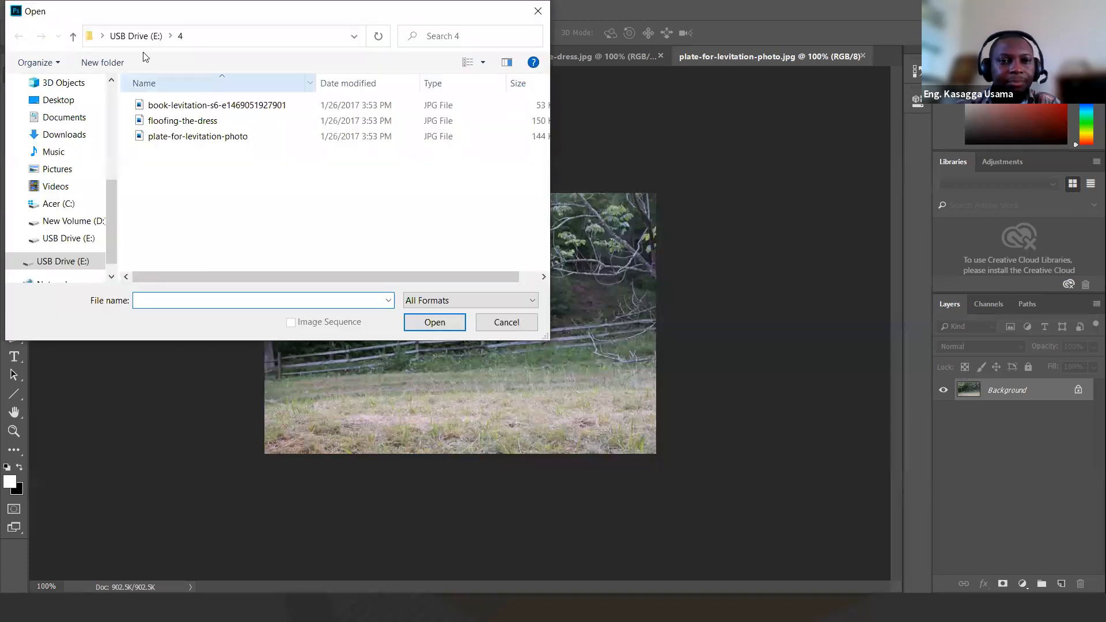
click(154, 39)
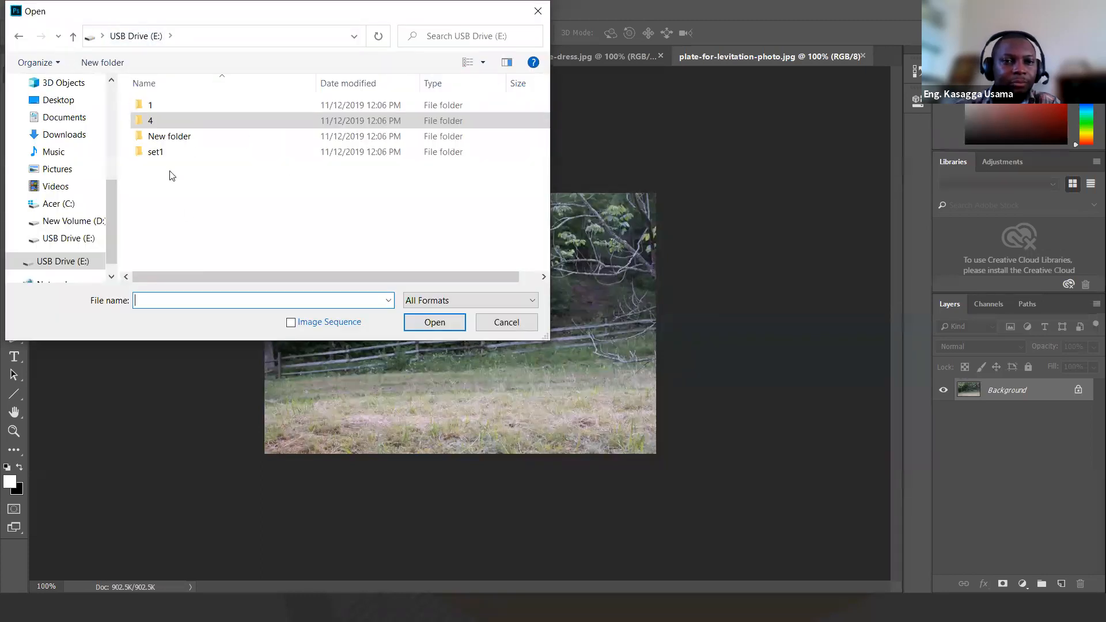
double_click(175, 137)
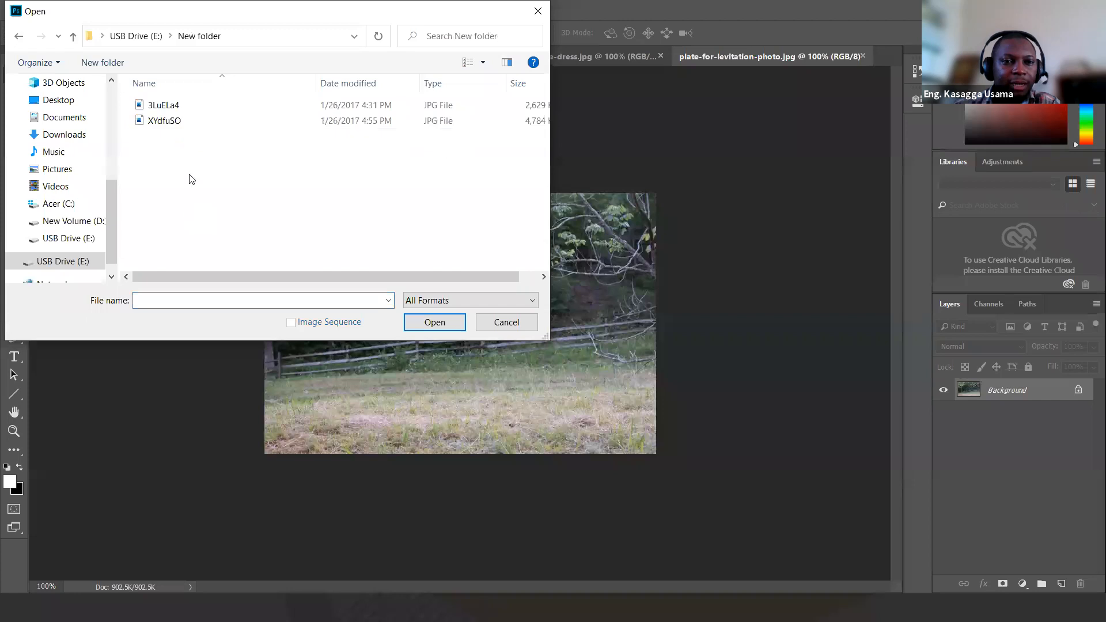
right_click(217, 193)
mouse_move(271, 202)
click(378, 215)
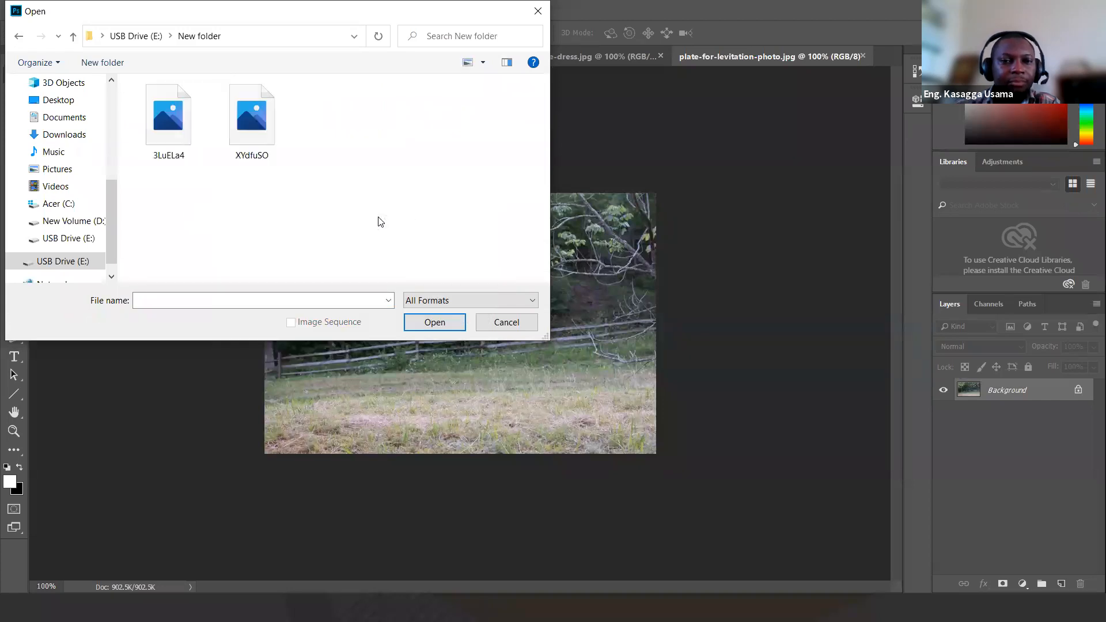
click(182, 134)
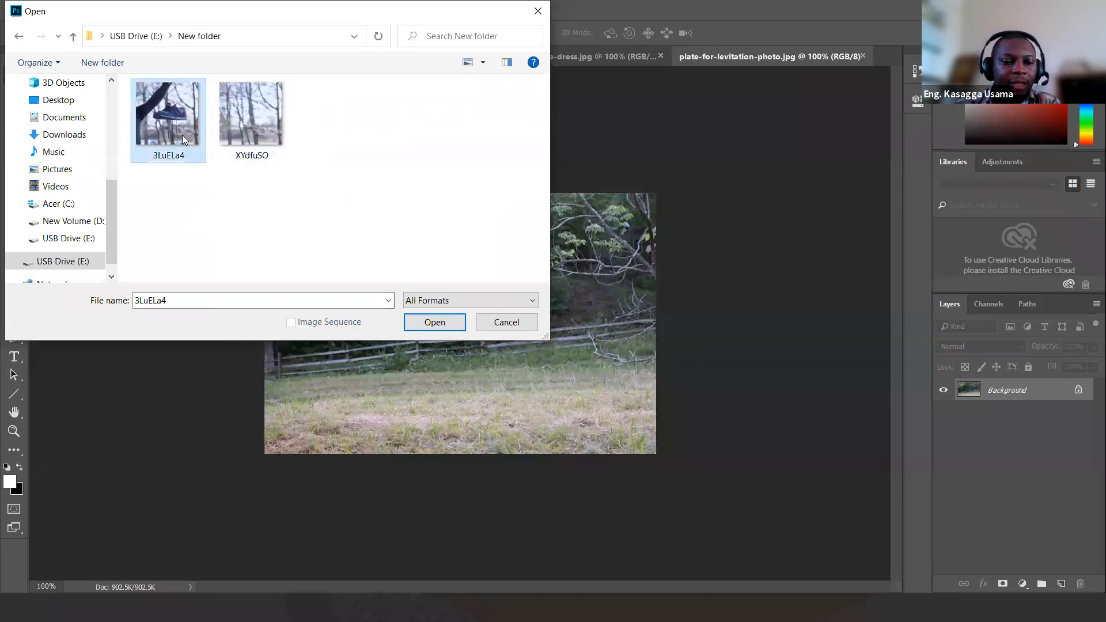
ctrl+click(270, 141)
click(429, 322)
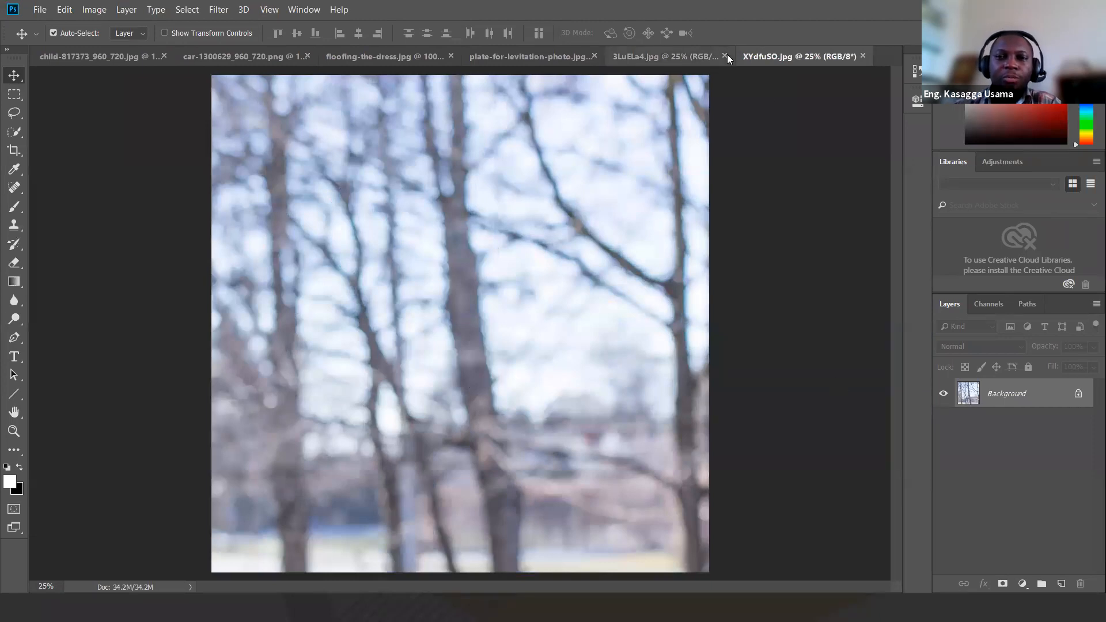
Step: Copy the entire shoe photo 3LuELa4.jpg and paste it as a new layer over the empty background in XYdfuSO.jpg
click(679, 58)
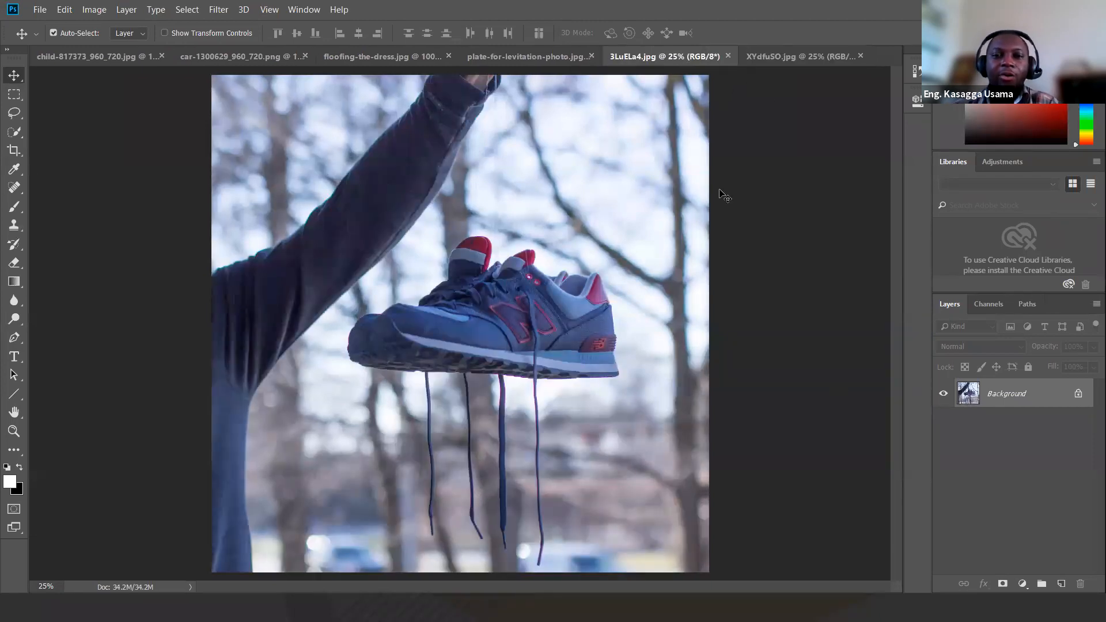
key(ctrl)
key(ctrl+a)
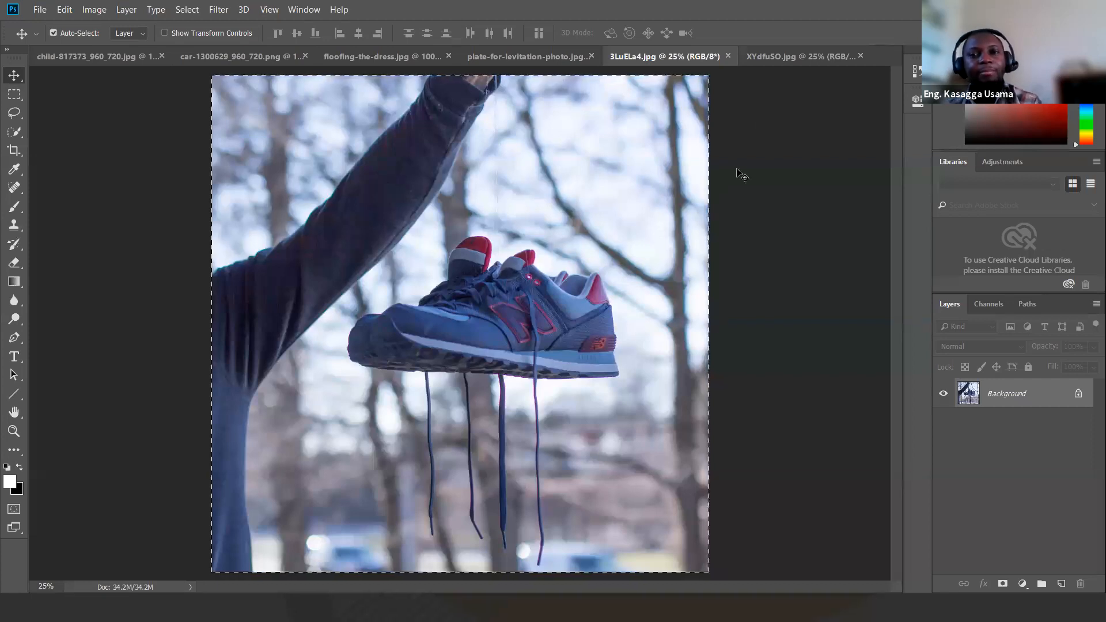
click(797, 55)
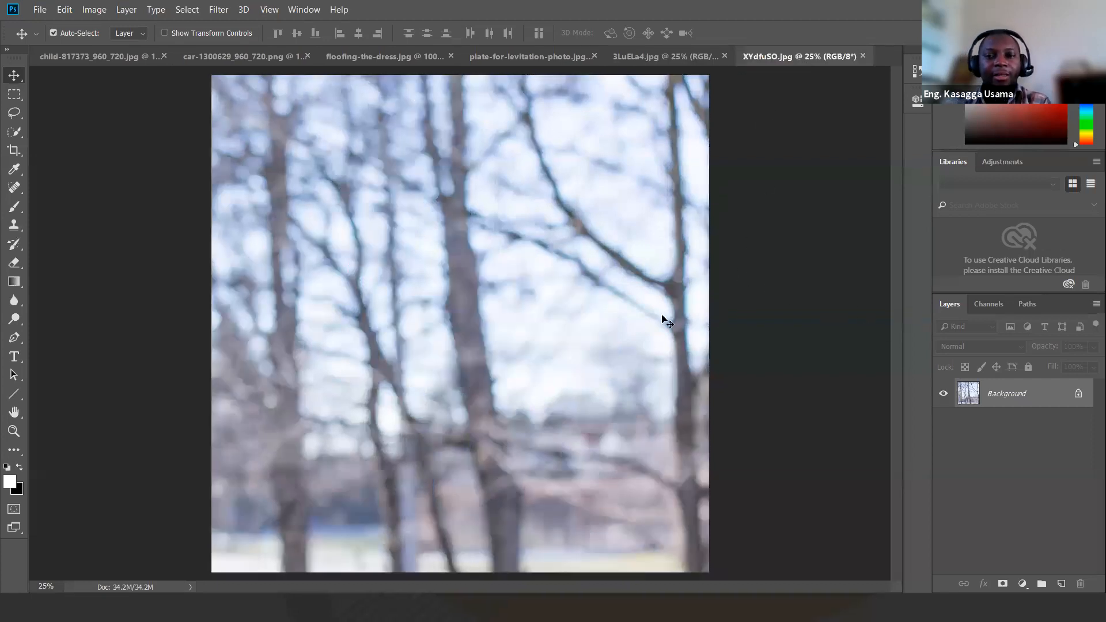
key(ctrl+0)
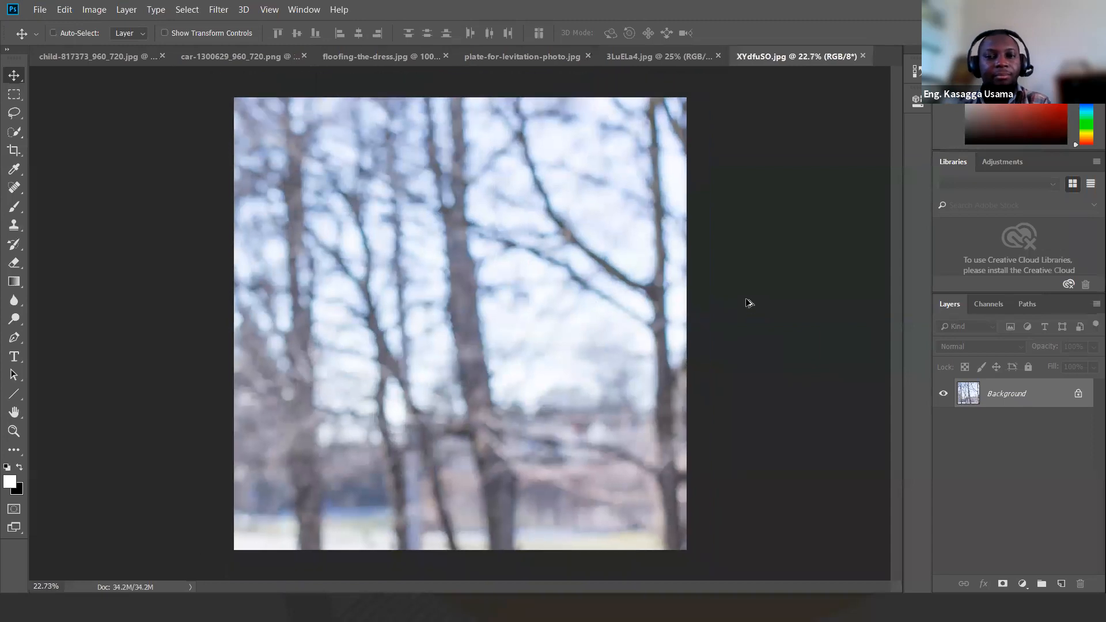
key(ctrl+v)
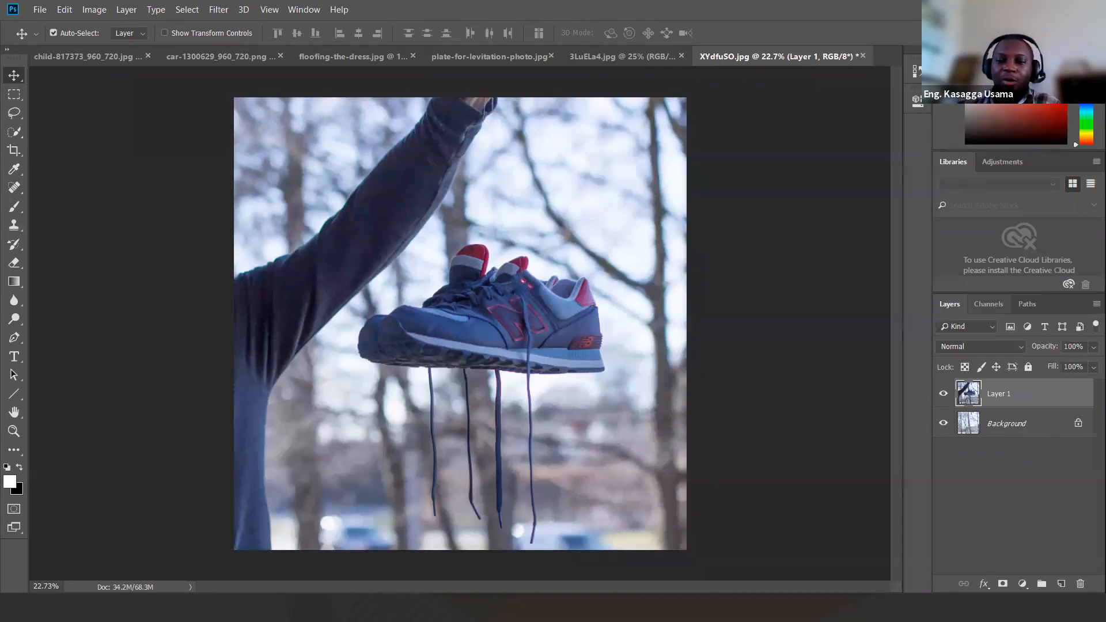
Step: Add a layer mask to the pasted shoe layer and set up a black soft round brush at 511 px with 0% hardness
click(1002, 583)
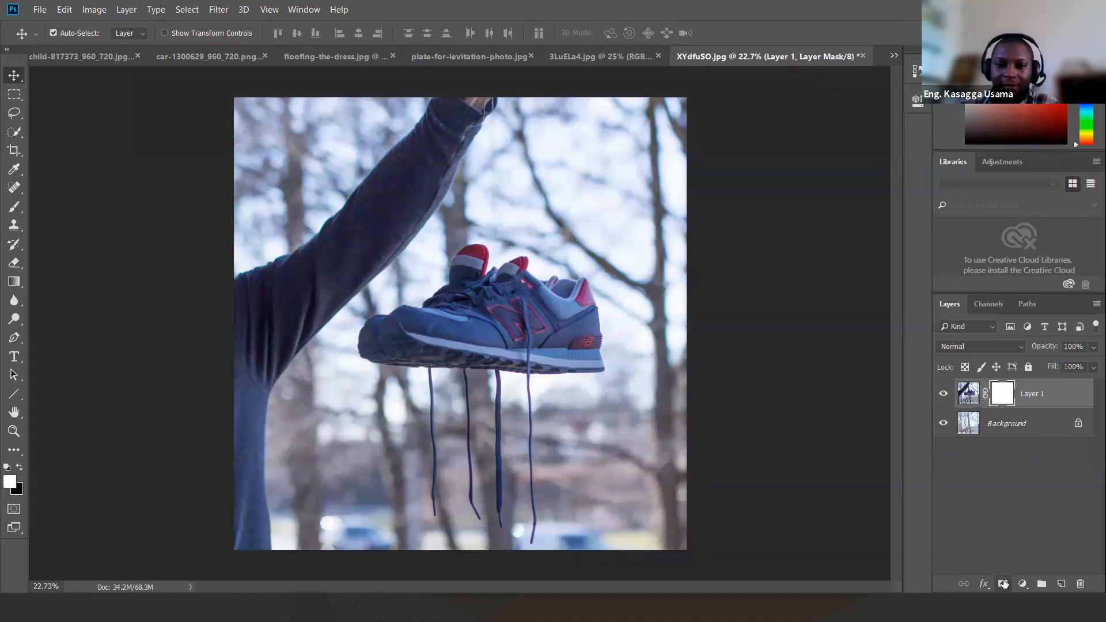
click(19, 467)
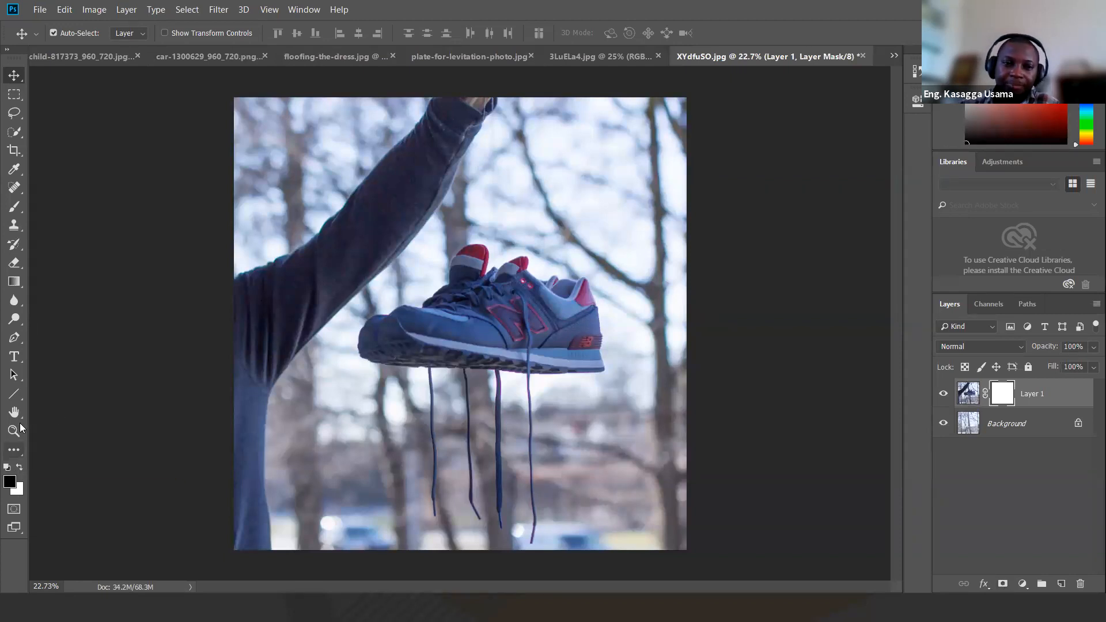
click(15, 207)
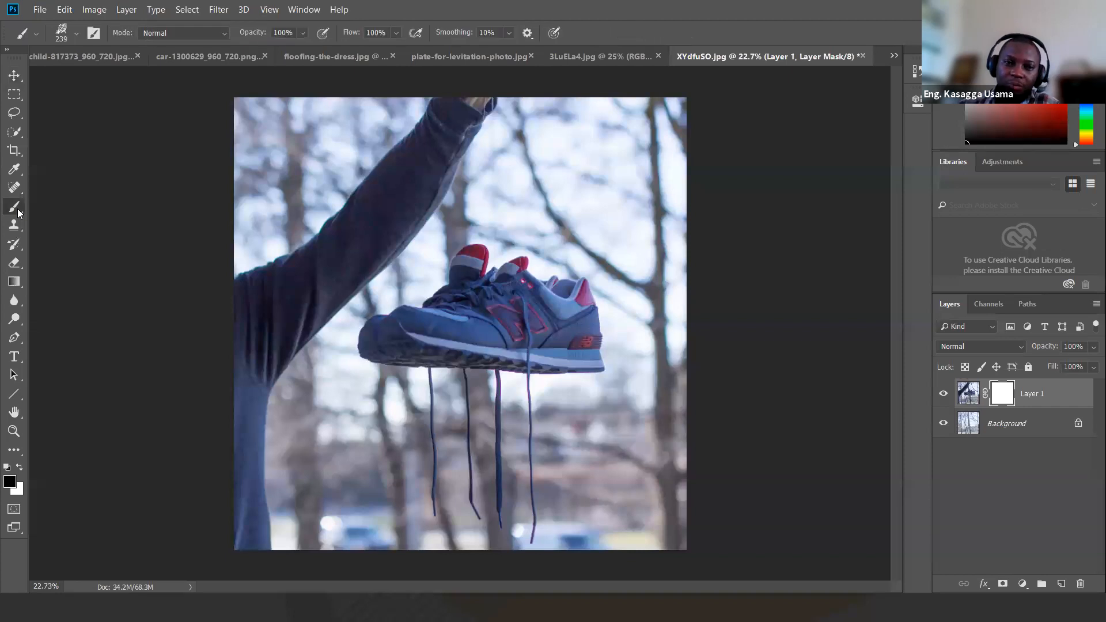
click(76, 33)
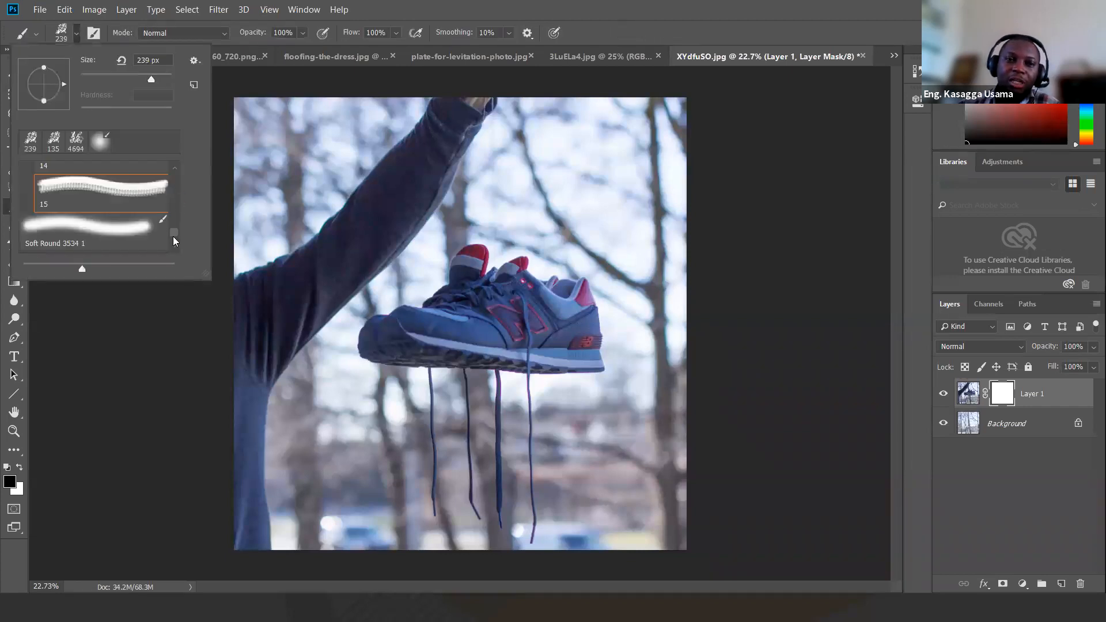
click(98, 144)
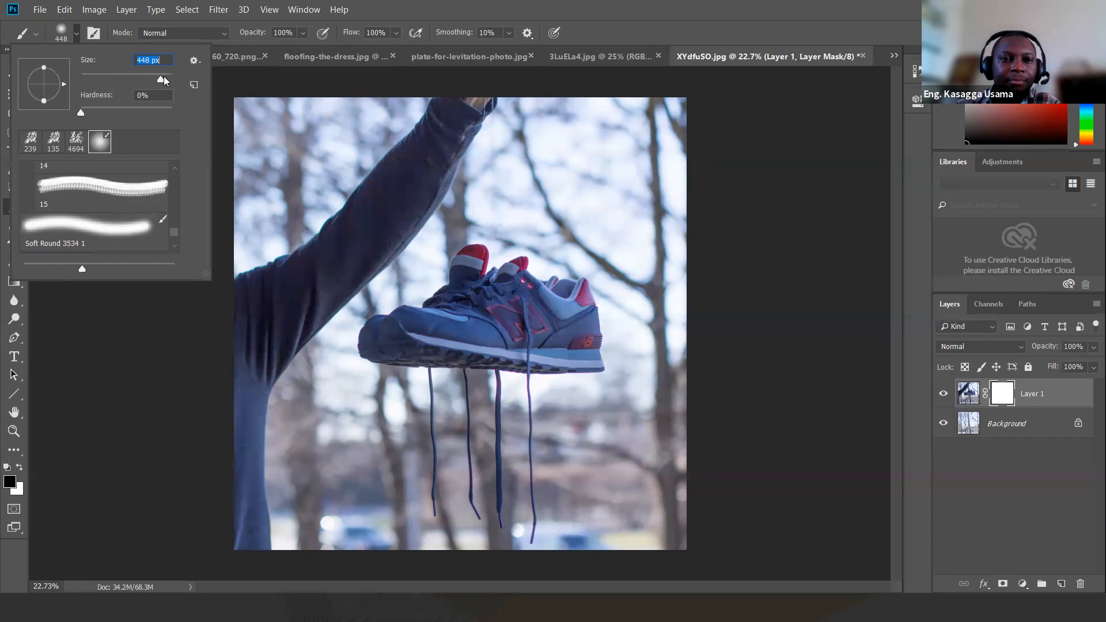
key(Return)
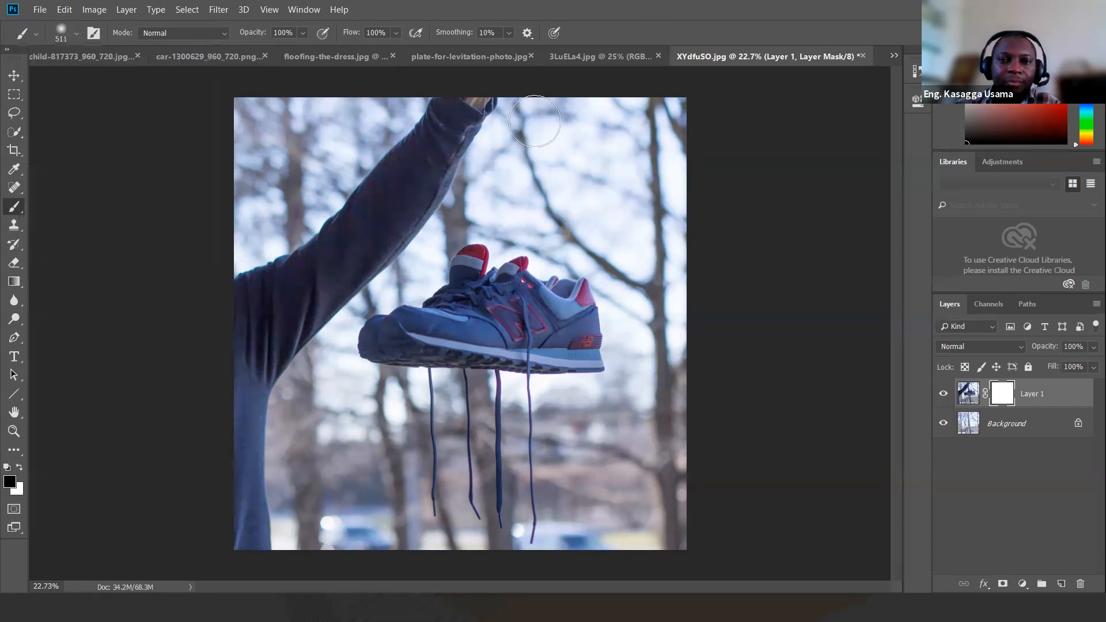
Step: Paint black on the layer mask over the hand, the threads above the shoes and the raised sleeve to hide them
scroll(541, 199, up, 2)
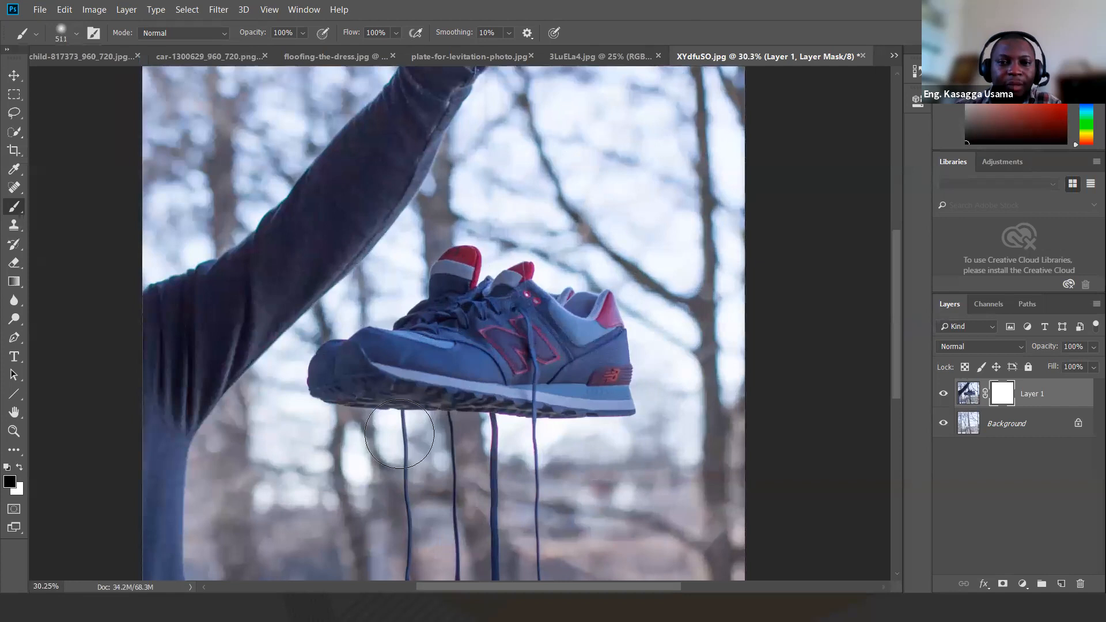
drag(899, 393, 909, 365)
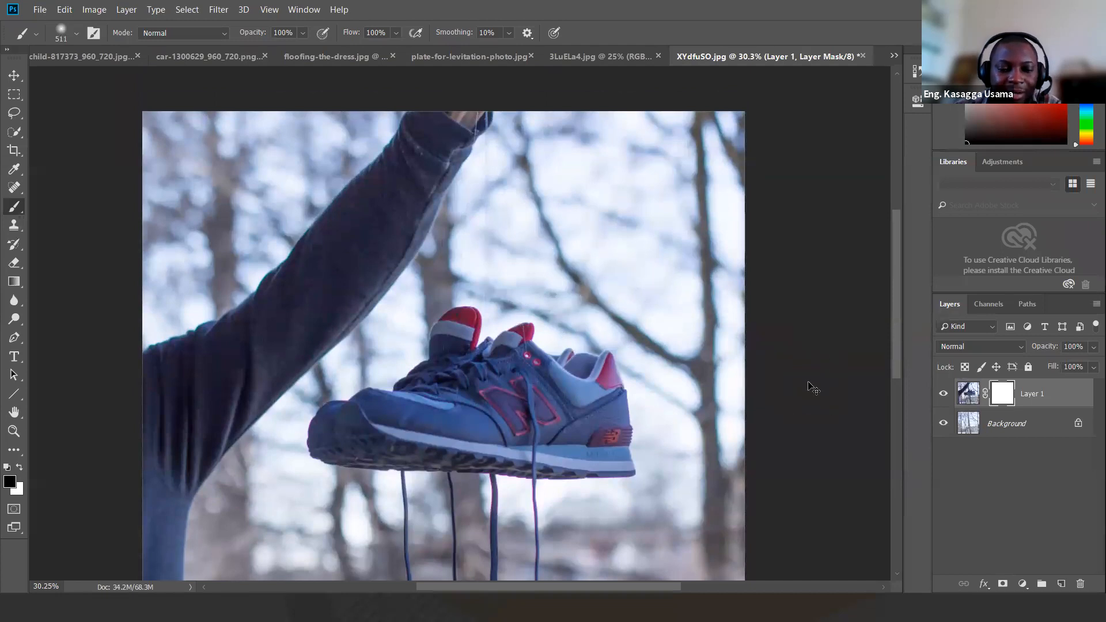
scroll(749, 397, up, 1)
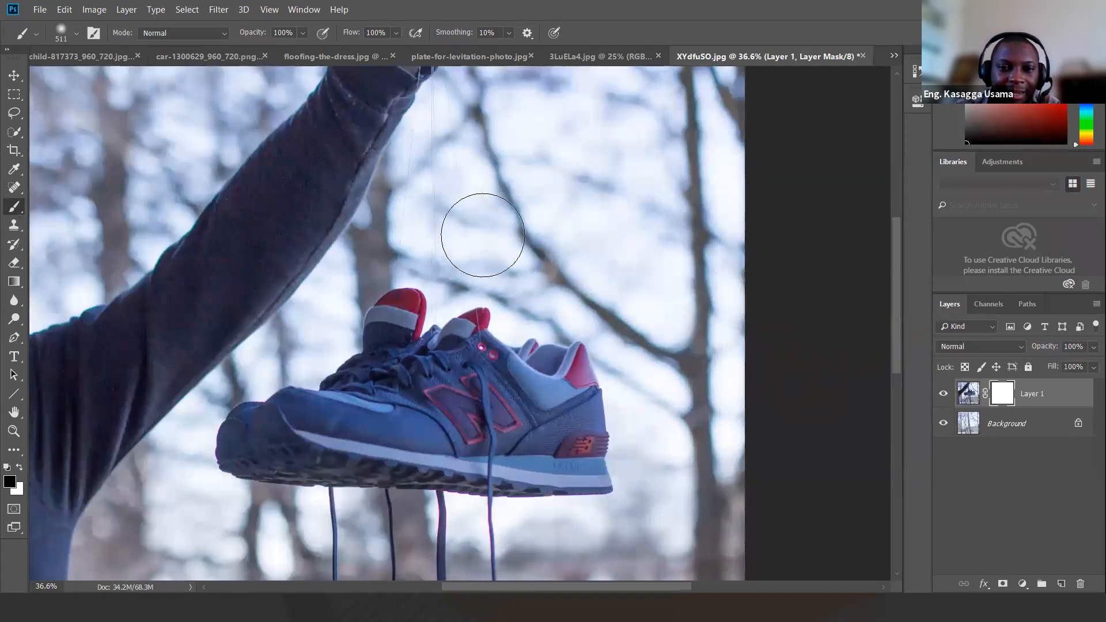
scroll(894, 304, up, 2)
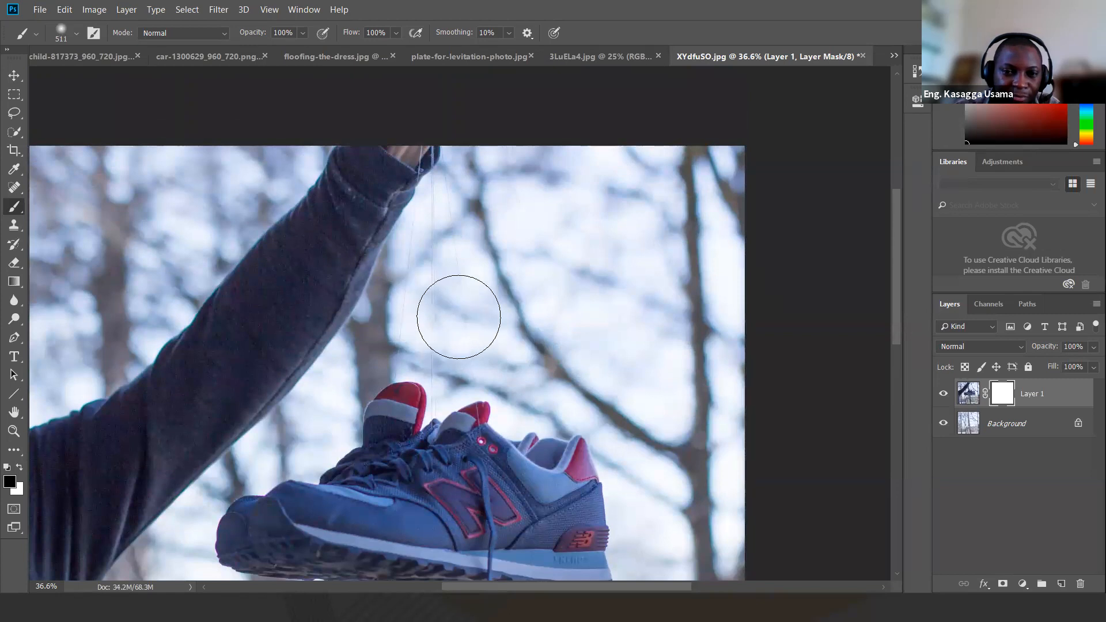
mouse_move(462, 218)
mouse_down()
mouse_move(427, 191)
mouse_move(332, 196)
mouse_move(348, 188)
mouse_move(321, 247)
mouse_move(370, 239)
mouse_move(210, 303)
mouse_move(274, 296)
mouse_move(248, 346)
mouse_up()
drag(897, 328, 892, 374)
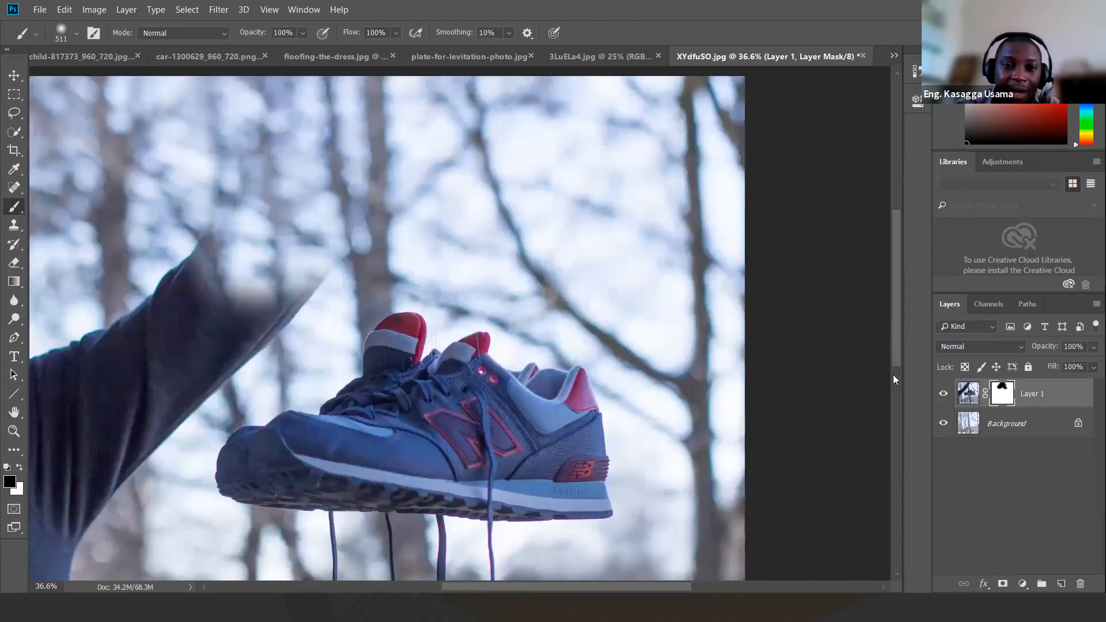
mouse_move(271, 188)
mouse_down()
mouse_move(280, 207)
mouse_move(271, 220)
mouse_move(158, 295)
mouse_move(223, 291)
mouse_move(134, 320)
mouse_move(231, 128)
mouse_move(80, 289)
mouse_move(114, 354)
mouse_move(146, 355)
mouse_move(98, 379)
mouse_move(52, 334)
mouse_up()
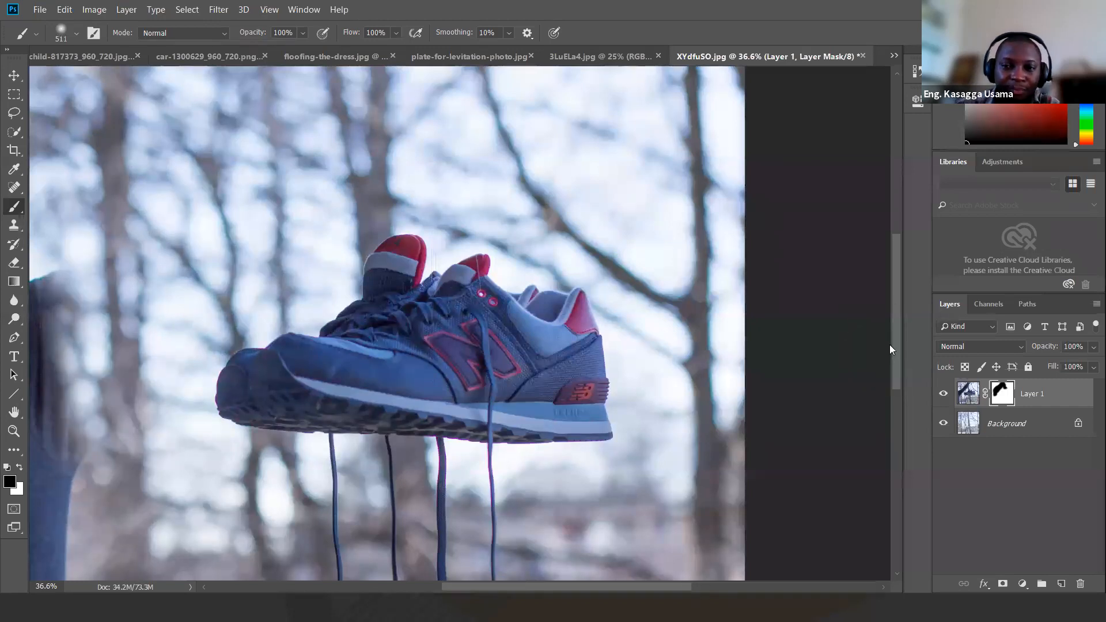
Step: Mask out the rest of the person's body along the photo's left edge, down to the bottom, and check the result zoomed out
drag(901, 343, 899, 407)
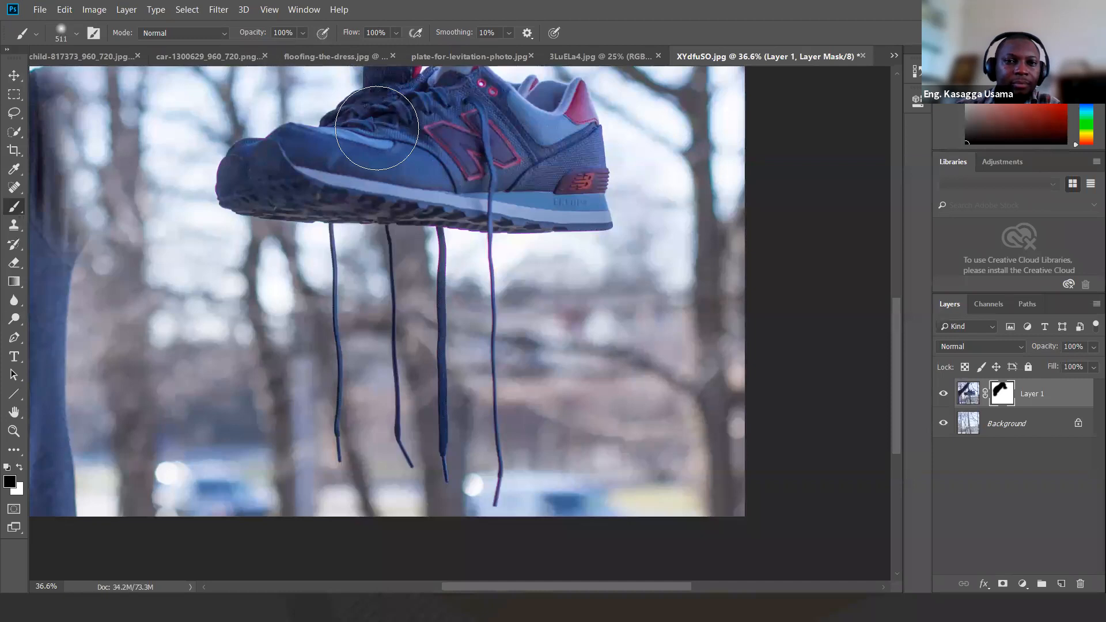
mouse_move(52, 224)
mouse_down()
mouse_move(43, 334)
mouse_move(60, 428)
mouse_move(57, 518)
mouse_move(84, 402)
mouse_move(62, 57)
mouse_up()
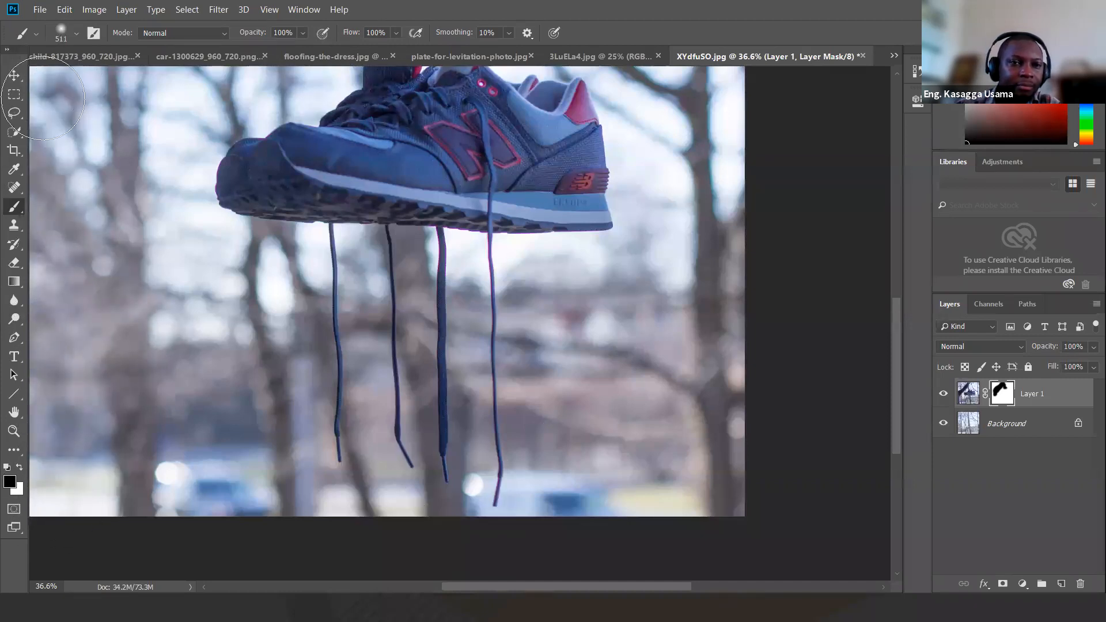
mouse_move(227, 540)
mouse_down()
mouse_move(210, 420)
mouse_move(230, 397)
mouse_up()
drag(898, 391, 901, 287)
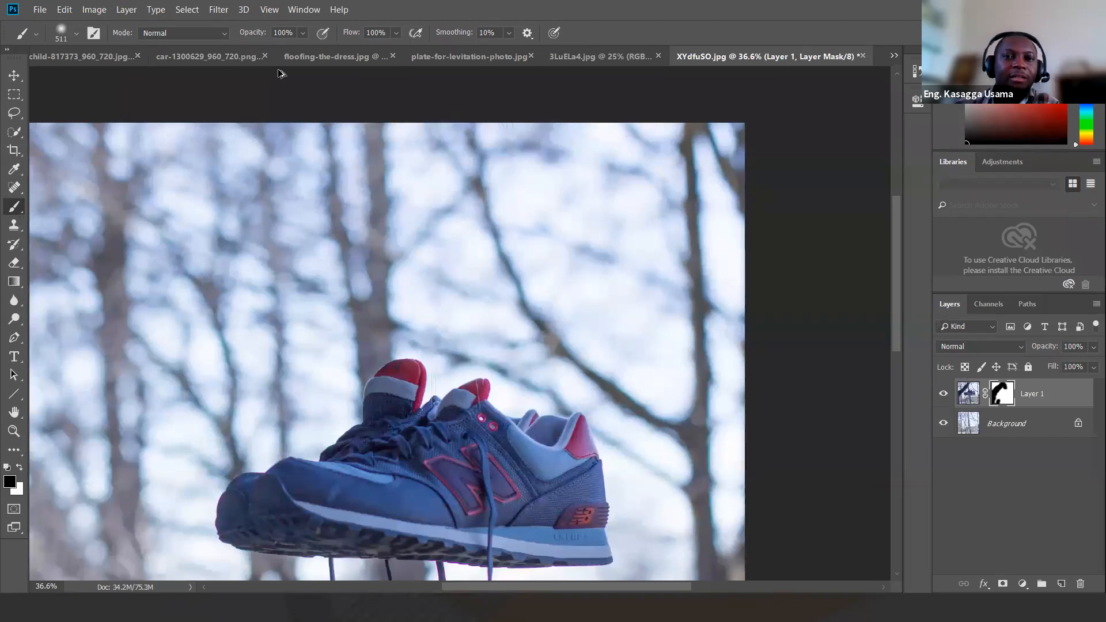
click(269, 10)
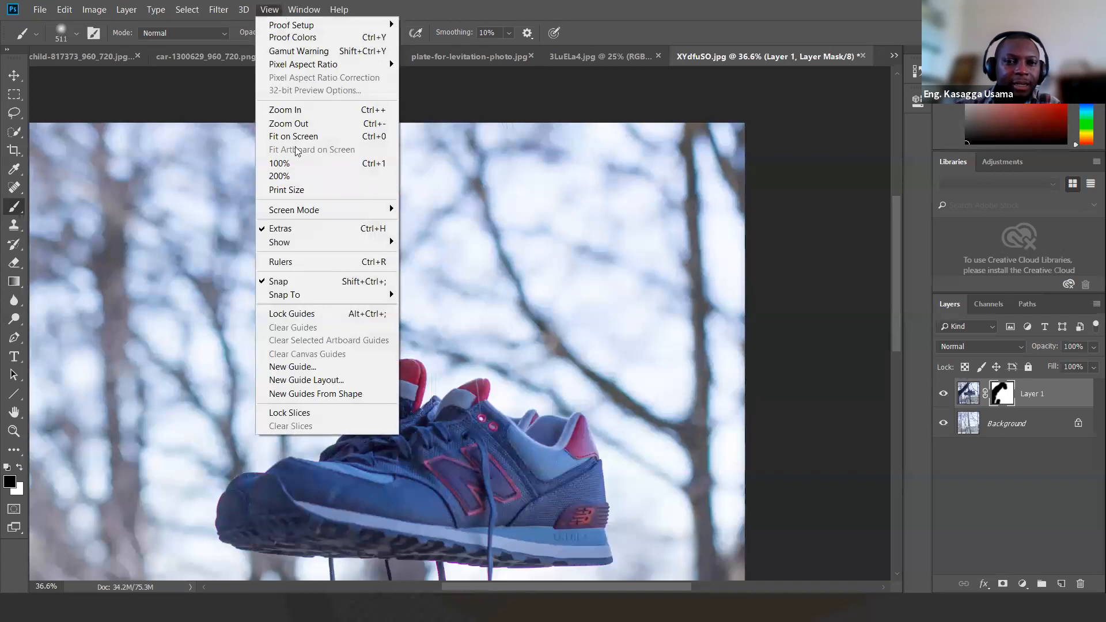
click(305, 124)
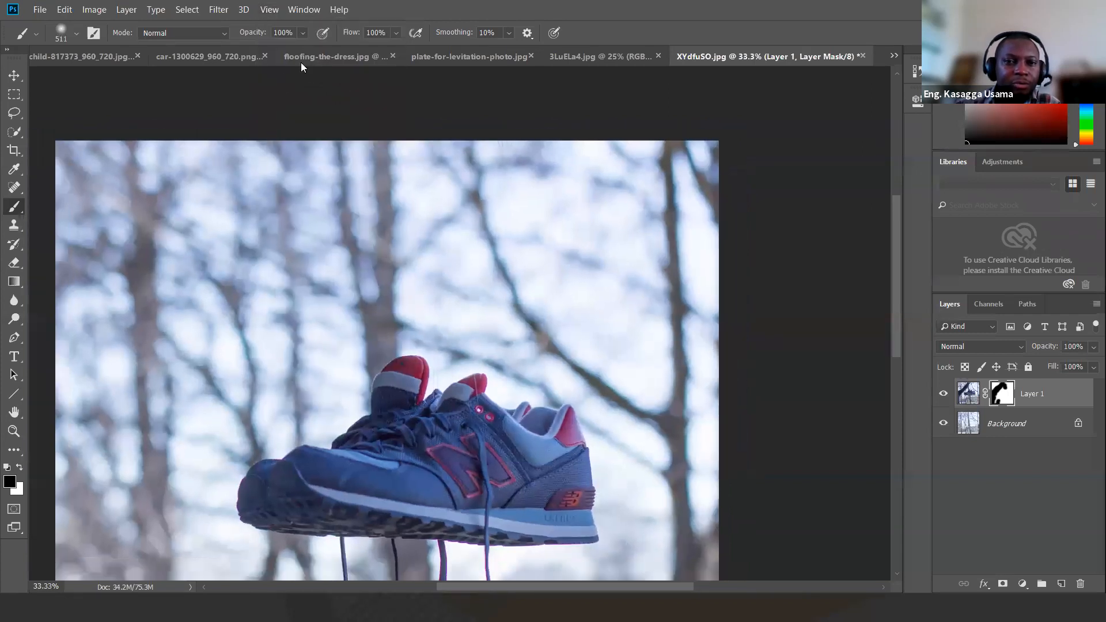
Step: Paint white on the shoe layer's mask to bring back the arm and body, and paint black to hide them again
click(269, 10)
click(308, 124)
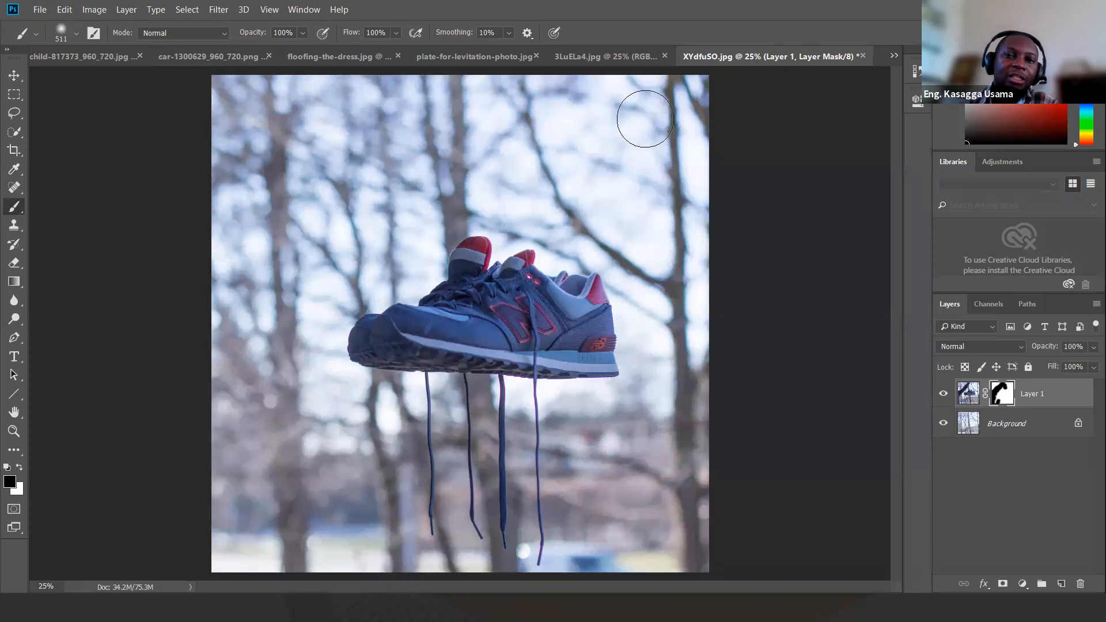
click(19, 467)
click(9, 482)
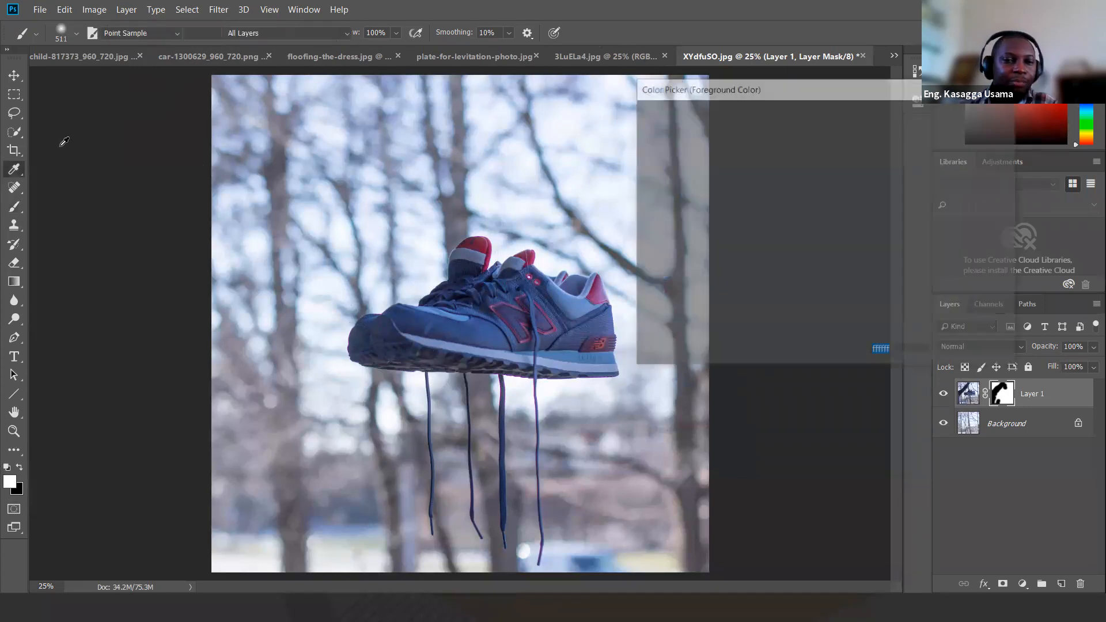
key(Return)
key(b)
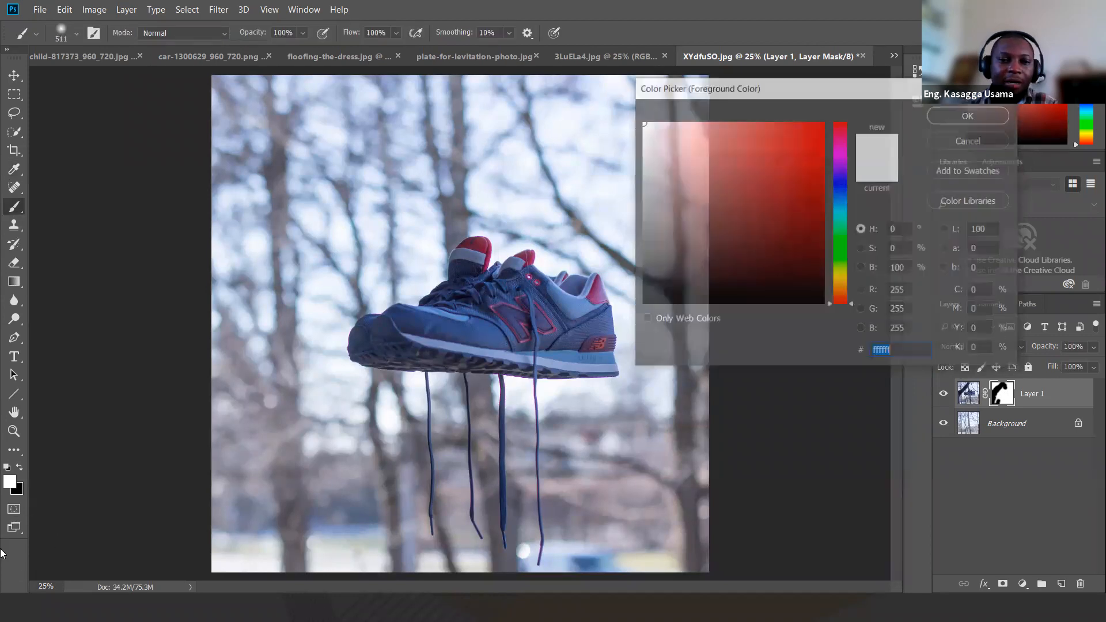
click(410, 104)
shift+click(267, 244)
mouse_move(292, 245)
mouse_down()
mouse_move(491, 122)
mouse_move(509, 107)
mouse_move(451, 108)
mouse_move(495, 76)
mouse_move(424, 92)
mouse_move(354, 229)
mouse_move(342, 221)
mouse_move(206, 376)
mouse_move(186, 486)
mouse_move(227, 236)
mouse_move(263, 350)
mouse_move(269, 419)
mouse_move(239, 556)
mouse_up()
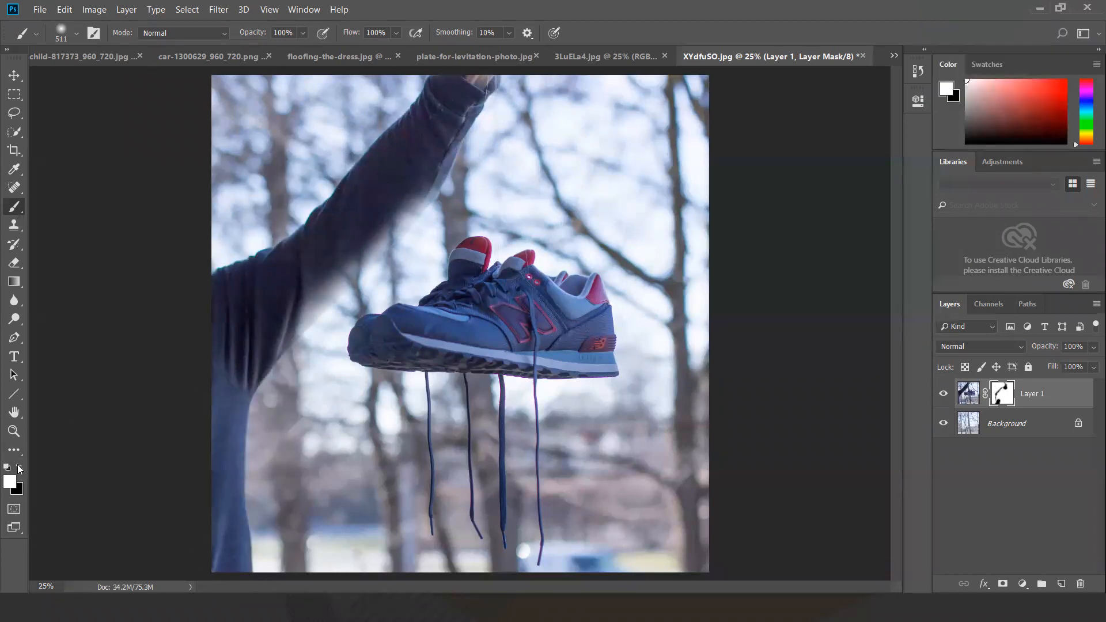
mouse_move(251, 288)
mouse_down()
mouse_move(190, 547)
mouse_move(236, 535)
mouse_move(239, 521)
mouse_up()
mouse_move(276, 334)
mouse_down()
mouse_move(308, 229)
mouse_move(253, 236)
mouse_move(364, 259)
mouse_move(452, 198)
mouse_move(327, 278)
mouse_move(525, 91)
mouse_move(321, 174)
mouse_move(452, 94)
mouse_move(463, 65)
mouse_move(301, 211)
mouse_move(291, 232)
mouse_move(321, 185)
mouse_move(522, 91)
mouse_move(559, 92)
mouse_move(548, 152)
mouse_move(350, 165)
mouse_move(274, 256)
mouse_up()
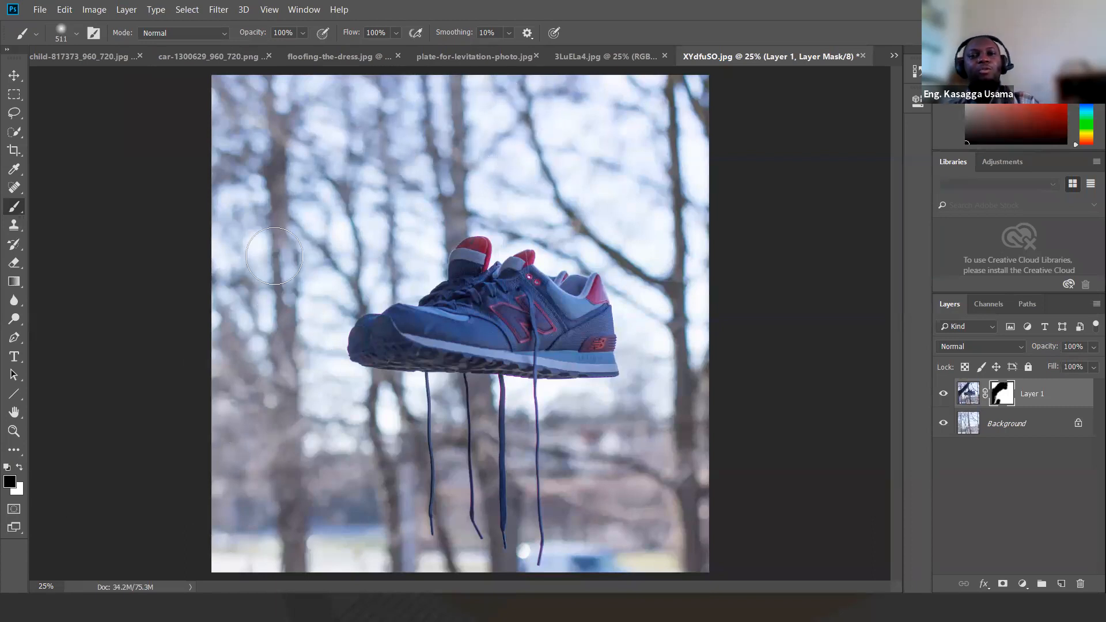
Step: Copy the entire floofing-the-dress.jpg photo and paste it as a new layer over the empty background in plate-for-levitation-photo.jpg
click(574, 58)
click(536, 58)
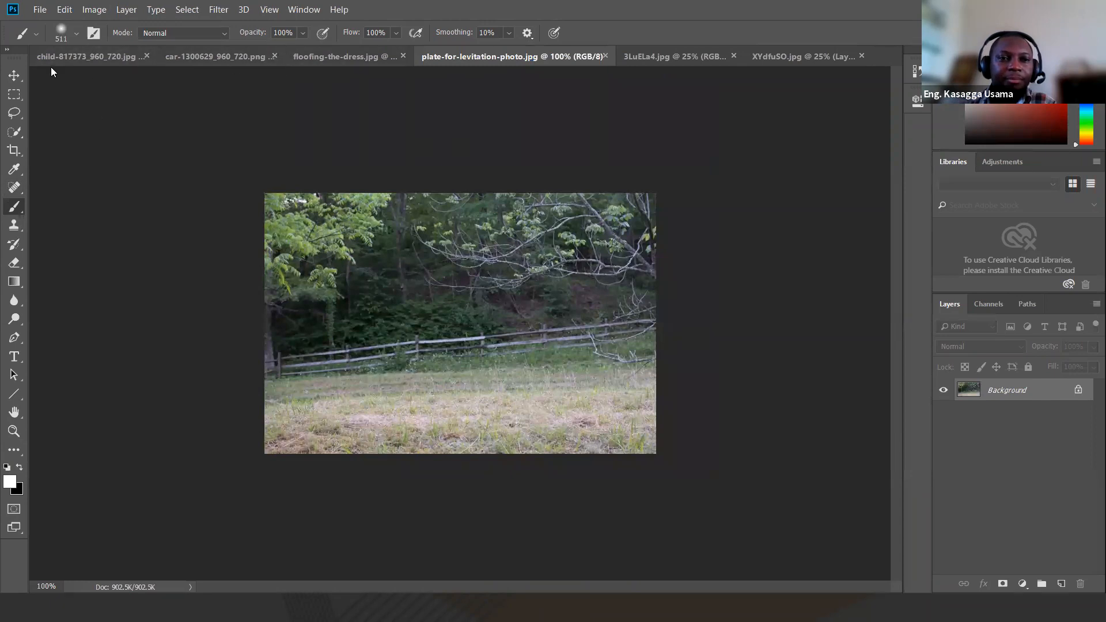
click(16, 74)
click(354, 57)
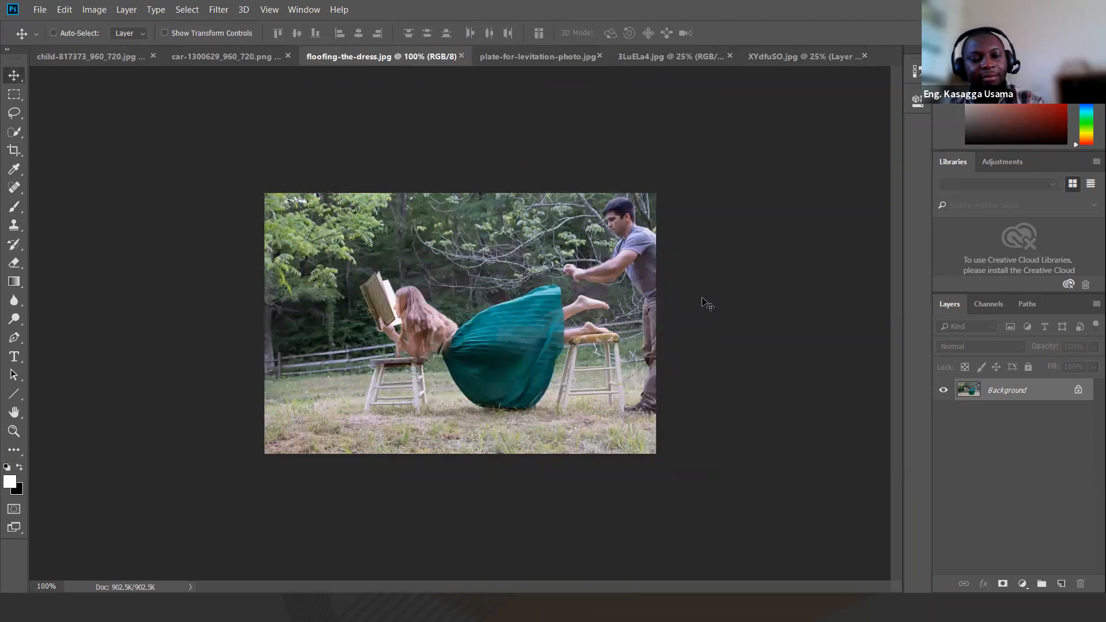
key(ctrl+a)
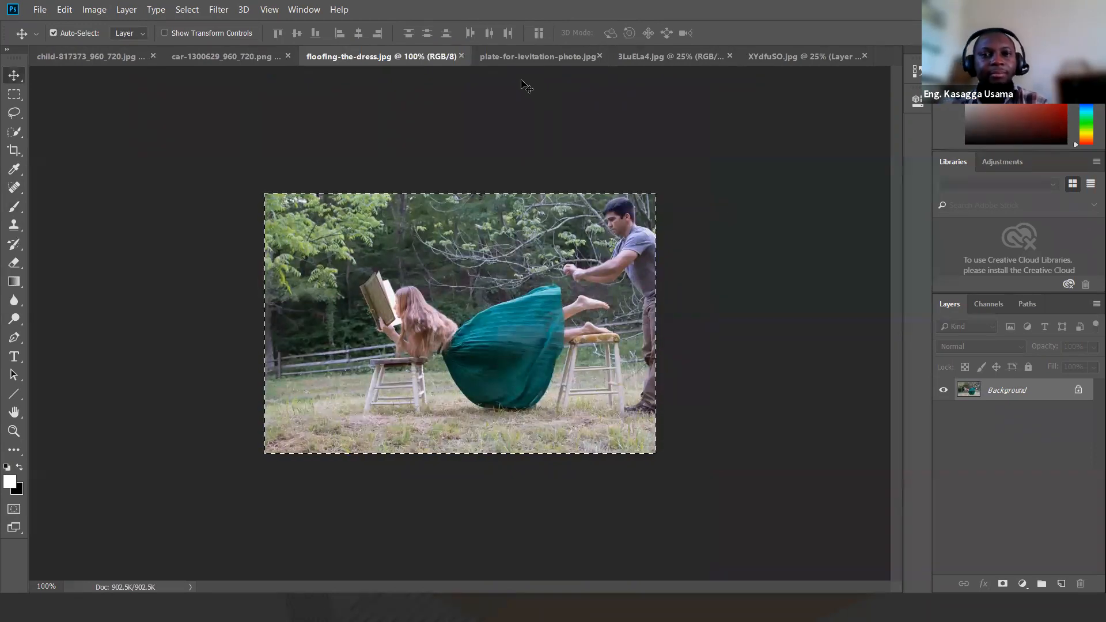
click(516, 56)
key(ctrl+v)
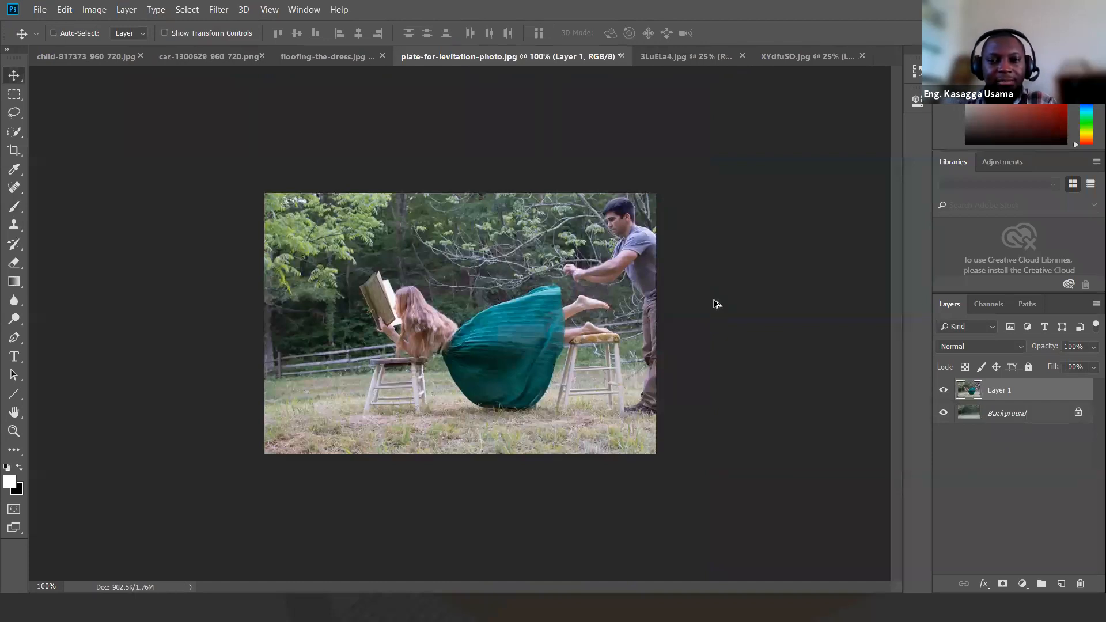
Step: Add a layer mask to the pasted dress photo layer and set the black soft round brush to 67 px
key(ctrl+plus)
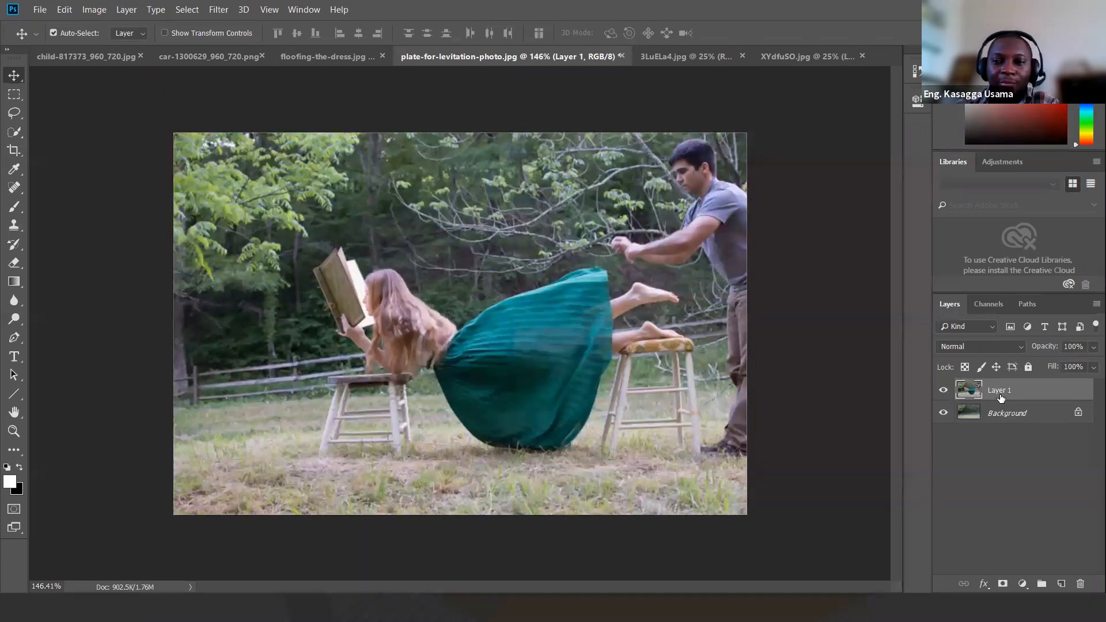
click(1002, 585)
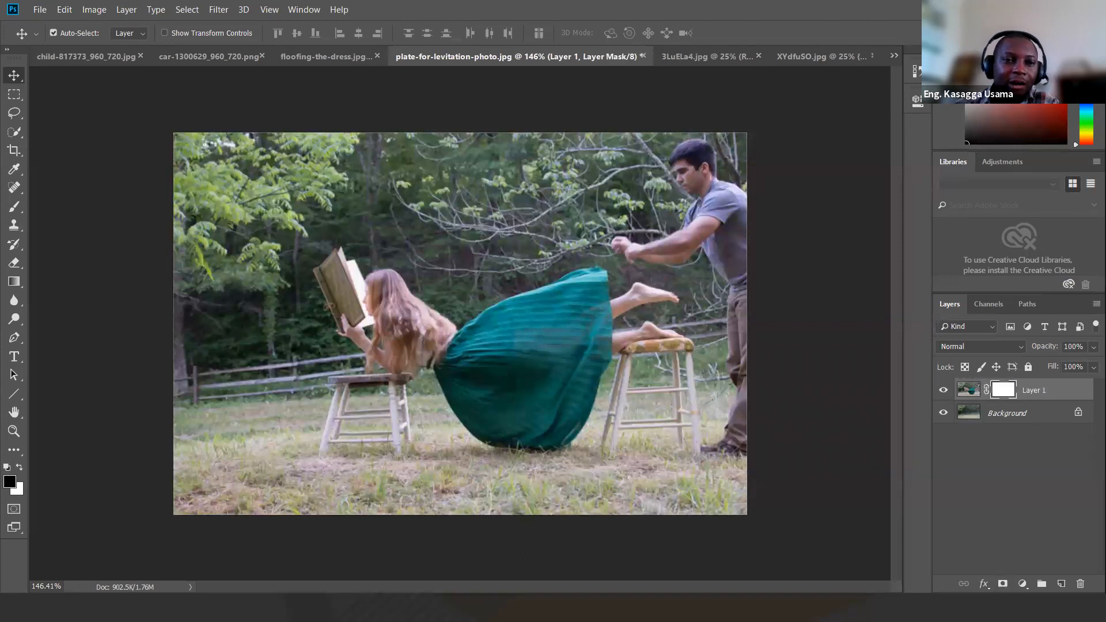
key(b)
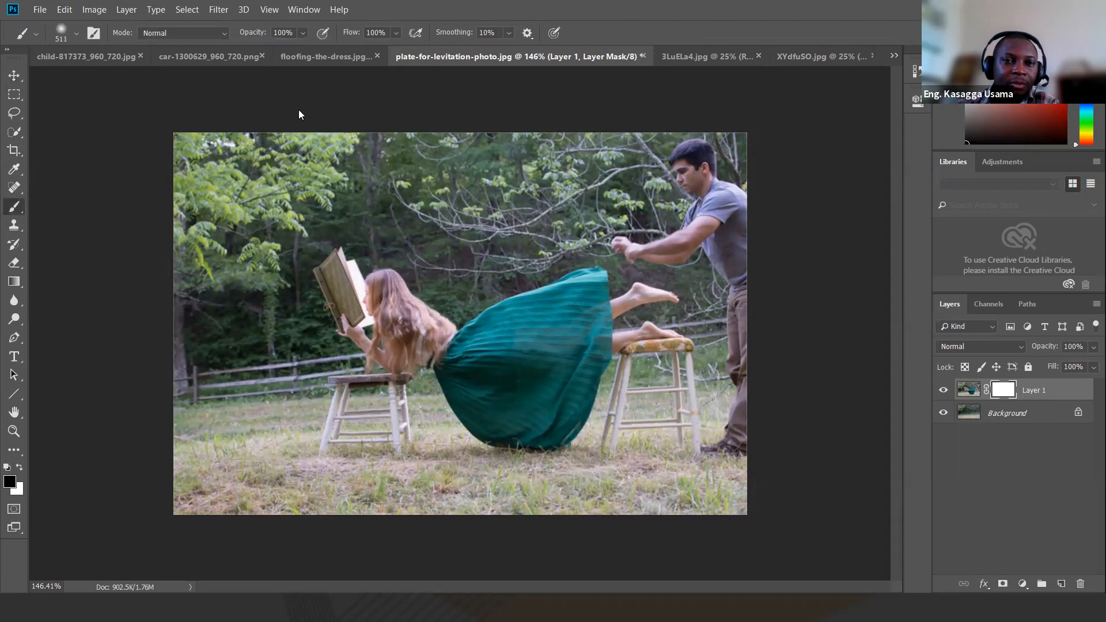
click(74, 33)
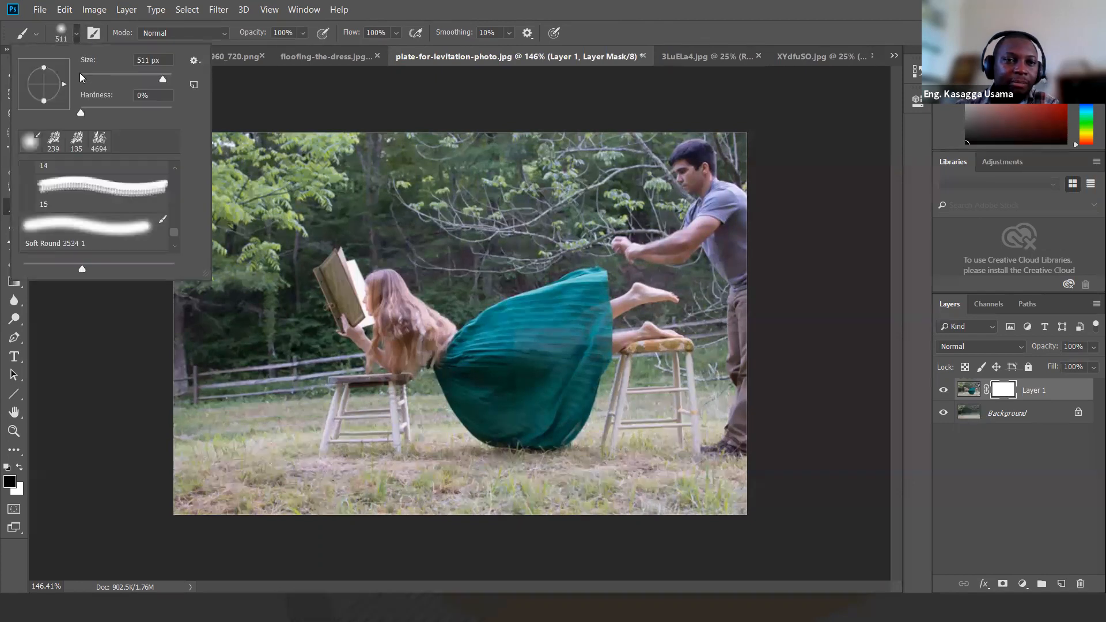
click(137, 79)
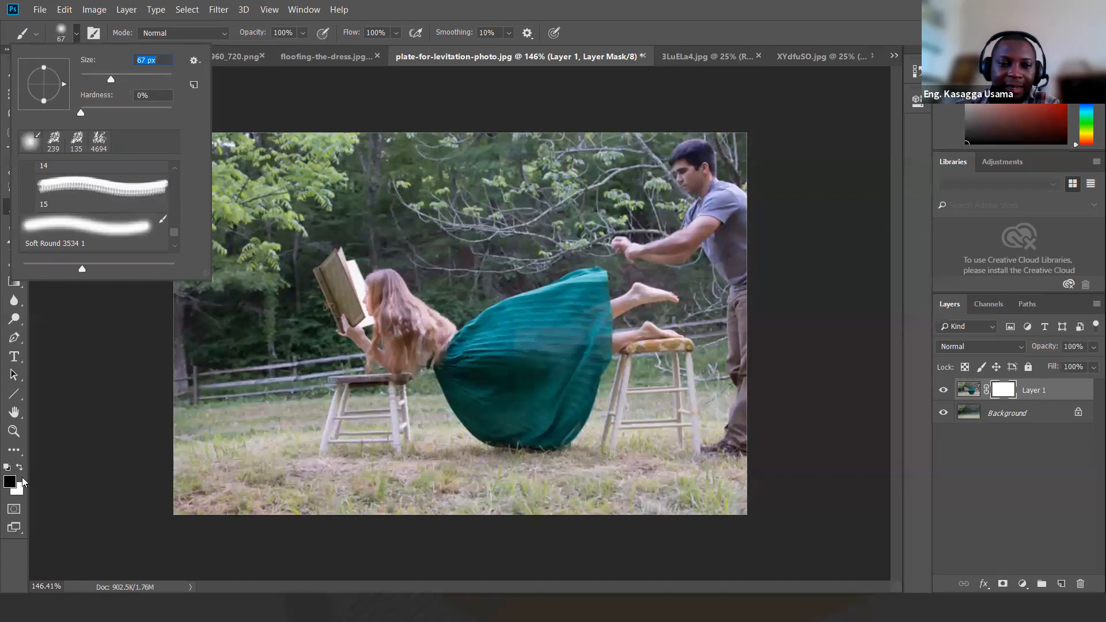
Step: Paint black on the mask over the stool under the woman's torso, using a 32 px brush for the seat below her hair
click(404, 453)
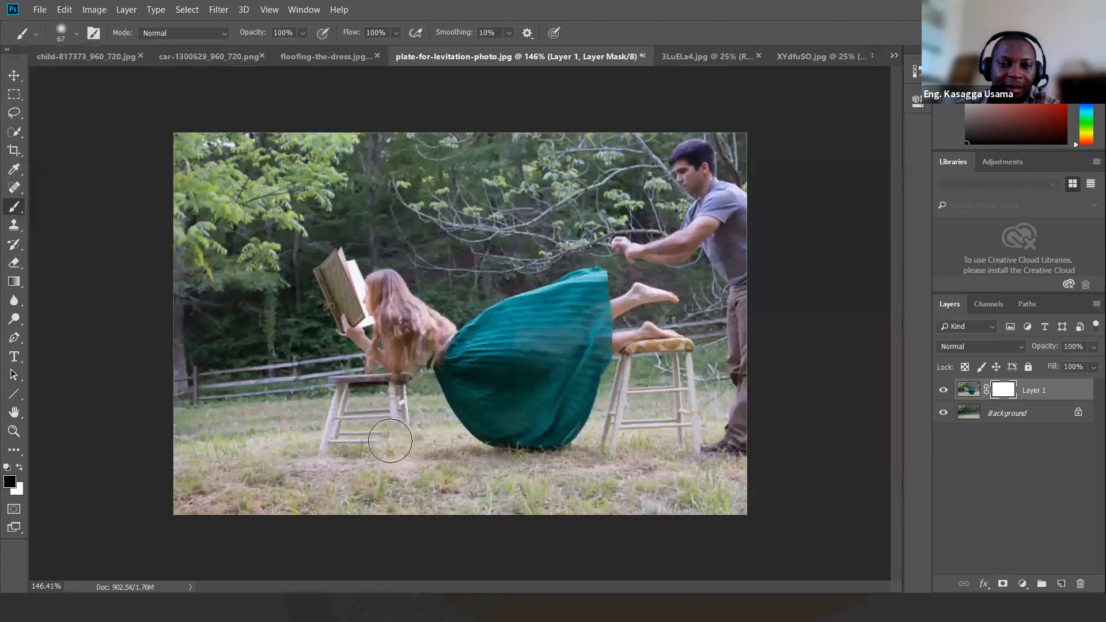
mouse_move(337, 440)
mouse_down()
mouse_move(320, 402)
mouse_move(337, 392)
mouse_move(382, 421)
mouse_move(400, 416)
mouse_move(356, 394)
mouse_move(381, 410)
mouse_up()
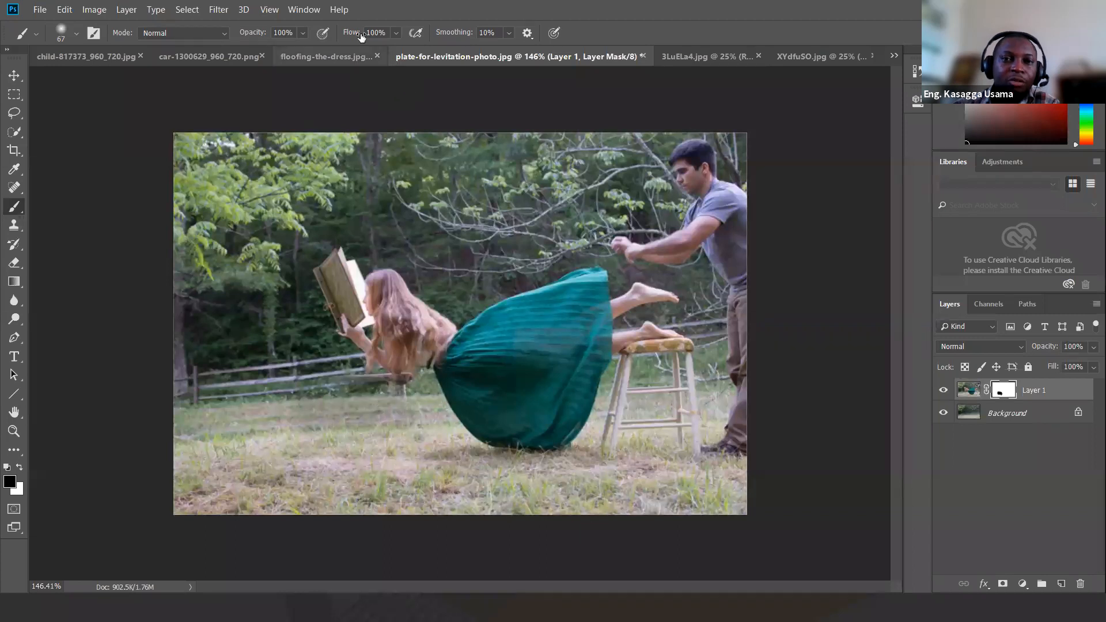
click(264, 12)
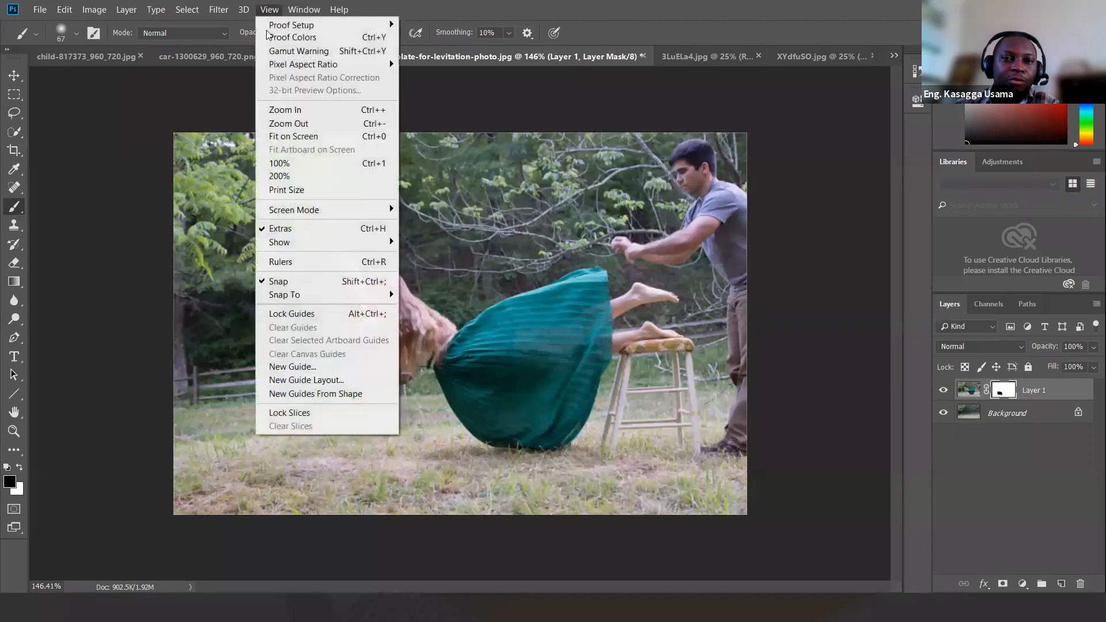
click(309, 113)
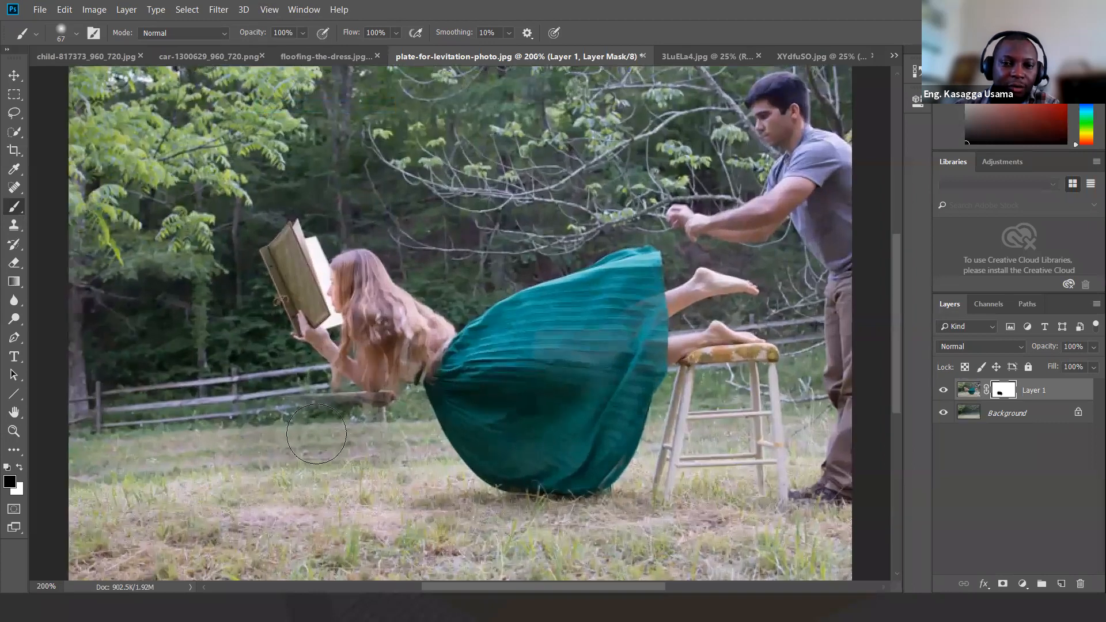
click(266, 11)
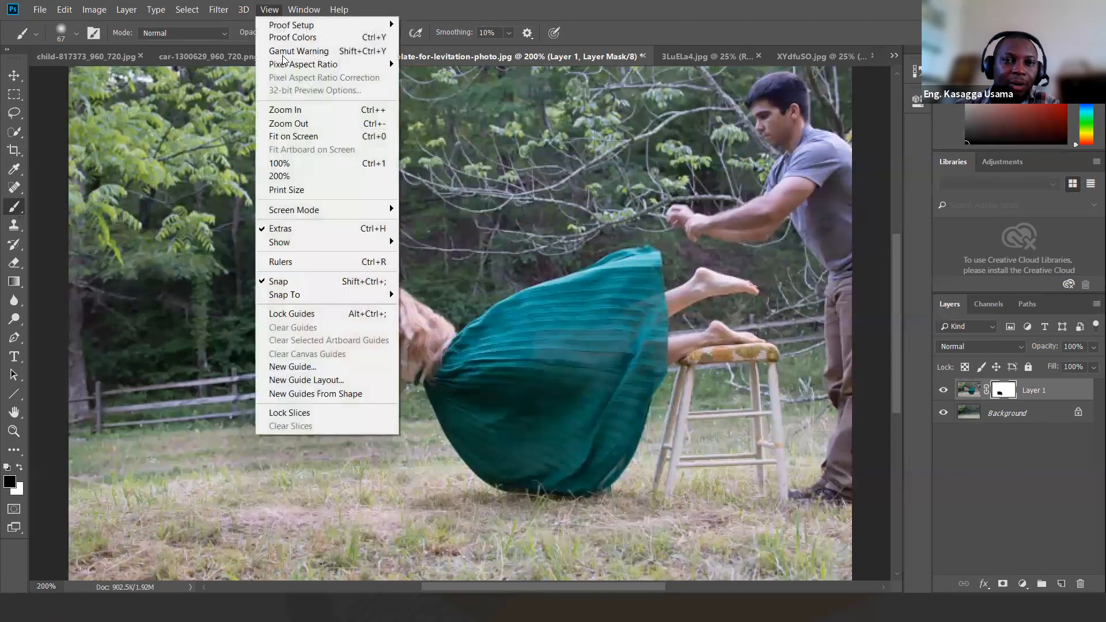
click(284, 110)
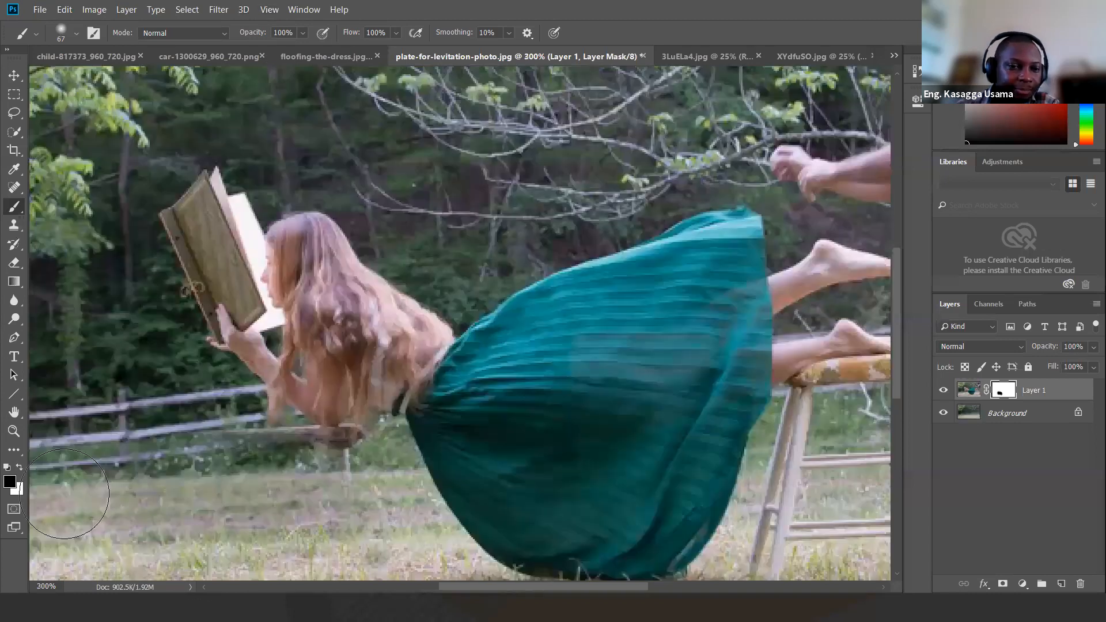
click(75, 33)
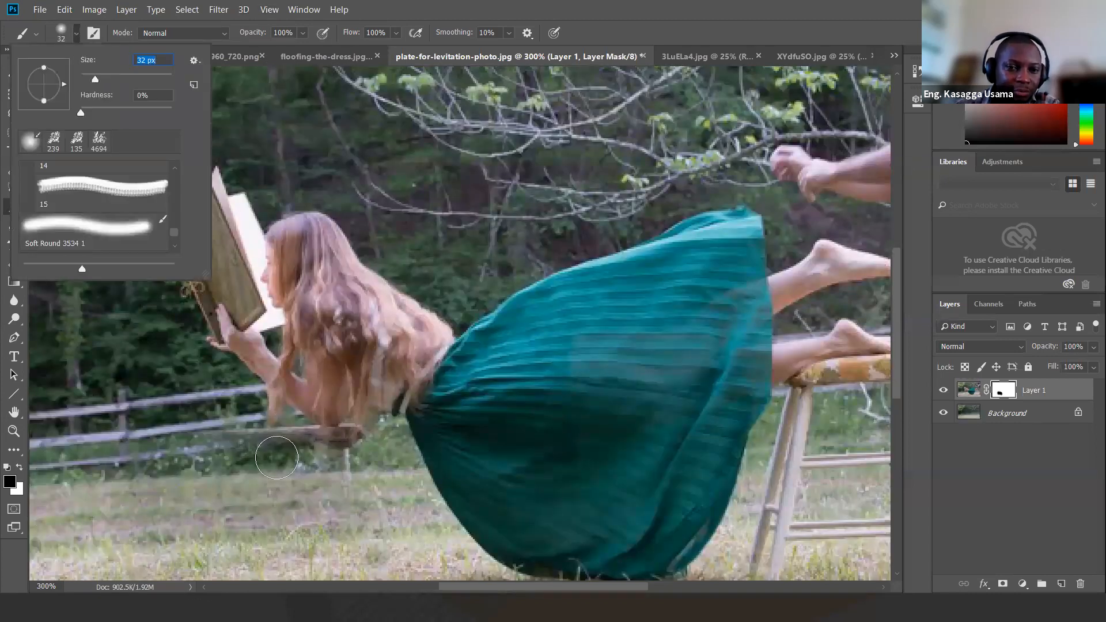
click(236, 446)
mouse_move(296, 451)
mouse_down()
mouse_move(342, 456)
mouse_move(357, 441)
mouse_move(211, 448)
mouse_up()
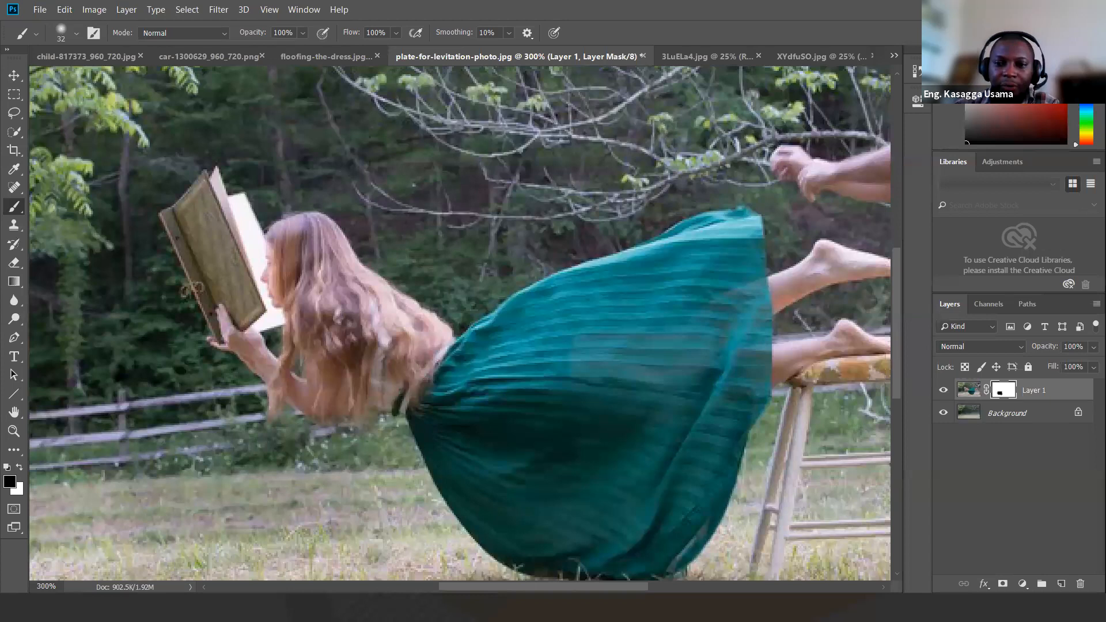
Step: Paint black on the mask over the stool under the woman's feet and the man standing behind her to hide both
scroll(896, 420, down, 5)
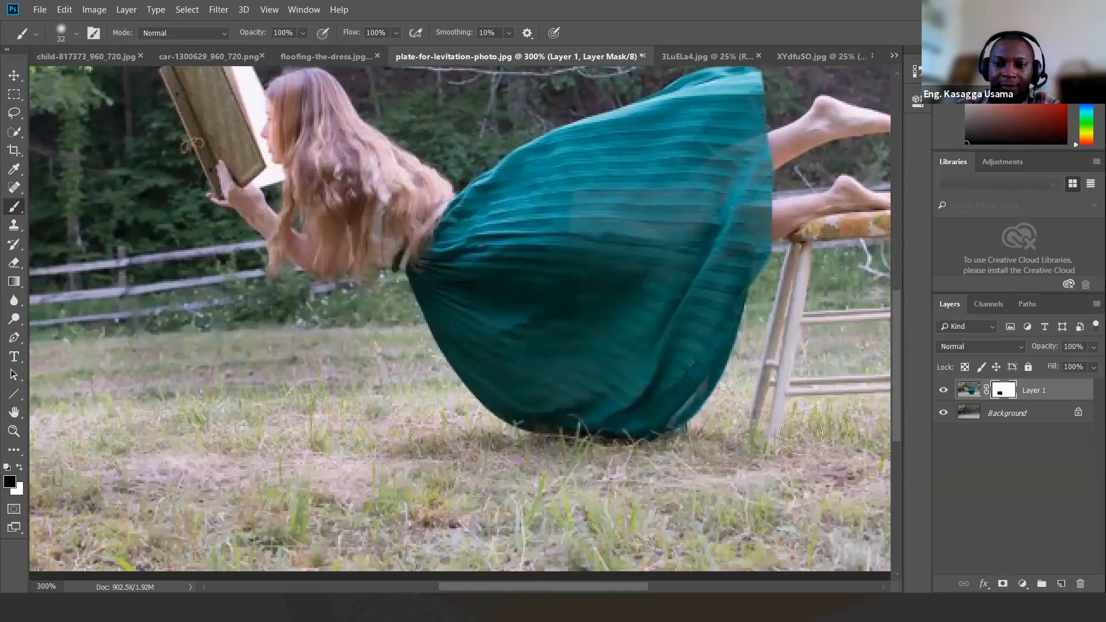
mouse_move(776, 400)
mouse_down()
mouse_move(782, 373)
mouse_move(773, 373)
mouse_move(799, 318)
mouse_move(816, 344)
mouse_move(817, 395)
mouse_move(828, 397)
mouse_move(869, 348)
mouse_move(871, 402)
mouse_move(850, 349)
mouse_move(806, 340)
mouse_up()
mouse_move(796, 324)
mouse_down()
mouse_move(792, 291)
mouse_move(816, 258)
mouse_move(805, 261)
mouse_move(831, 243)
mouse_move(807, 256)
mouse_move(812, 249)
mouse_move(874, 247)
mouse_move(830, 239)
mouse_move(804, 258)
mouse_move(807, 248)
mouse_move(858, 244)
mouse_up()
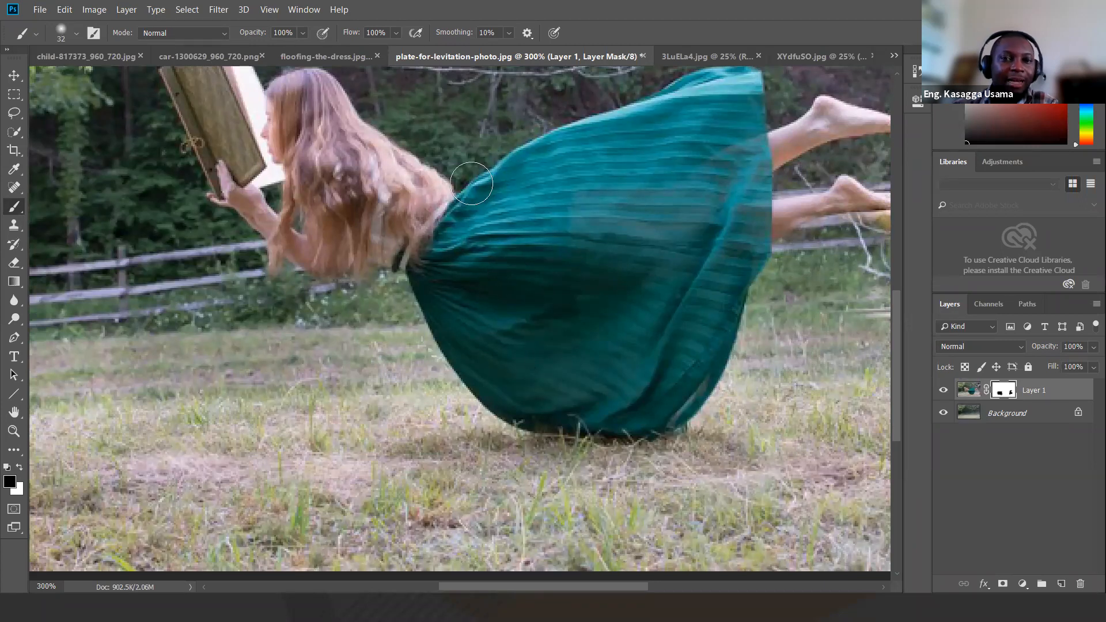
click(268, 12)
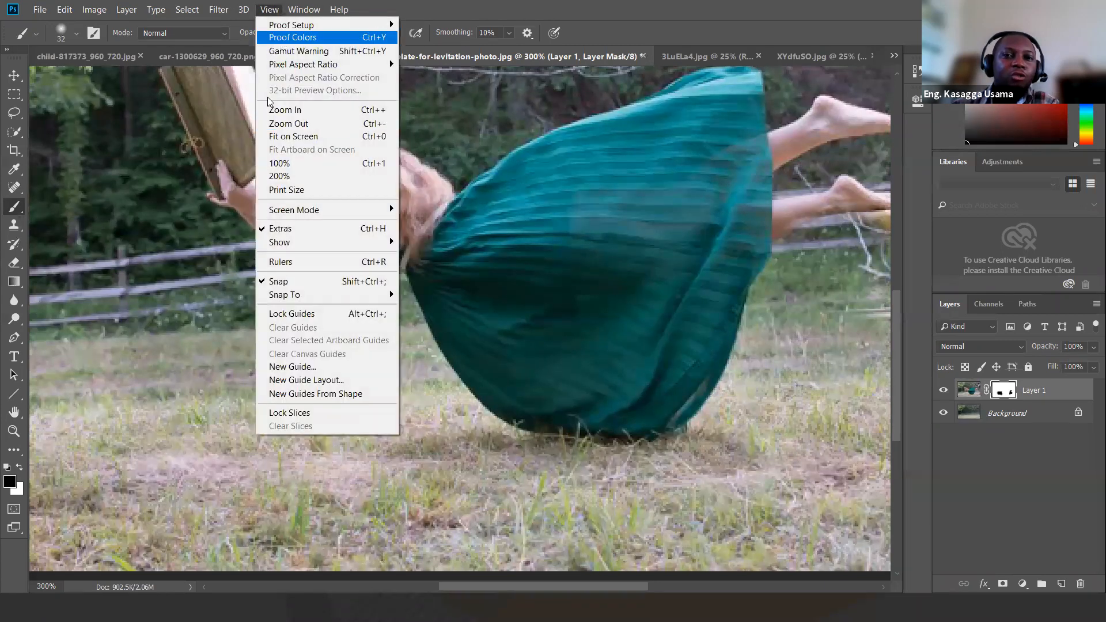
click(289, 122)
key(ctrl+minus)
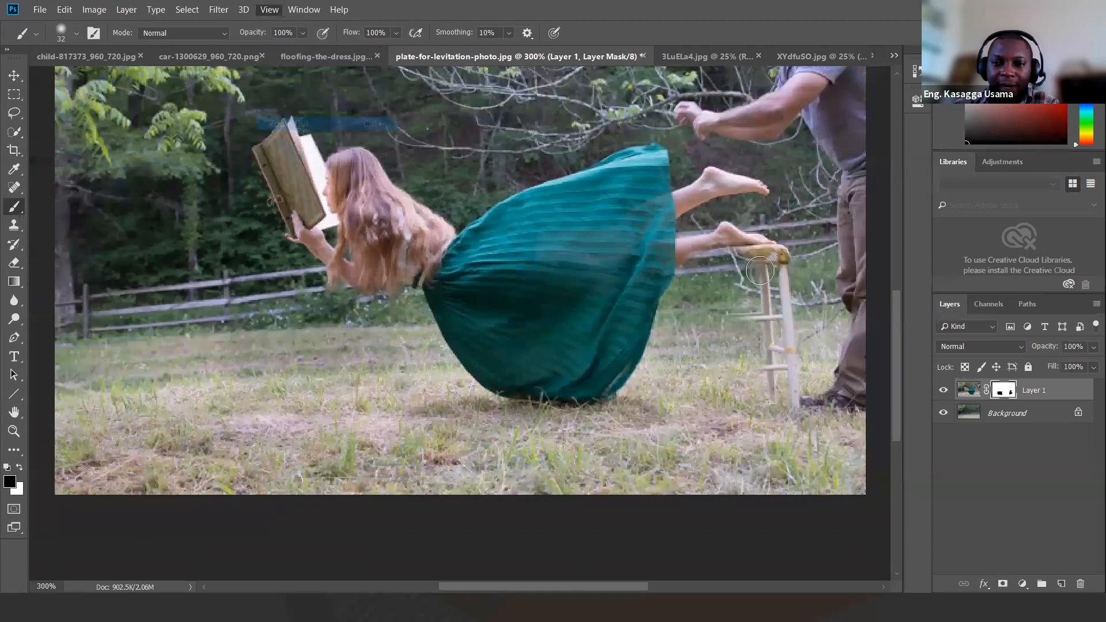
mouse_move(766, 317)
mouse_down()
mouse_move(731, 341)
mouse_move(772, 263)
mouse_move(735, 267)
mouse_move(778, 260)
mouse_move(785, 309)
mouse_move(819, 313)
mouse_move(823, 407)
mouse_move(856, 388)
mouse_move(832, 412)
mouse_move(856, 413)
mouse_move(864, 215)
mouse_move(839, 332)
mouse_move(824, 352)
mouse_move(858, 185)
mouse_move(828, 233)
mouse_move(840, 123)
mouse_move(667, 115)
mouse_move(748, 136)
mouse_move(686, 136)
mouse_move(783, 138)
mouse_move(752, 136)
mouse_move(812, 72)
mouse_move(790, 60)
mouse_move(759, 79)
mouse_move(791, 118)
mouse_move(835, 134)
mouse_move(846, 42)
mouse_up()
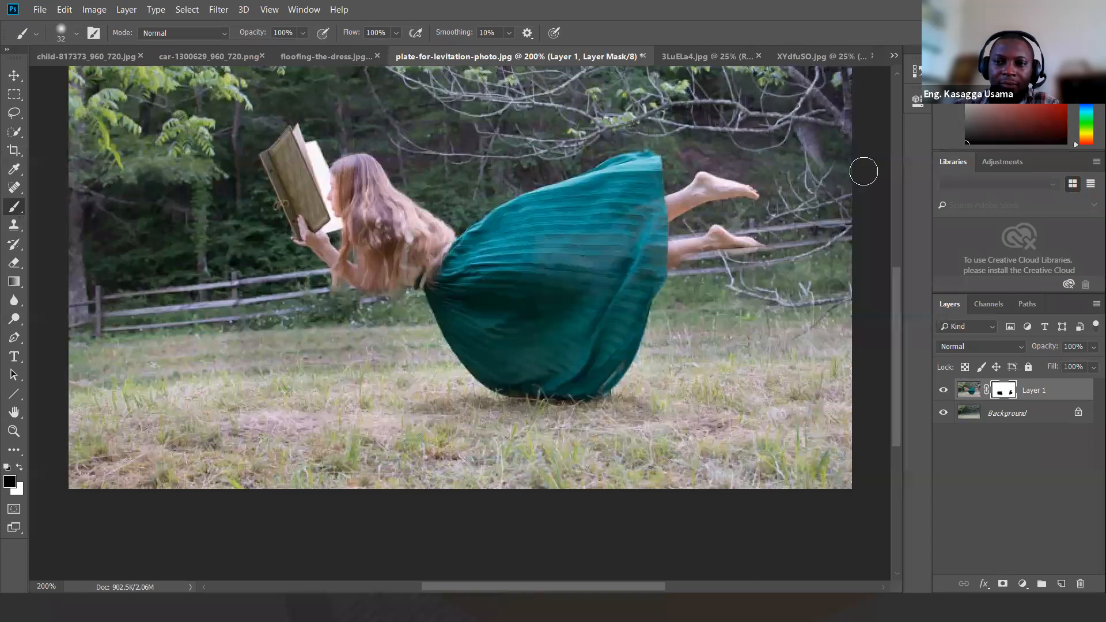
Step: Check the whole levitation composite zoomed out, and switch to the car-1300629_960_720.png document
click(269, 10)
click(309, 124)
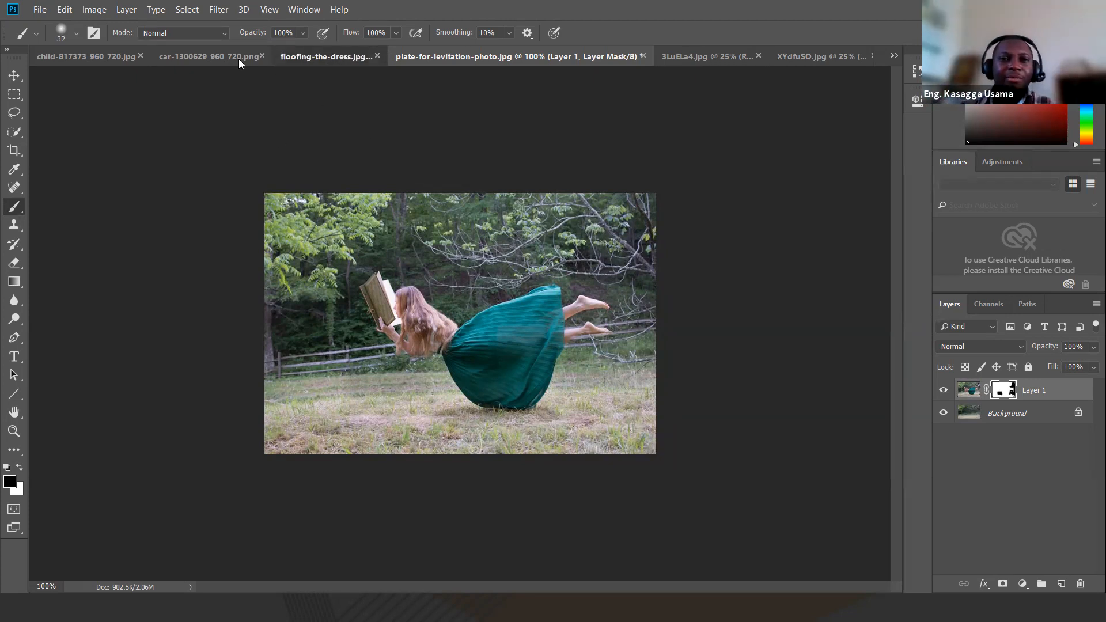
click(207, 59)
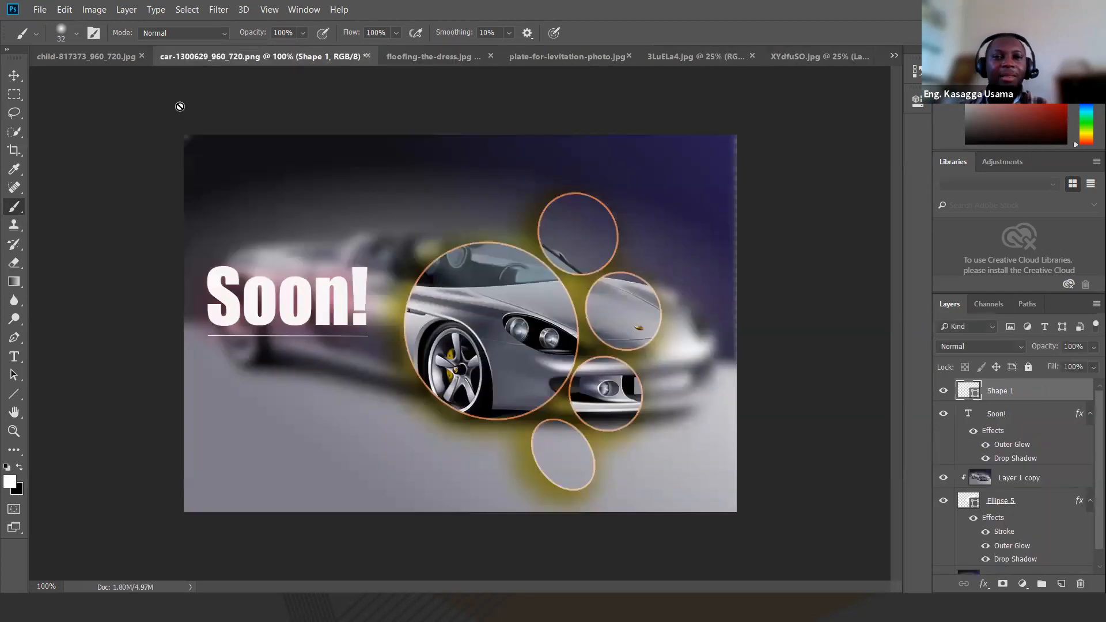